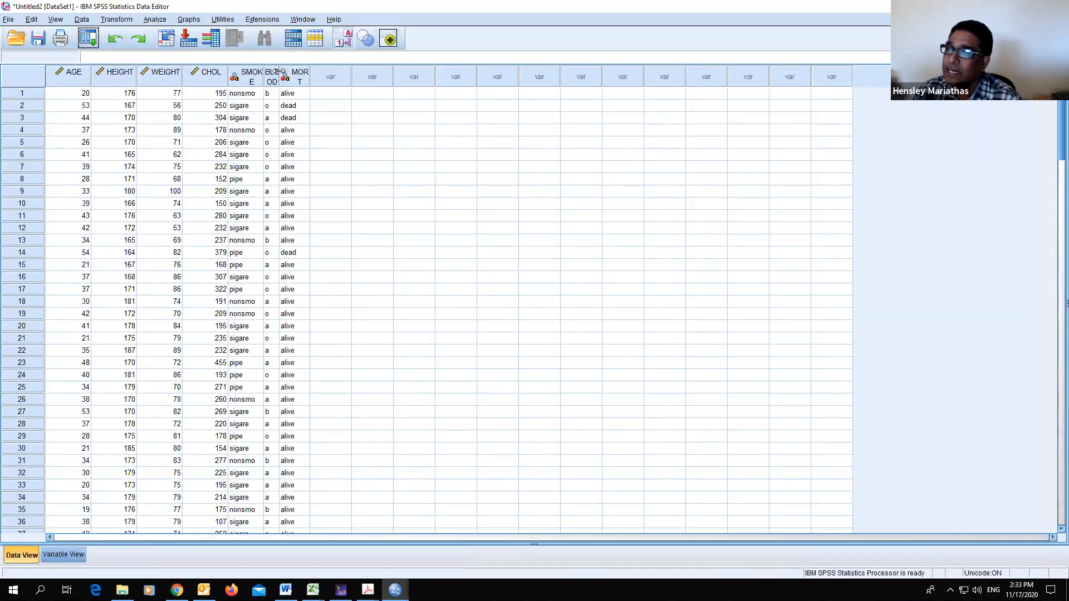
- Widen the BLOOD and MORT columns so their full names show in the data grid
left_click_drag(302, 69, 310, 69)
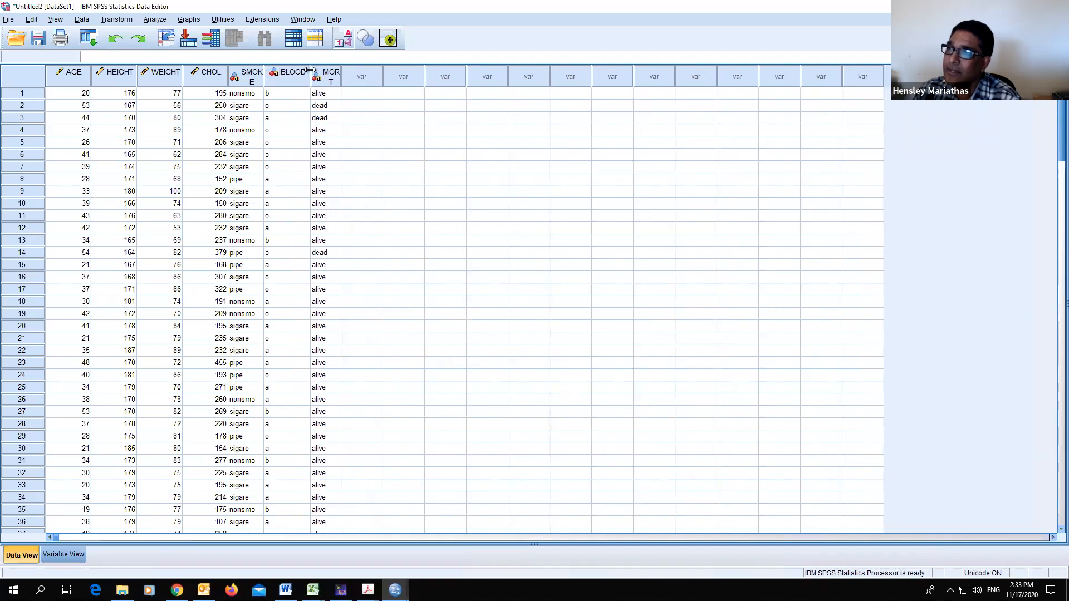
left_click_drag(310, 69, 309, 69)
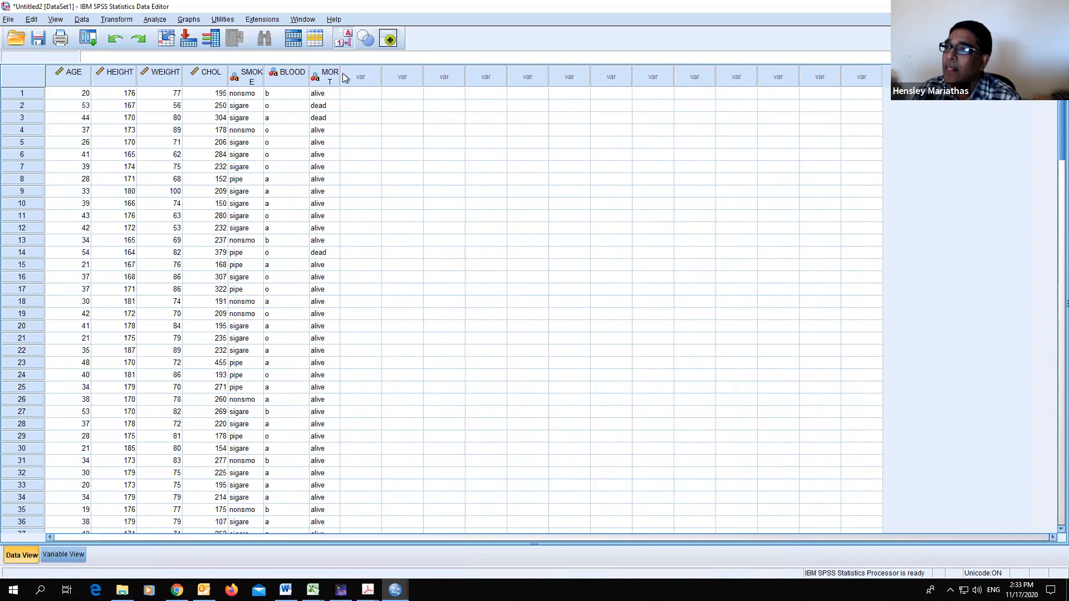
left_click_drag(340, 72, 360, 73)
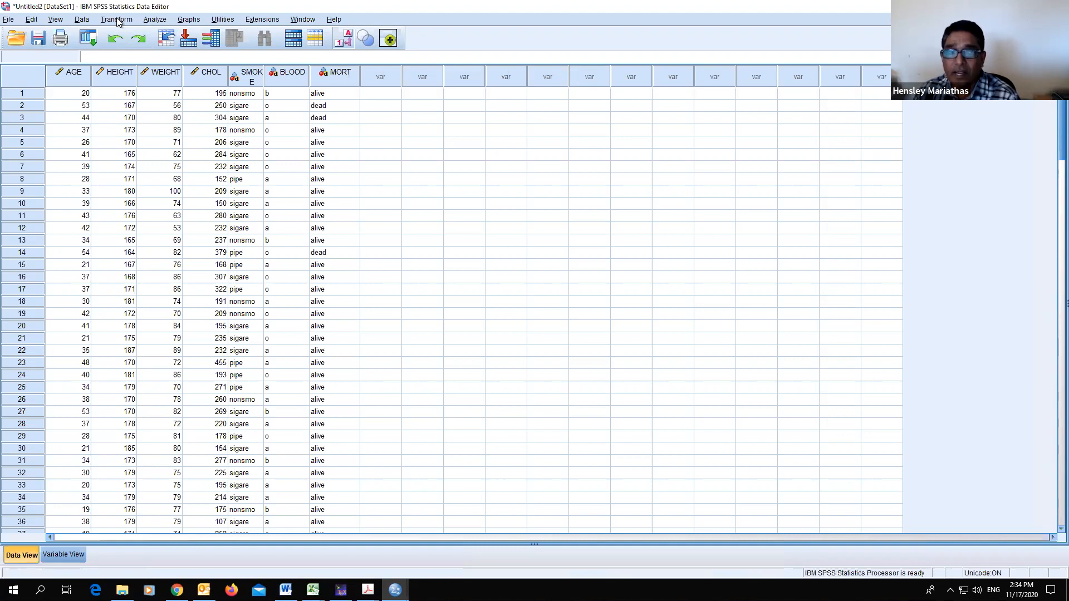
- Open Compute Variable and name the new target variable SEX
left_click(117, 20)
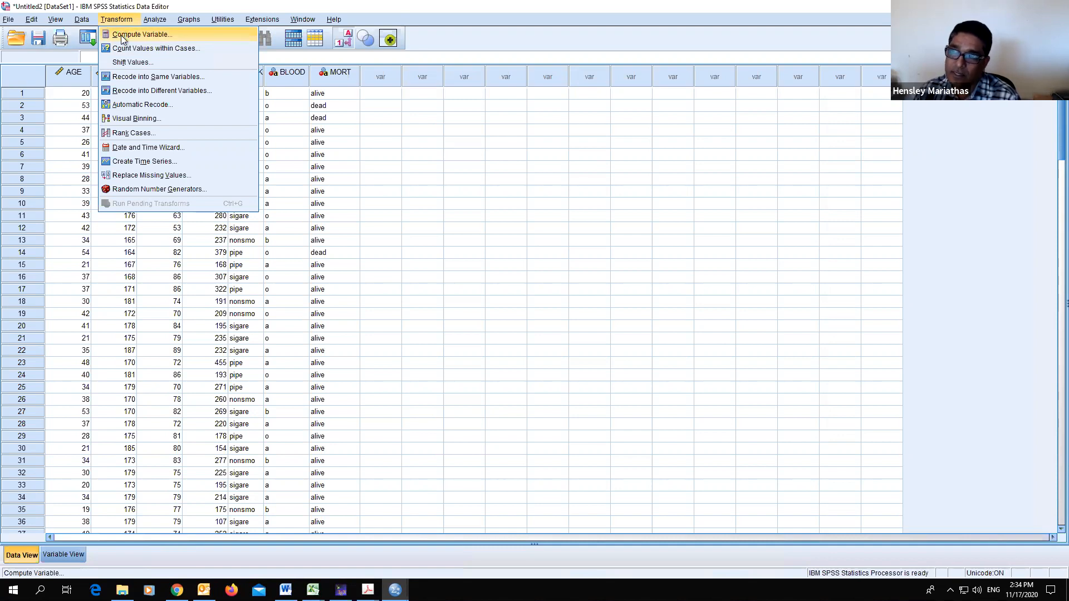
left_click(123, 34)
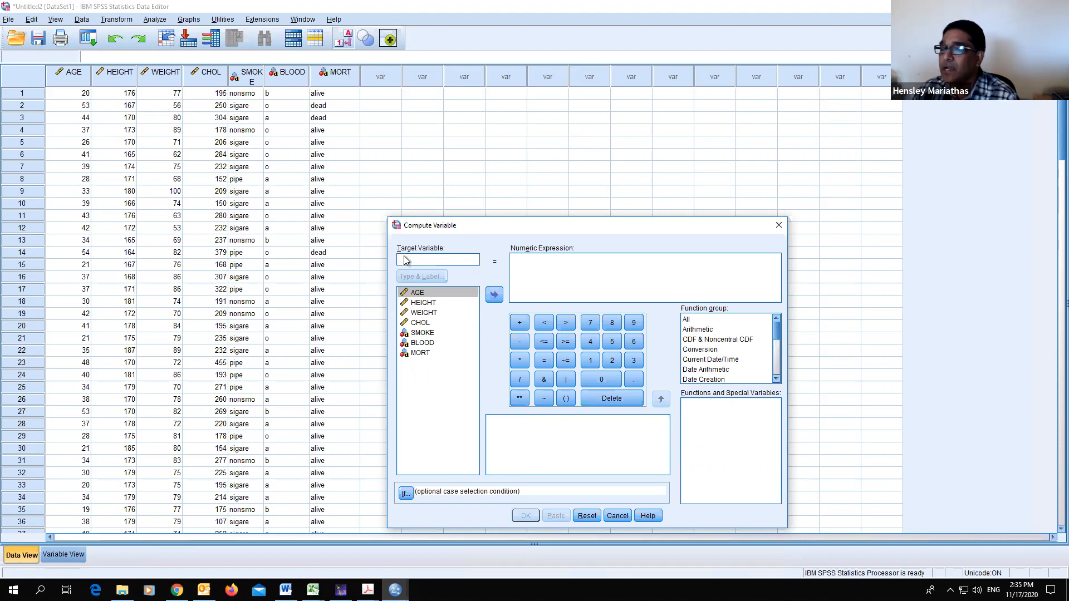
type("s")
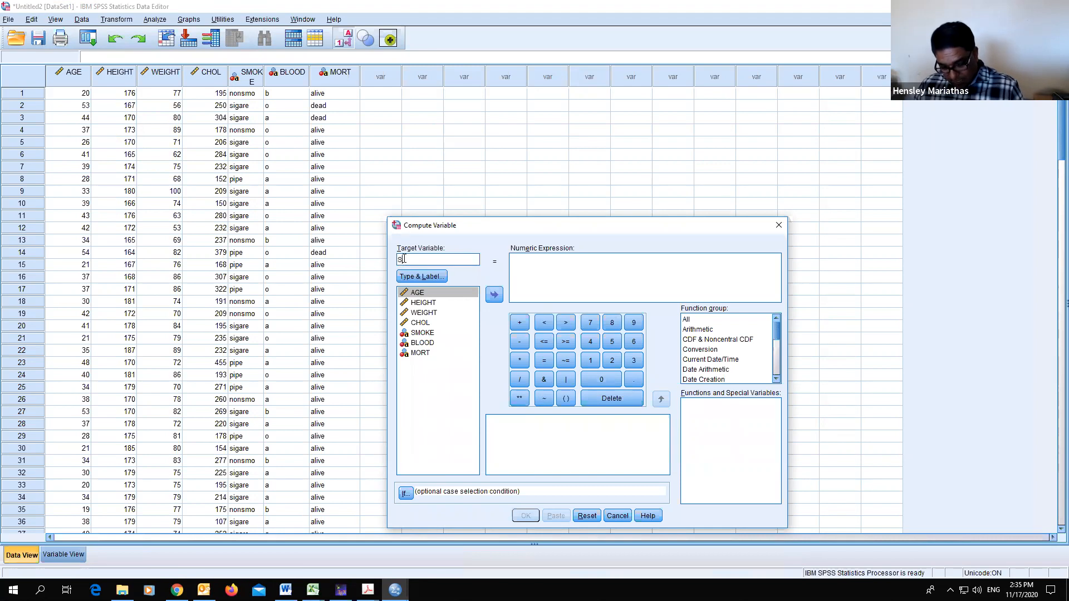
type("EX")
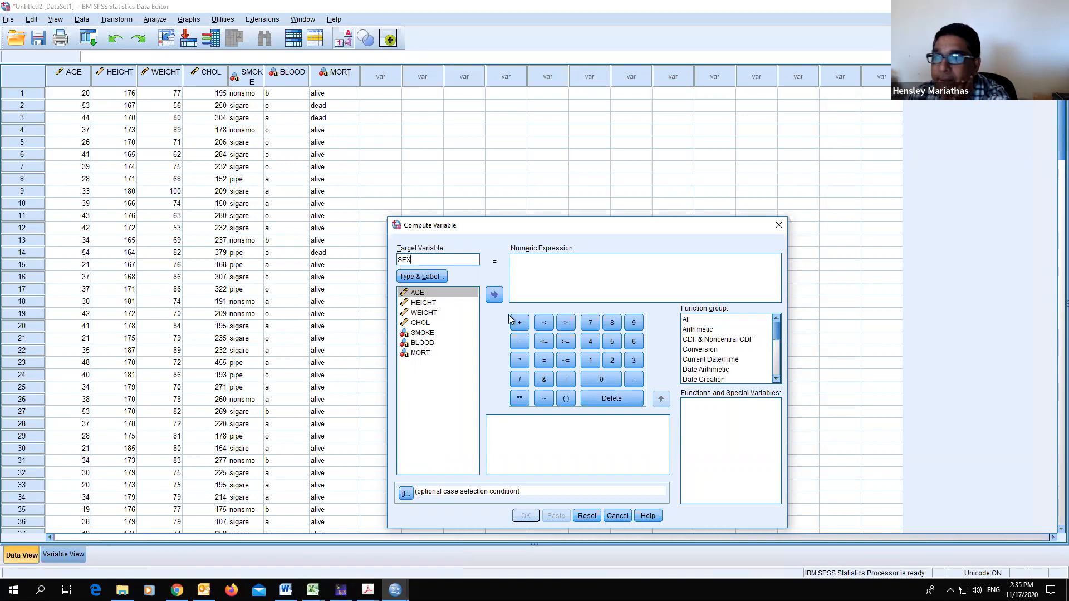
- Insert the Rv.Bernoulli function from the Random Numbers function group into the numeric expression
left_click(520, 258)
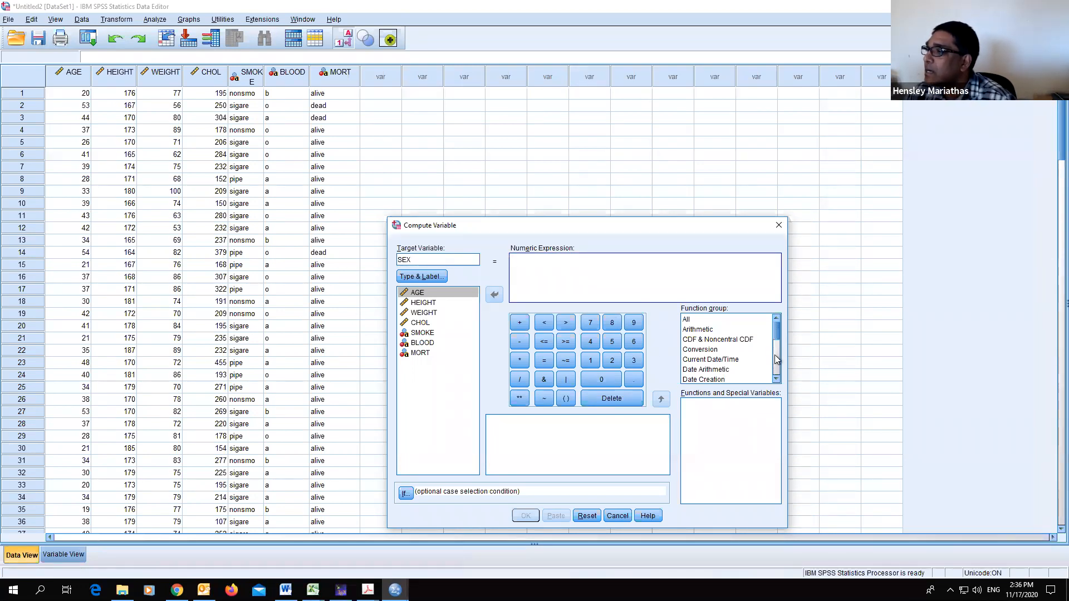
scroll(779, 359, "down", 4)
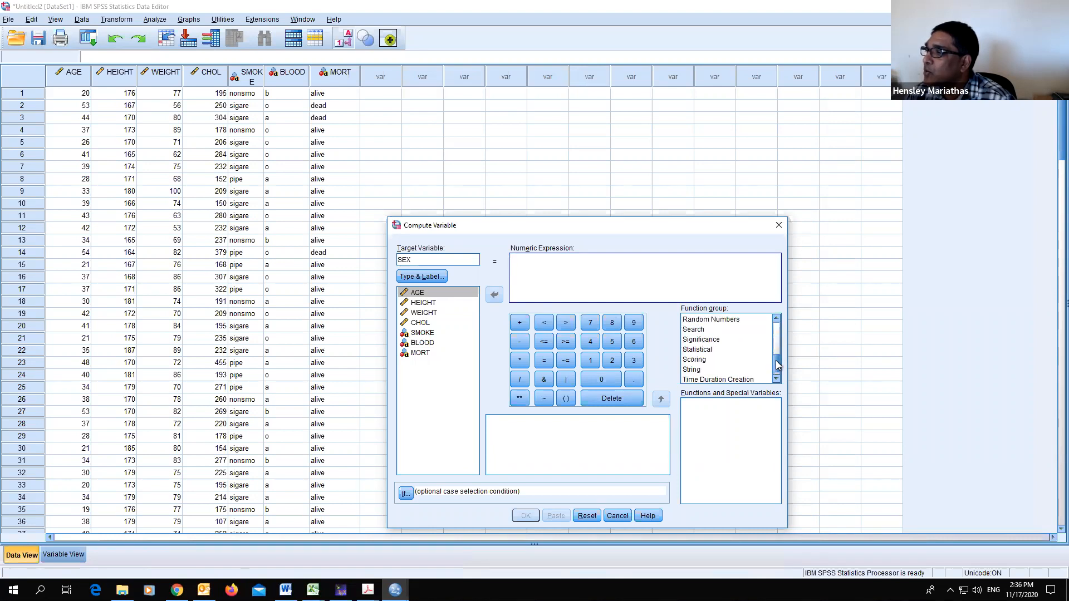
scroll(740, 354, "up", 1)
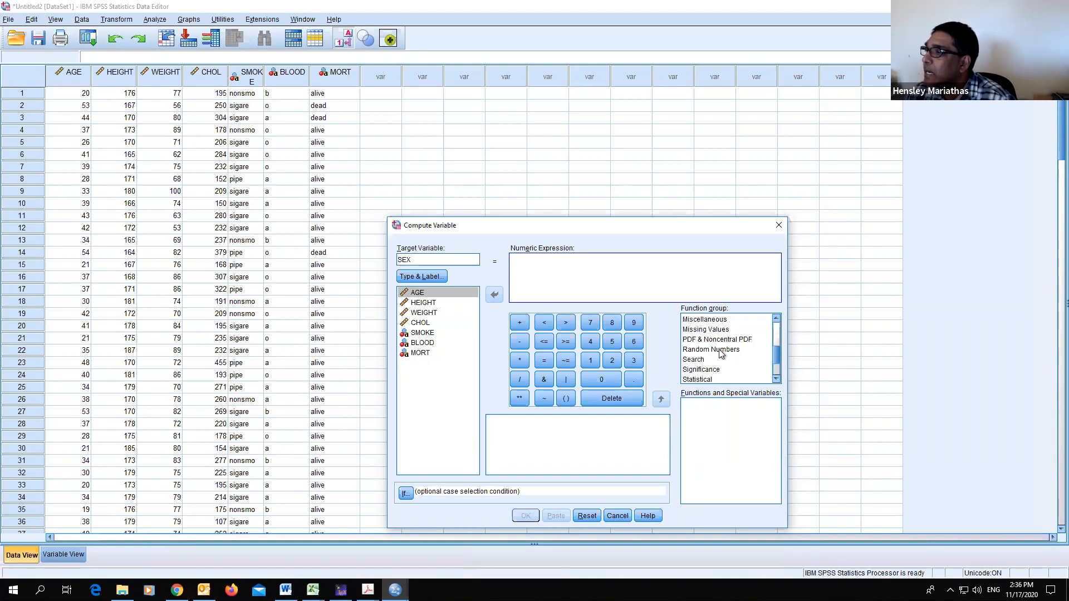
left_click(745, 350)
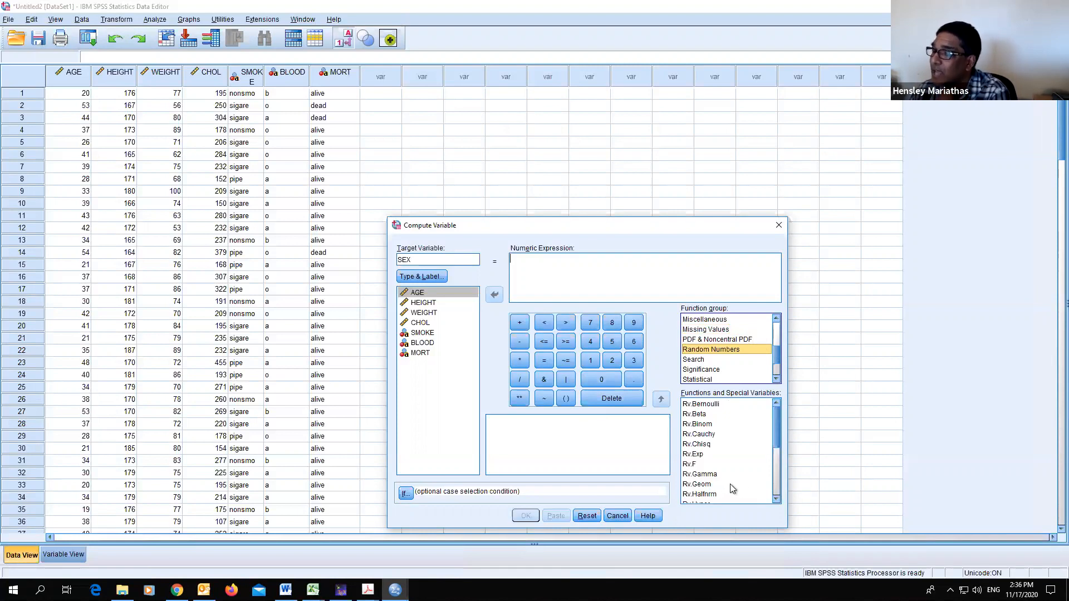
left_click(715, 406)
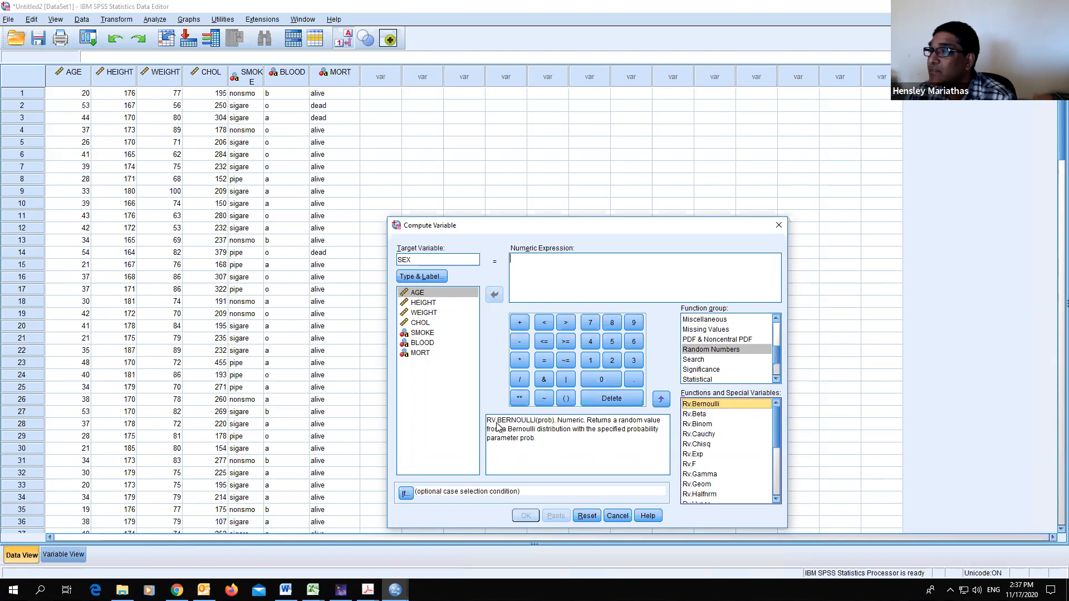
double_click(705, 406)
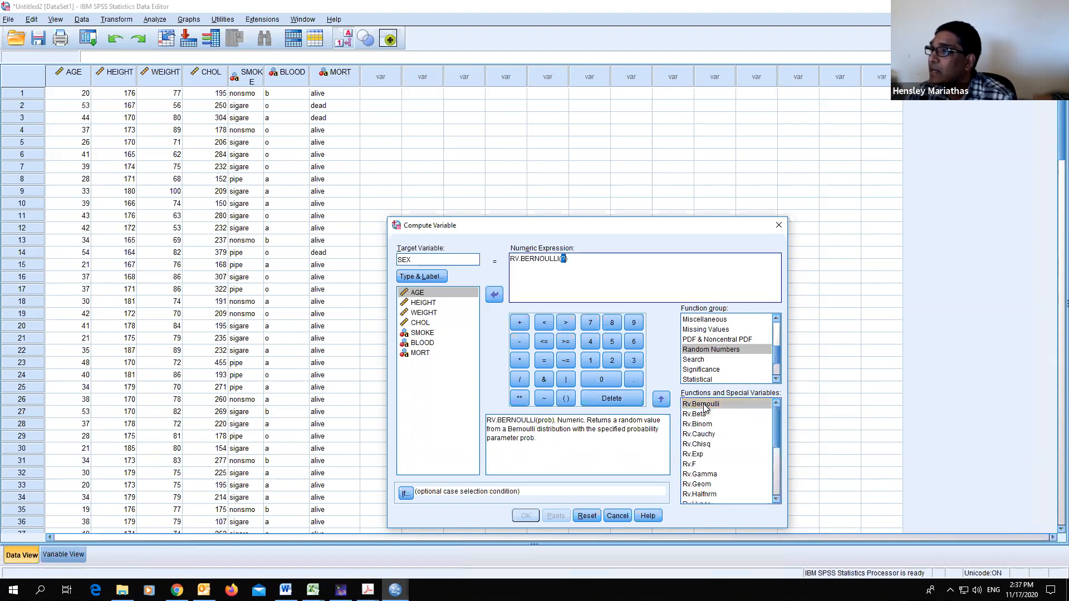
- Set the Bernoulli probability argument to 0.5 and run the computation to create SEX
left_click(563, 259)
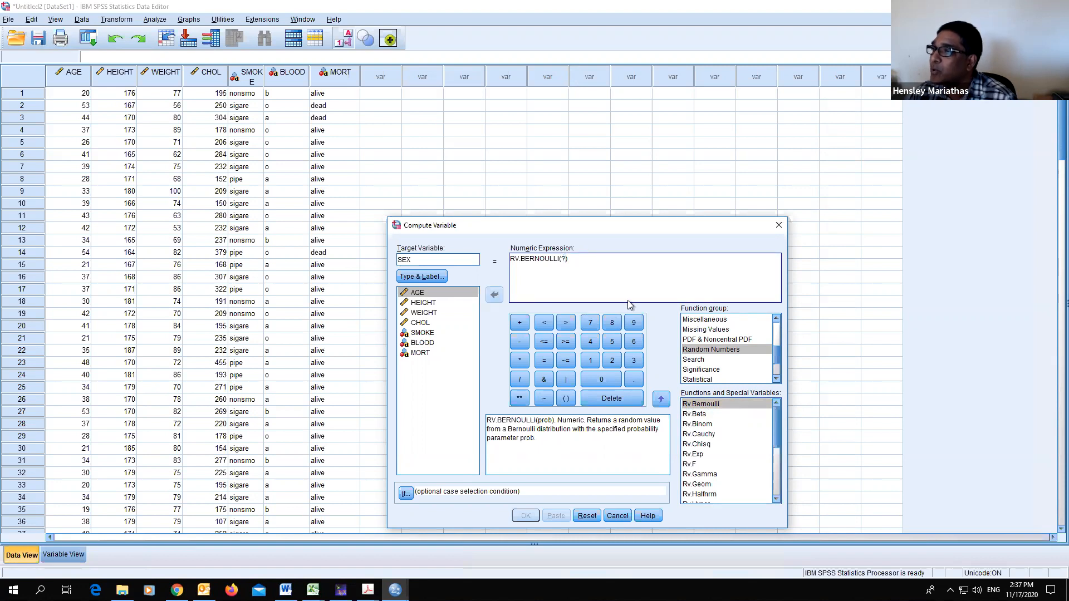
key("BackSpace")
type("0")
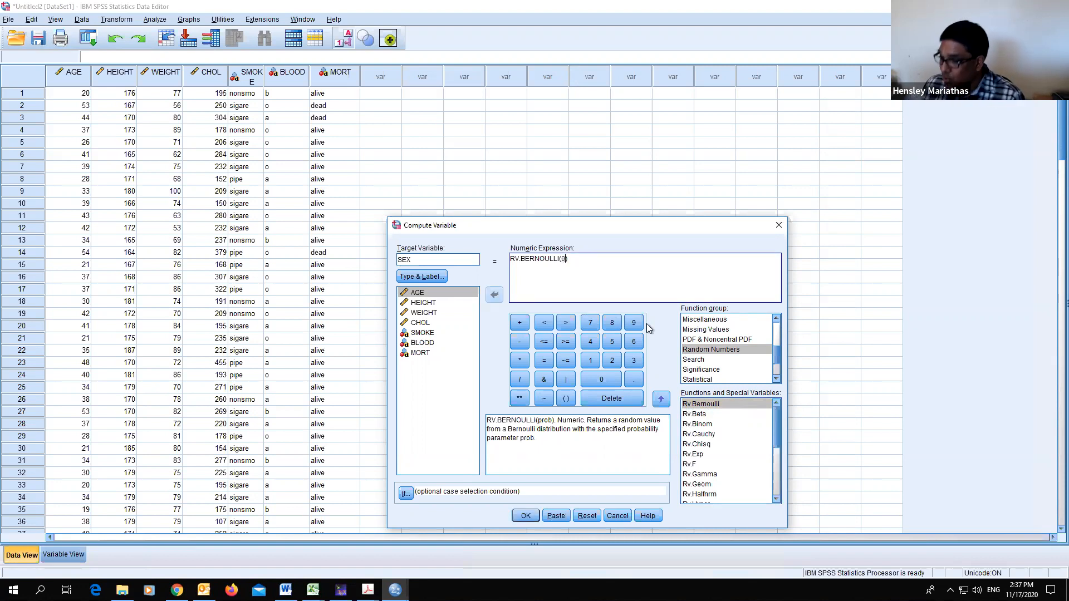
type(".5")
left_click(527, 517)
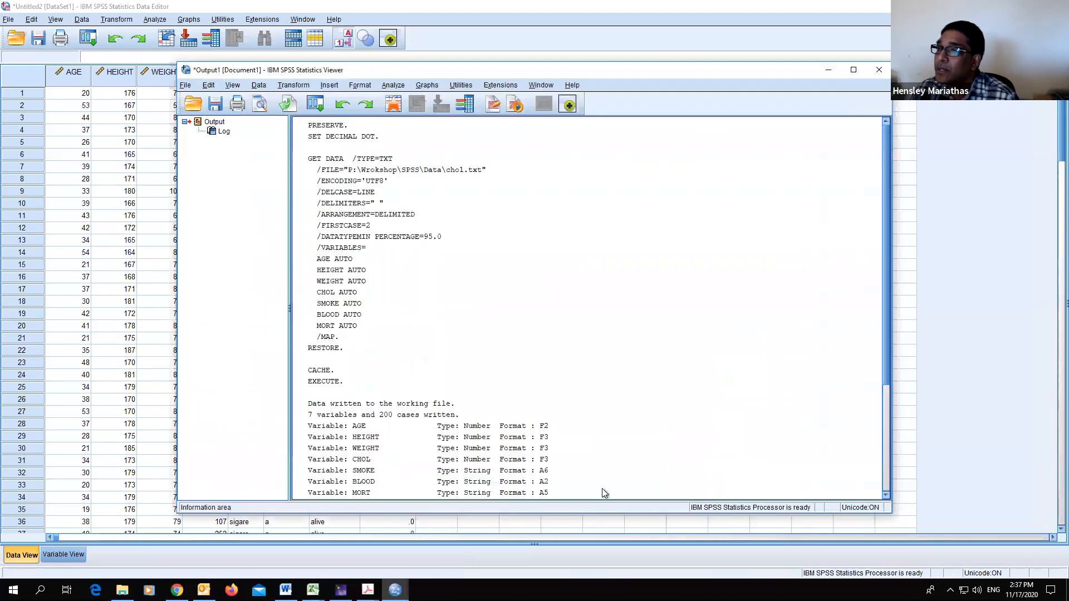
- Minimize the output viewer and scroll through the new SEX column in the data grid
scroll(496, 379, "down", 3)
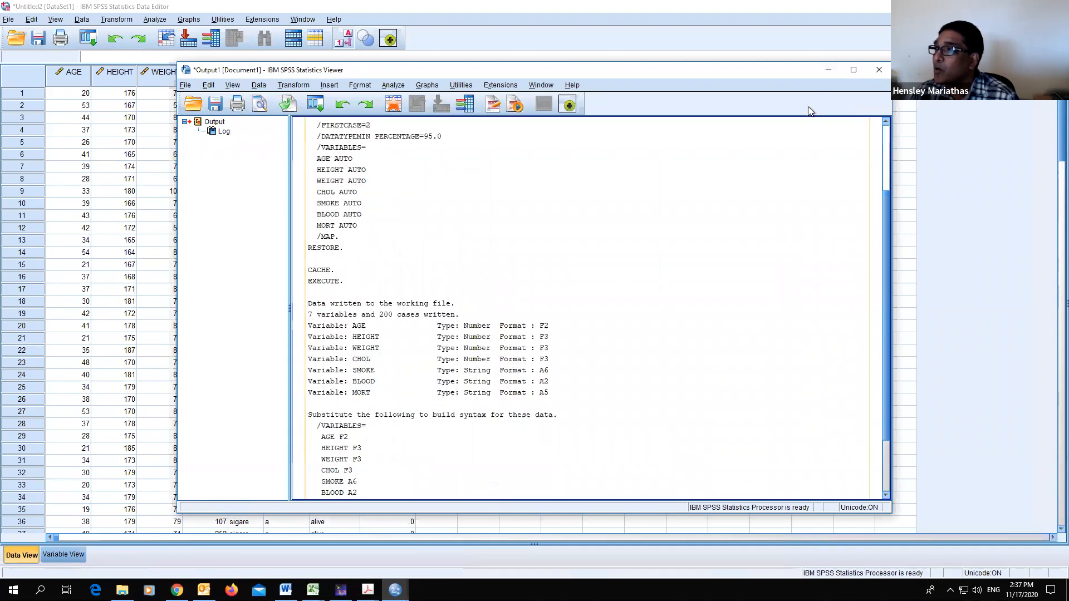
left_click(829, 70)
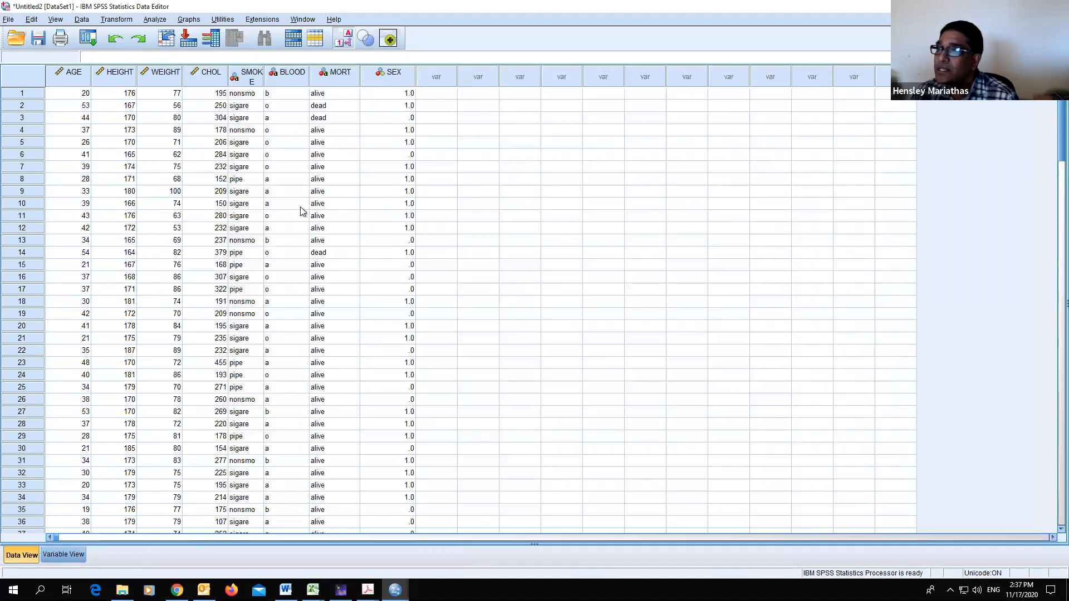
scroll(426, 152, "down", 1)
scroll(416, 255, "down", 2)
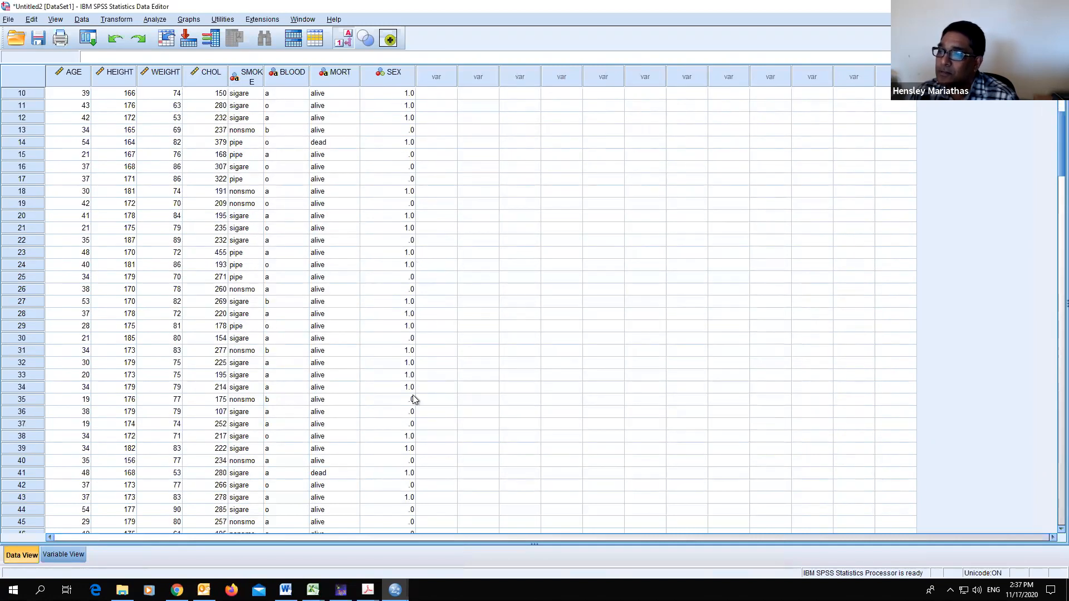
- Set the SEX variable's decimals to 0 in the variable view and return to the data
left_click(63, 556)
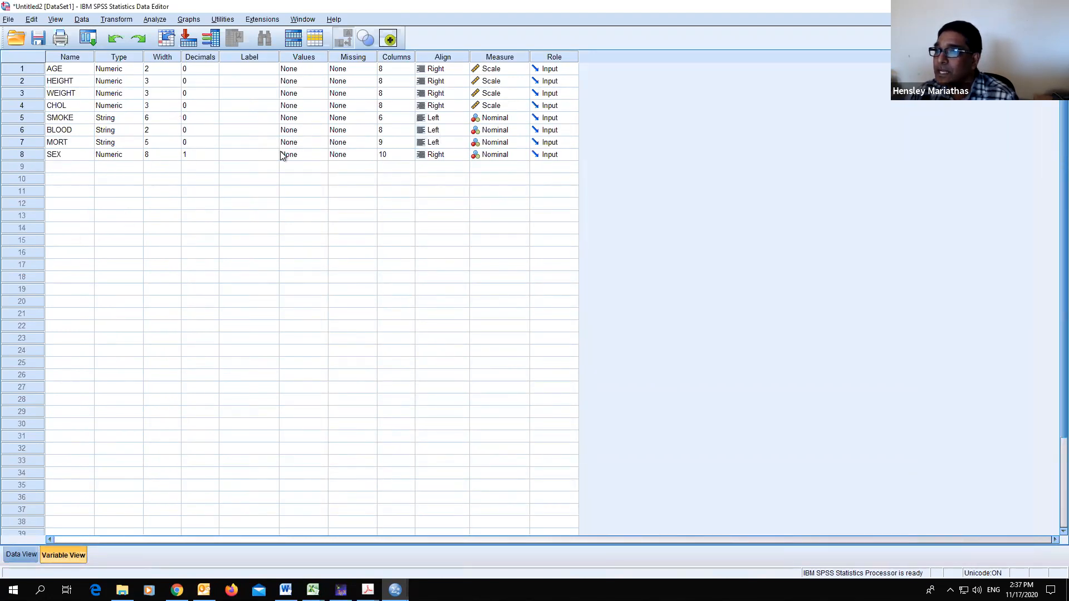
left_click(207, 155)
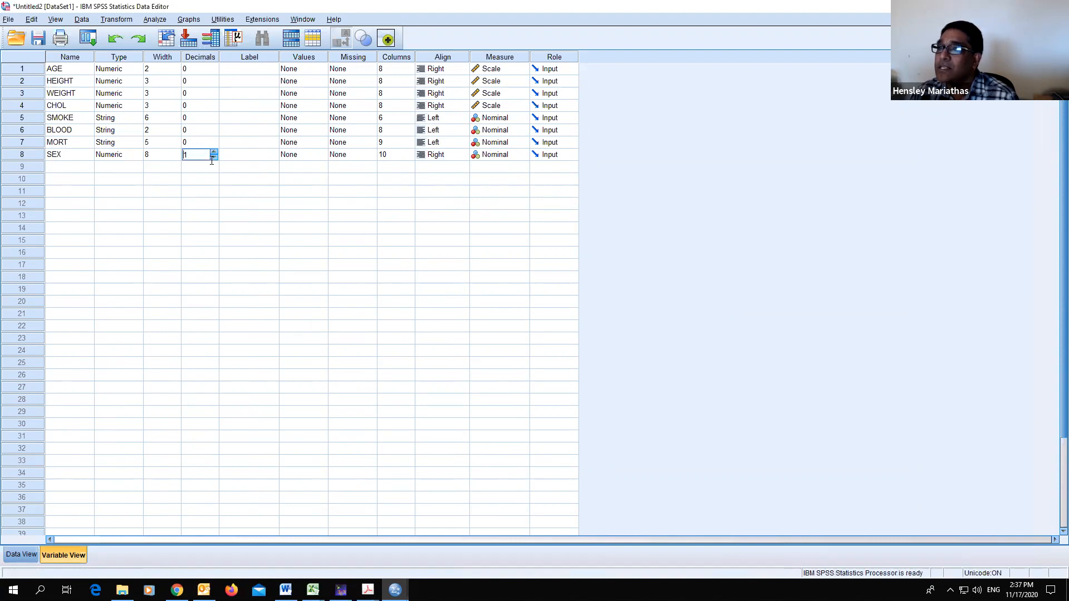
left_click(22, 555)
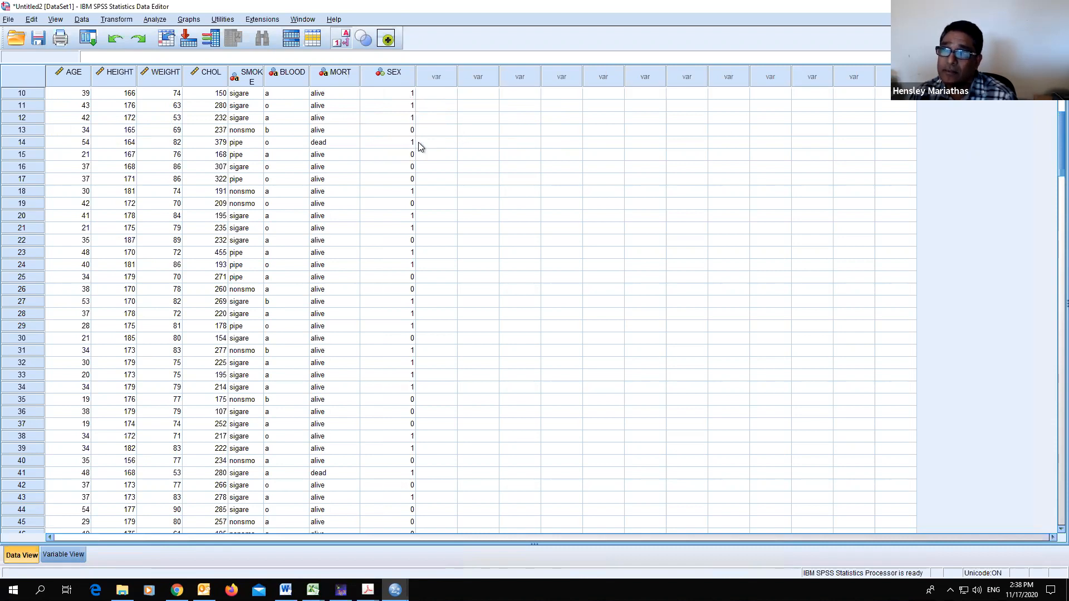
- Open SEX's value labels and add value 0 labeled Female
left_click(62, 555)
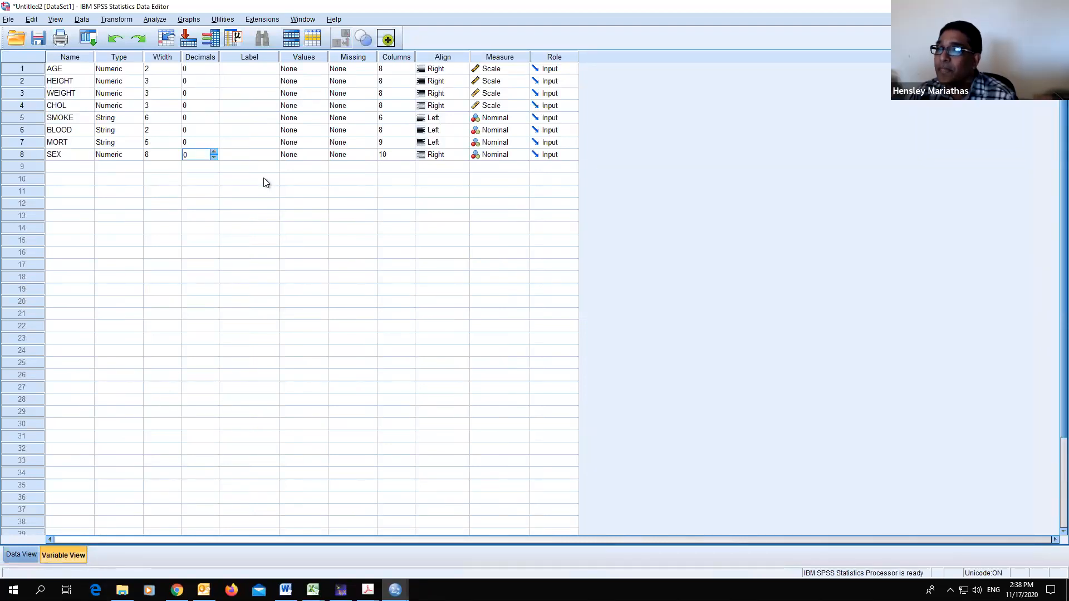
left_click(312, 155)
left_click(321, 156)
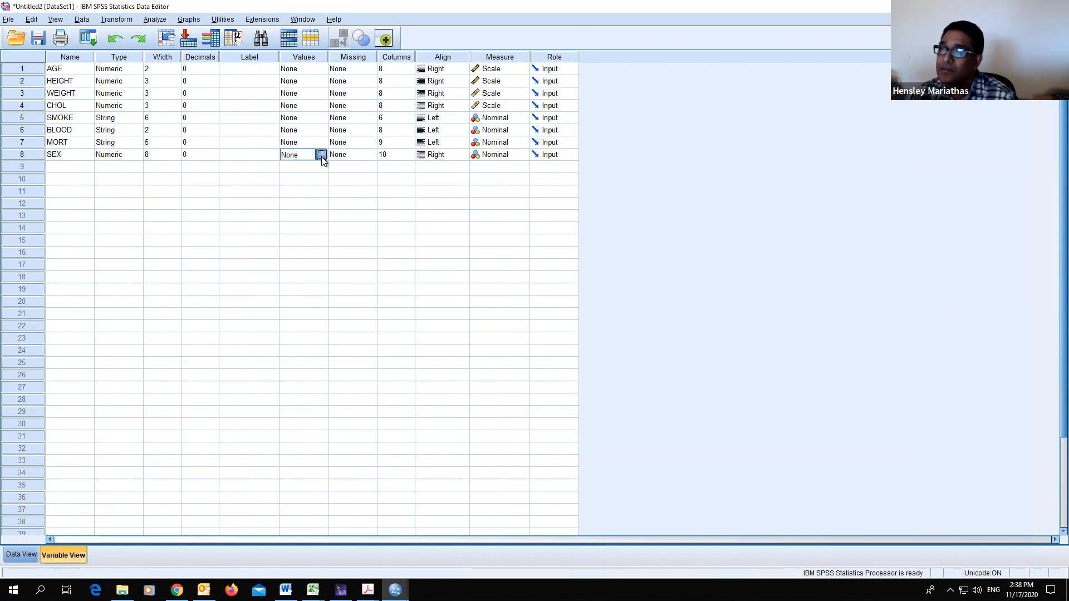
left_click(449, 250)
type("0")
left_click(463, 262)
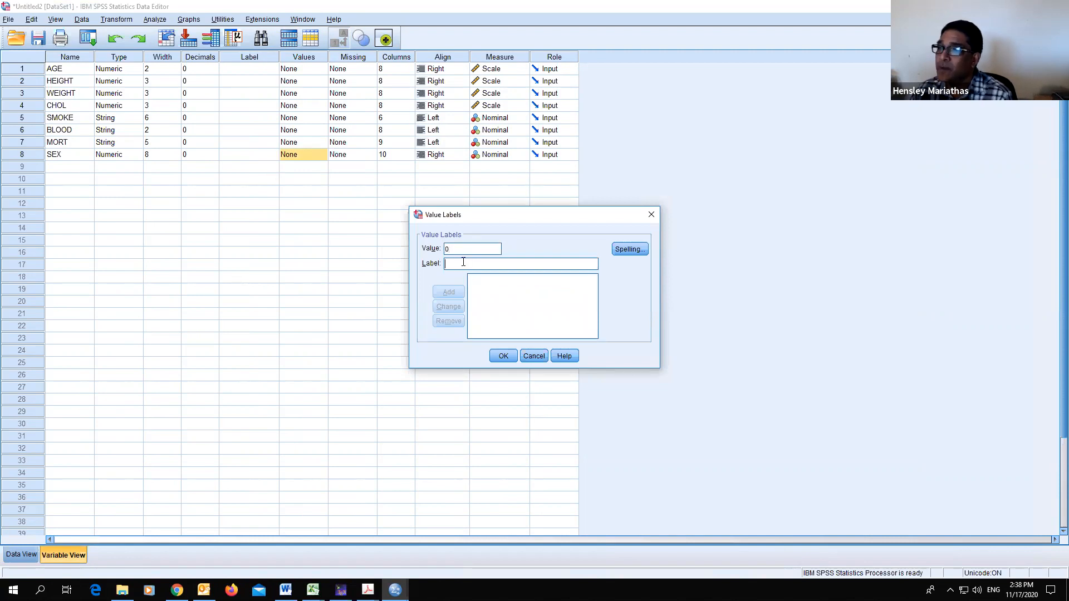
type("FEmale")
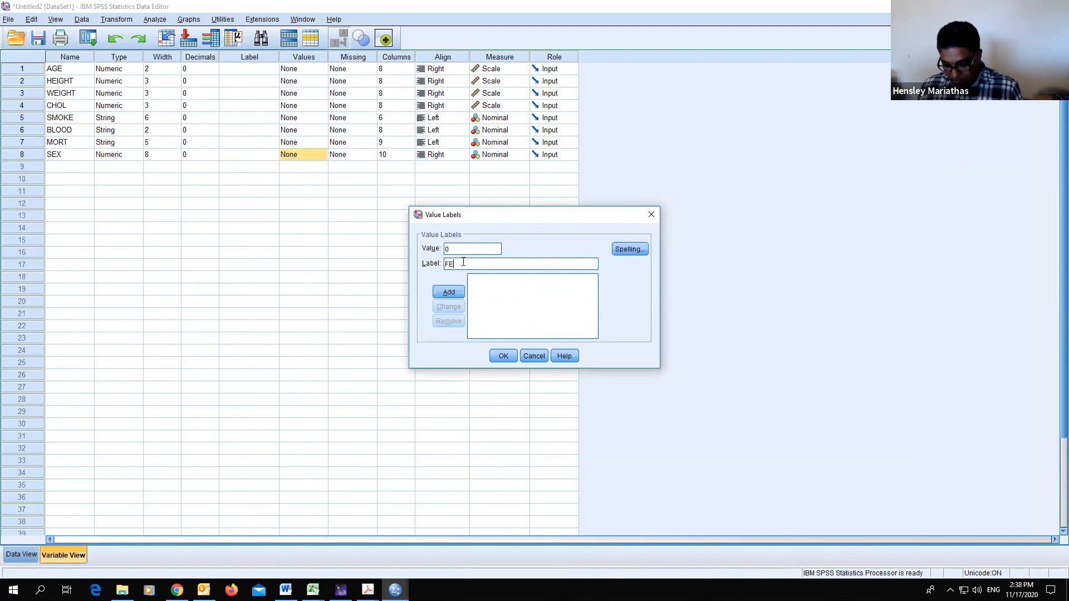
key("Left")
key("Left")
key("Left")
key("Left")
key("BackSpace")
type("e")
left_click(443, 291)
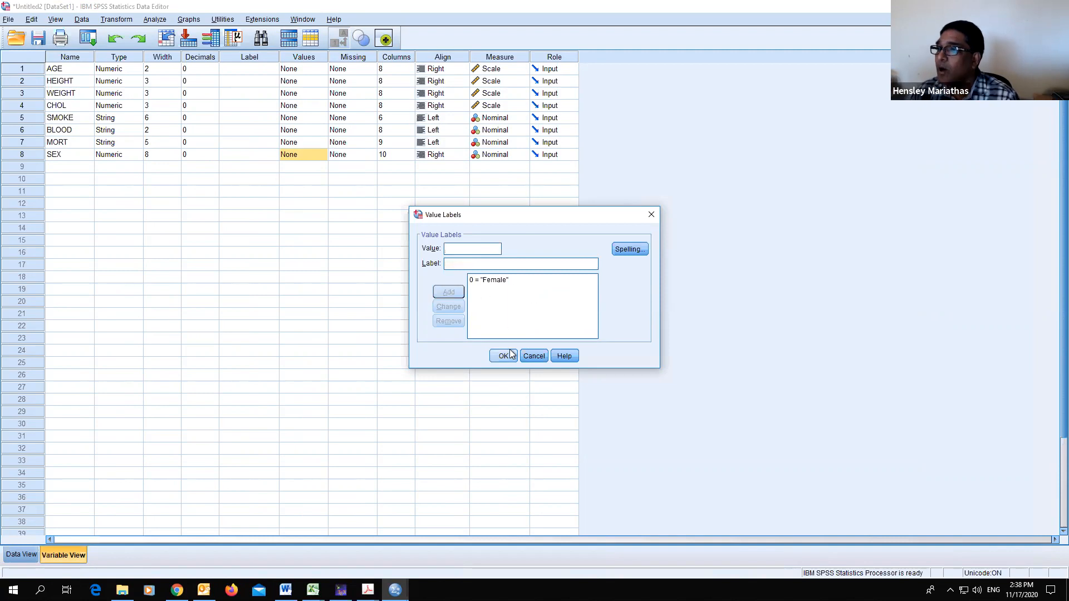
- Add value 1 labeled Male and confirm the value labels
left_click(466, 263)
type("M")
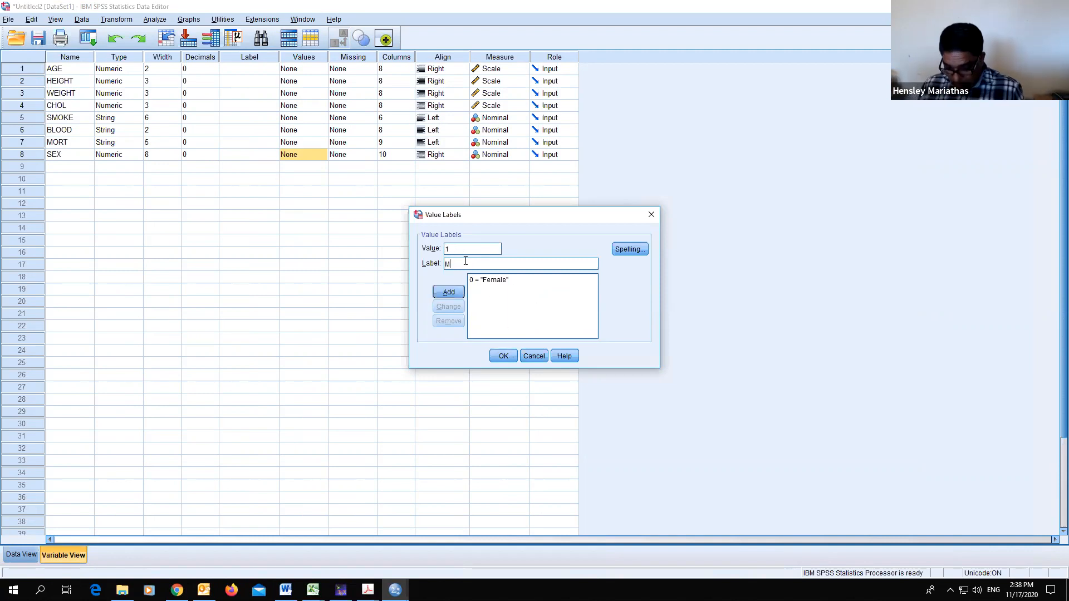
type("ale")
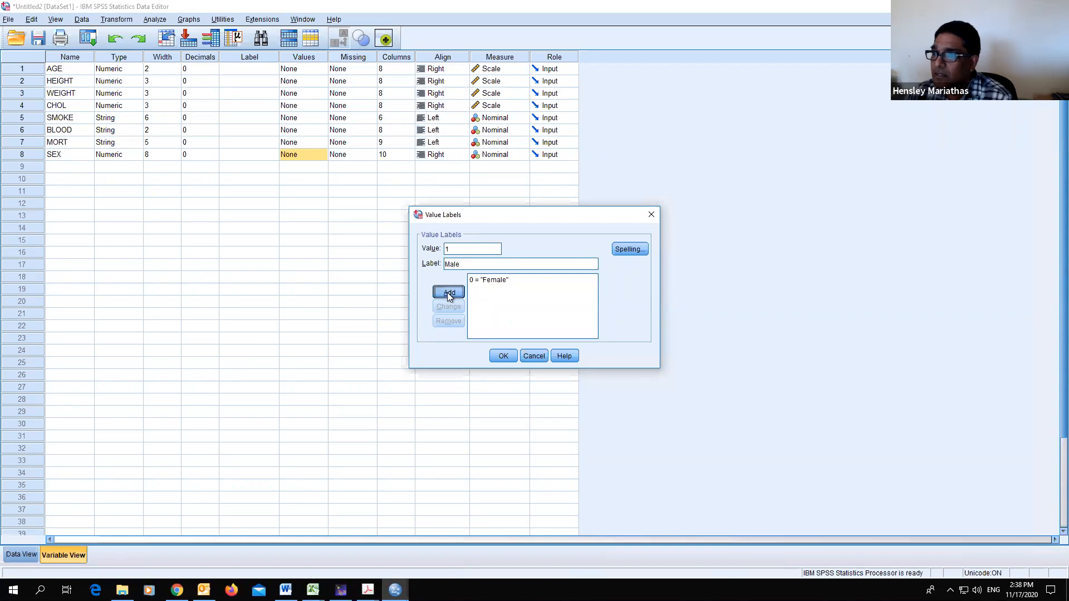
left_click(506, 358)
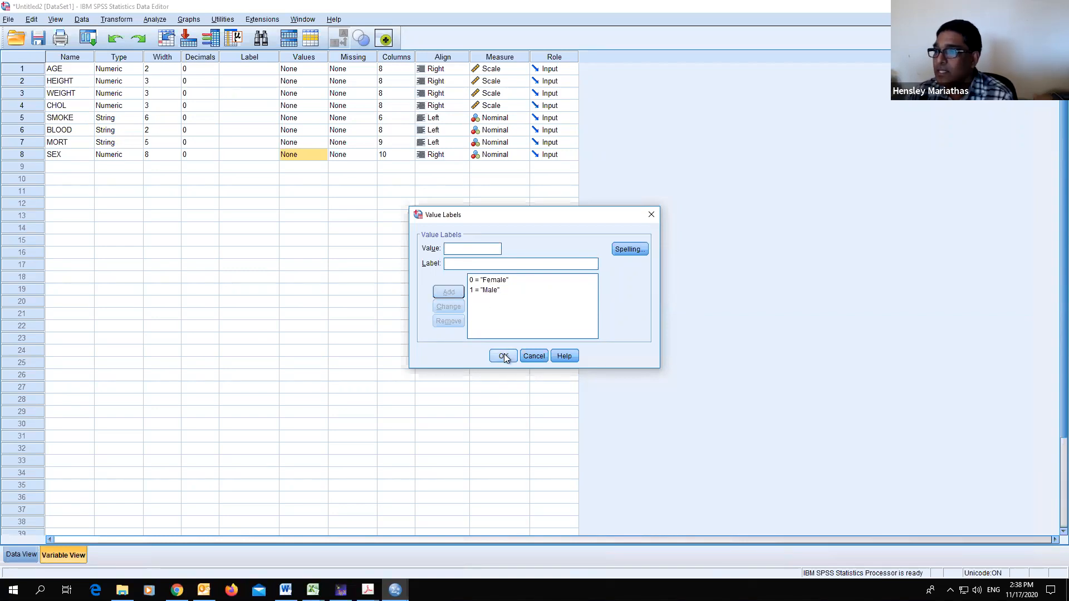
- Switch to the data view and toggle the display of value labels
left_click(22, 555)
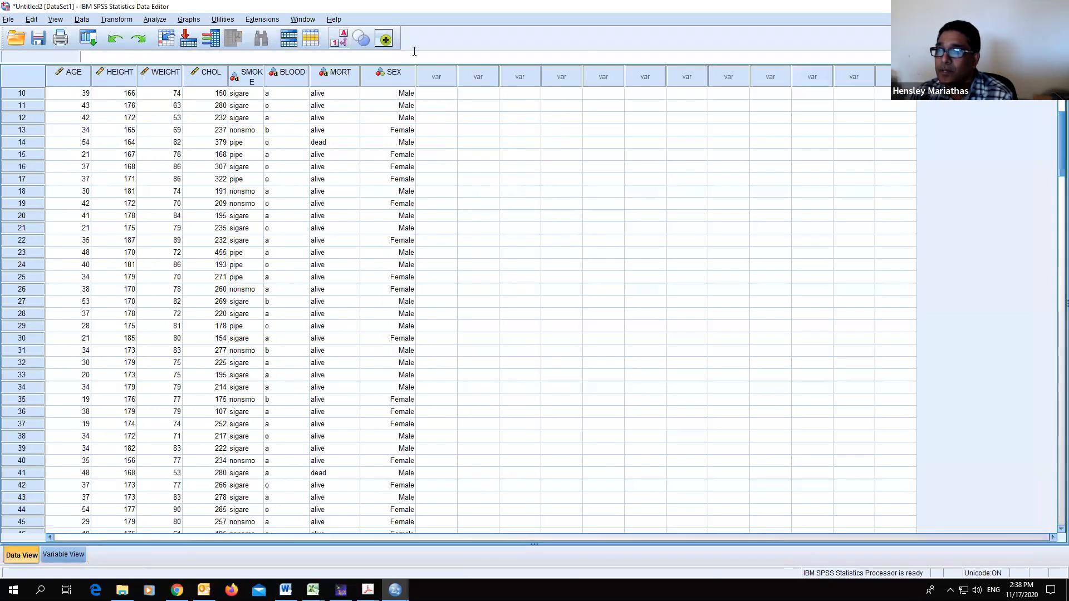
left_click(342, 44)
left_click(342, 43)
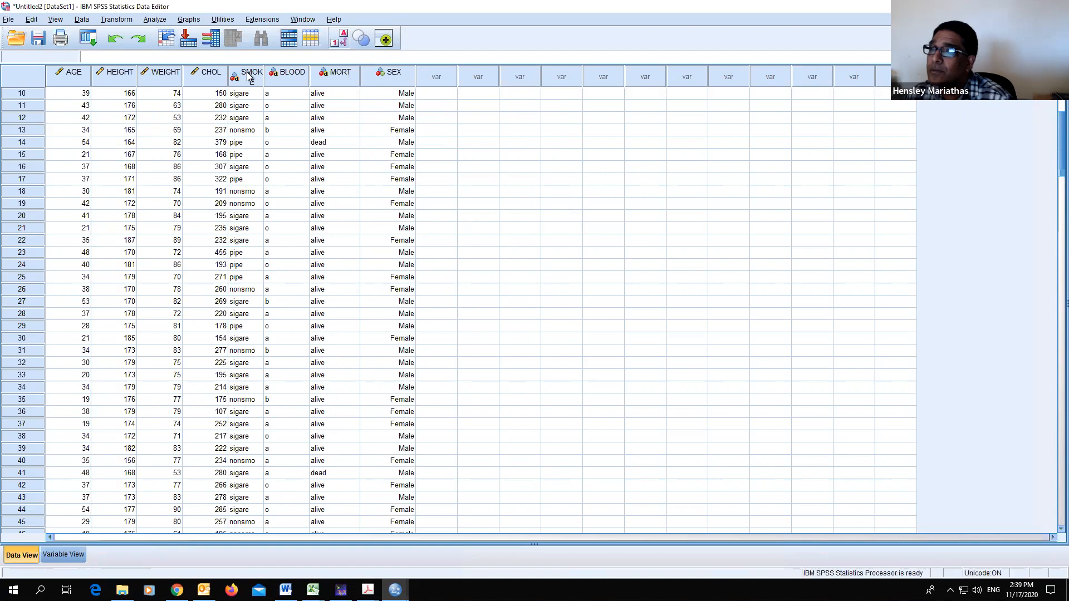
- Widen the SMOKE column, select a BLOOD cell, and return to the variable view
left_click_drag(262, 73, 293, 73)
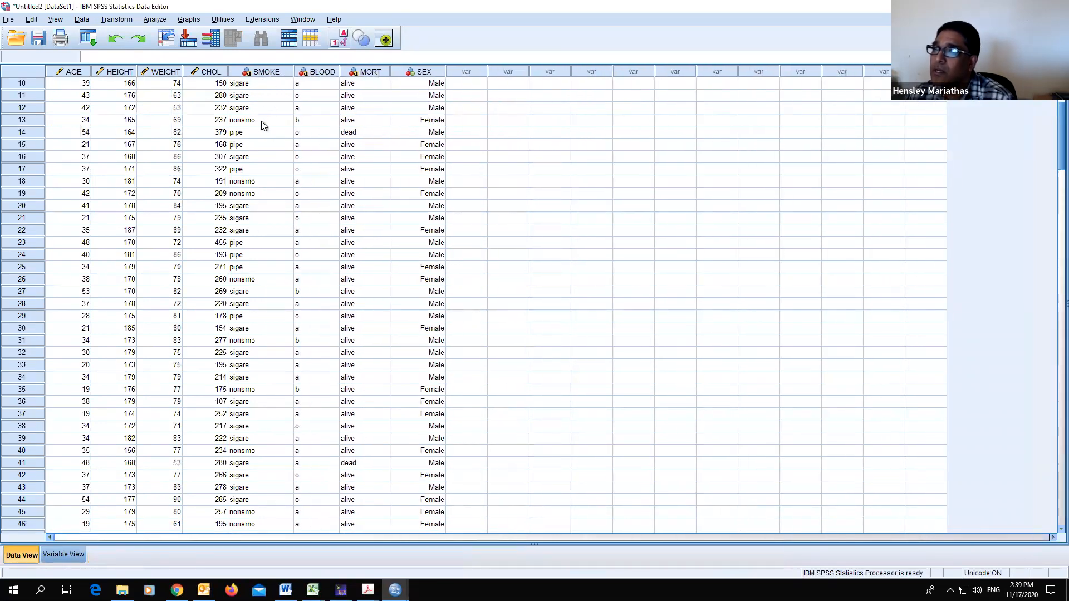
left_click(313, 85)
left_click(310, 122)
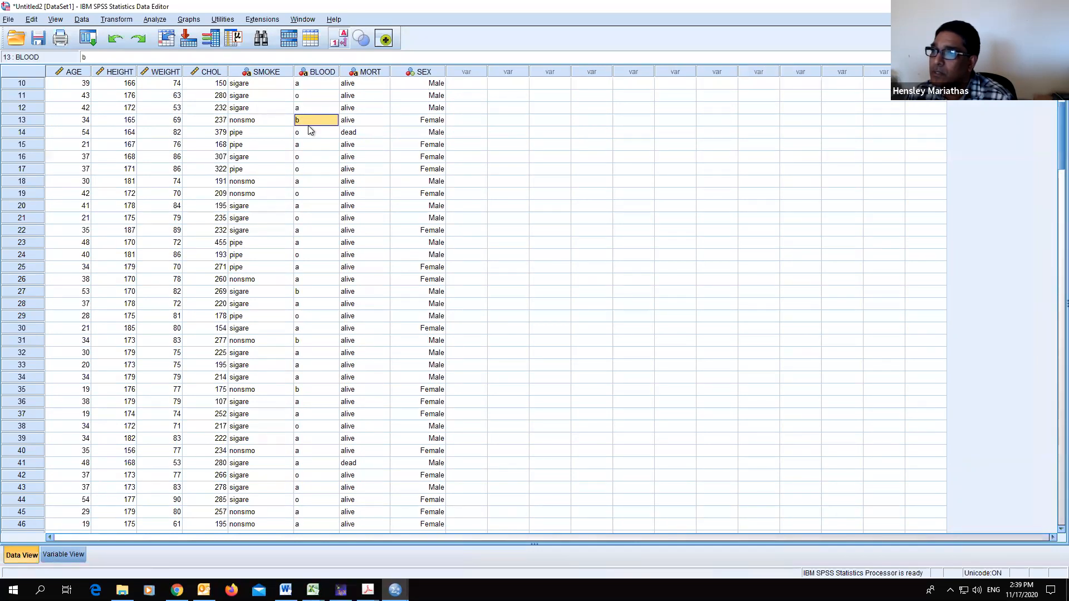
left_click(62, 555)
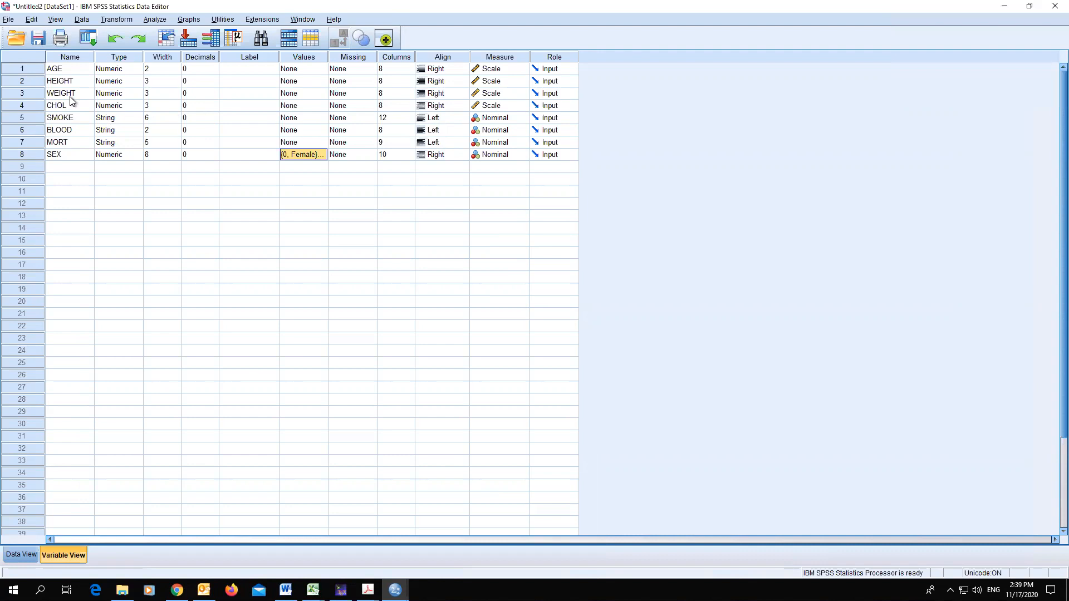
left_click(75, 132)
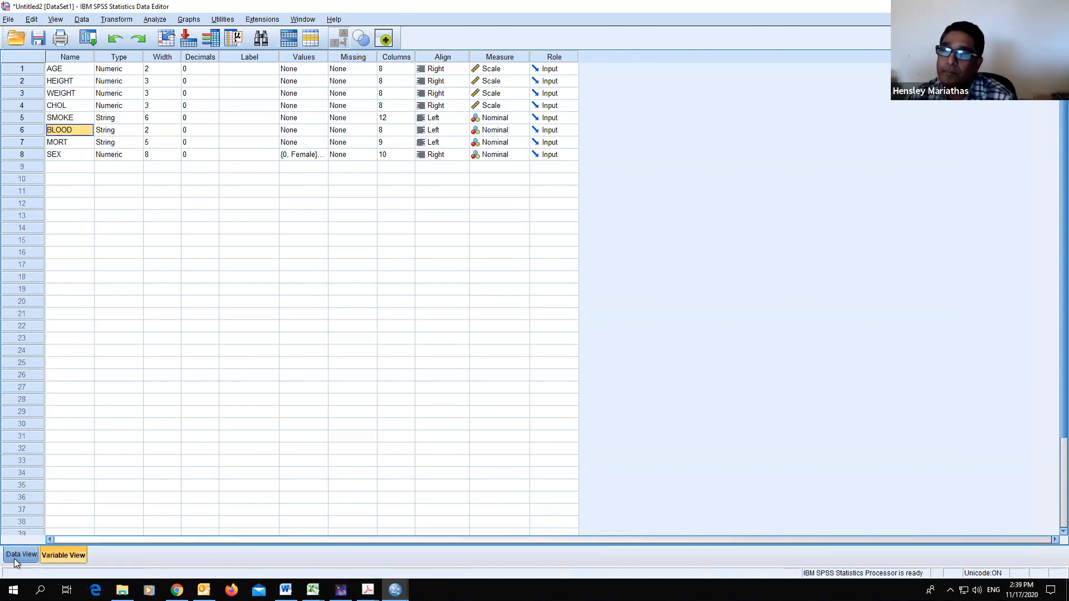
left_click(118, 22)
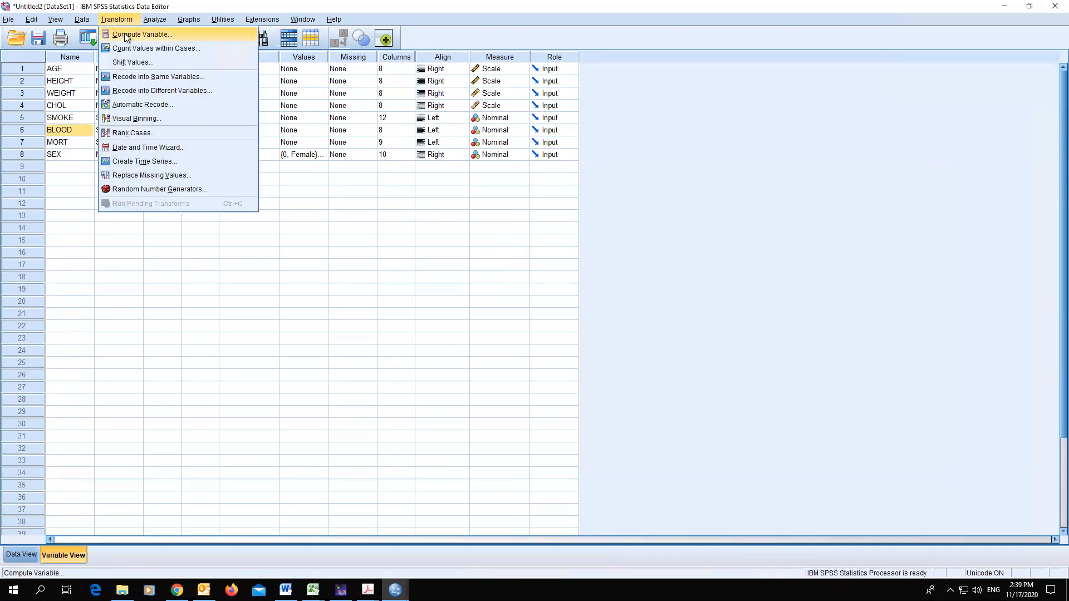
left_click(63, 556)
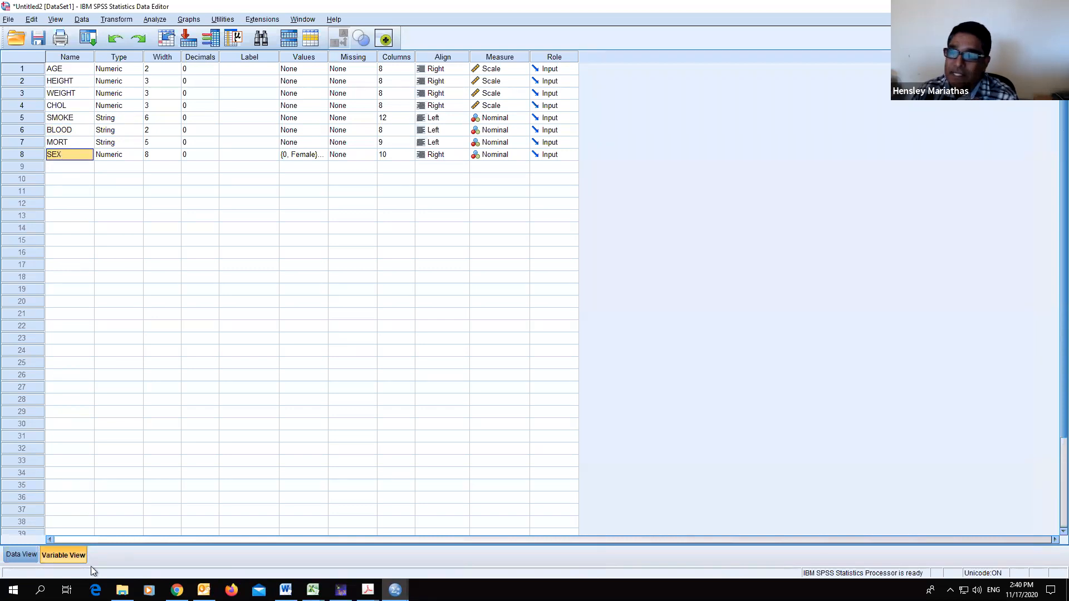
- Review the SEX values in the data view, switching briefly to the variable view and back
left_click(18, 555)
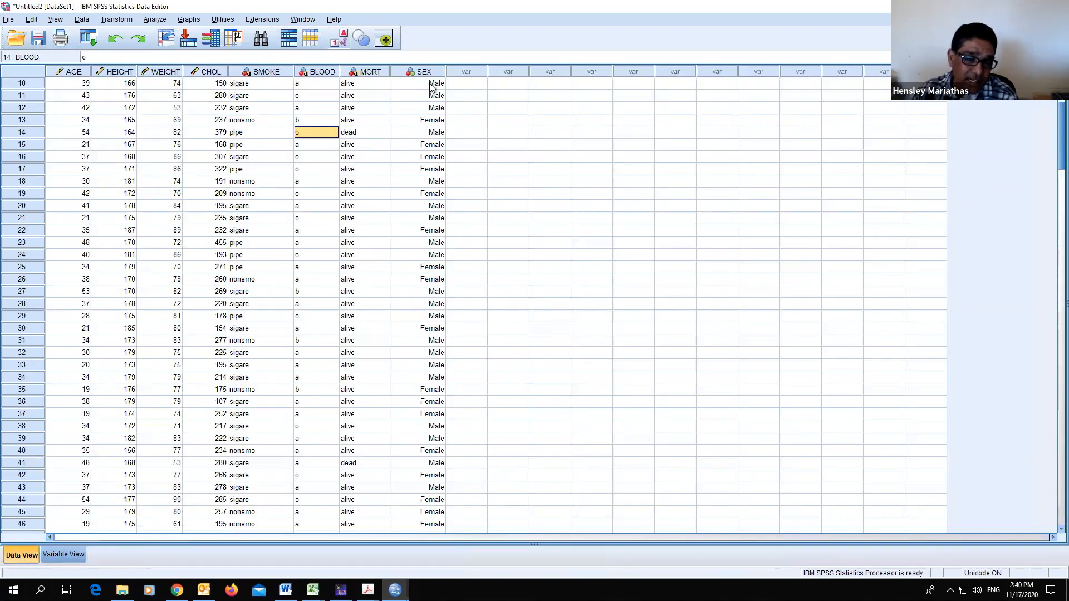
scroll(437, 114, "up", 3)
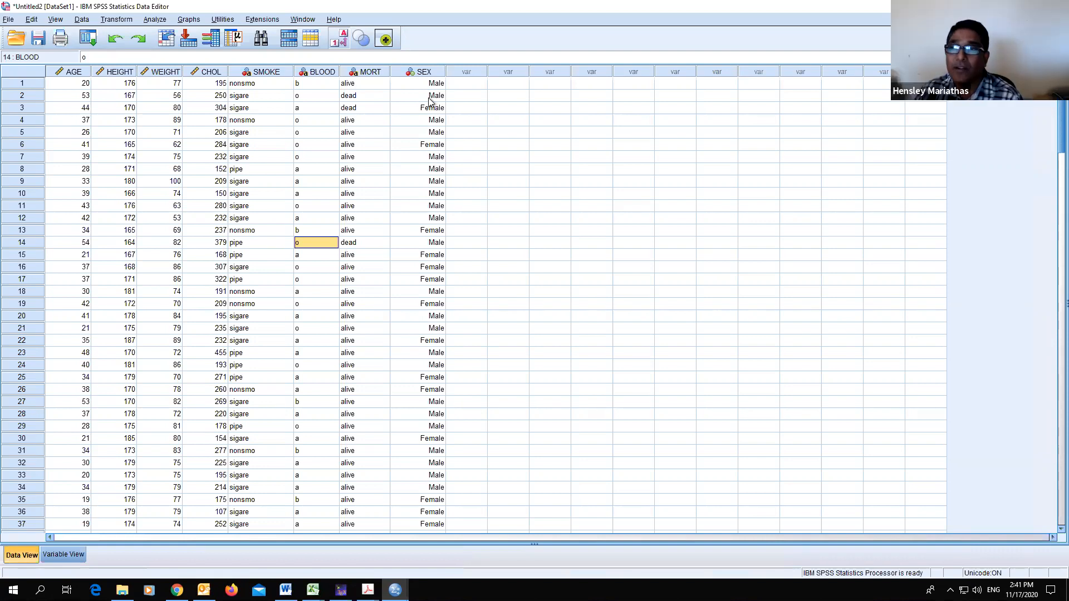
left_click(63, 554)
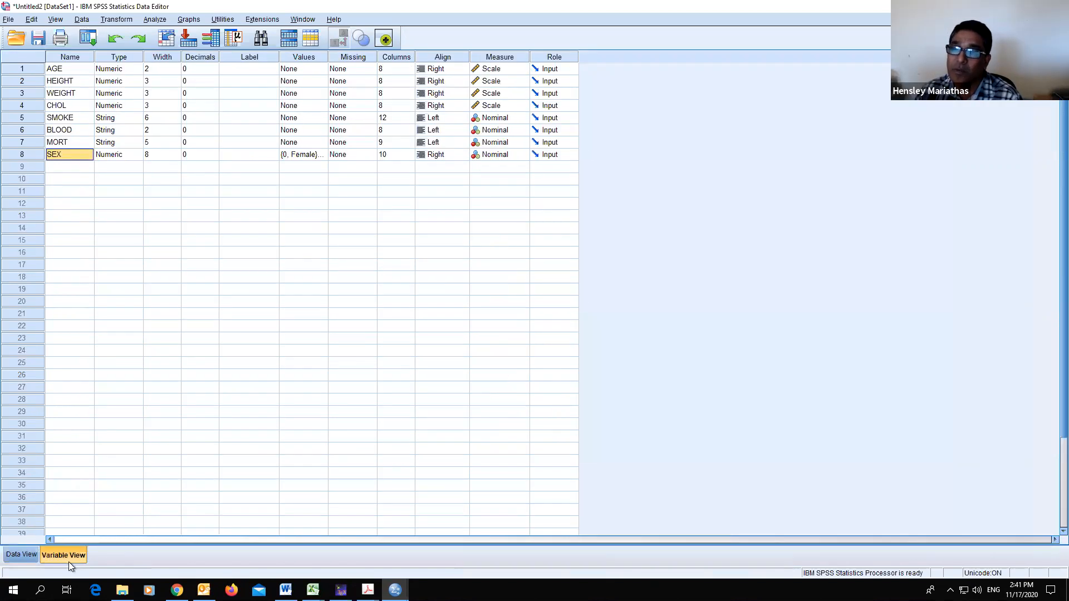
left_click(22, 557)
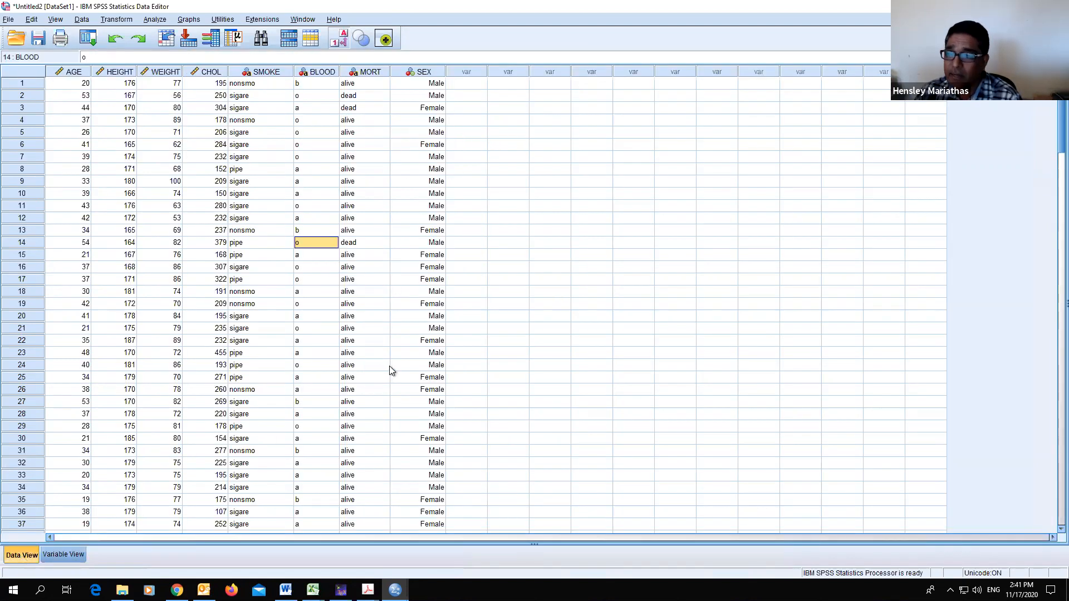
scroll(410, 366, "down", 9)
scroll(413, 365, "down", 1)
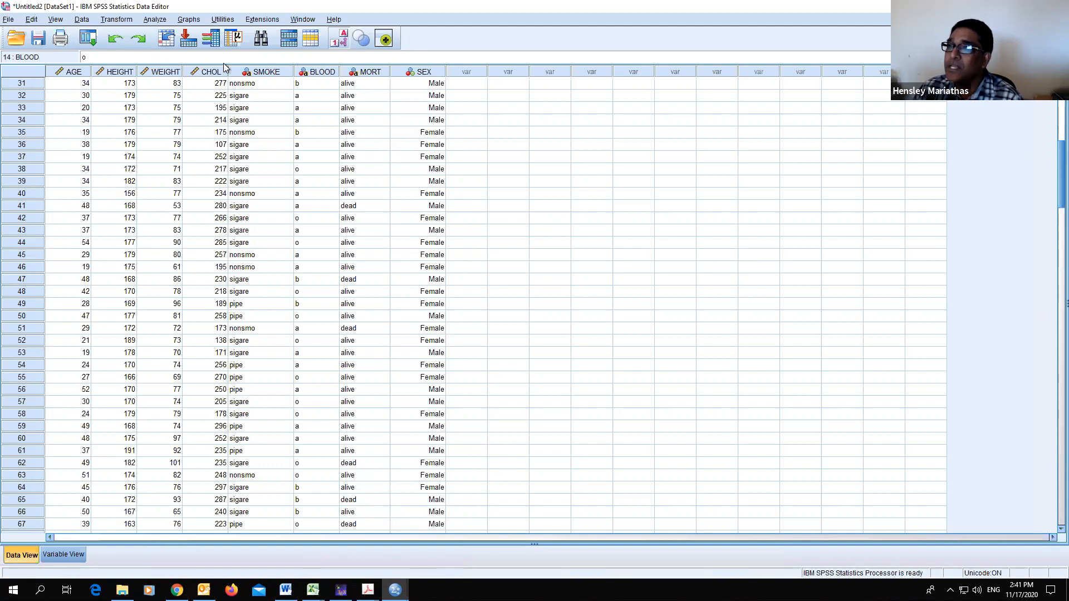
left_click(154, 20)
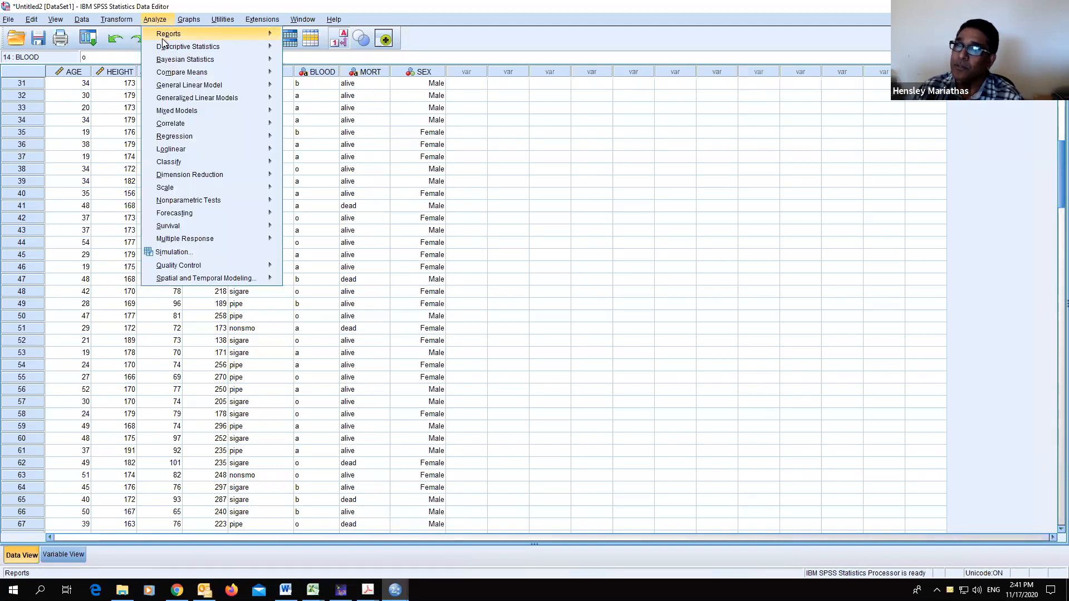
mouse_move(204, 50)
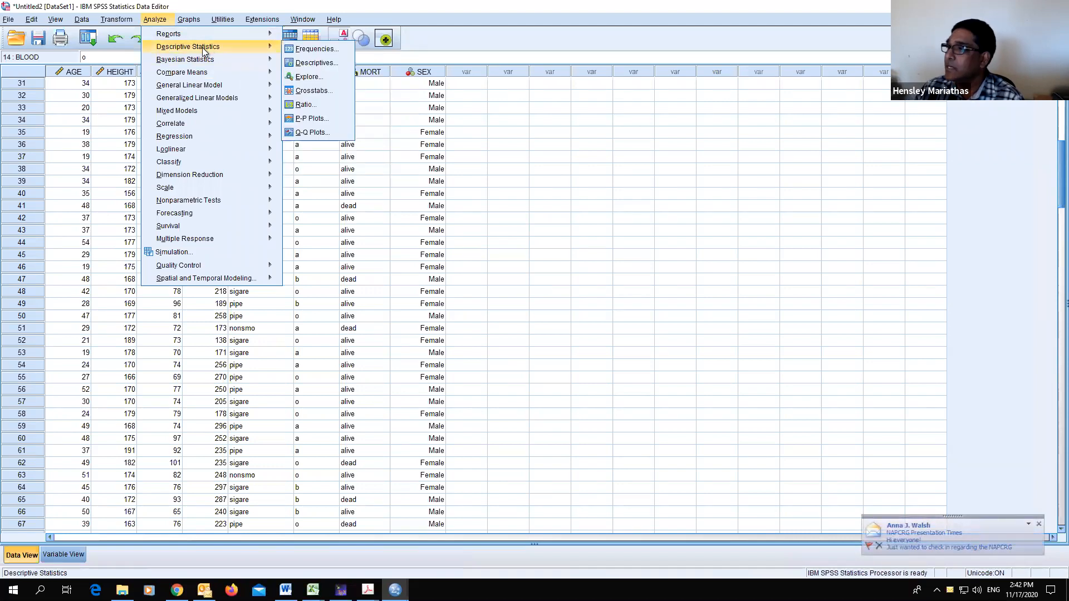
left_click(1028, 525)
left_click(995, 399)
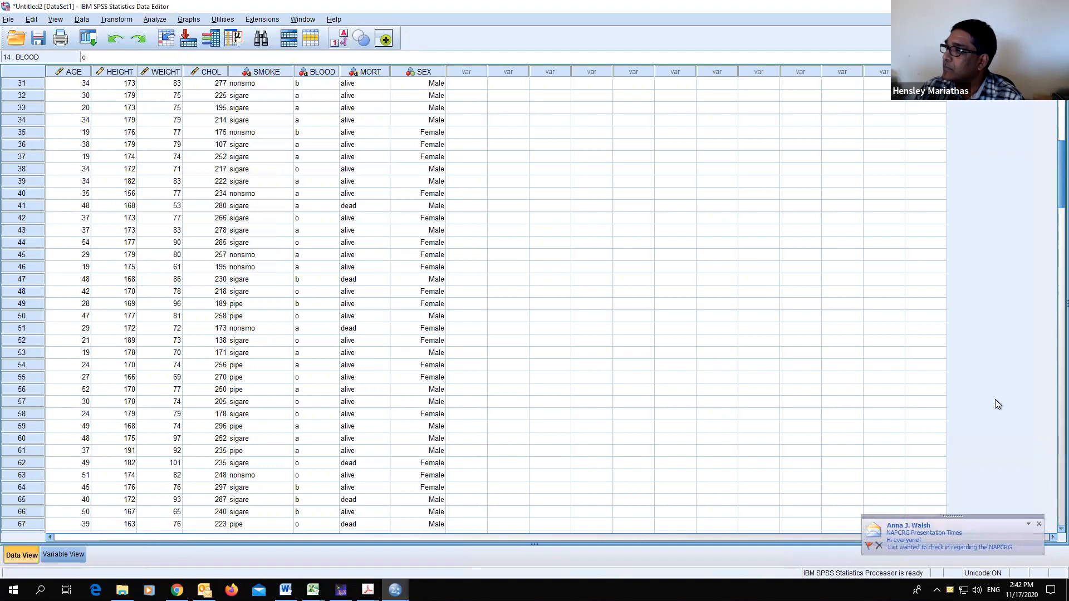
- Run a Frequencies analysis with a frequency table for the SEX variable
left_click(154, 20)
mouse_move(170, 49)
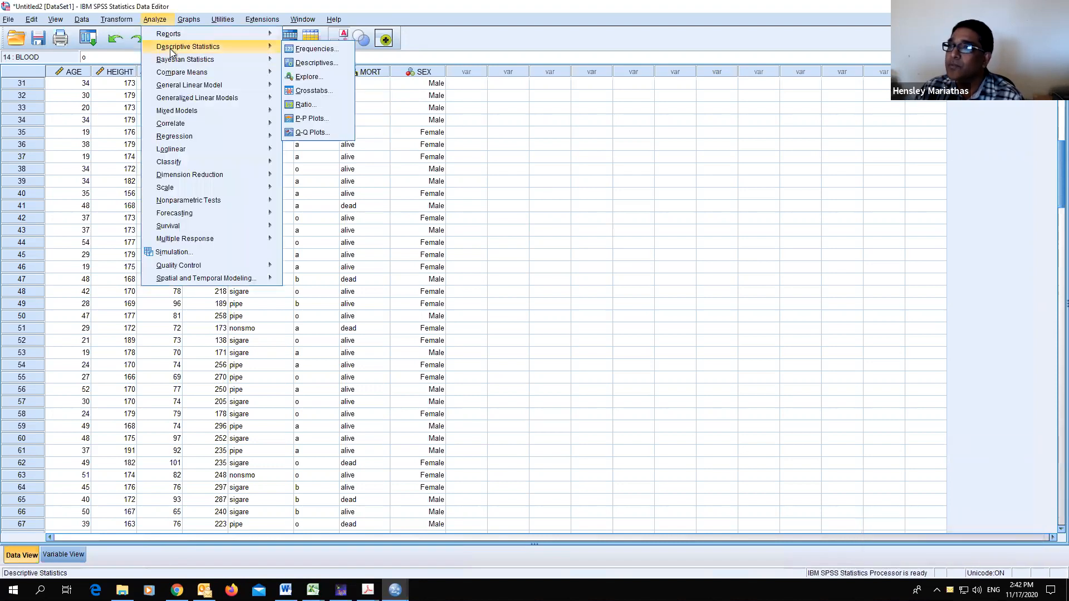
left_click(310, 48)
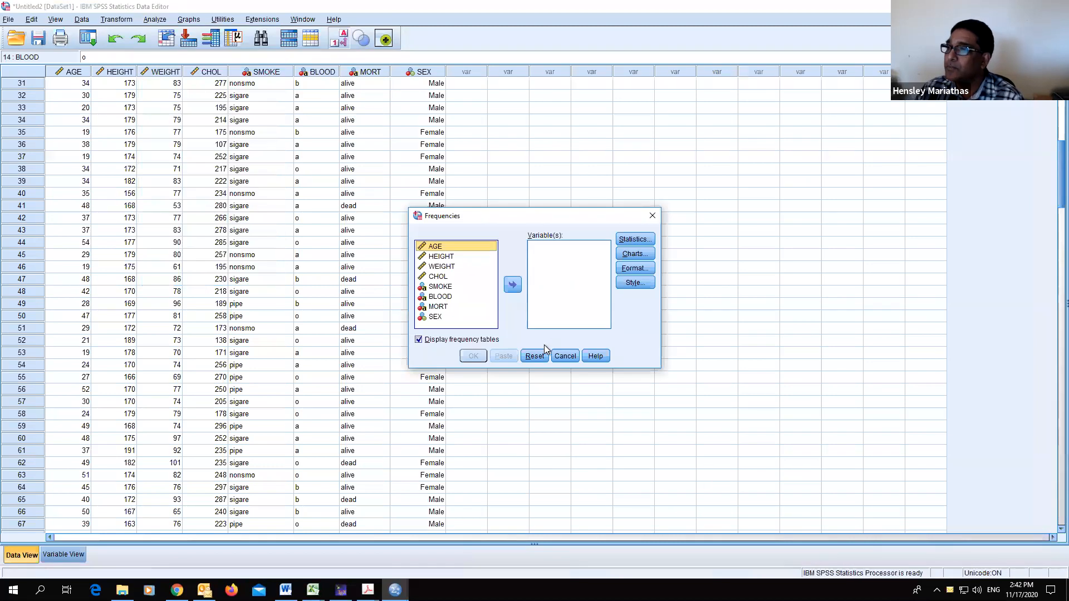
left_click(440, 316)
left_click(512, 284)
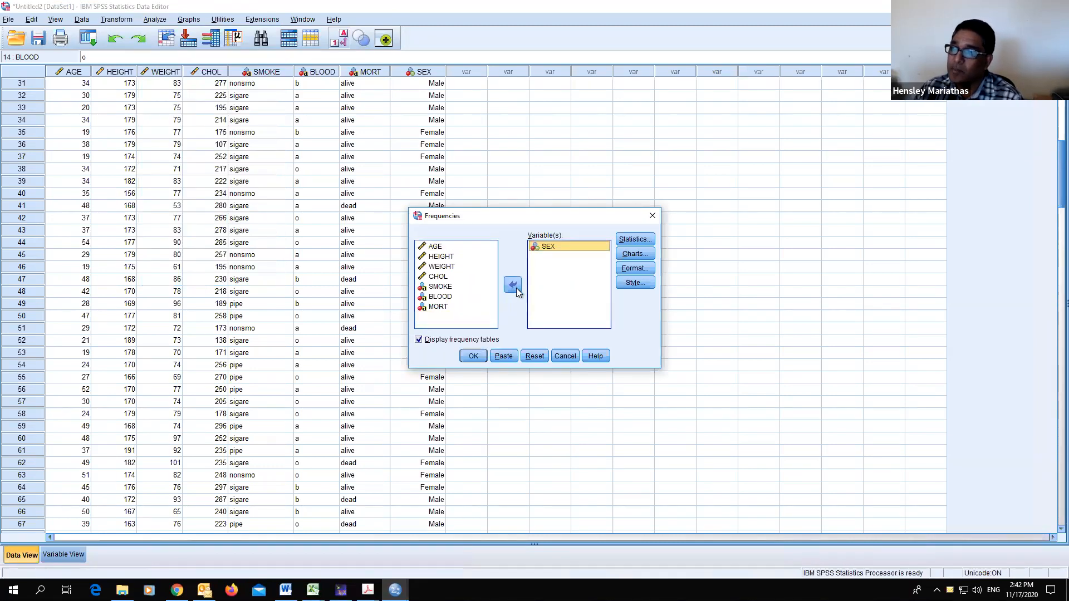
left_click(473, 356)
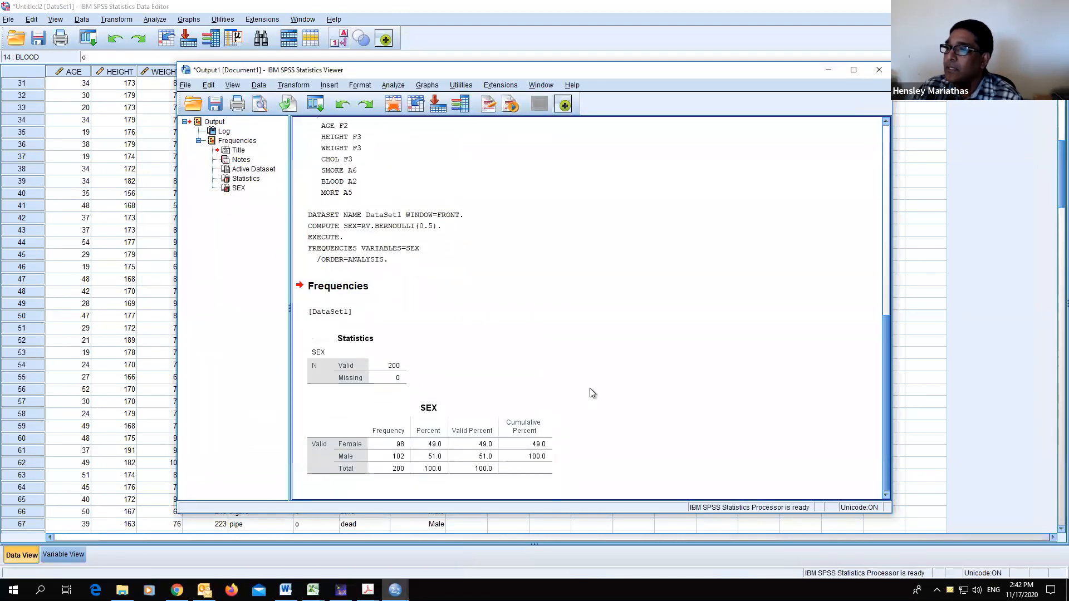
left_click(408, 428)
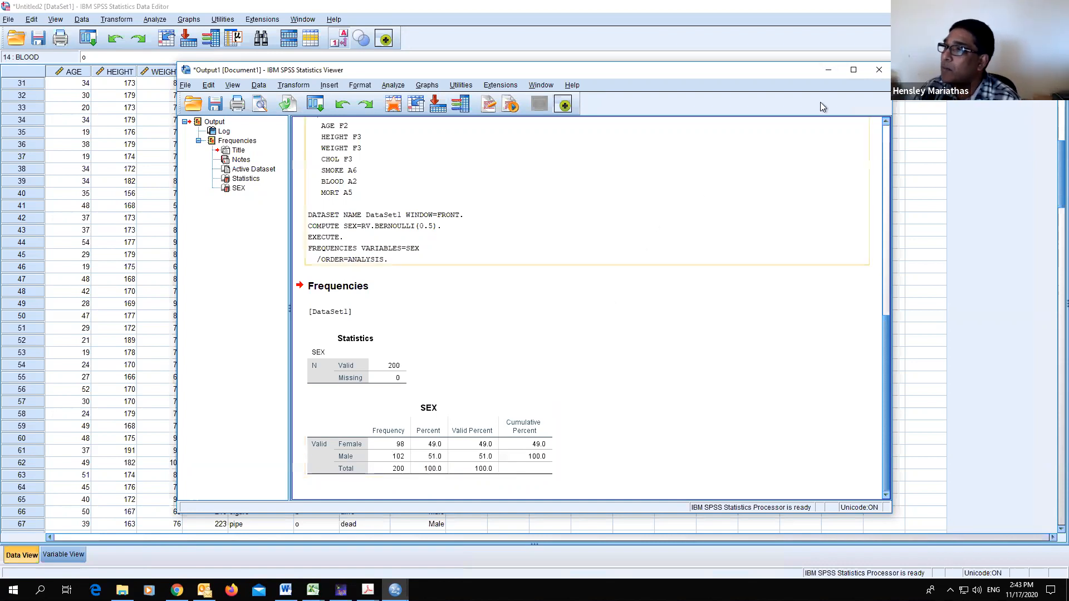
scroll(886, 315, "up", 5)
scroll(880, 261, "down", 5)
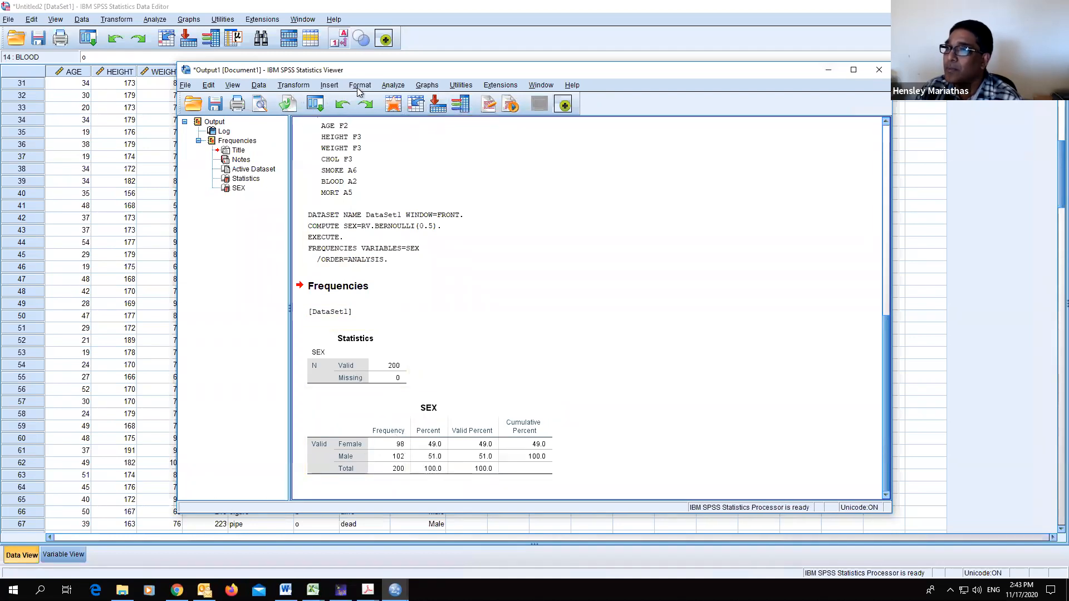
left_click(423, 86)
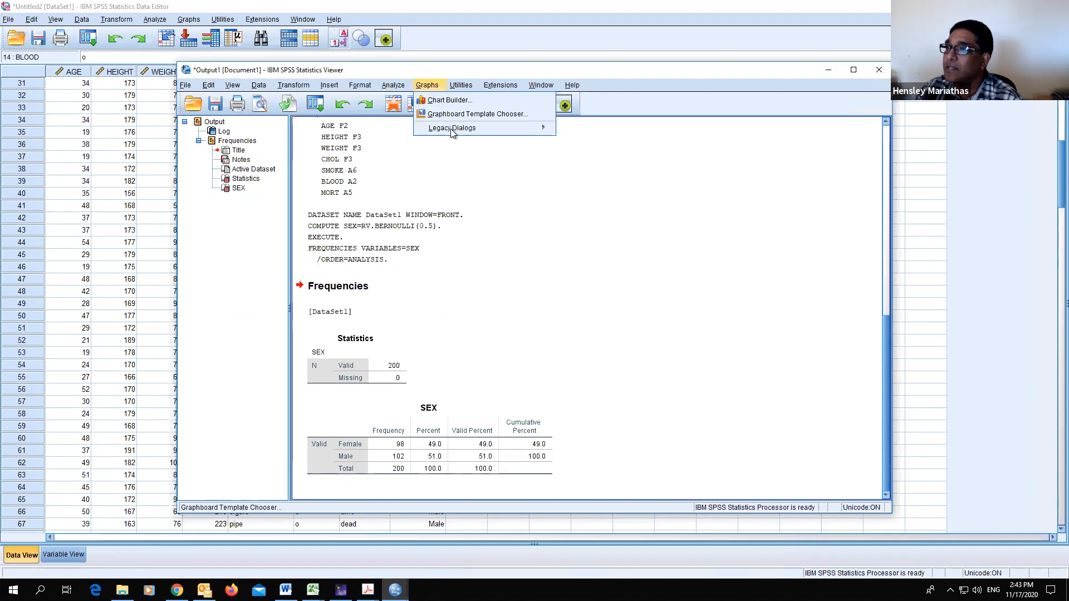
mouse_move(452, 131)
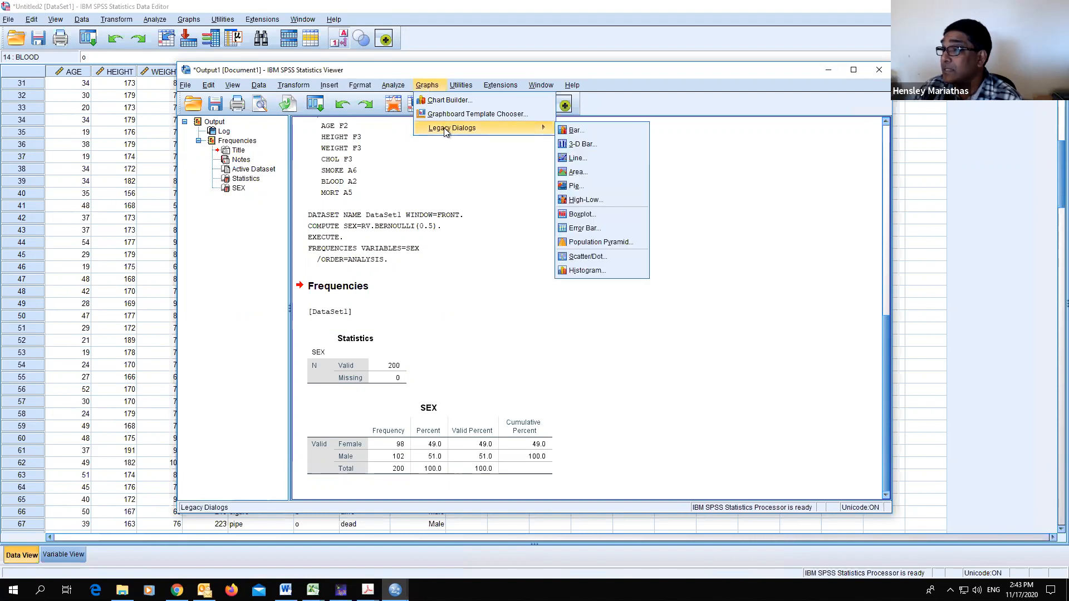
left_click(591, 187)
left_click(504, 324)
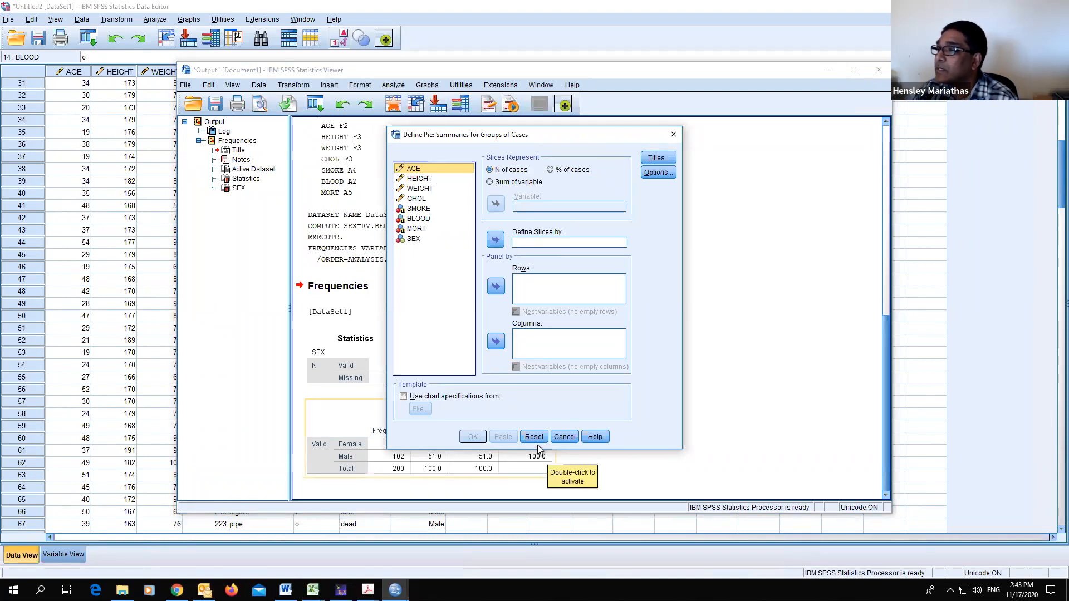
left_click(564, 438)
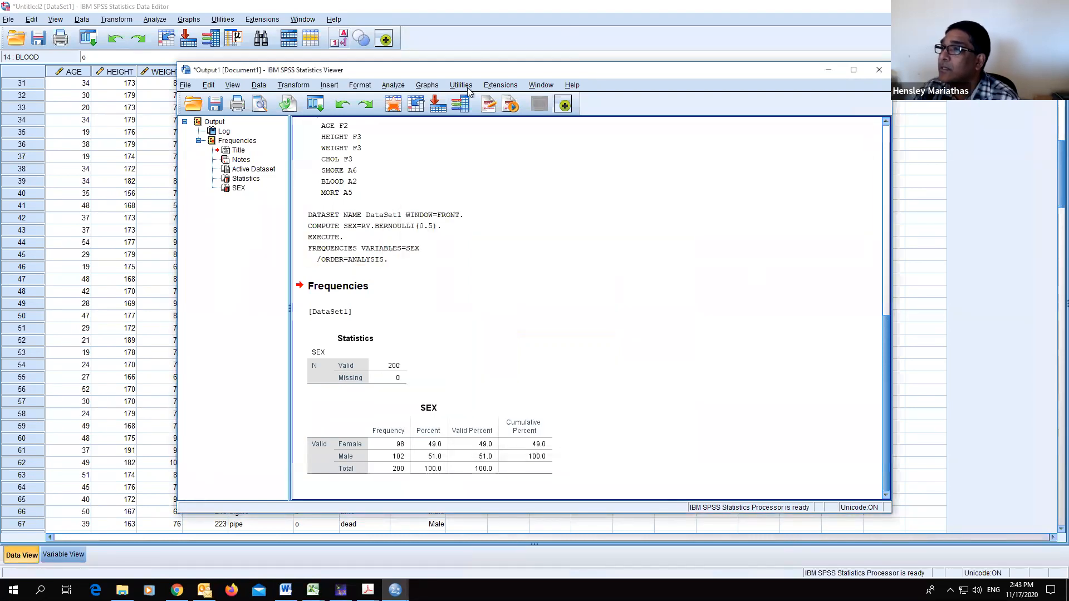
- Create a legacy pie chart of SEX using values of individual cases as the slices
left_click(436, 87)
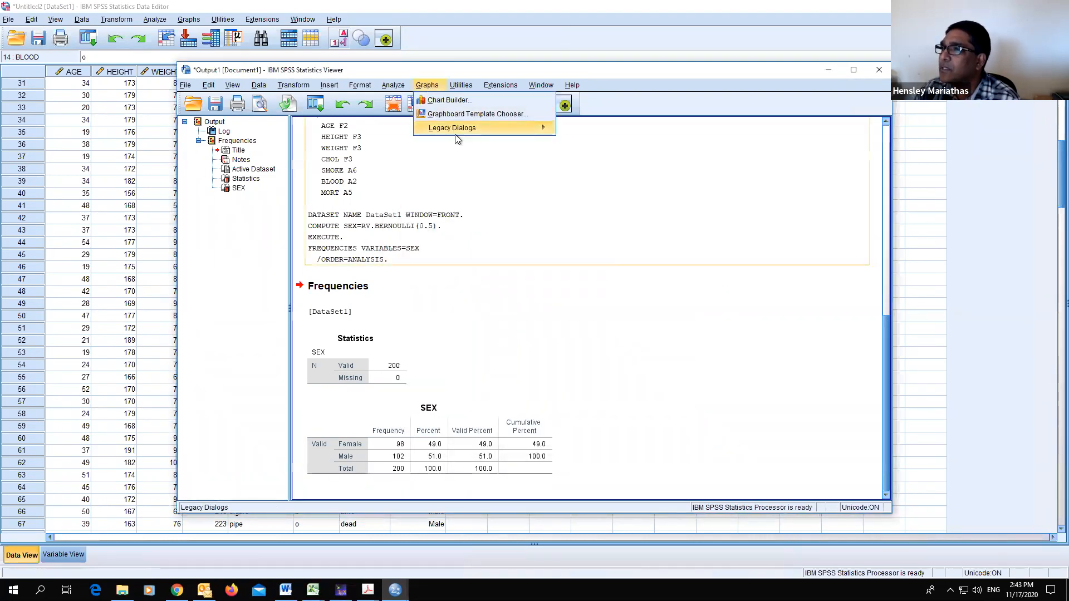
left_click(586, 187)
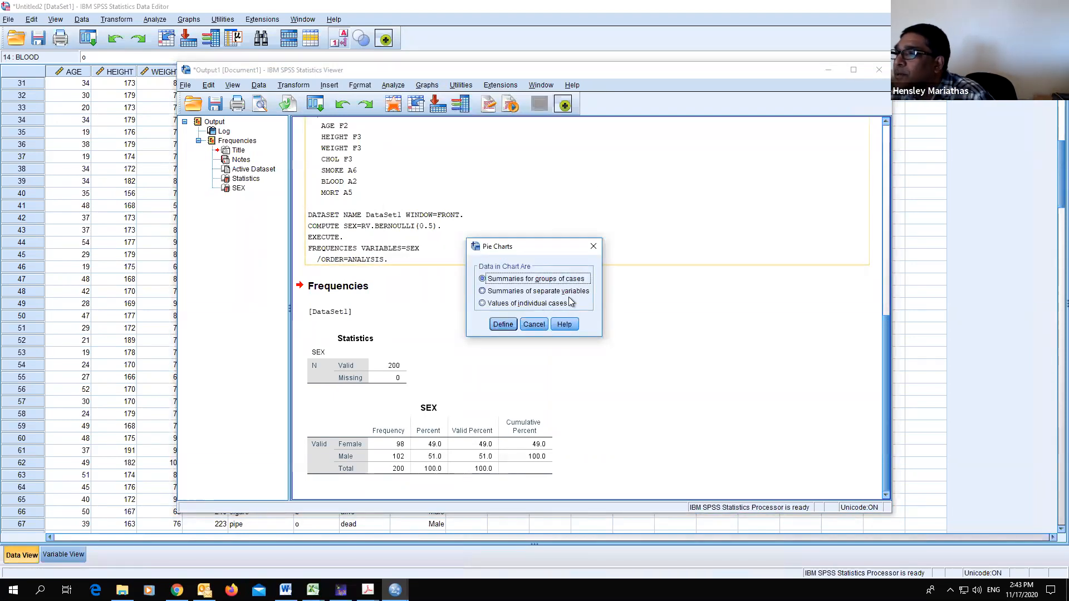
left_click(483, 303)
left_click(507, 327)
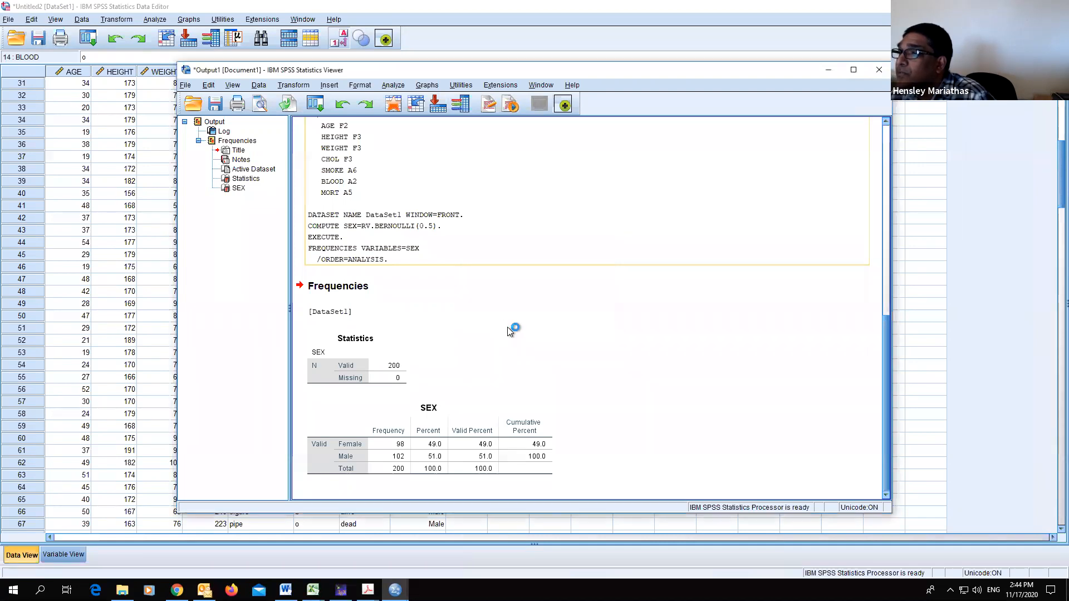
left_click(417, 245)
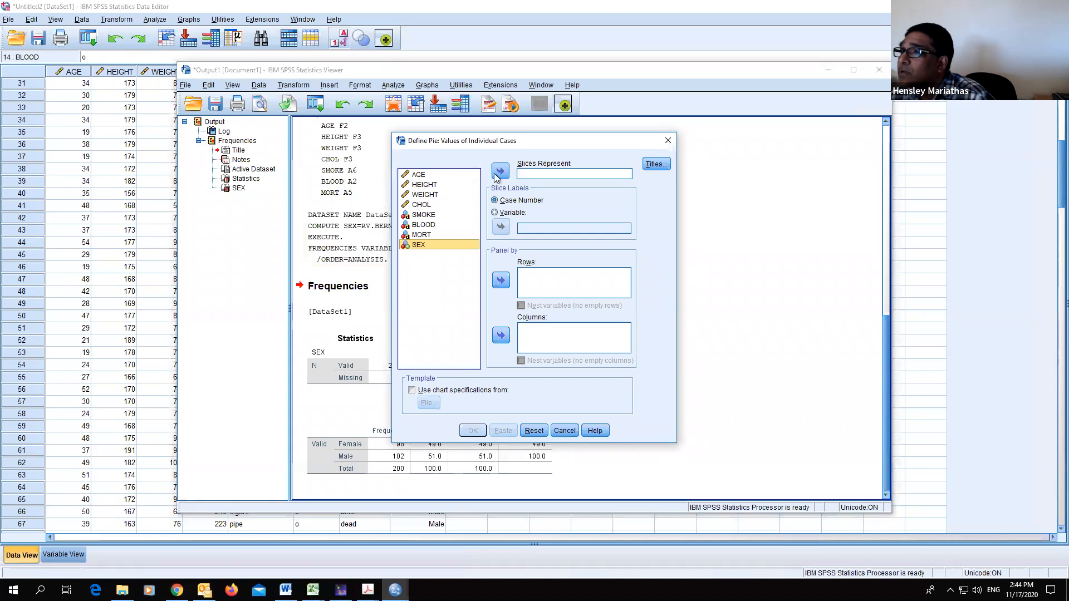
left_click(500, 171)
left_click(473, 430)
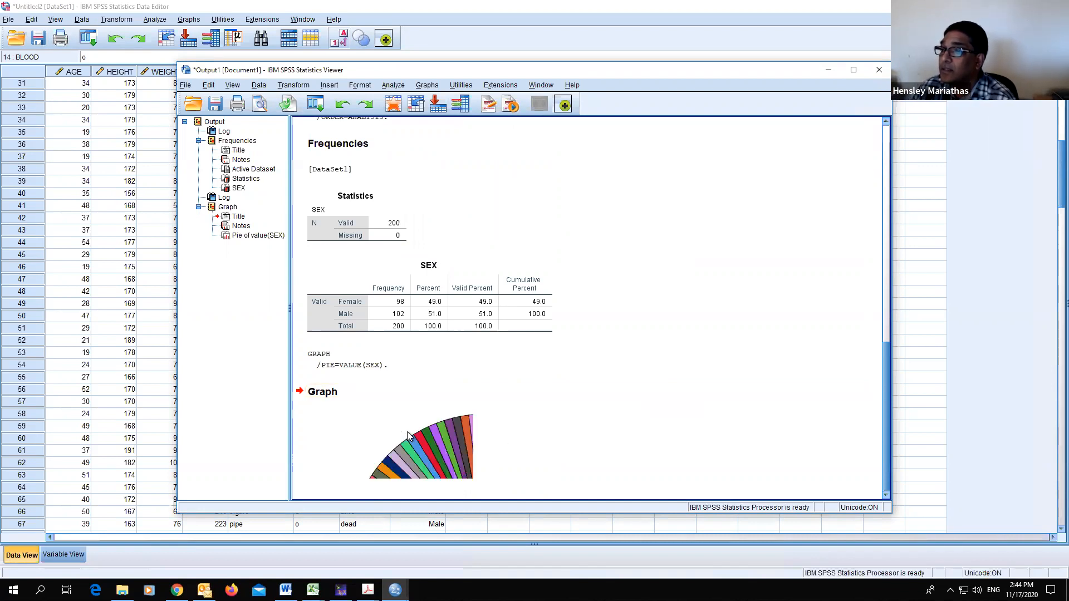
- Scroll through the output viewer to examine the generated pie chart and syntax
scroll(413, 432, "up", 5)
scroll(419, 435, "up", 2)
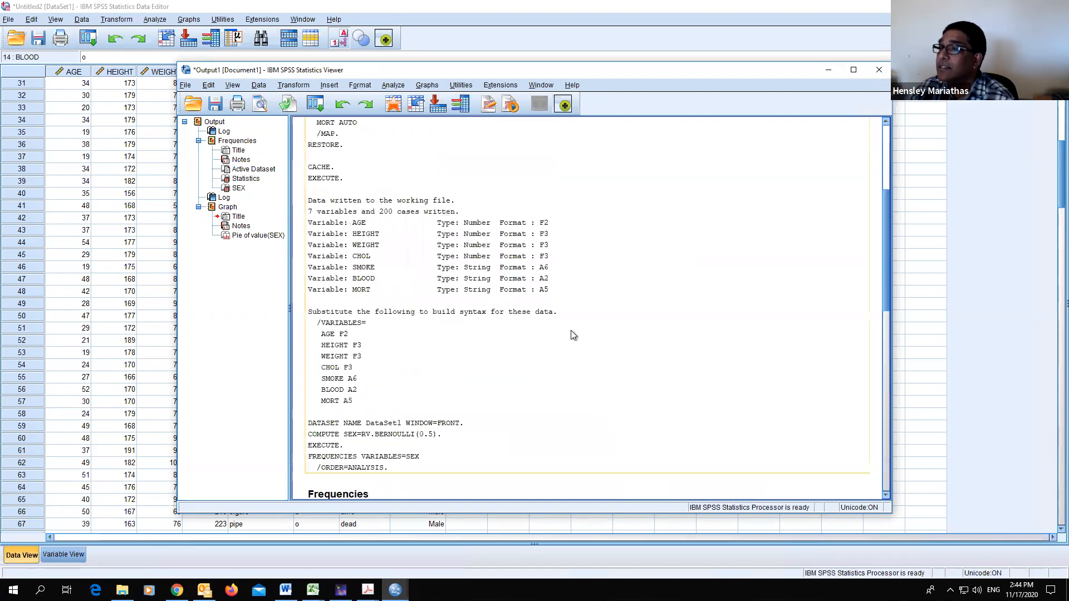
scroll(573, 334, "down", 8)
scroll(608, 270, "down", 5)
scroll(608, 271, "up", 1)
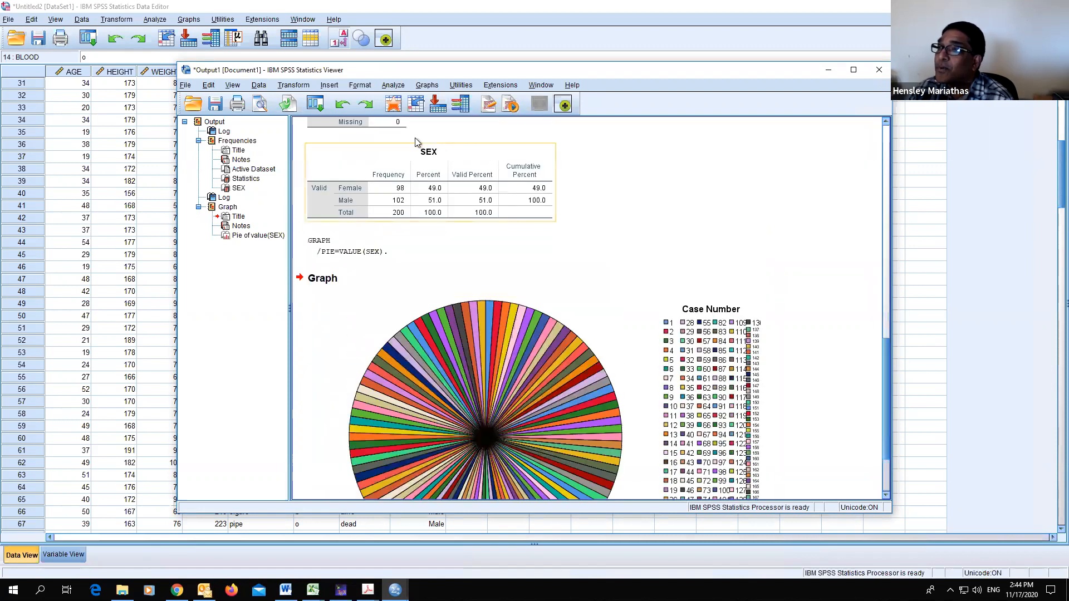
left_click(393, 85)
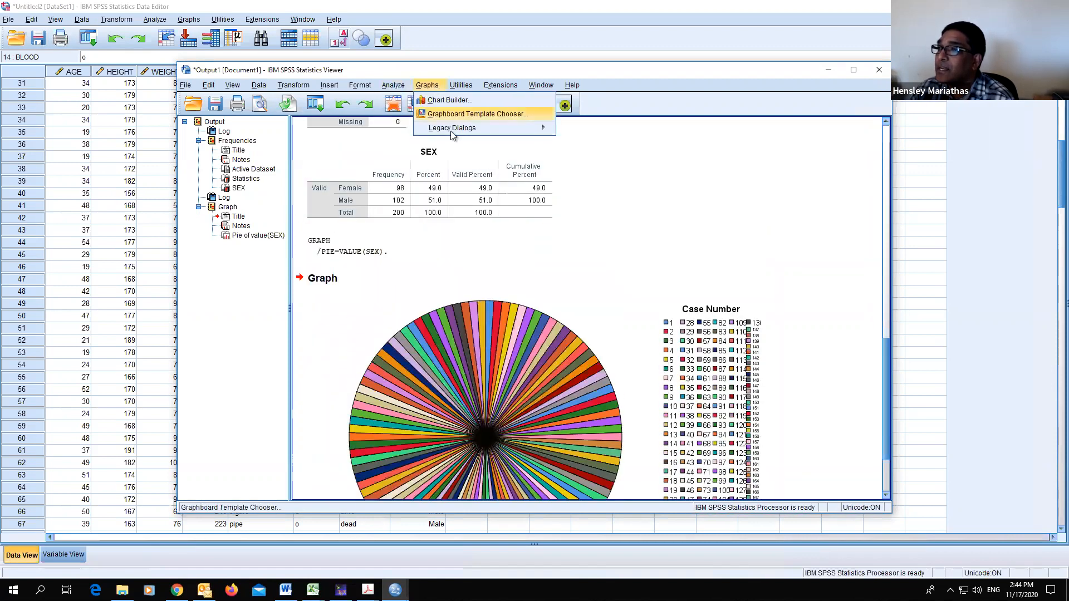
mouse_move(467, 131)
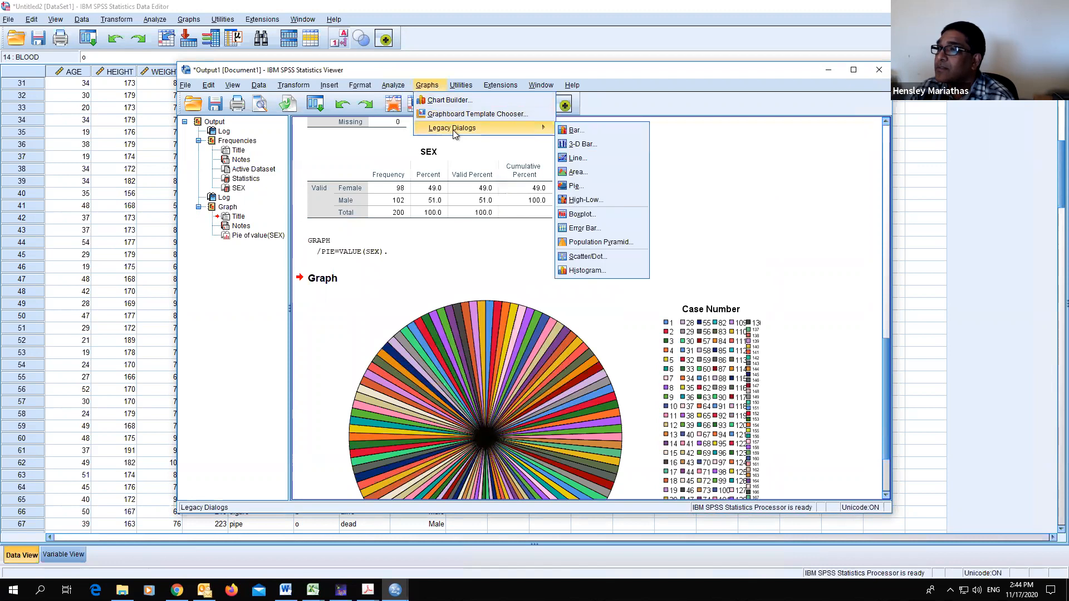
left_click(597, 189)
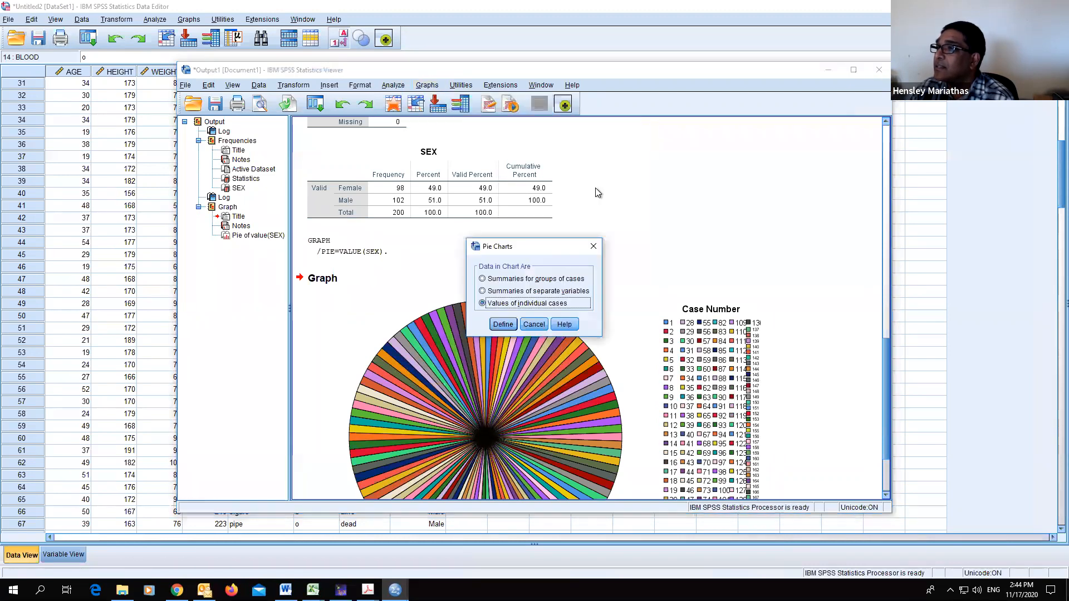
left_click(557, 294)
left_click(499, 328)
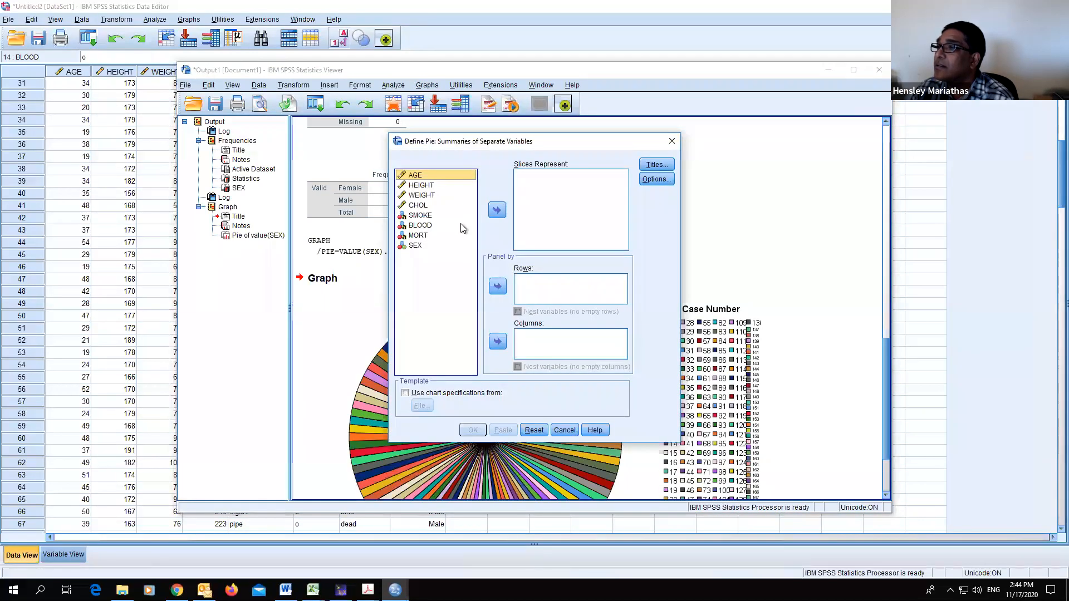
left_click(422, 246)
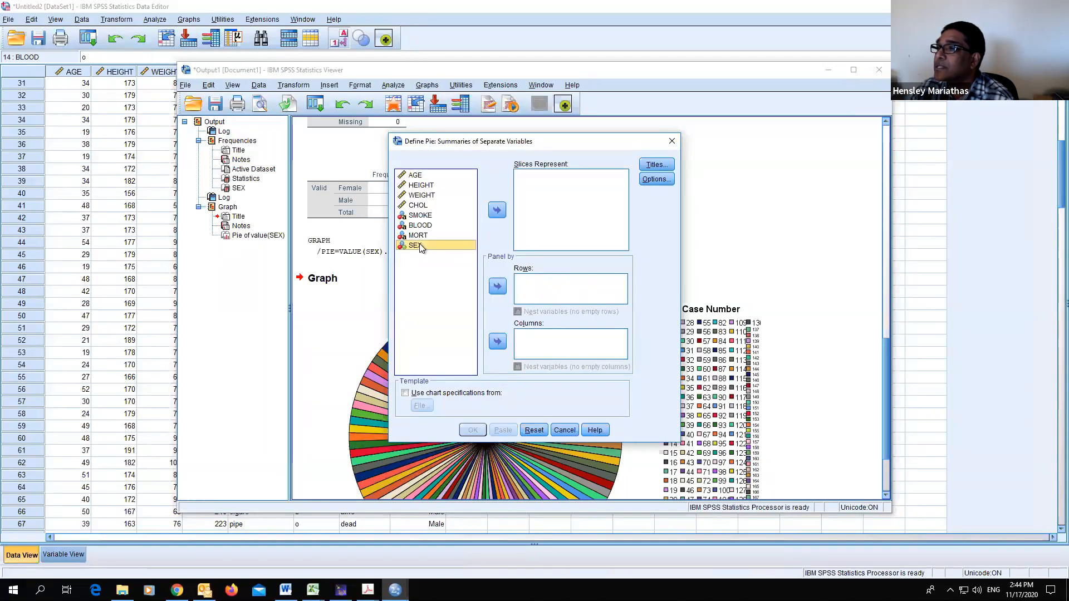
left_click(498, 210)
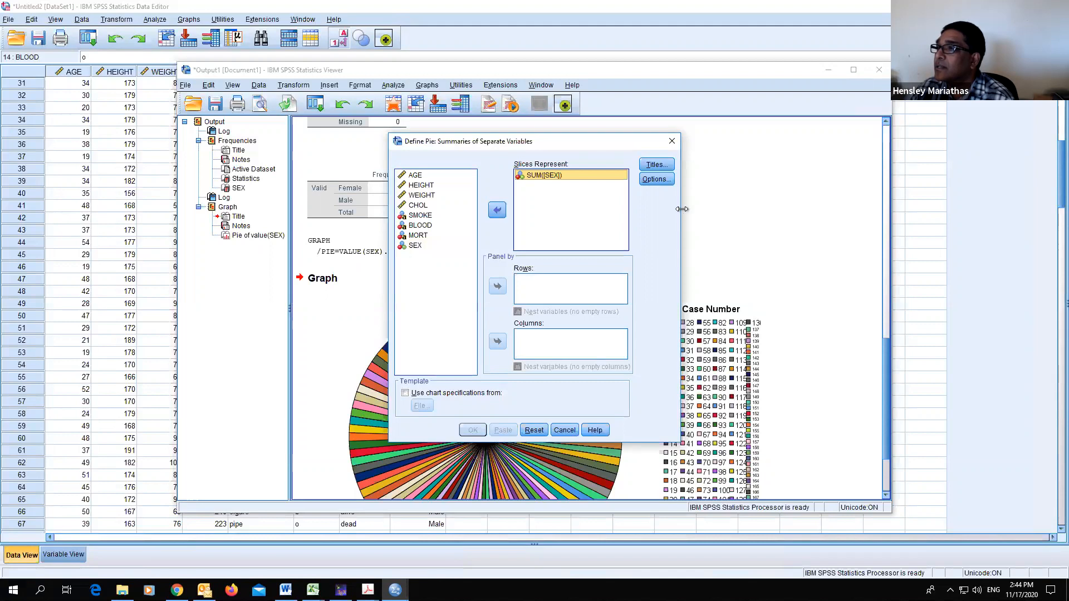
left_click(563, 429)
scroll(534, 250, "up", 5)
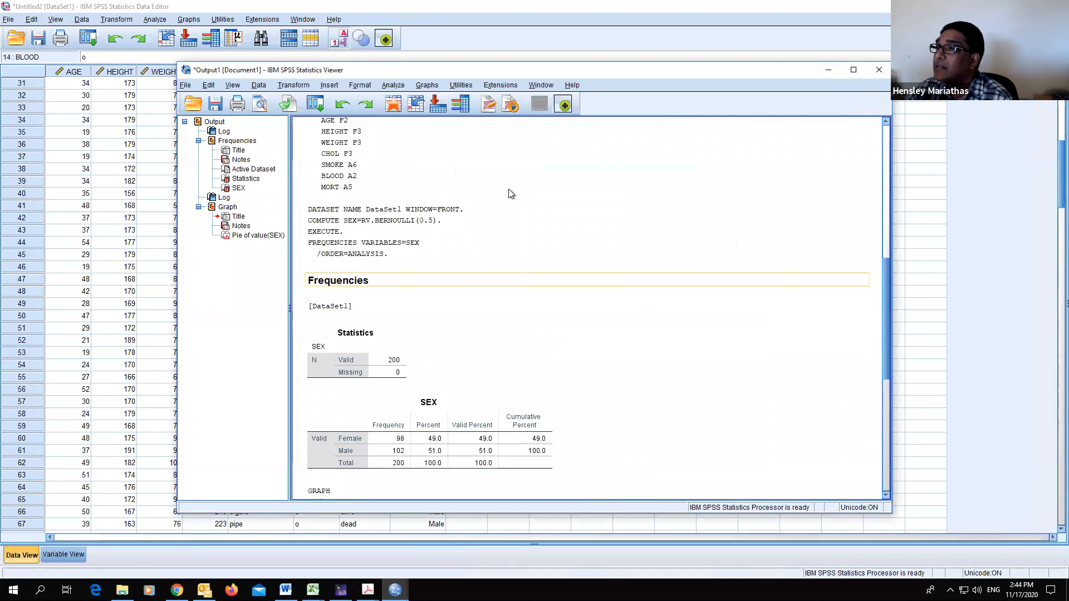
- Create a legacy pie chart with SEX defining the slices, using summaries for groups of cases
scroll(509, 190, "up", 3)
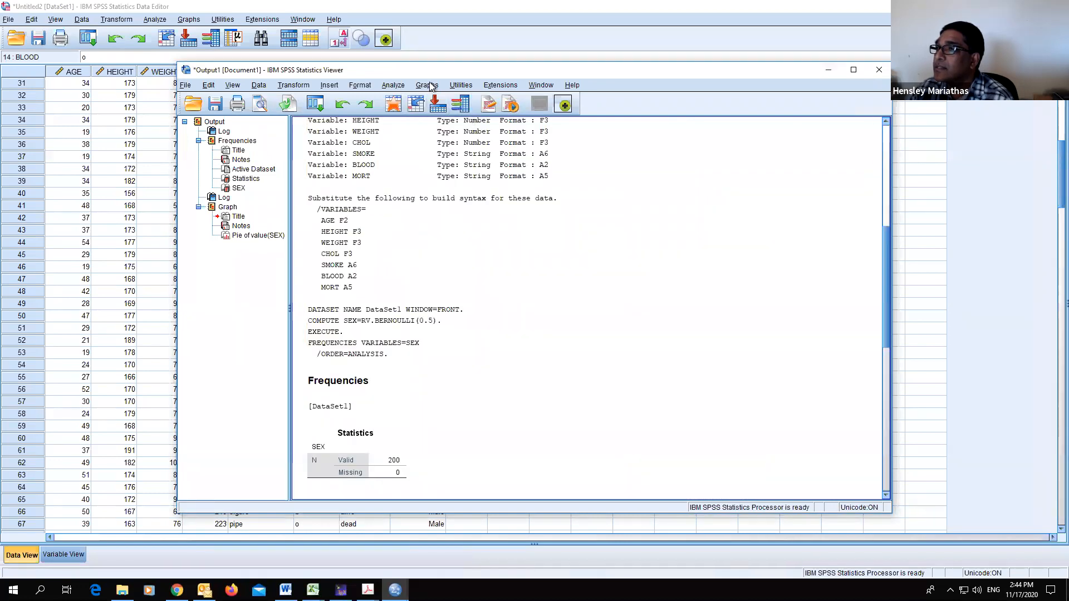
left_click(430, 87)
mouse_move(446, 128)
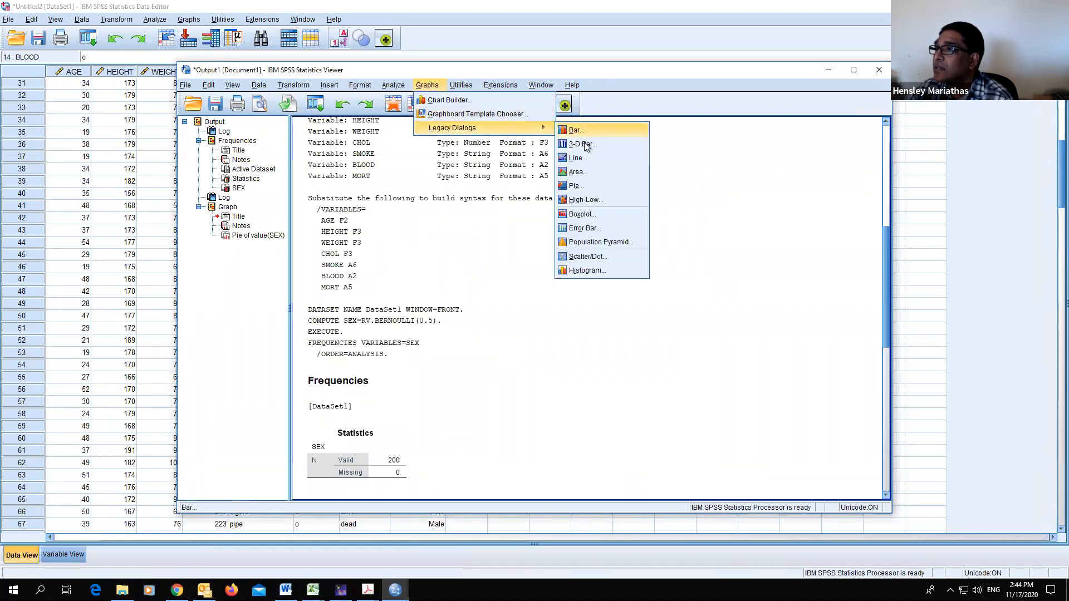
left_click(581, 187)
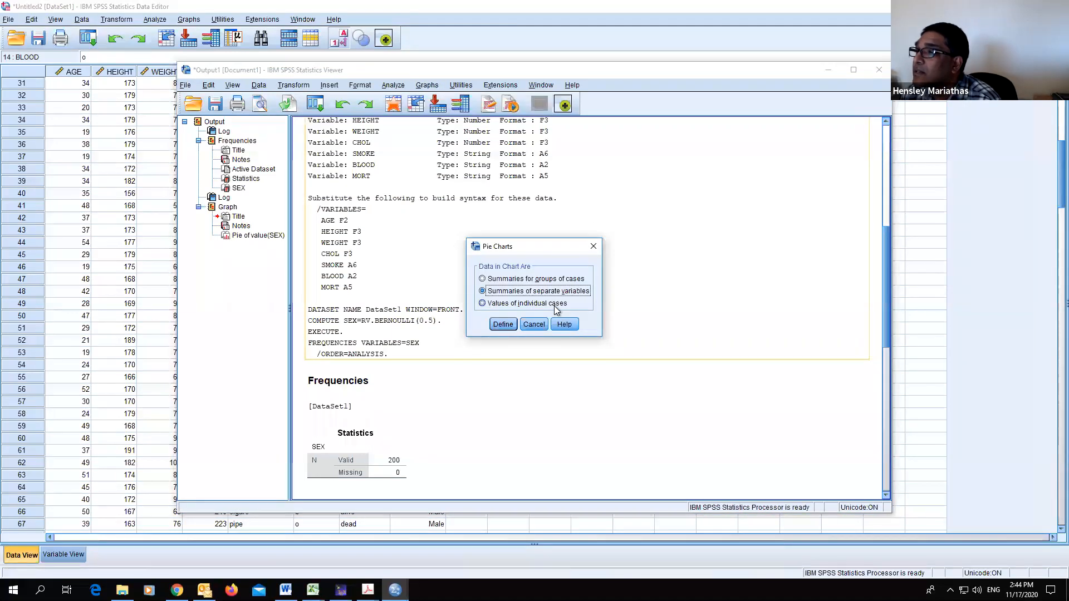
left_click(545, 279)
left_click(513, 325)
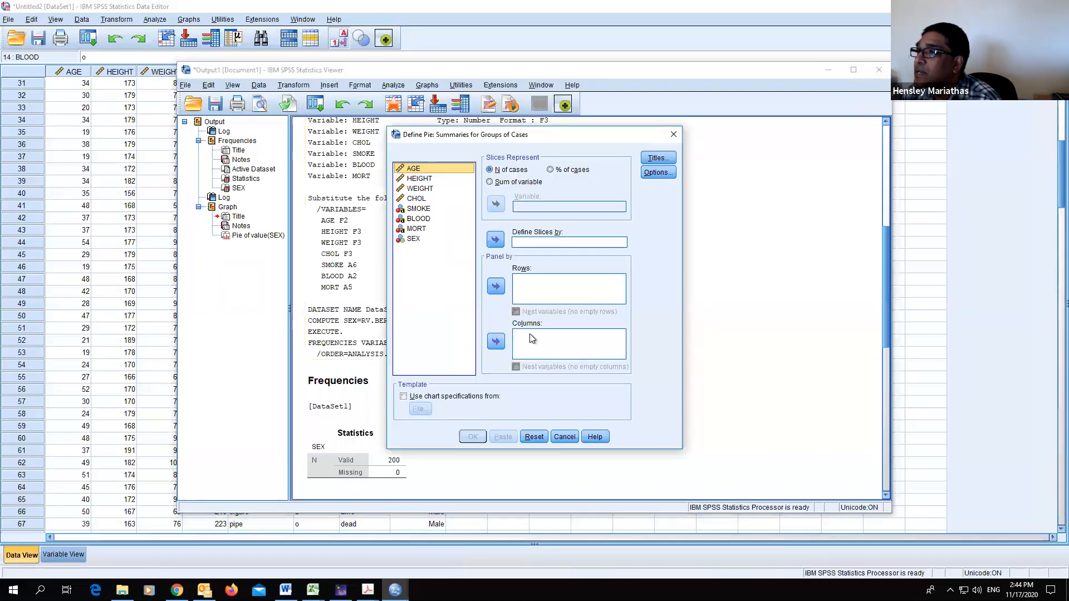
left_click(410, 240)
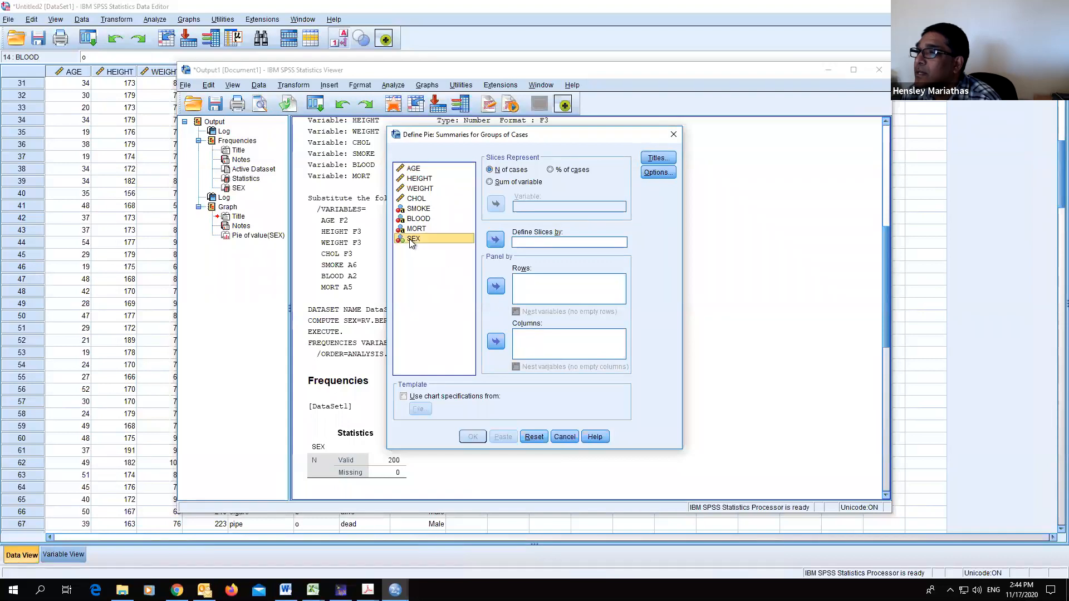
left_click(496, 240)
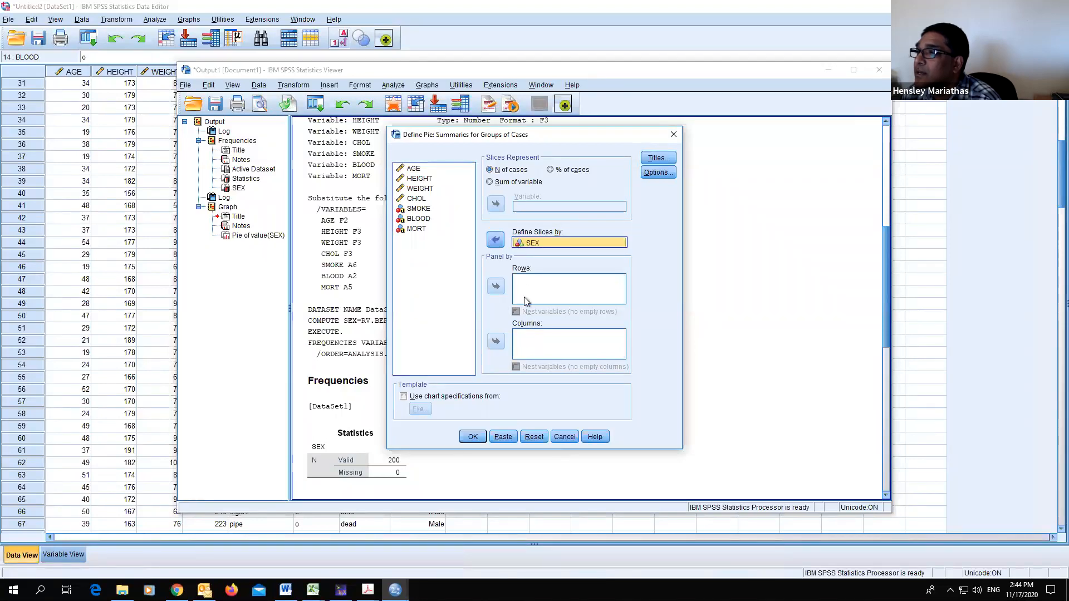
left_click(473, 437)
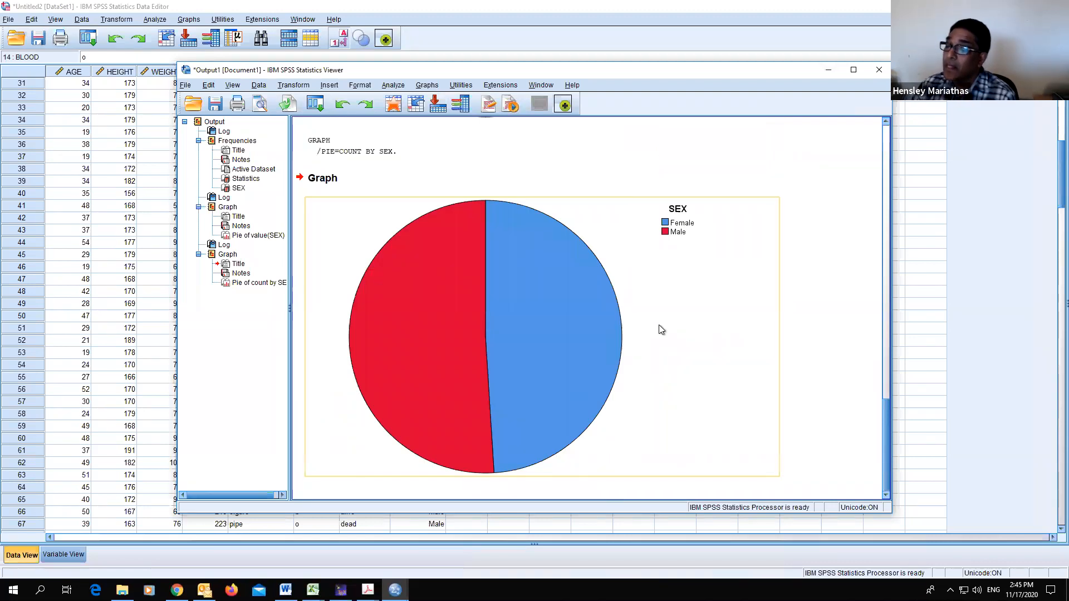
- Delete the earlier pie chart of individual case values from the output
scroll(656, 325, "up", 10)
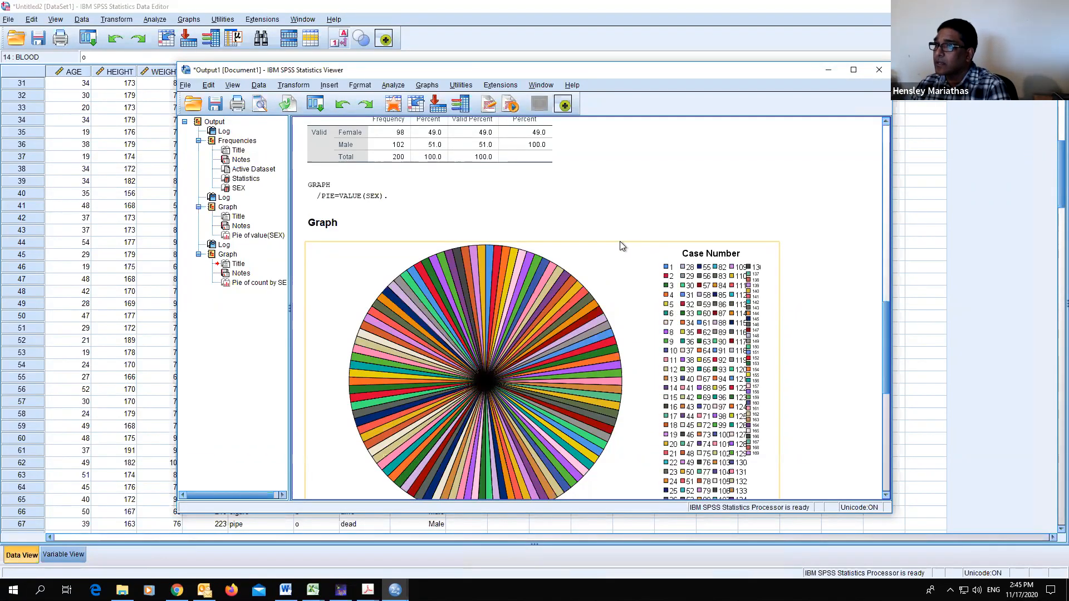
scroll(620, 242, "down", 3)
key("Delete")
left_click(859, 149)
left_click(776, 234)
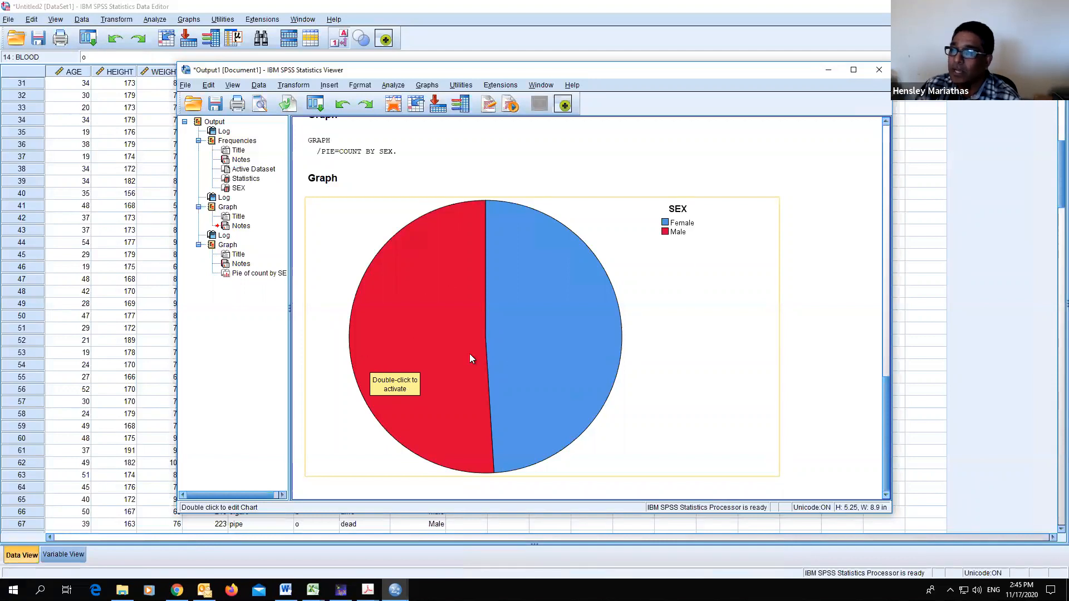
- Minimise the output viewer and review the practical-problem slide in the PDF before returning to the data editor
scroll(613, 373, "up", 3)
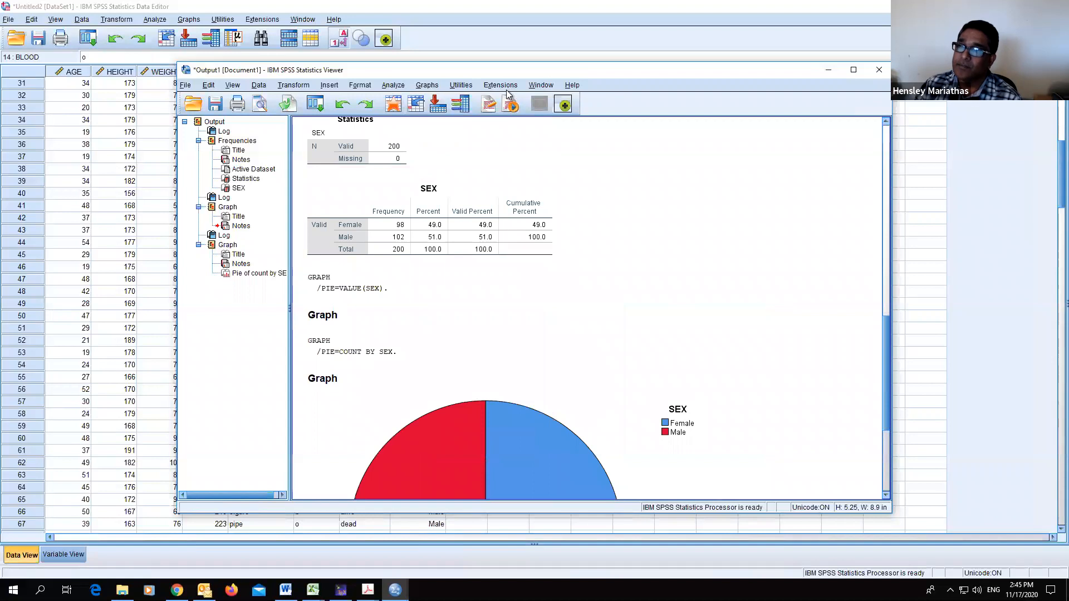
left_click(830, 71)
scroll(609, 291, "down", 10)
scroll(609, 292, "up", 9)
left_click(341, 39)
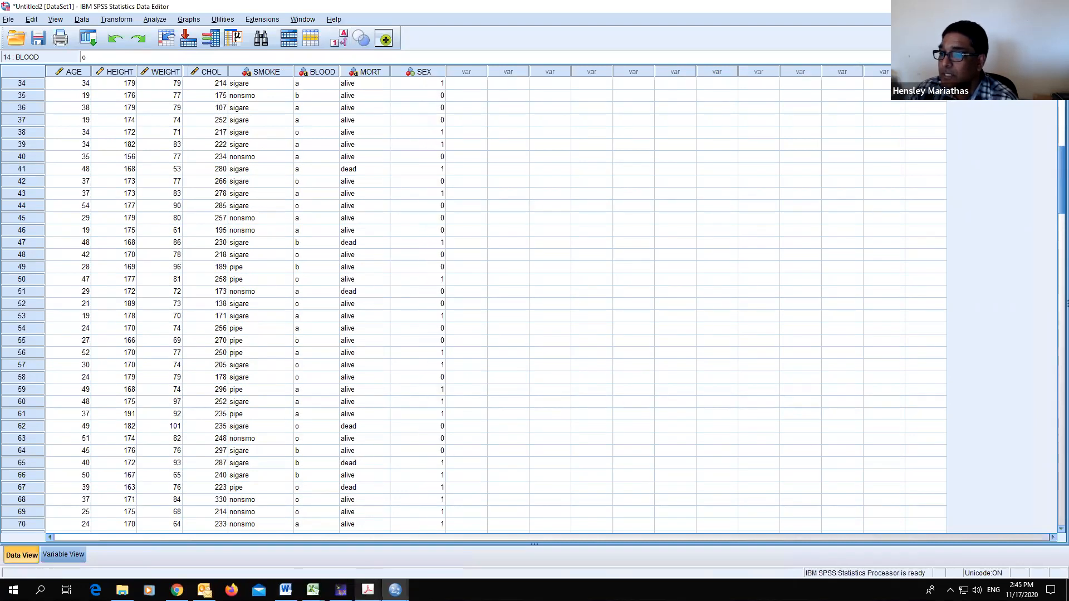
mouse_move(368, 589)
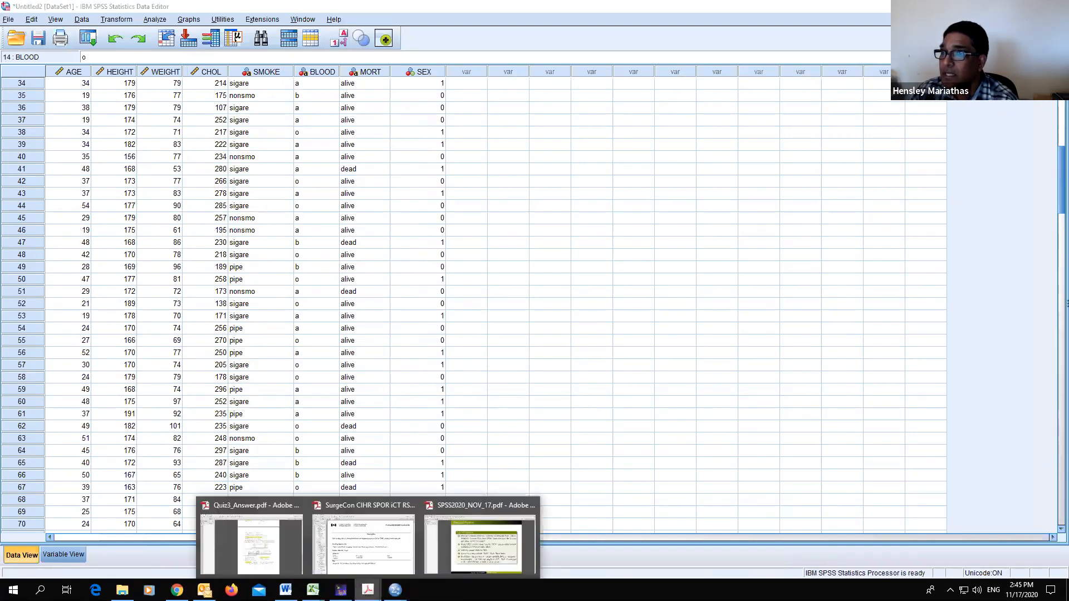
left_click(469, 560)
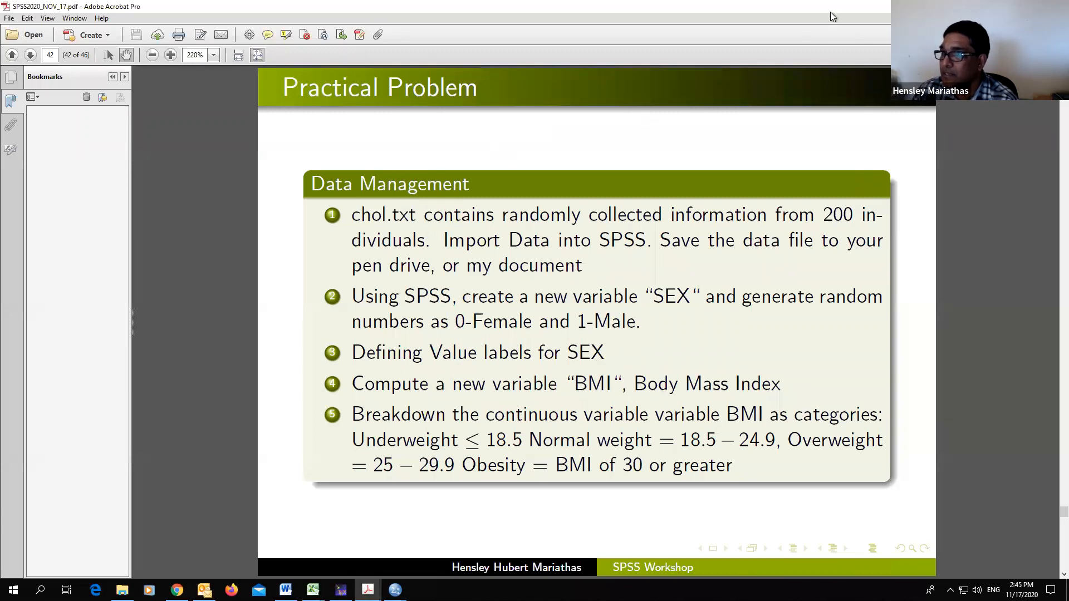
key("alt+Tab")
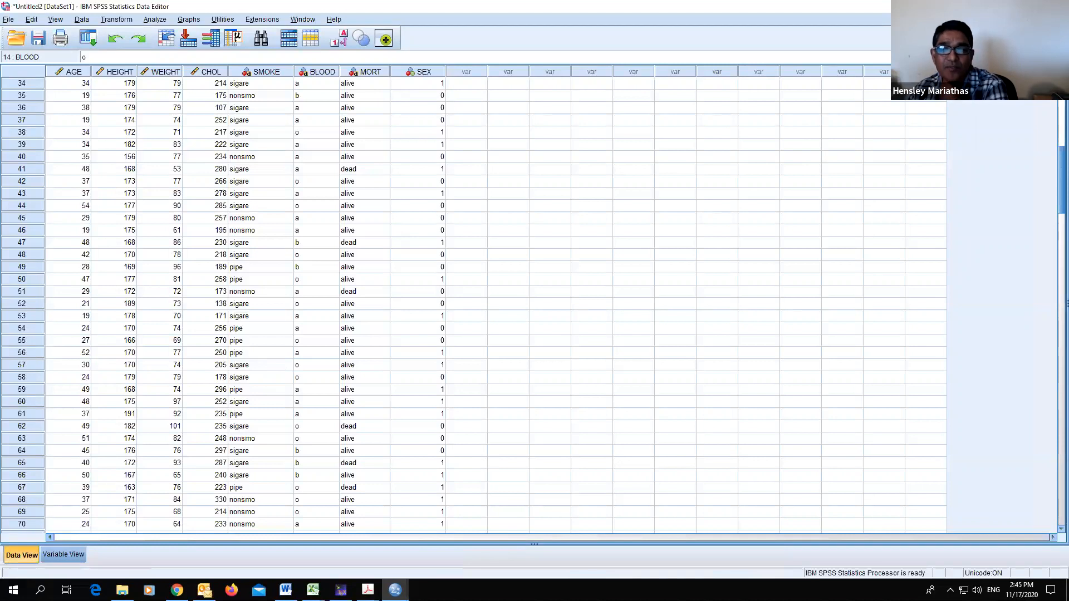
- Open Compute Variable, set the target variable to BMI and clear the existing numeric expression
left_click(126, 20)
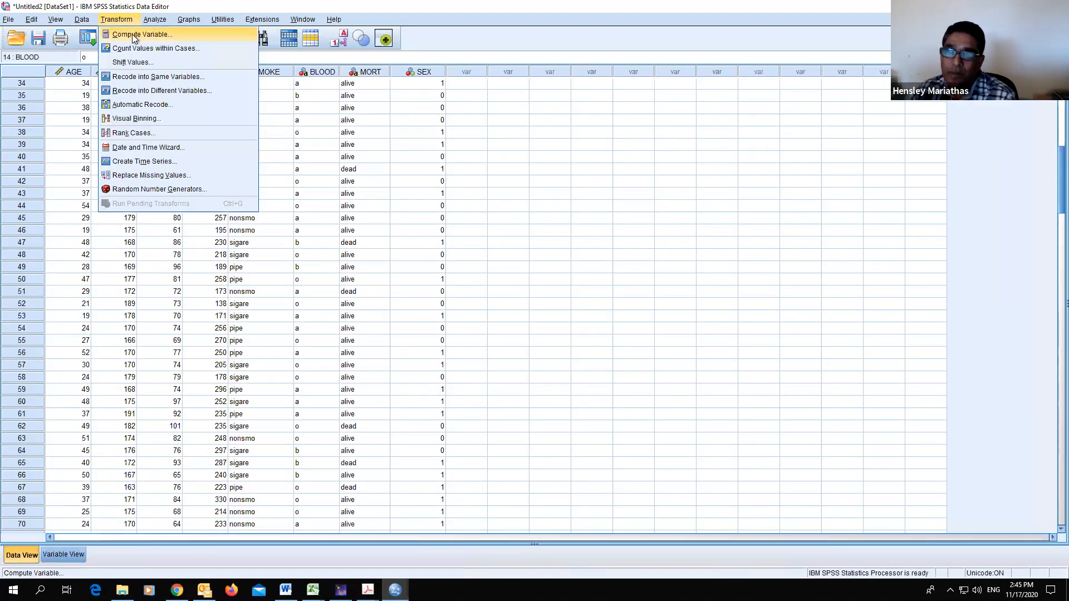
left_click(132, 35)
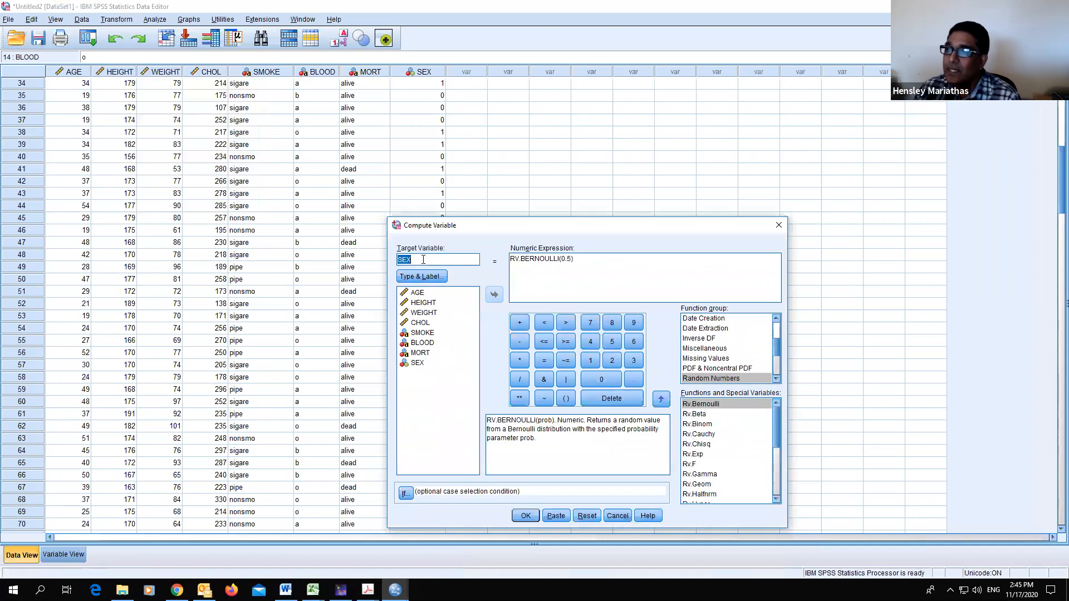
type("BMI")
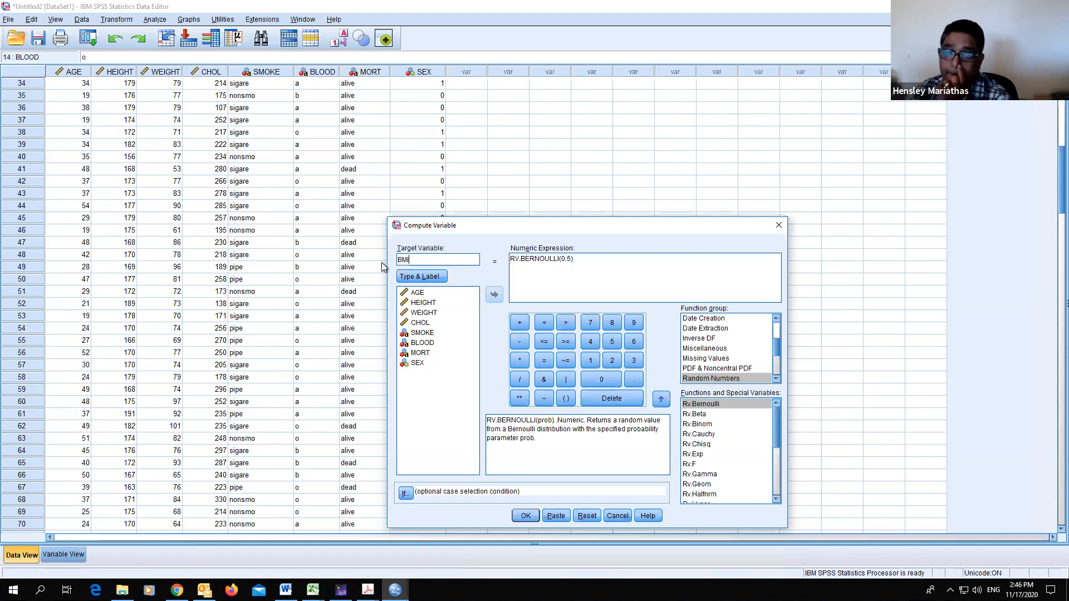
left_click(580, 259)
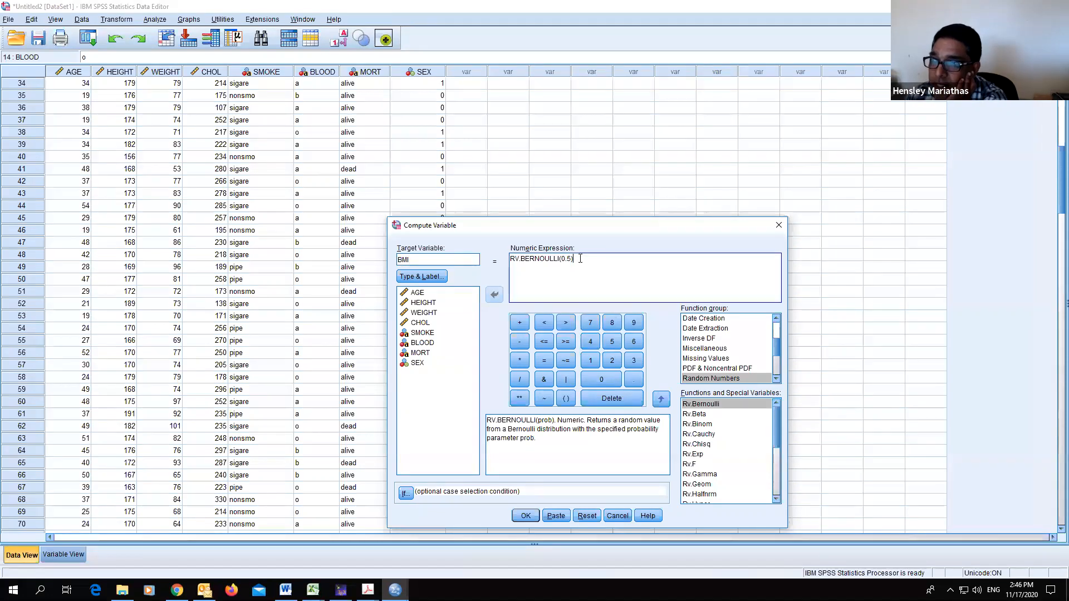
double_click(509, 261)
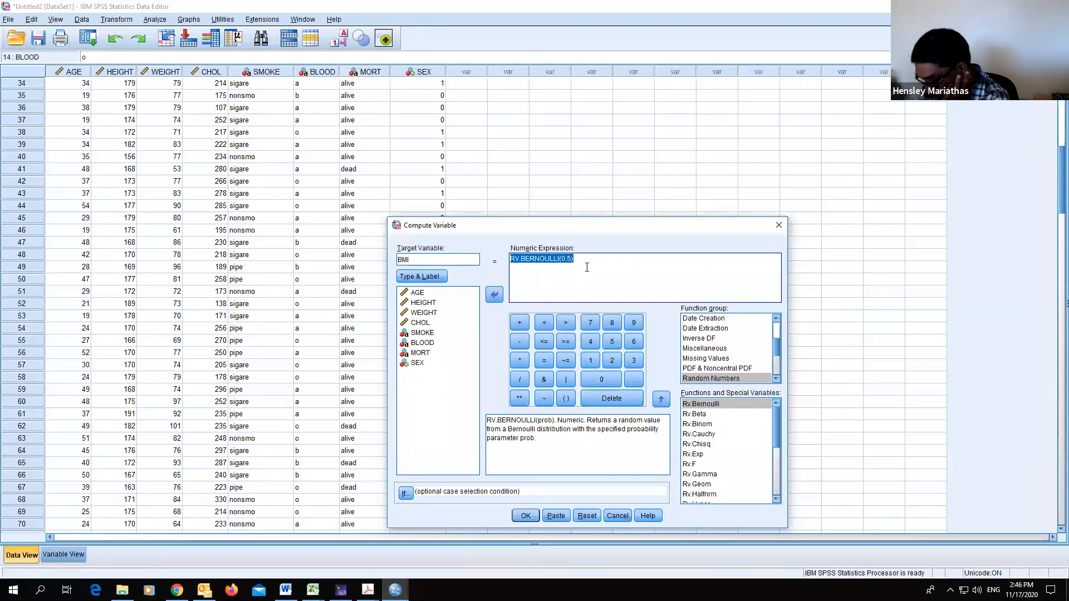
key("Delete")
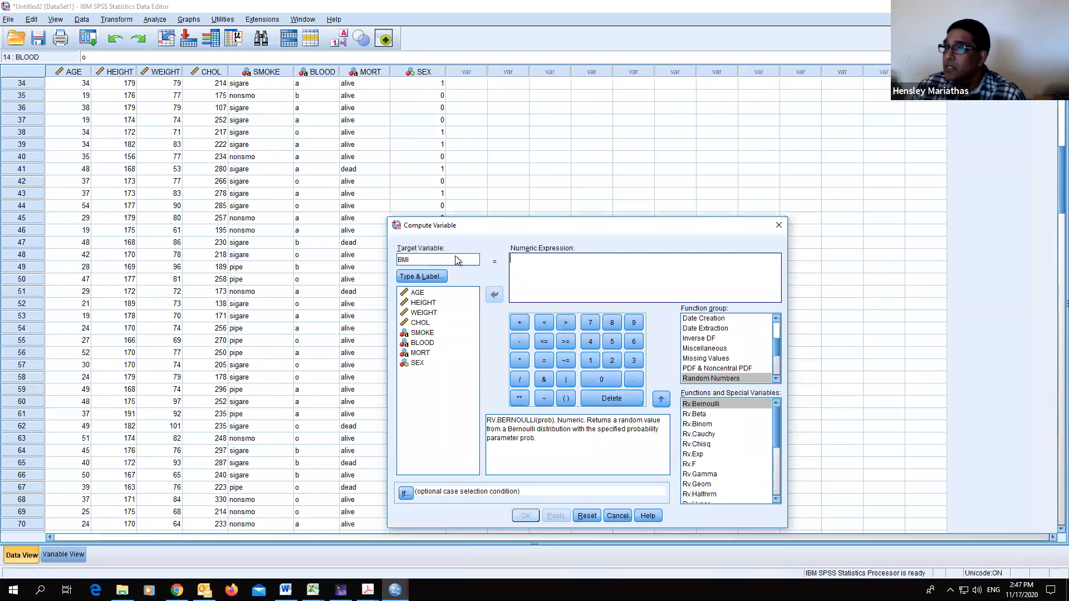
- Build the BMI expression WEIGHT*100*100*/HEIGHT**2 from the variable list and typed operators
double_click(424, 313)
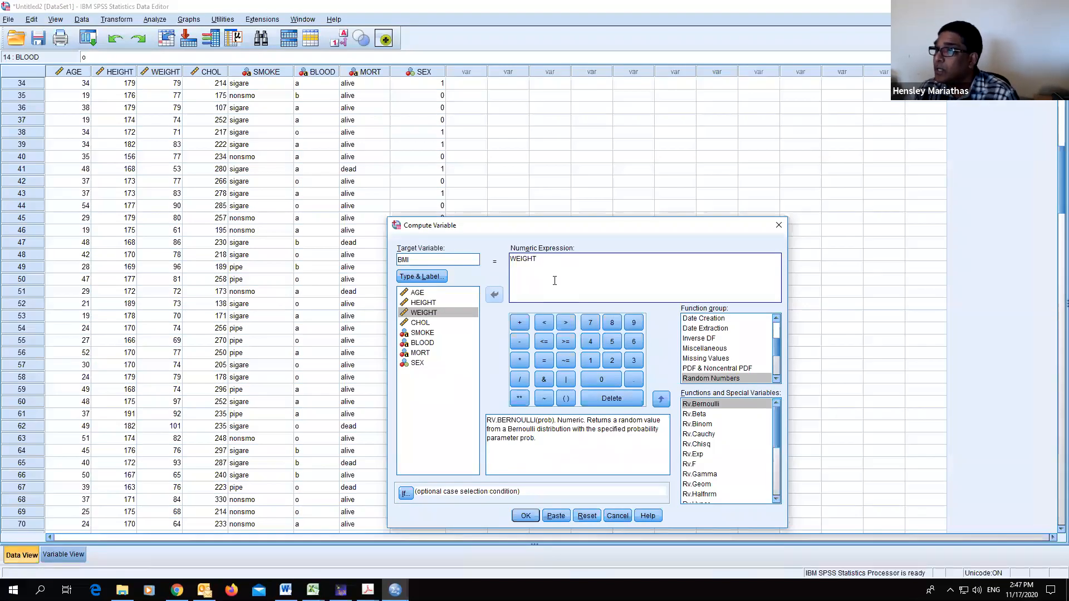
type("*")
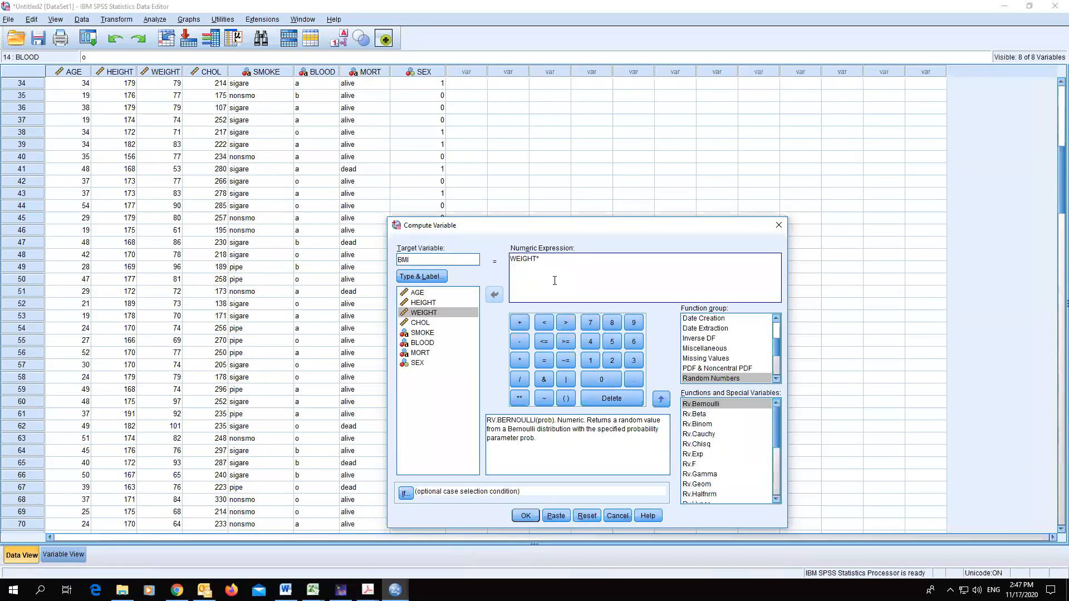
type("100")
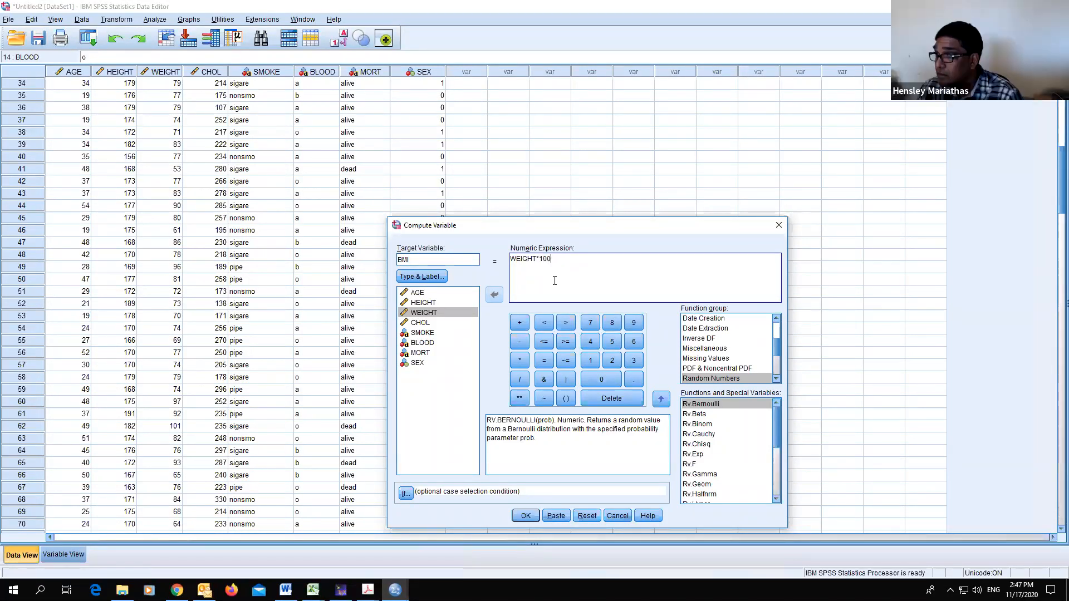
type("*100")
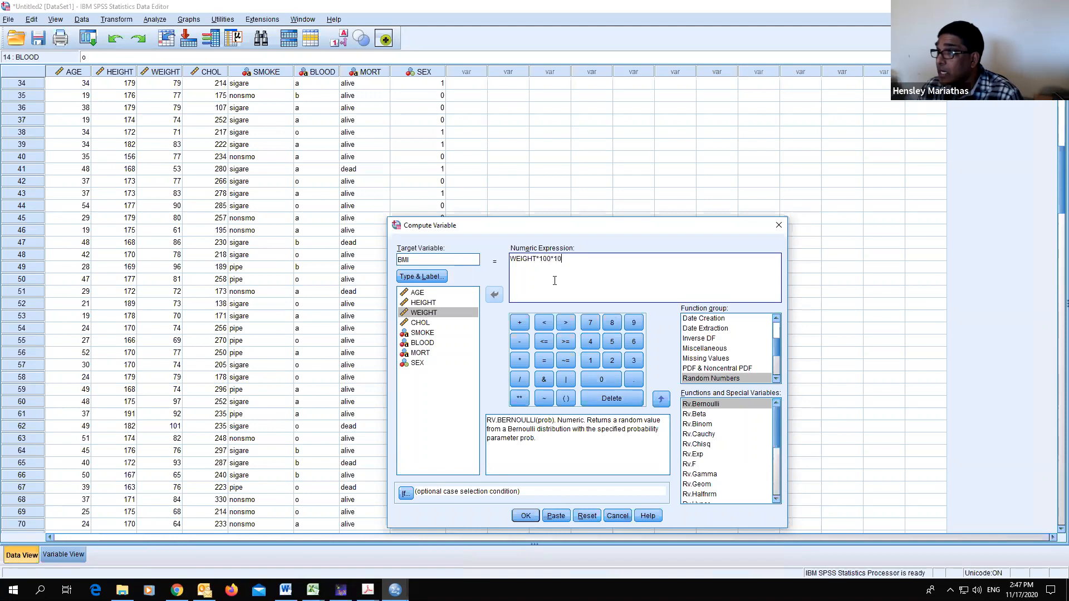
type("*")
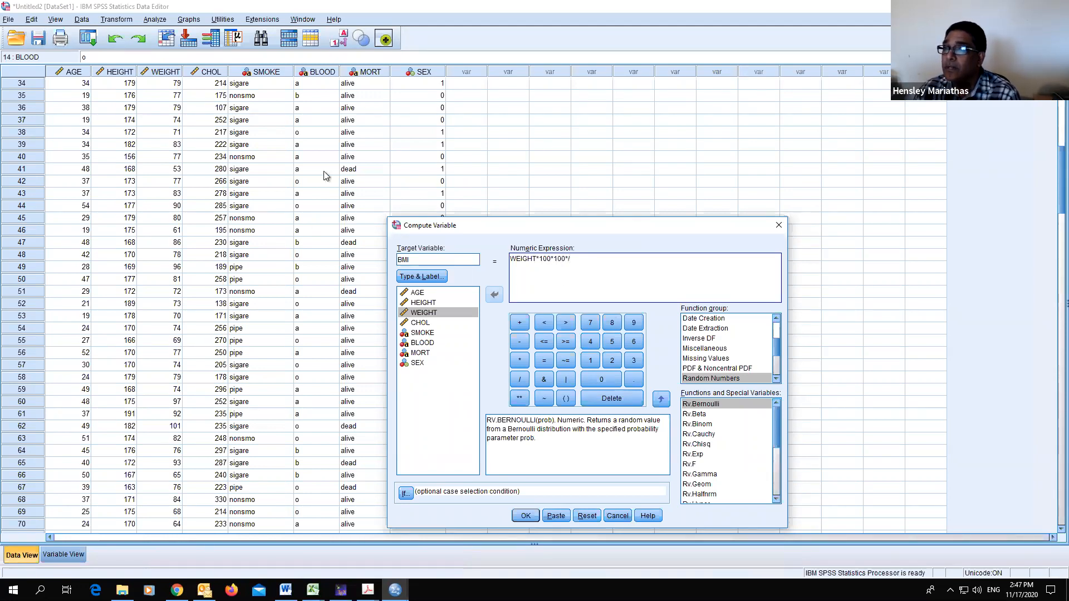
double_click(430, 304)
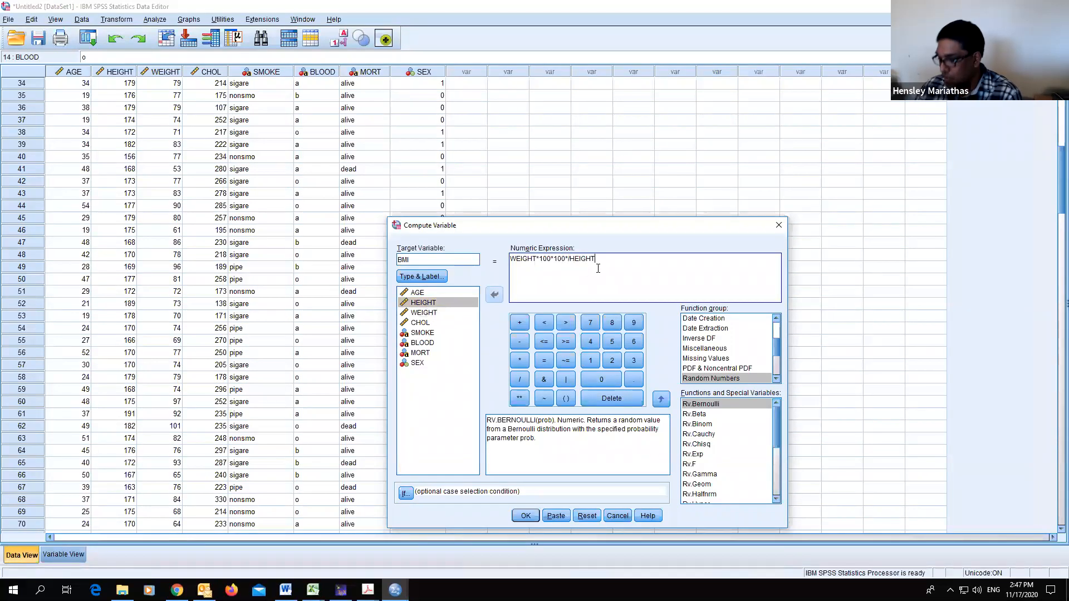
type("**2")
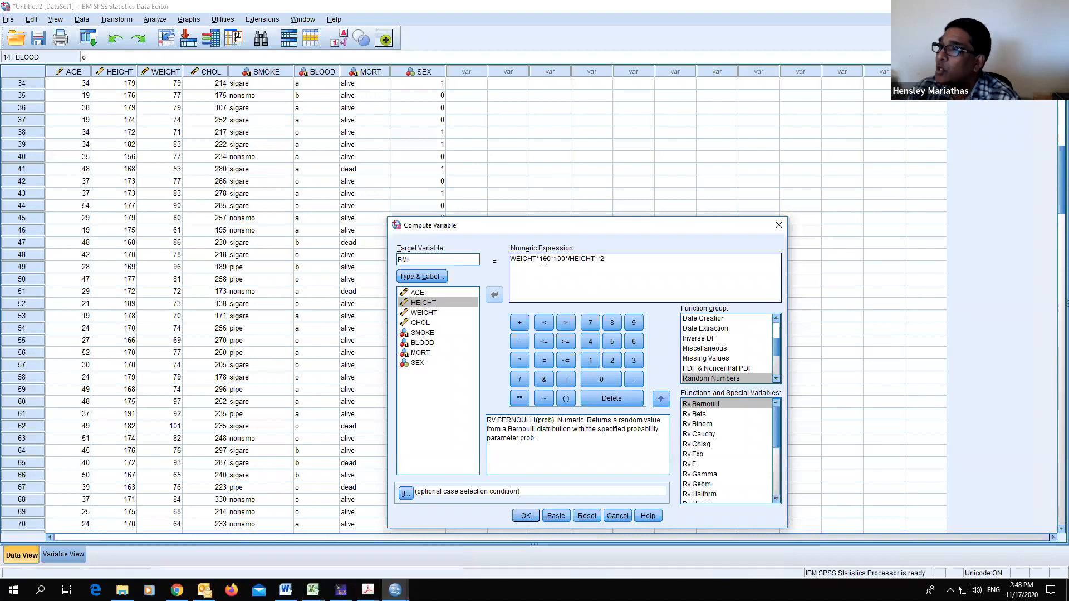
- Try to compute BMI with this expression and dismiss the resulting dialog
left_click(524, 518)
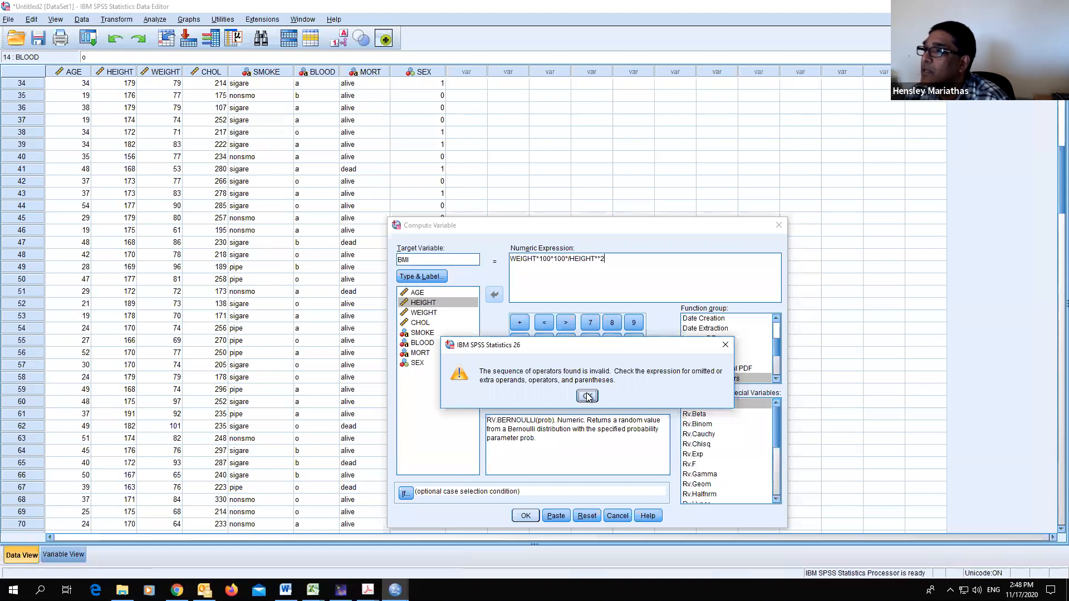
left_click(587, 396)
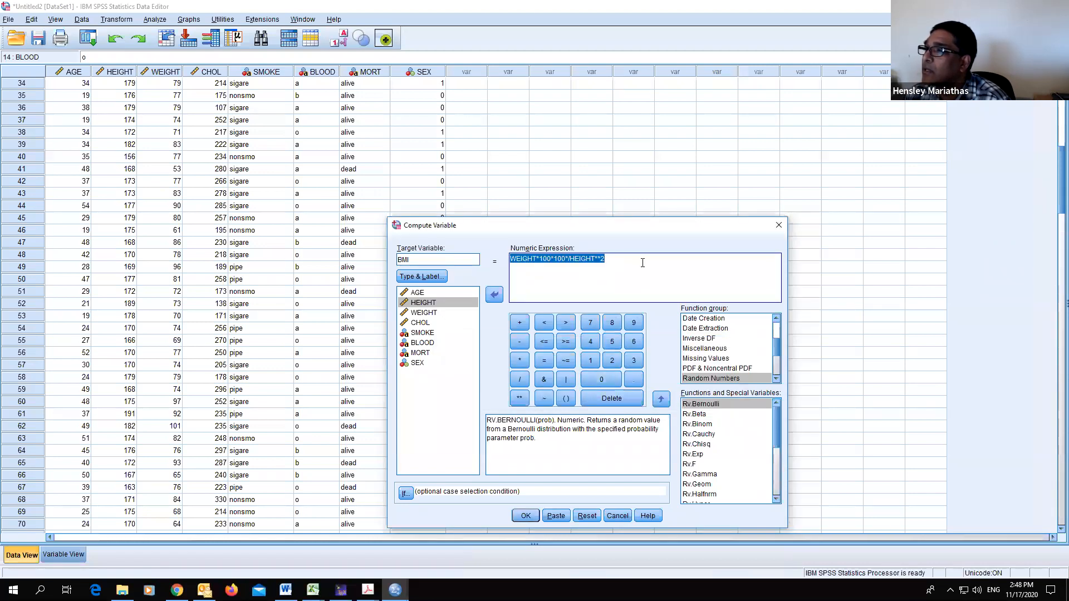
left_click(642, 262)
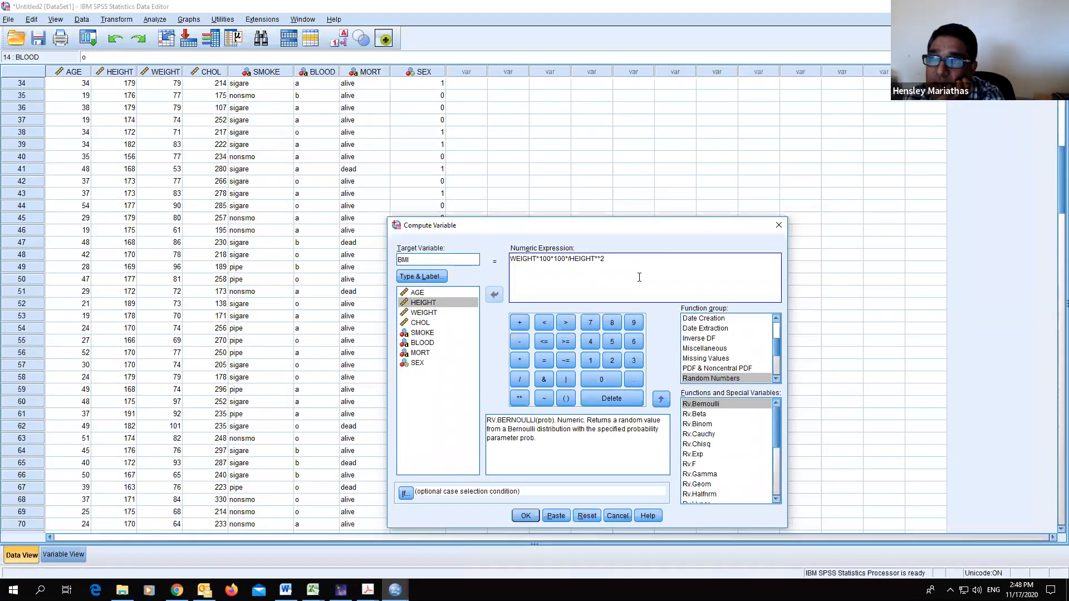
- Return to the Compute Variable dialog and remove the stray asterisk so the expression reads WEIGHT*100*100/HEIGHT**2
left_click(126, 84)
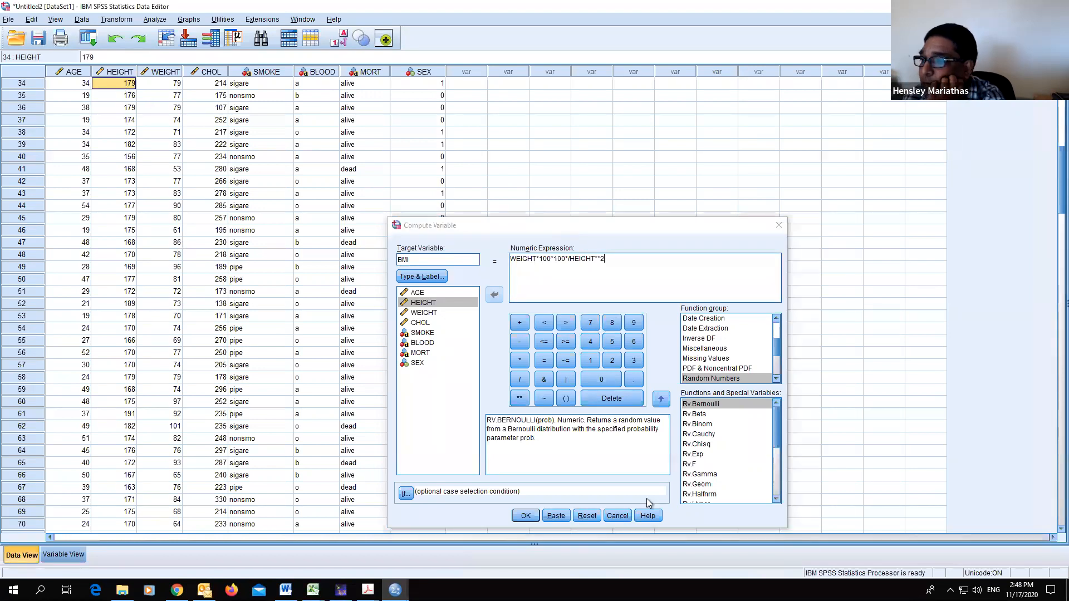
left_click(116, 20)
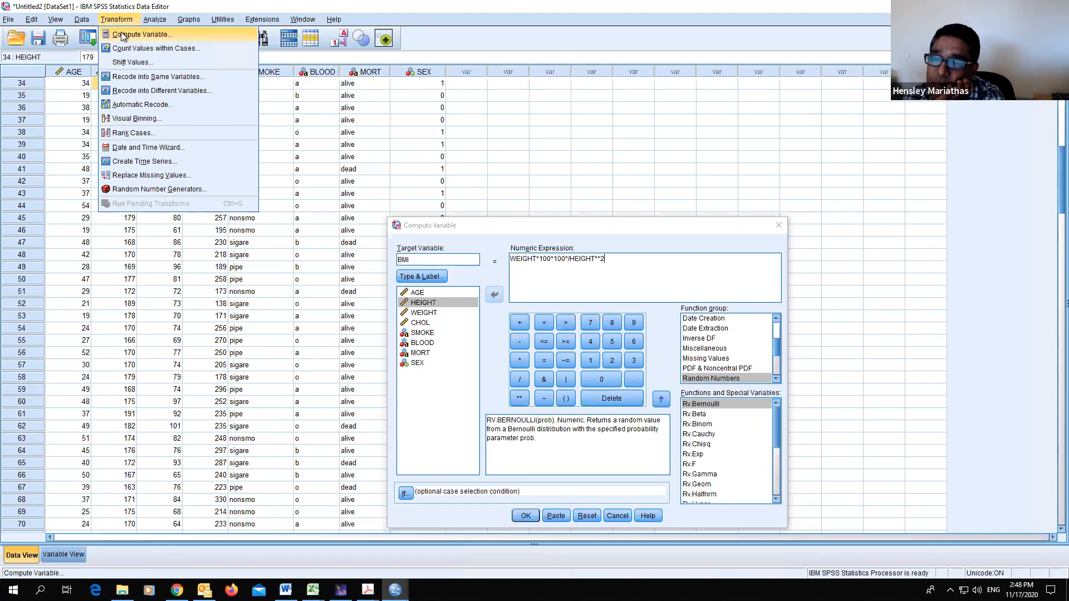
left_click(123, 35)
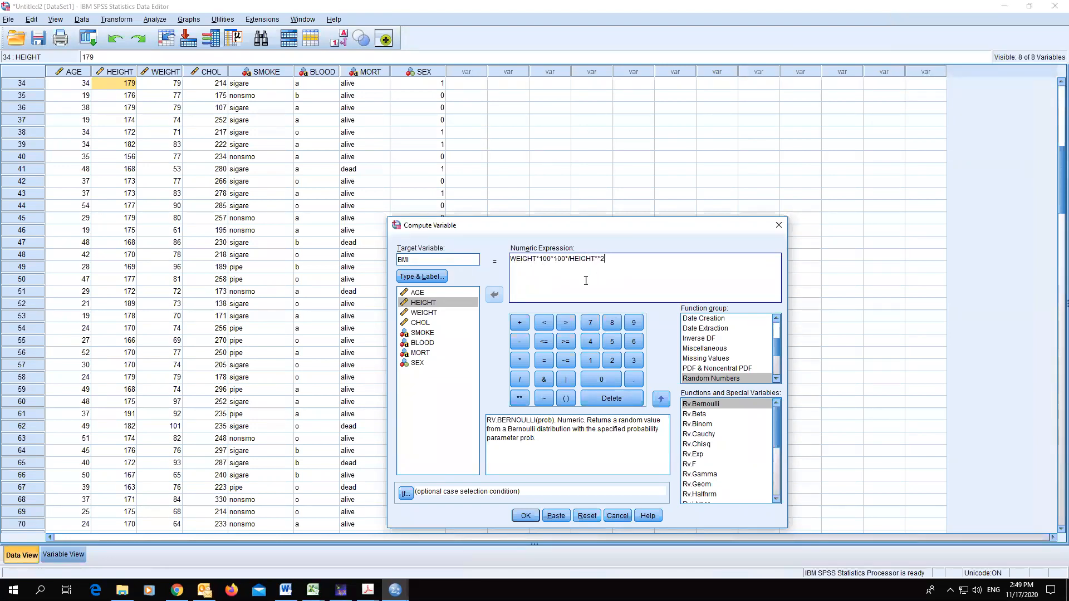
left_click(566, 260)
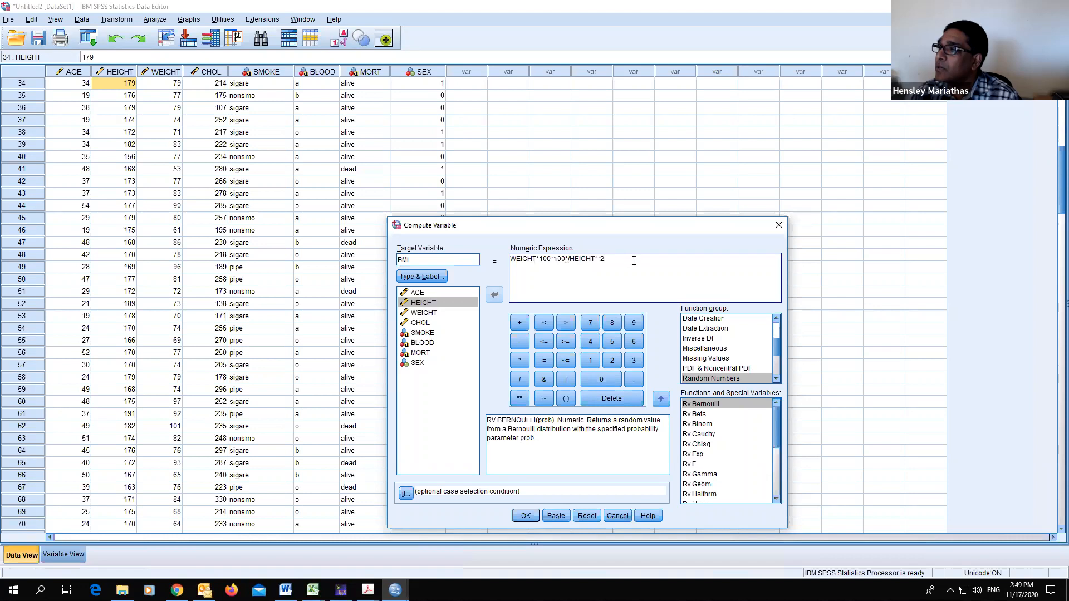
key("Delete")
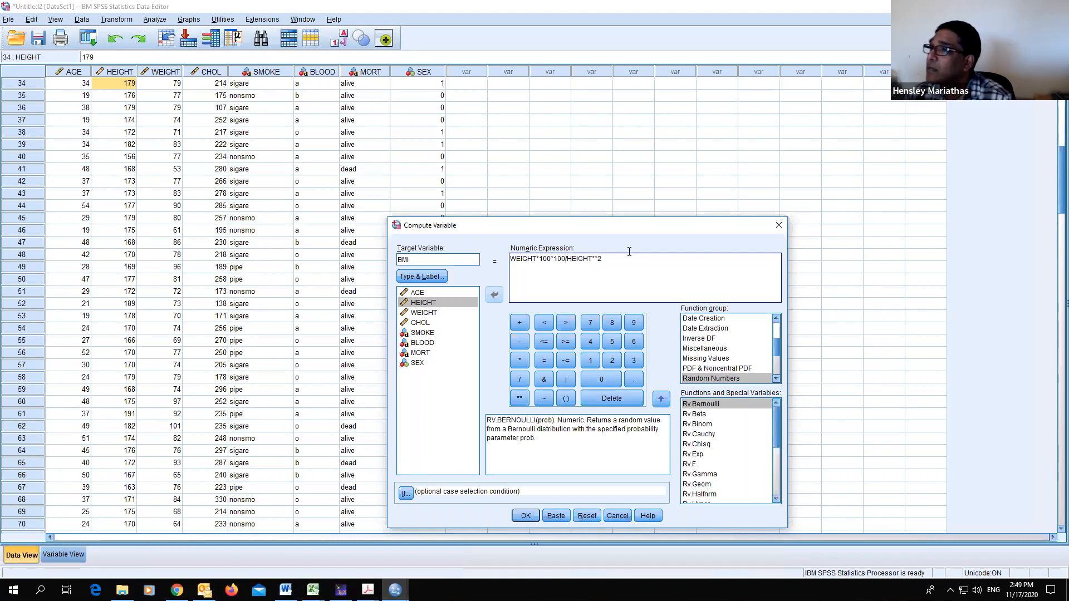
- Execute the BMI computation, minimize the output viewer and scroll through the new BMI values in the data grid
left_click(525, 516)
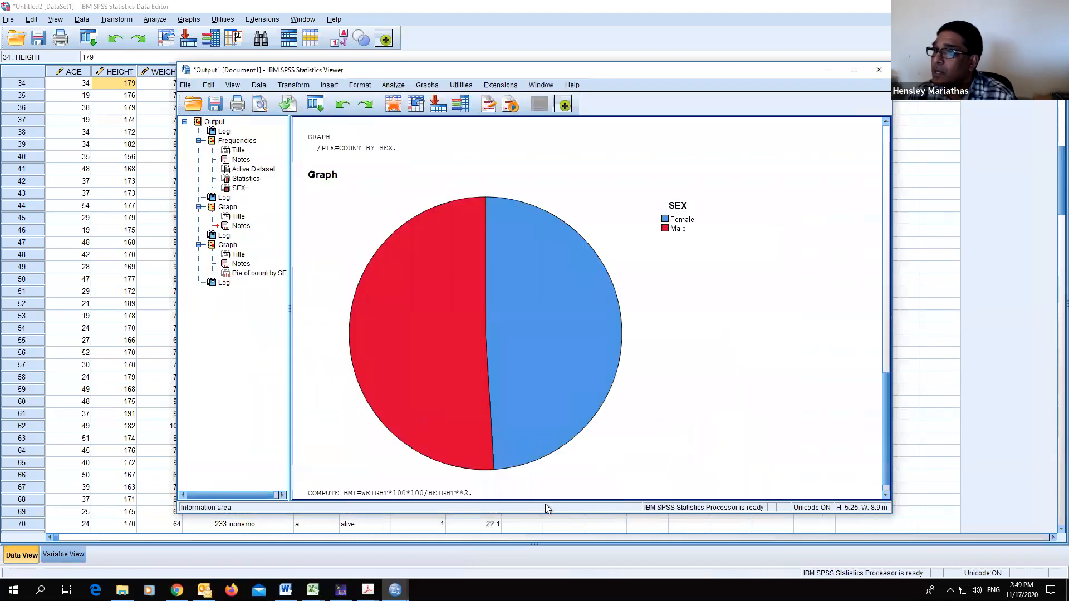
left_click(830, 70)
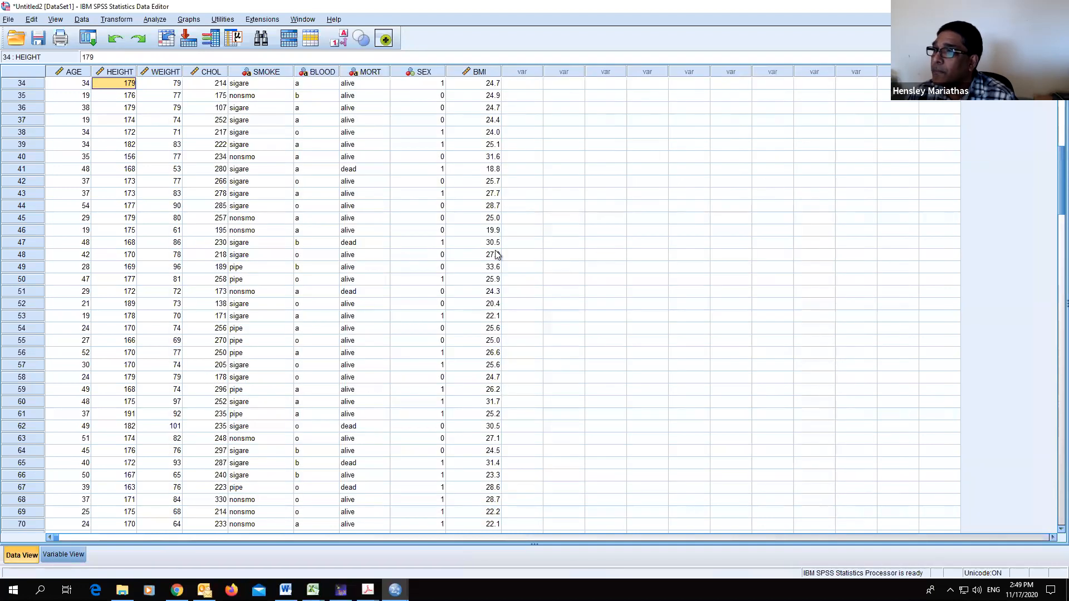
scroll(572, 359, "down", 6)
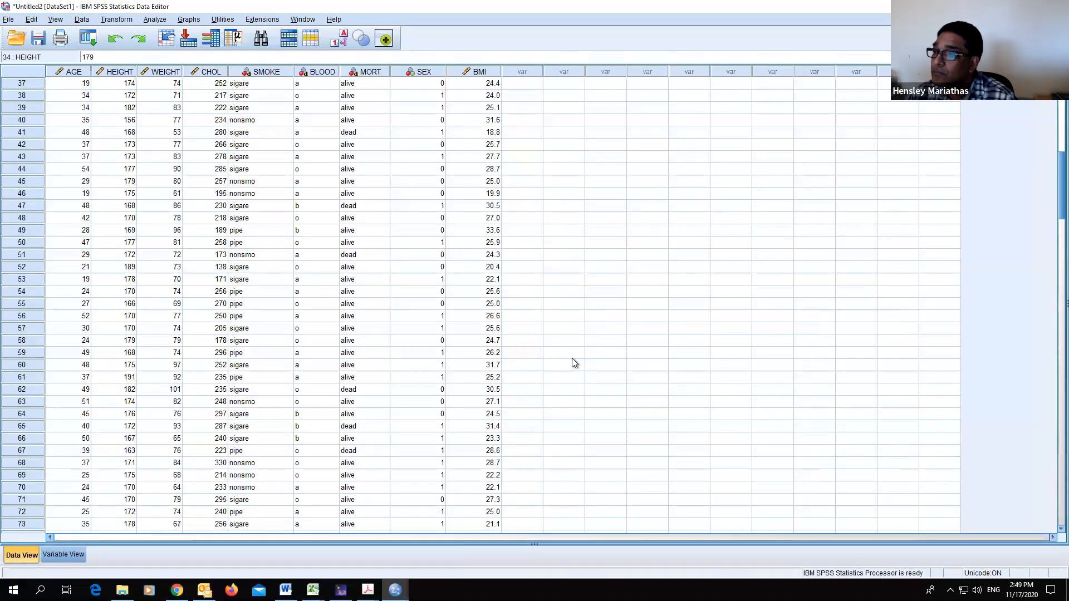
scroll(573, 365, "down", 15)
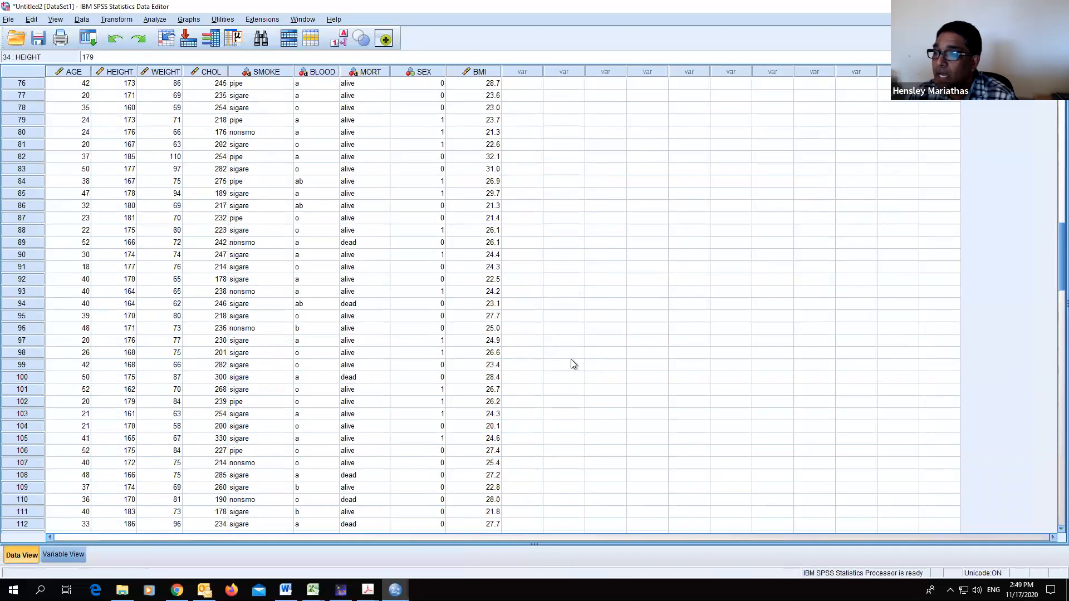
scroll(574, 357, "up", 10)
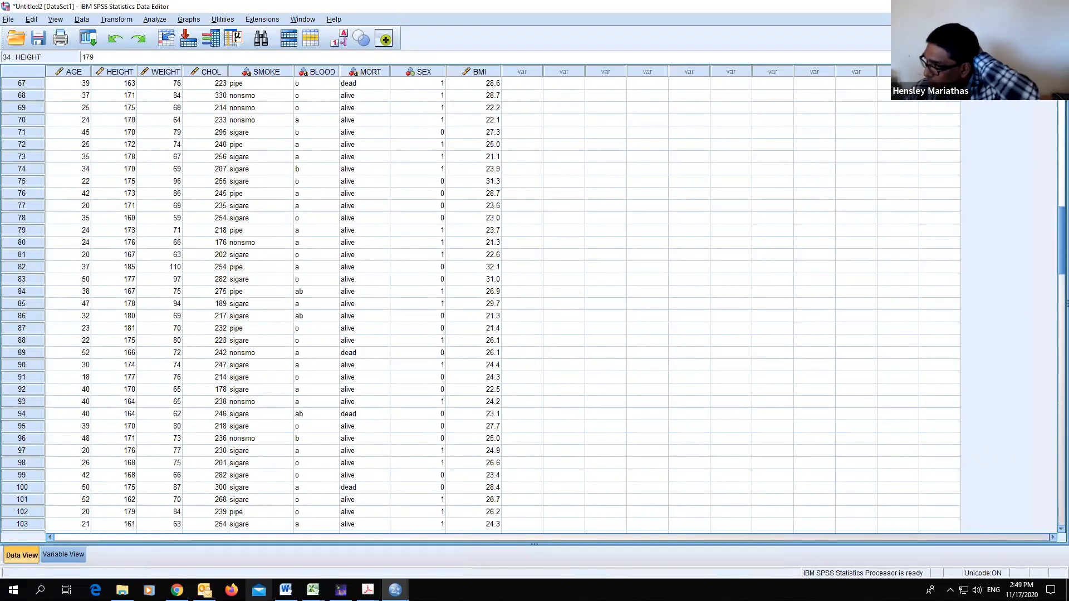
- Set the BMI variable to 2 decimal places and return to the data grid
left_click(71, 554)
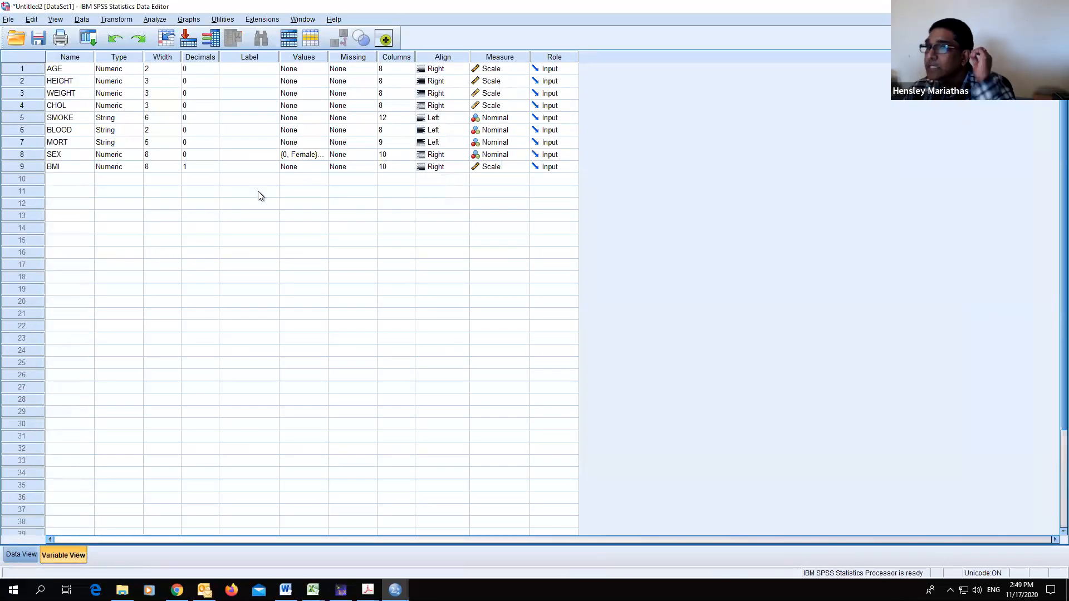
left_click(195, 168)
left_click(214, 164)
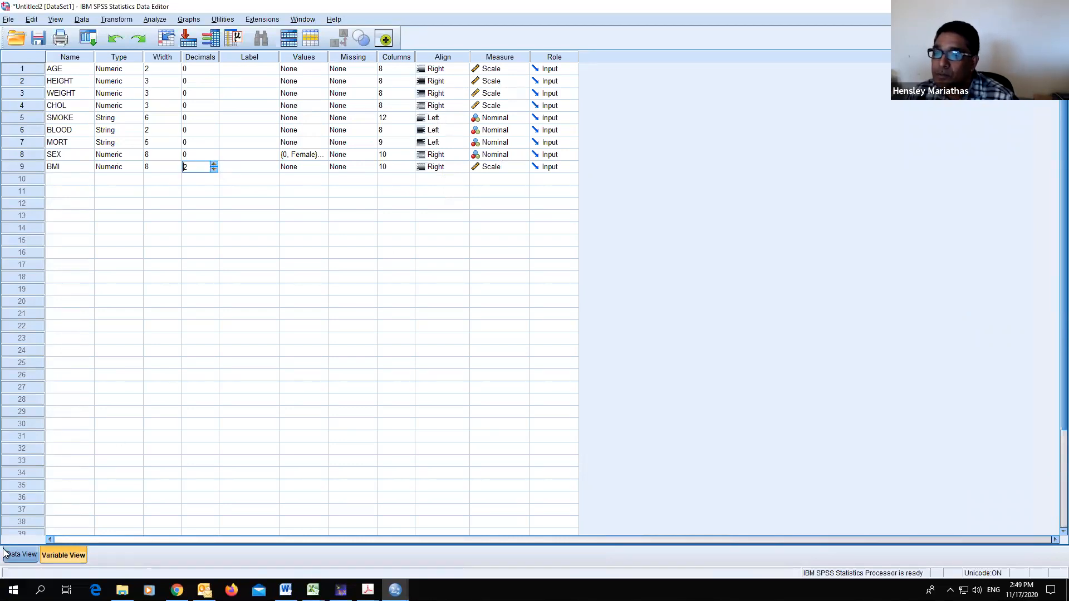
left_click(20, 555)
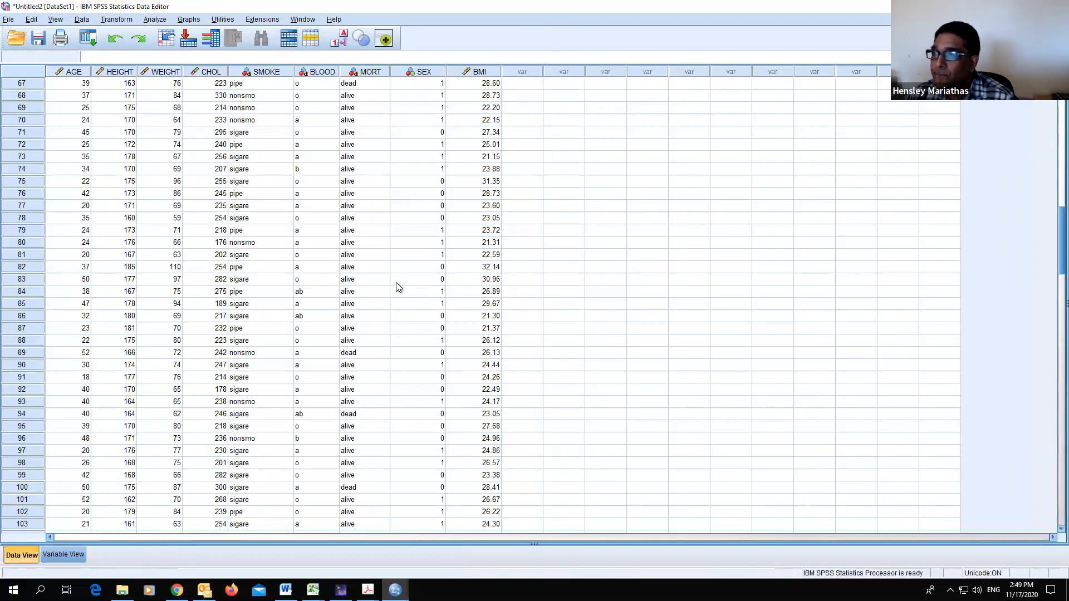
- Turn on value labels so SEX shows Female and Male in the data grid
left_click(342, 38)
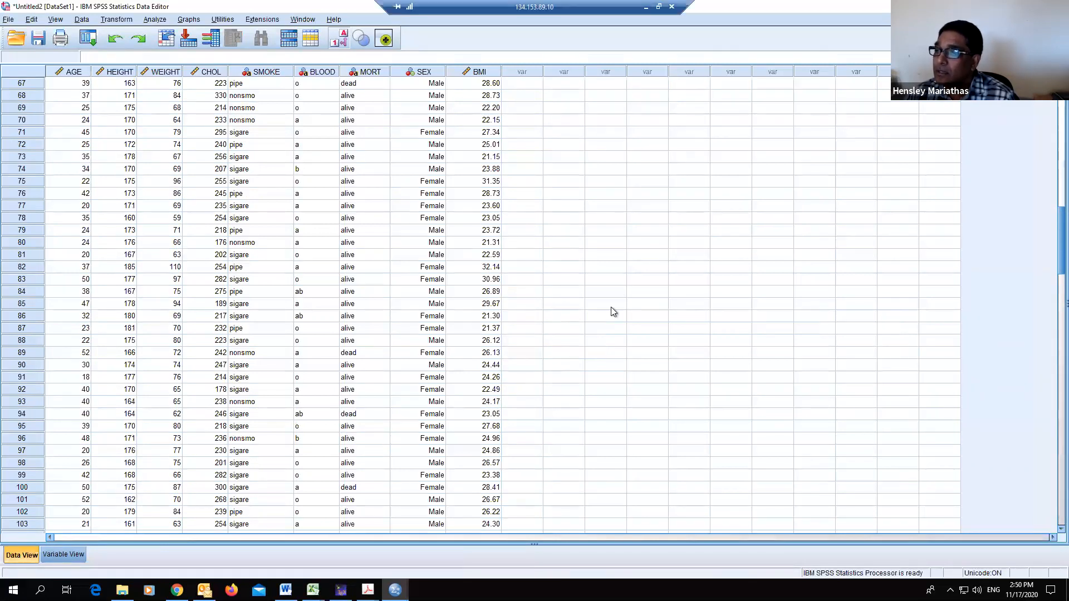
scroll(536, 168, "down", 2)
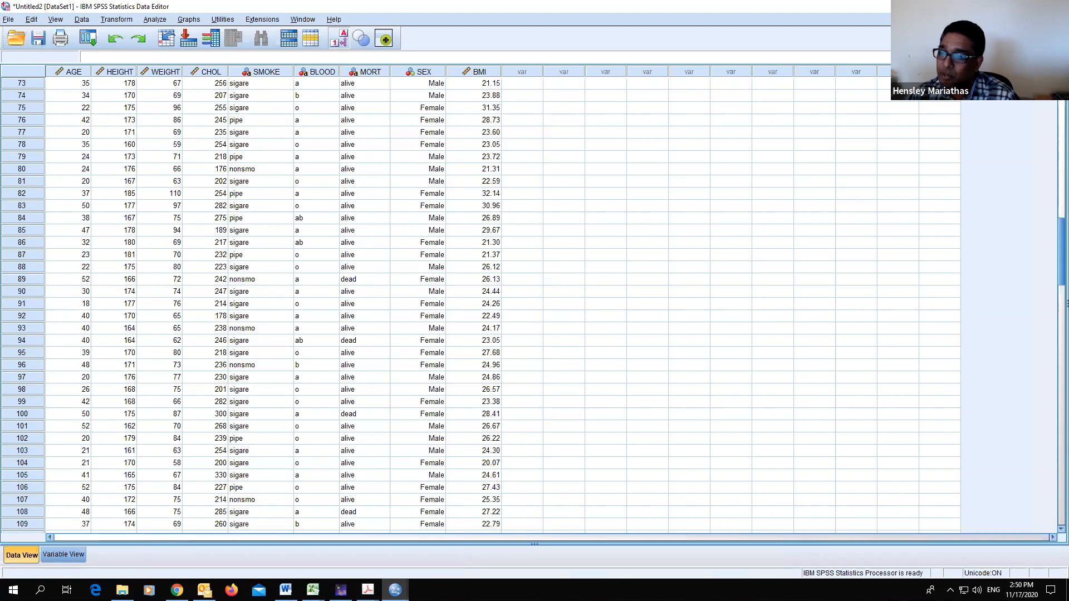
- Consult the exercise slide in the PDF for the BMI category cut-offs and return to the data editor
left_click(368, 590)
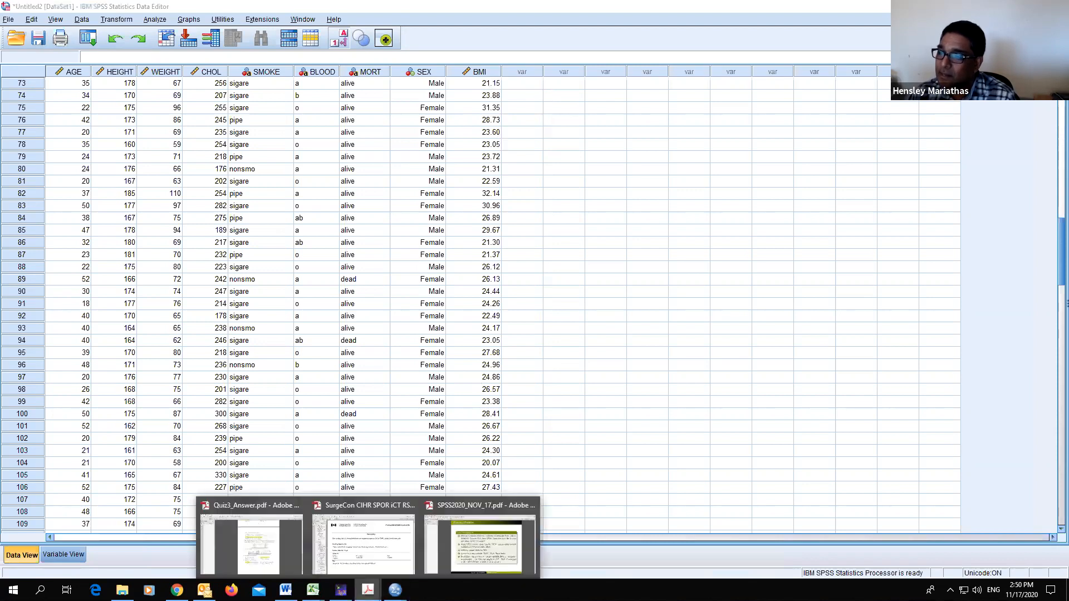
left_click(479, 563)
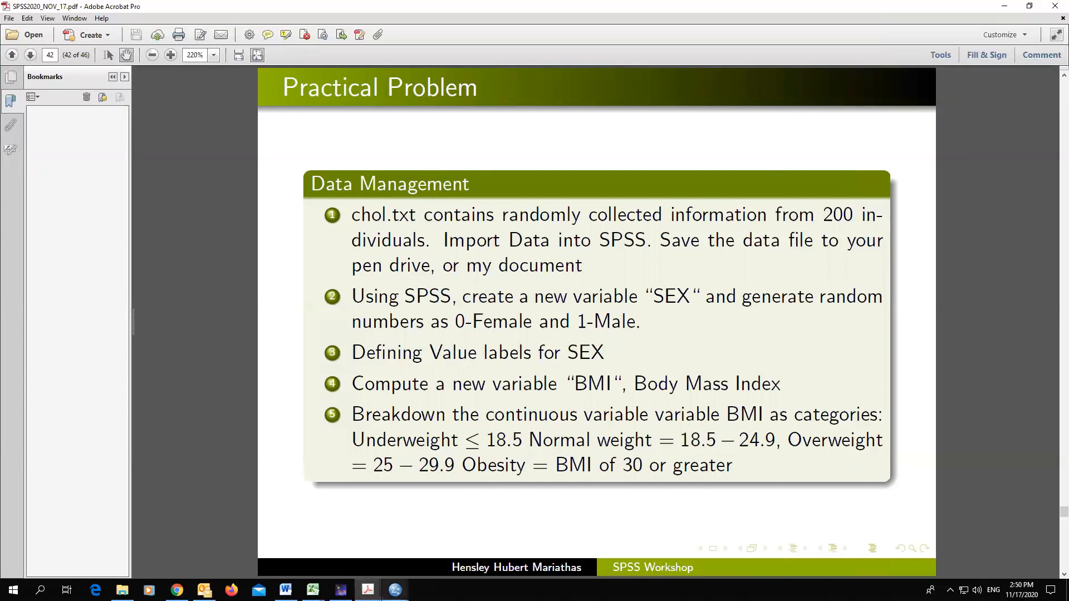
mouse_move(395, 590)
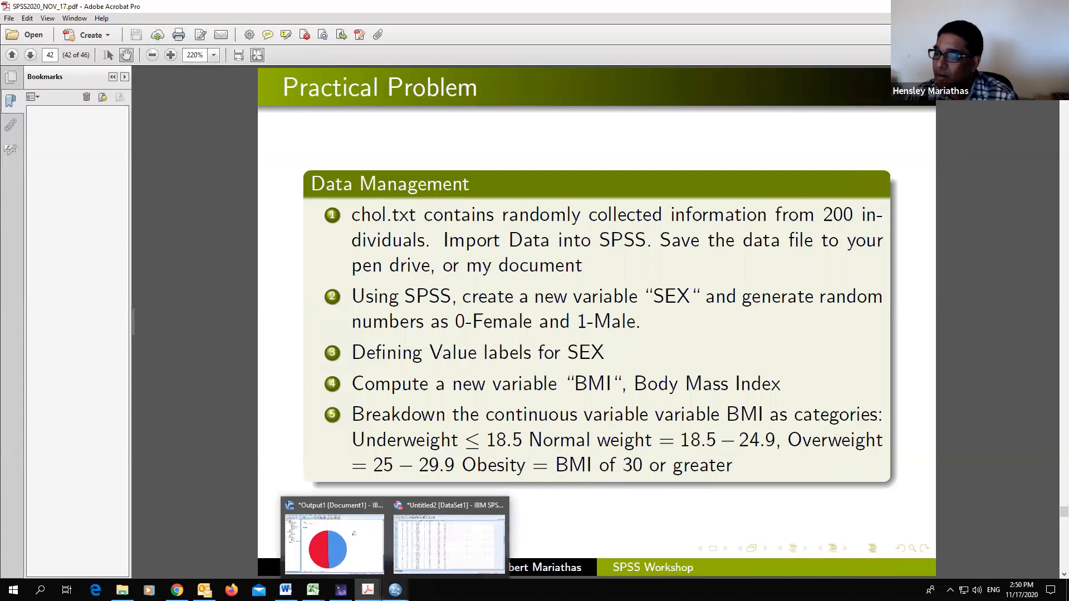
left_click(478, 529)
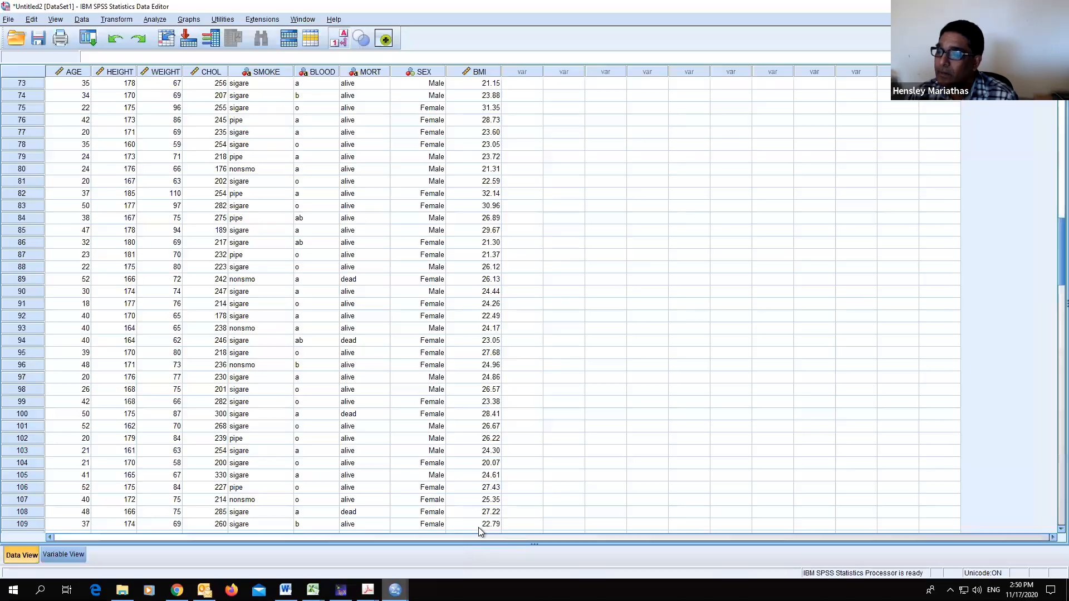
scroll(555, 422, "down", 1)
scroll(556, 422, "up", 1)
scroll(556, 427, "up", 2)
scroll(556, 422, "down", 1)
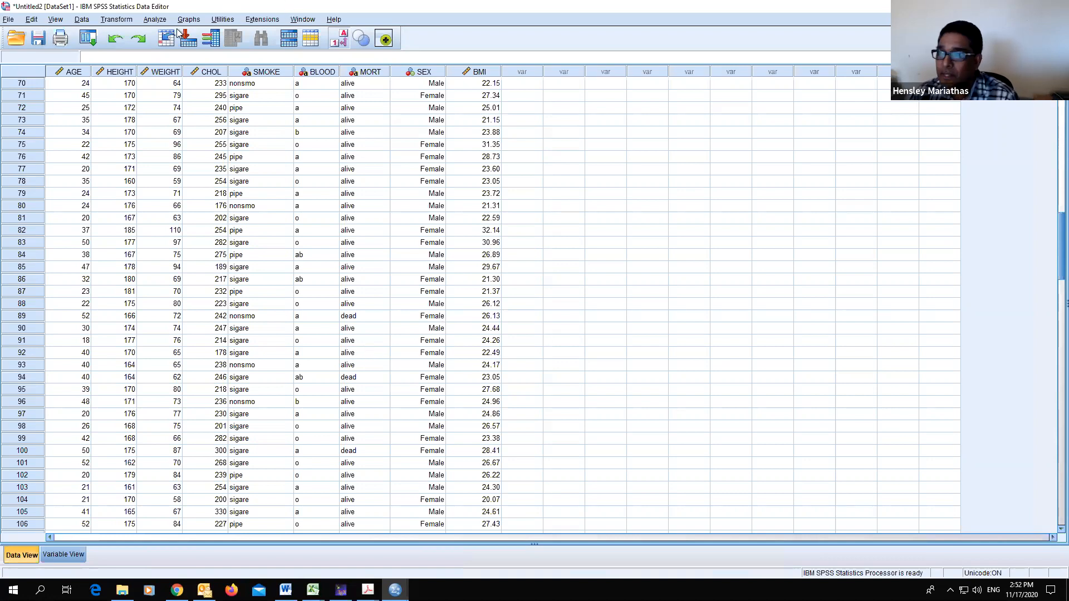
- Open Recode into Different Variables and add BMI as the input variable
left_click(123, 22)
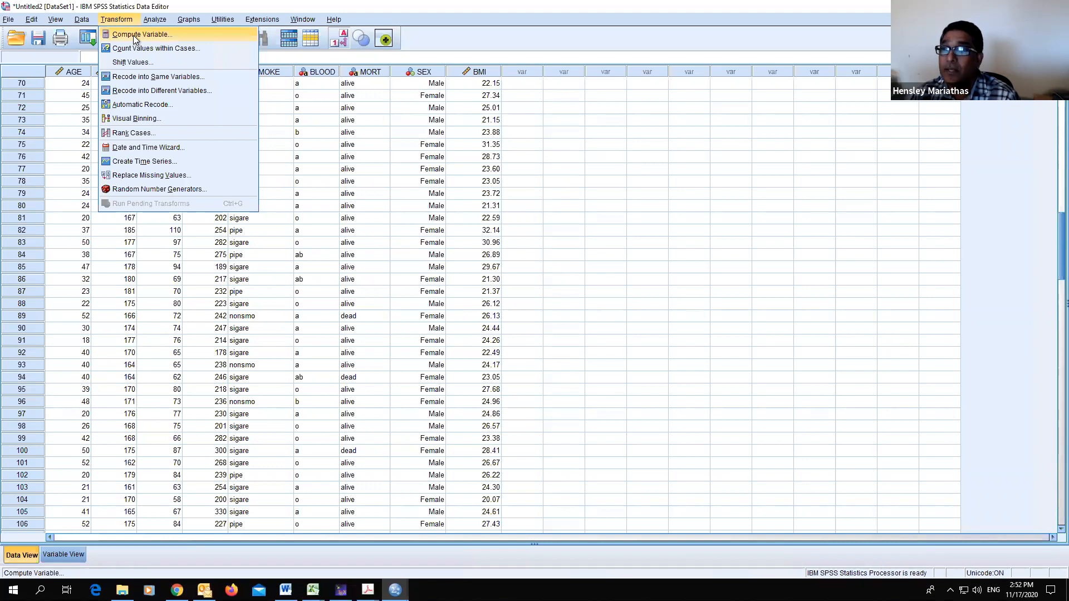
left_click(154, 92)
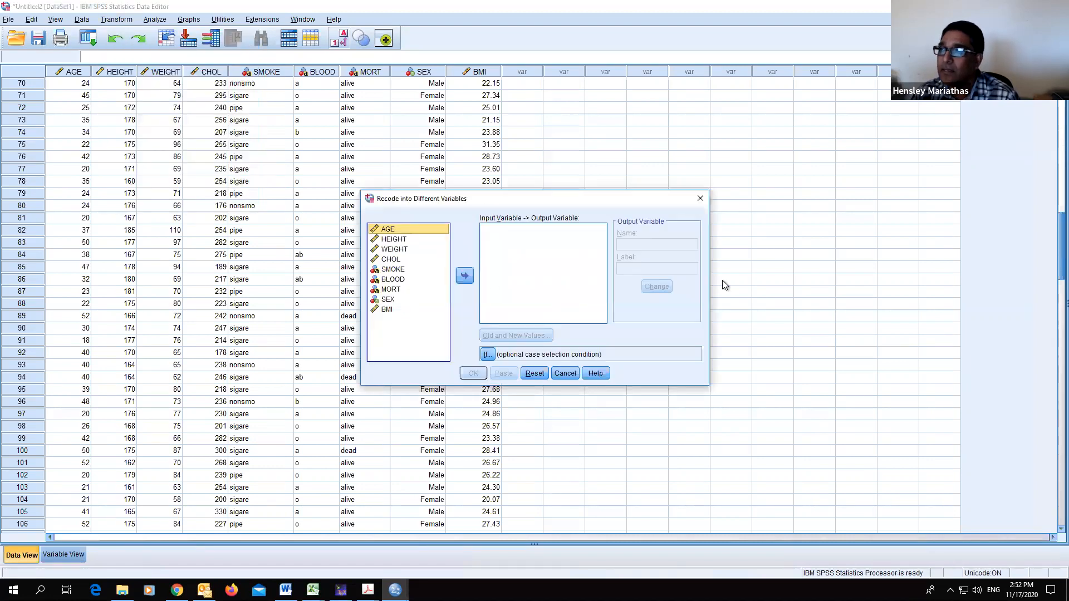
left_click_drag(600, 198, 608, 178)
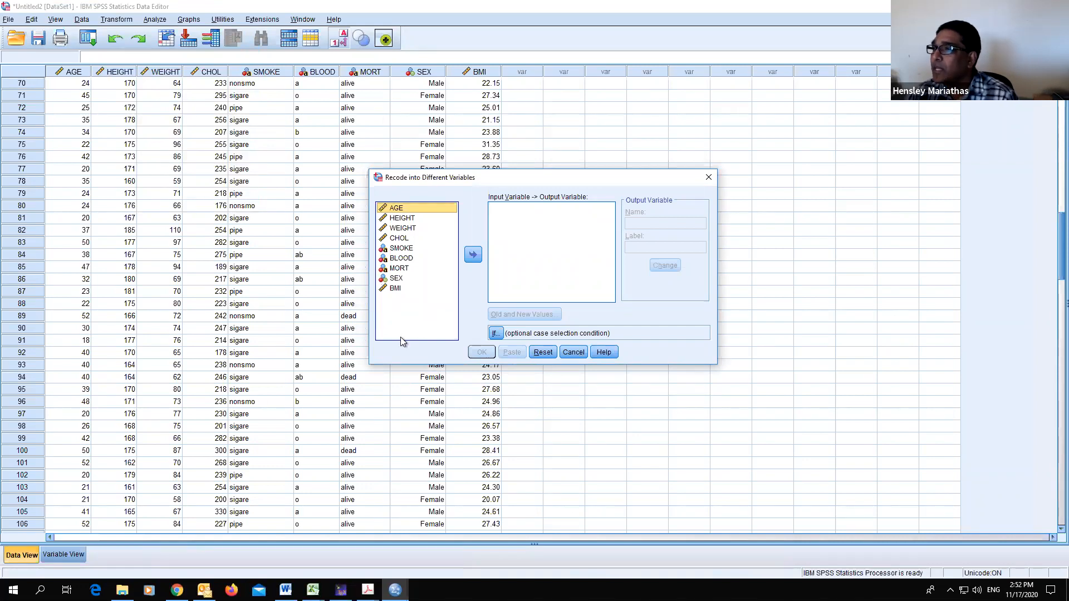
left_click(394, 289)
left_click(474, 255)
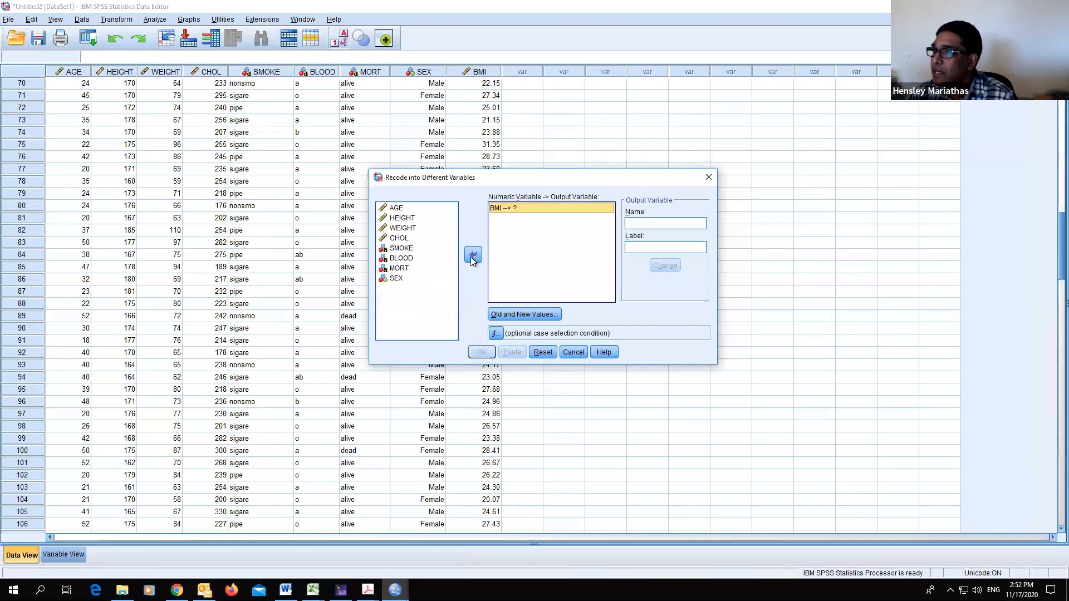
- Name the output variable BMI_Cat with the label BMI Category and apply the change
left_click(535, 316)
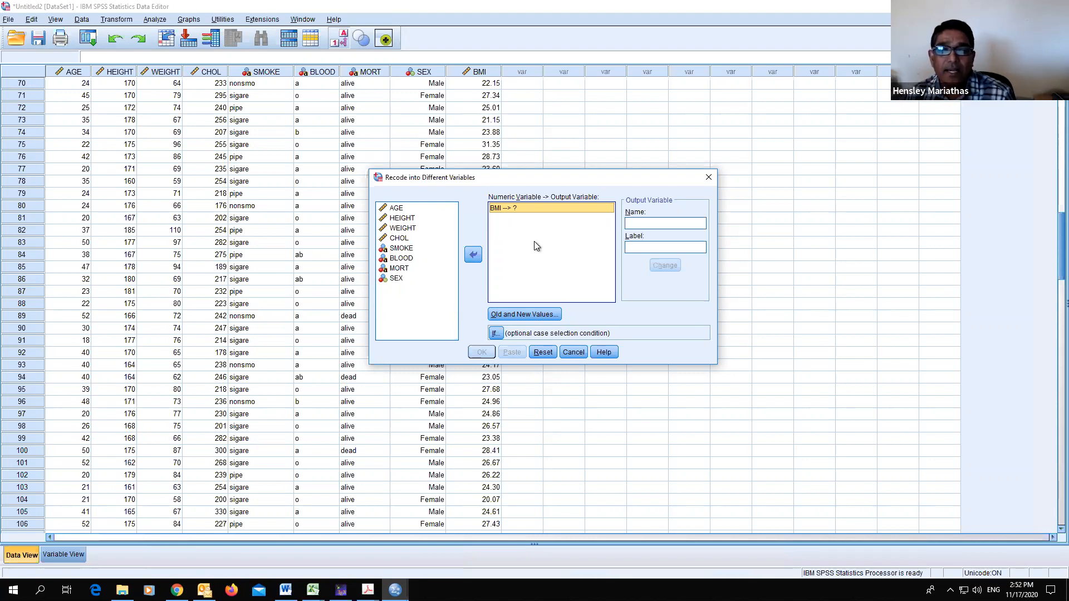
left_click(646, 224)
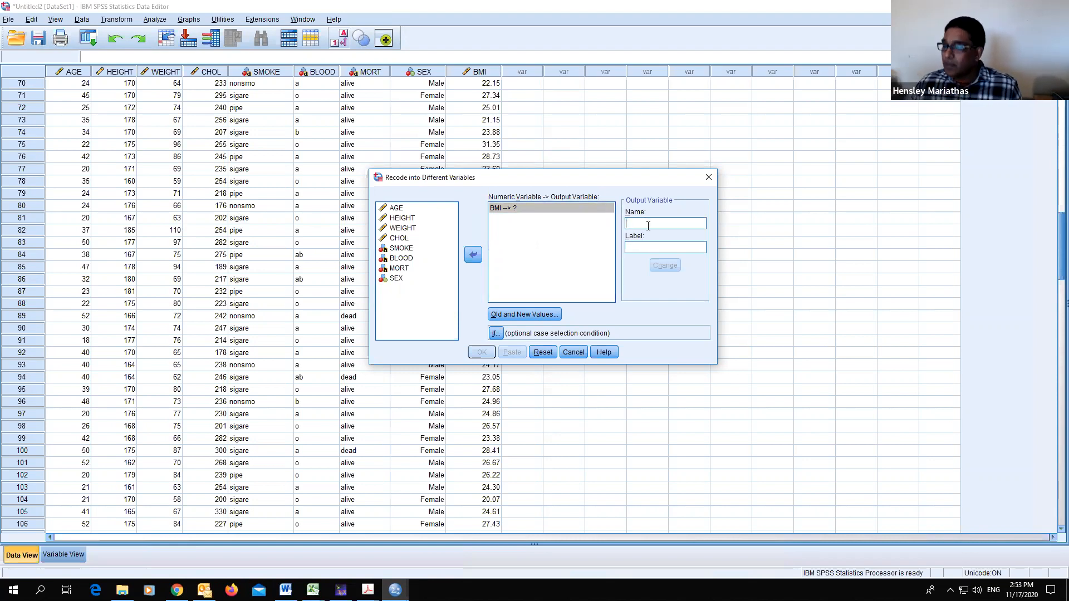
type("BMI_Cat")
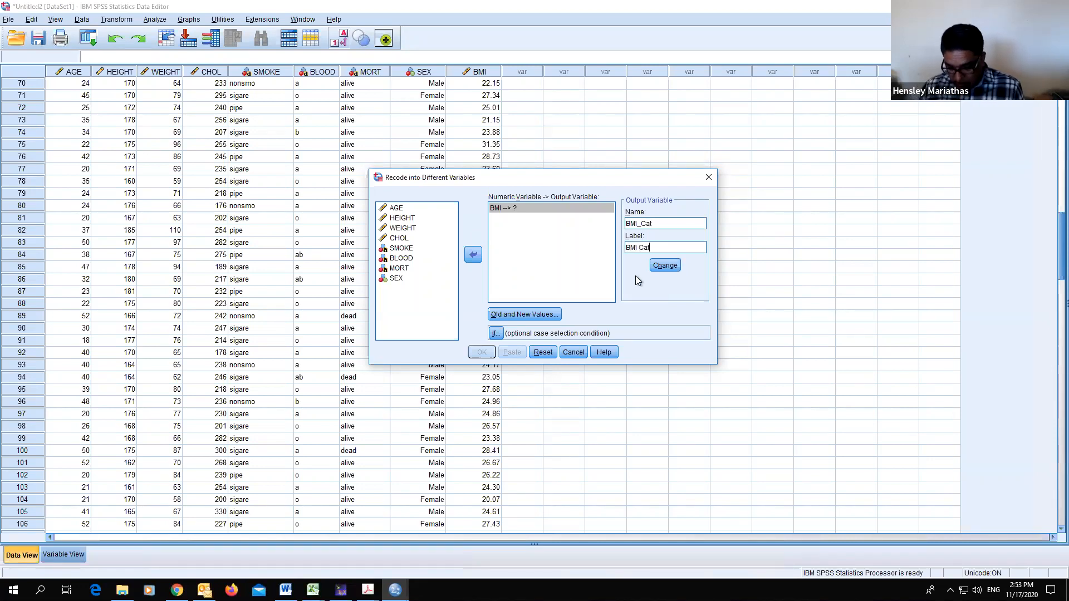
type("gory")
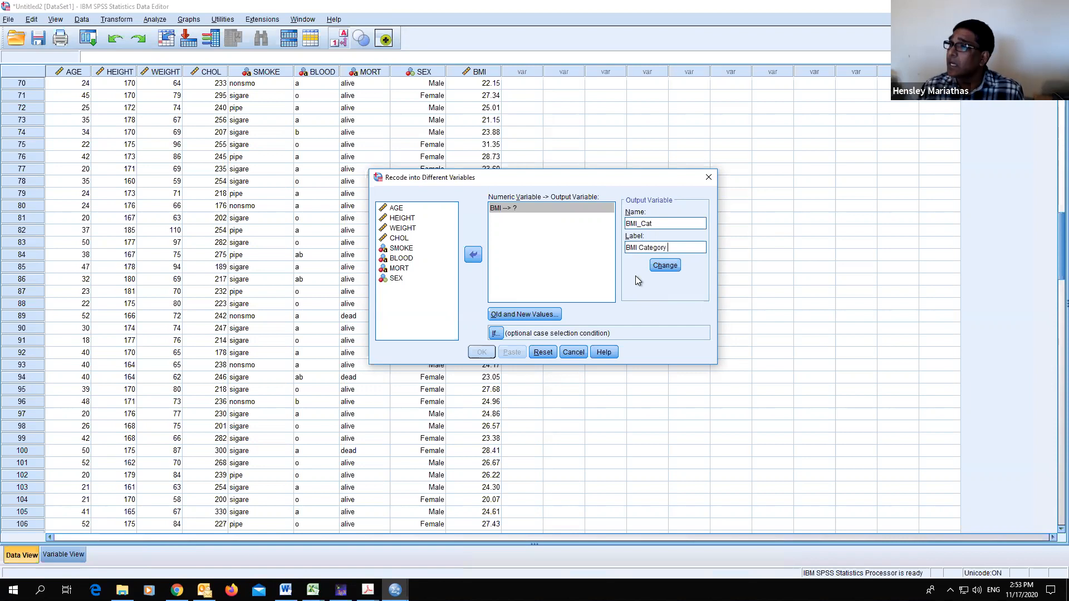
left_click(662, 270)
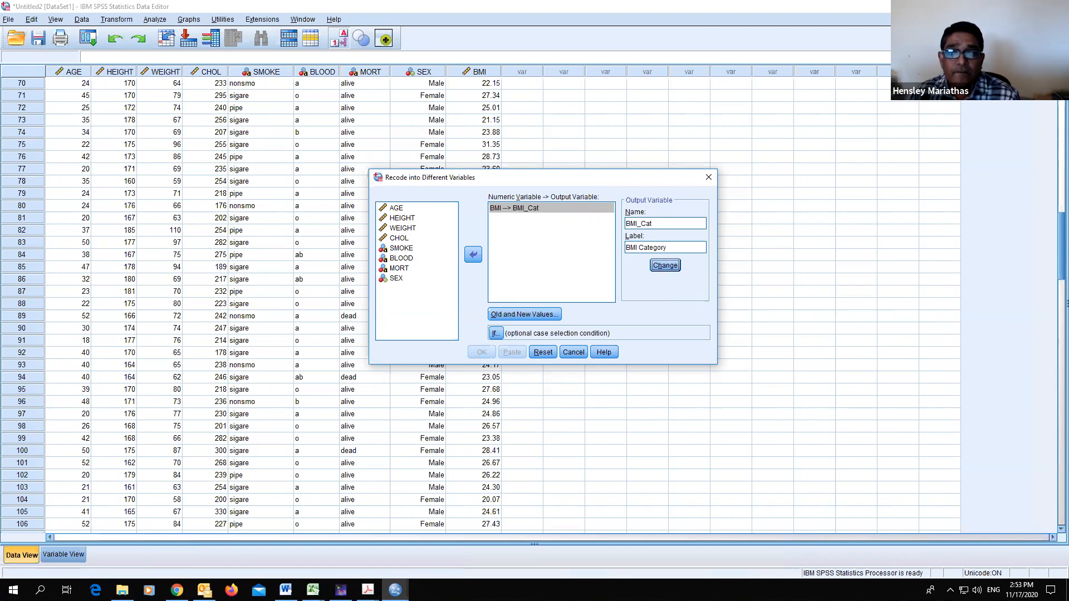
- Open Old and New Values and add a rule recoding lowest through 18.5 to 1
left_click(523, 315)
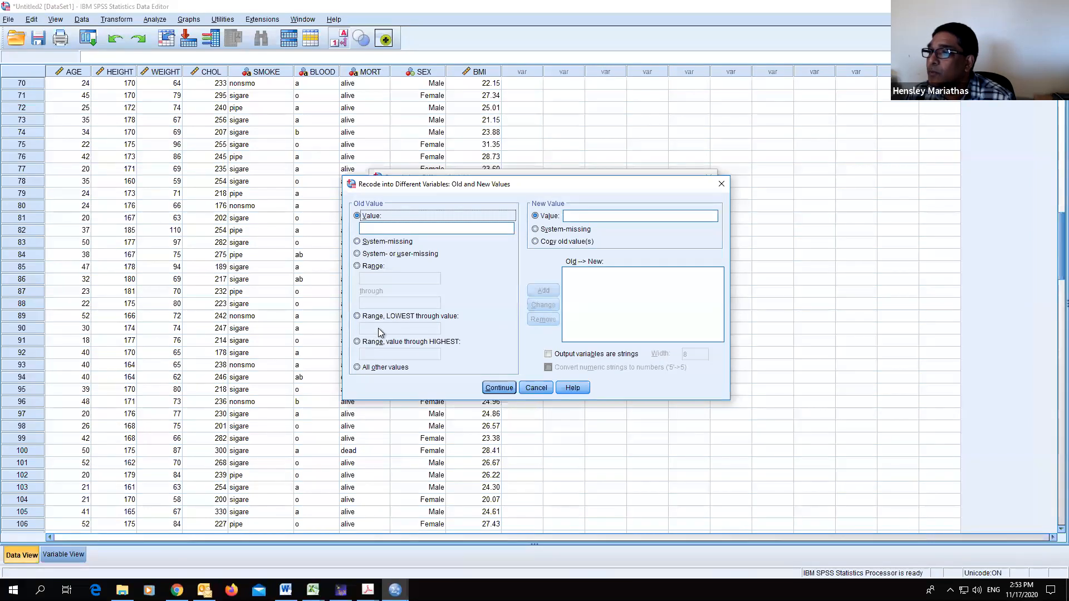
left_click(358, 316)
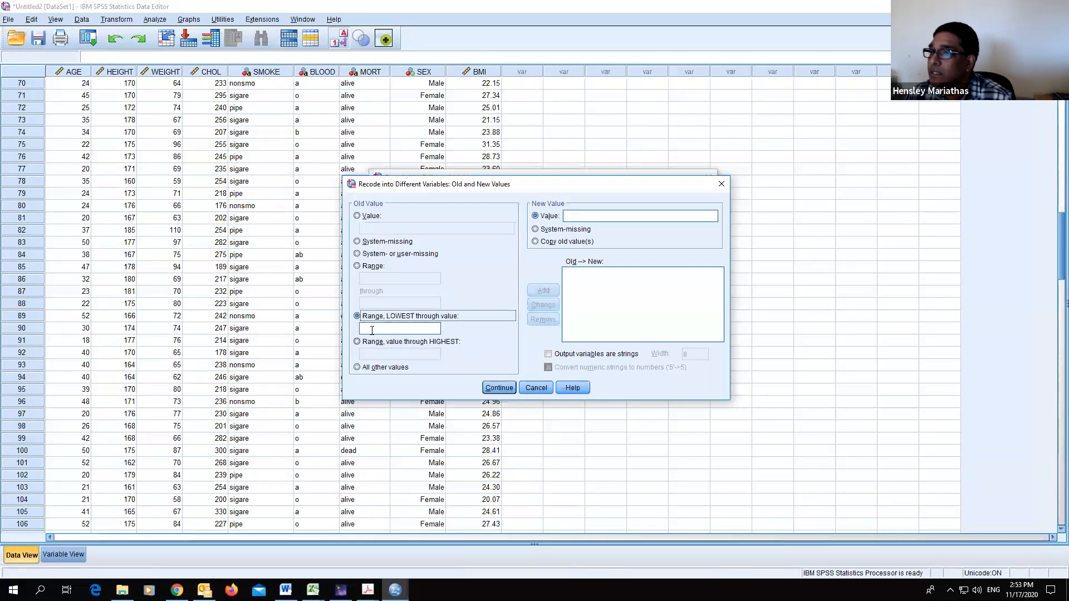
left_click(373, 328)
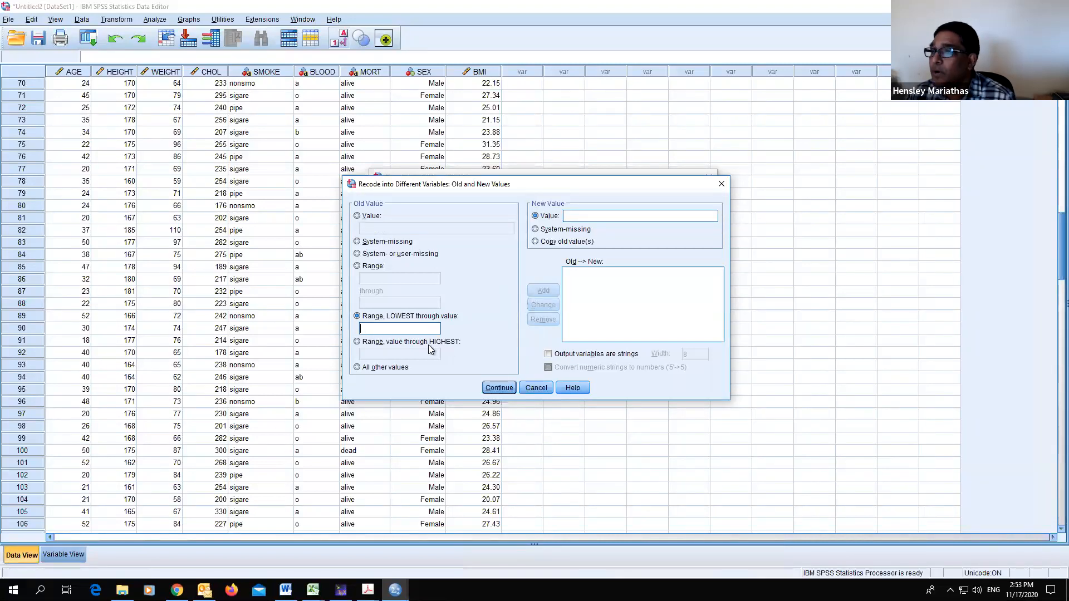
type("18.5")
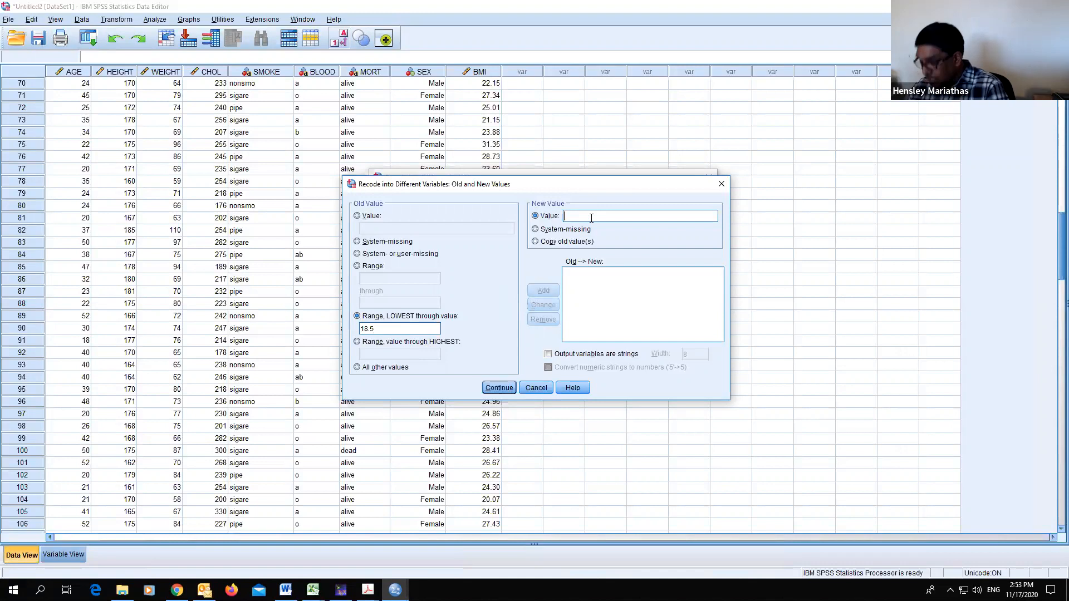
type("1")
left_click(540, 292)
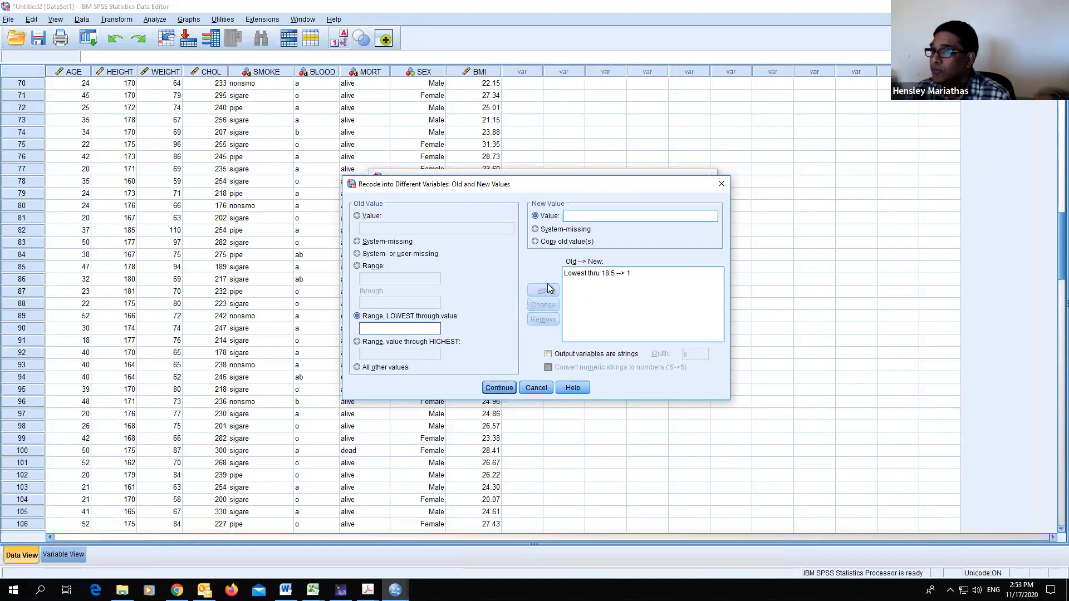
- Add a rule recoding the range 18.5 through 24.9 to 2
left_click(357, 266)
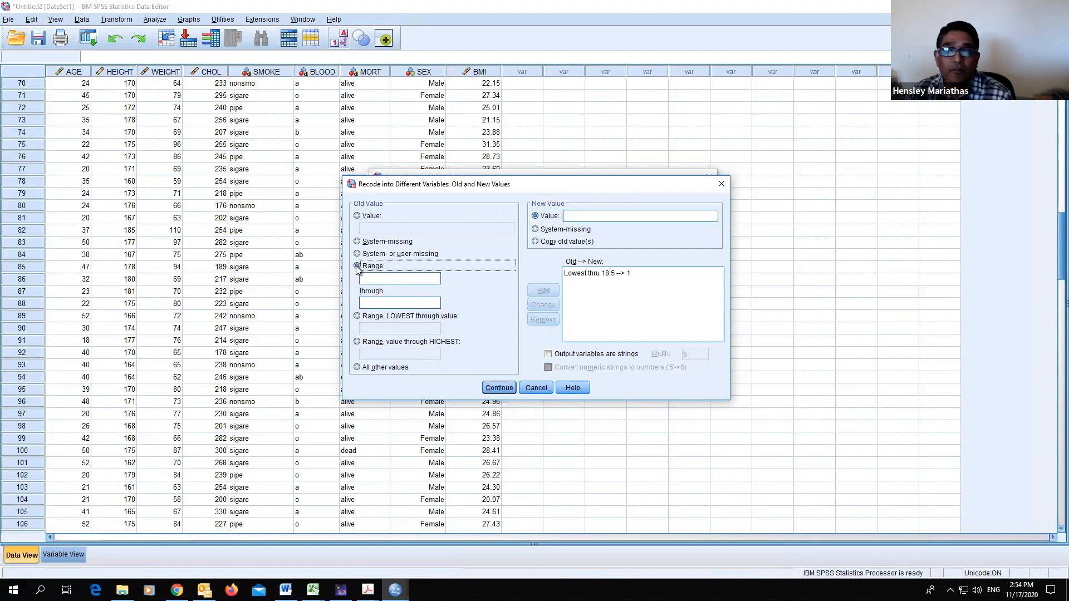
left_click(377, 277)
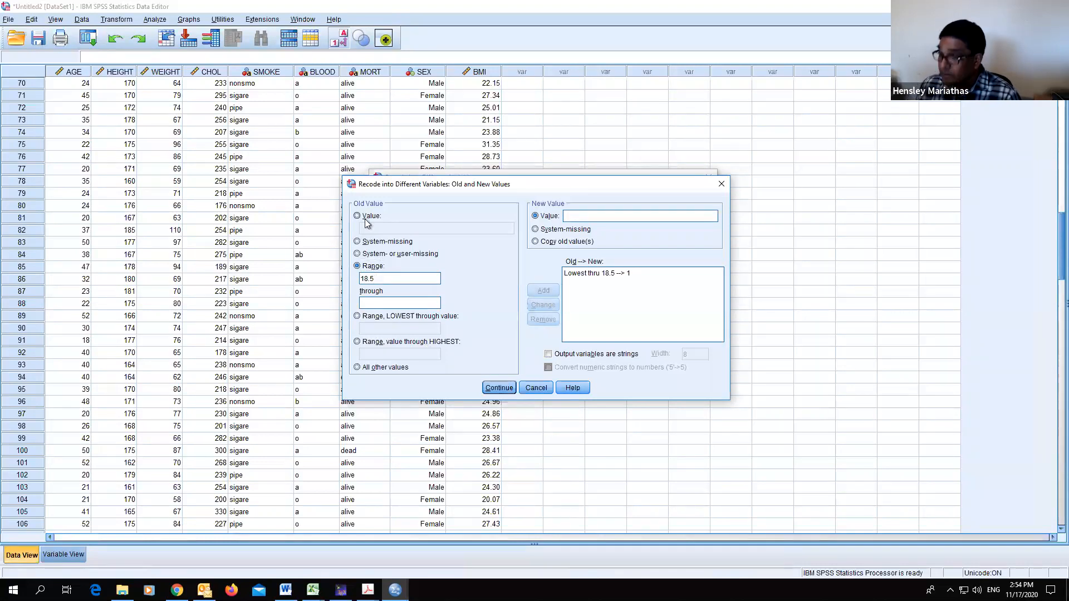
left_click(392, 304)
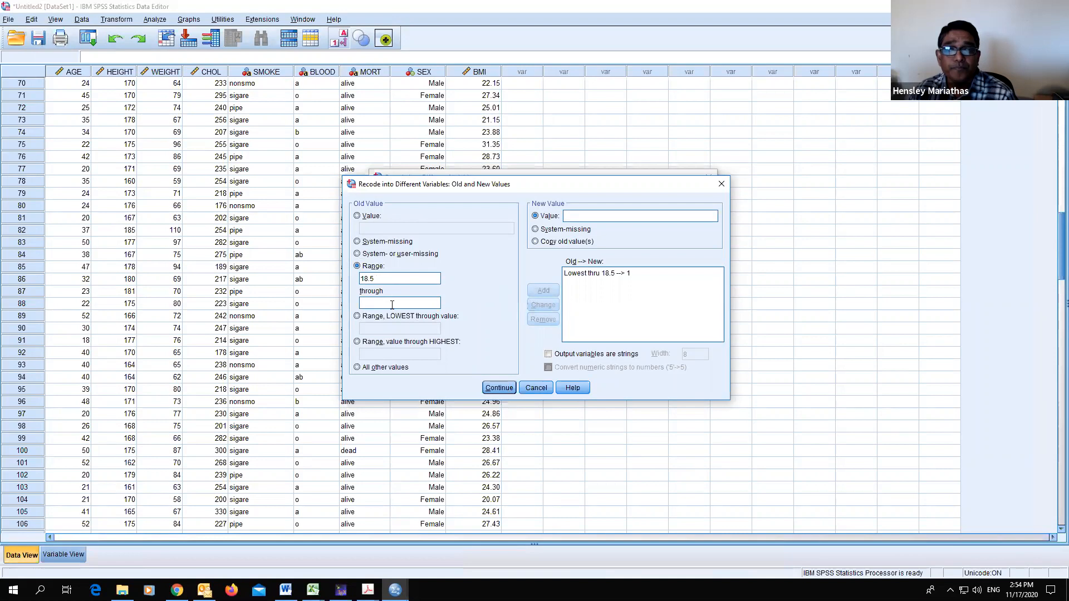
type("24.9")
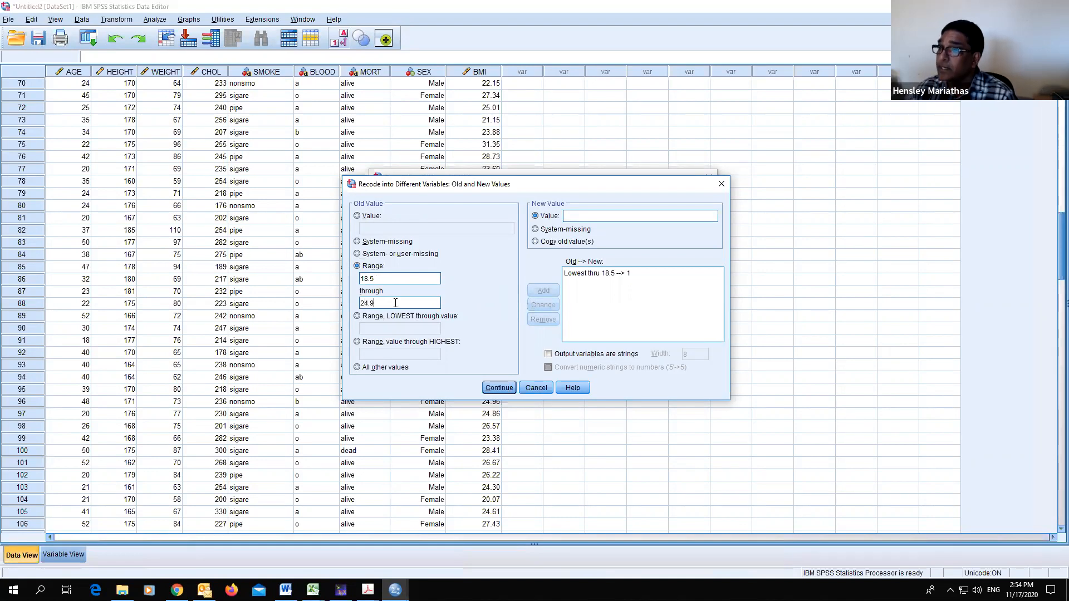
left_click(581, 215)
type("2")
left_click(544, 290)
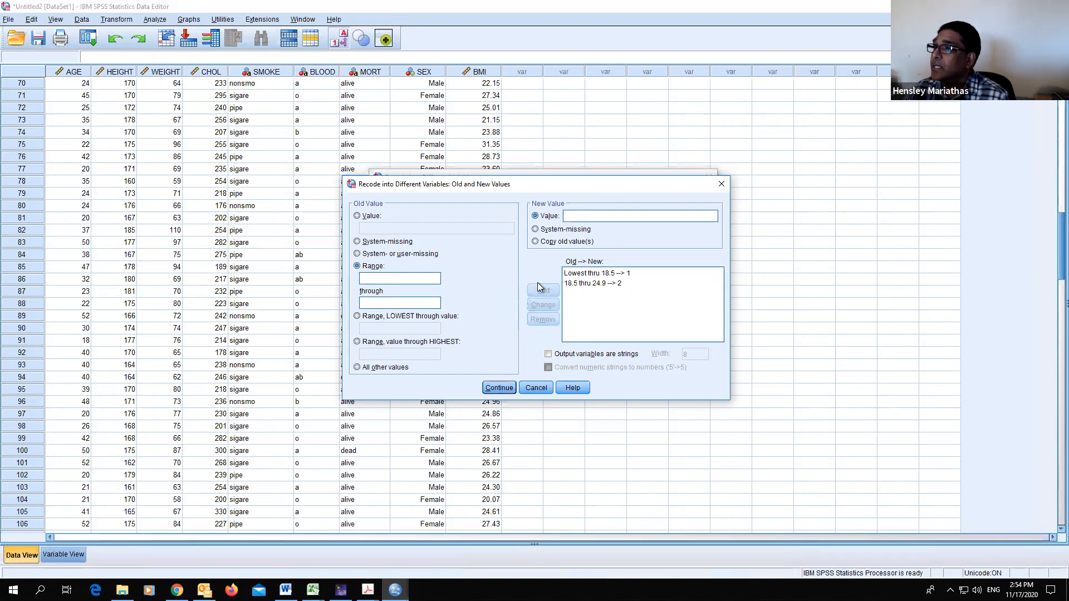
- Add a rule recoding the range 25 through 29.9 to 3
left_click(378, 277)
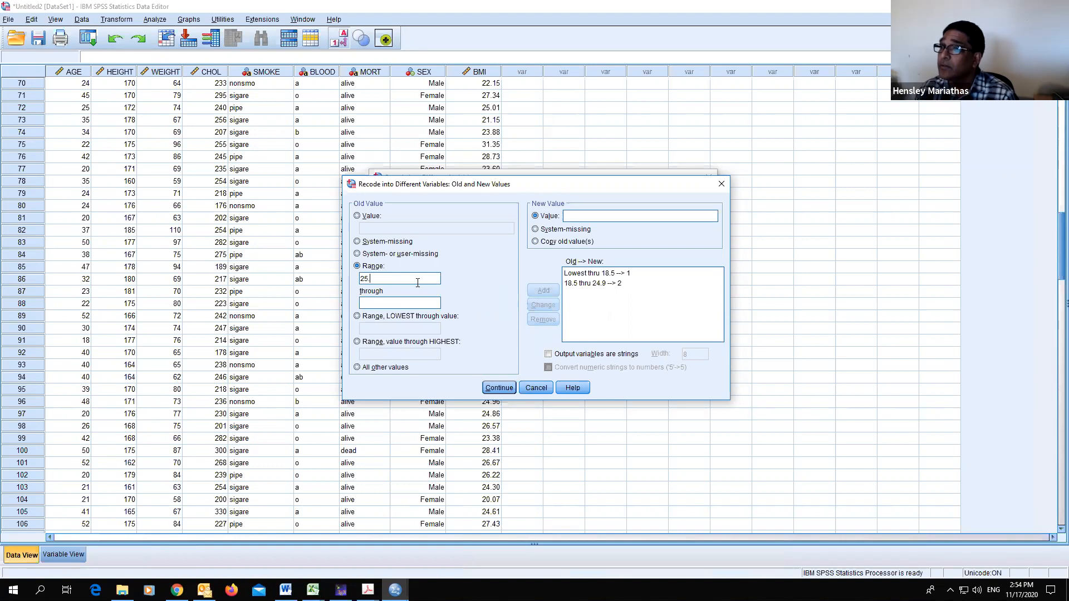
left_click(399, 302)
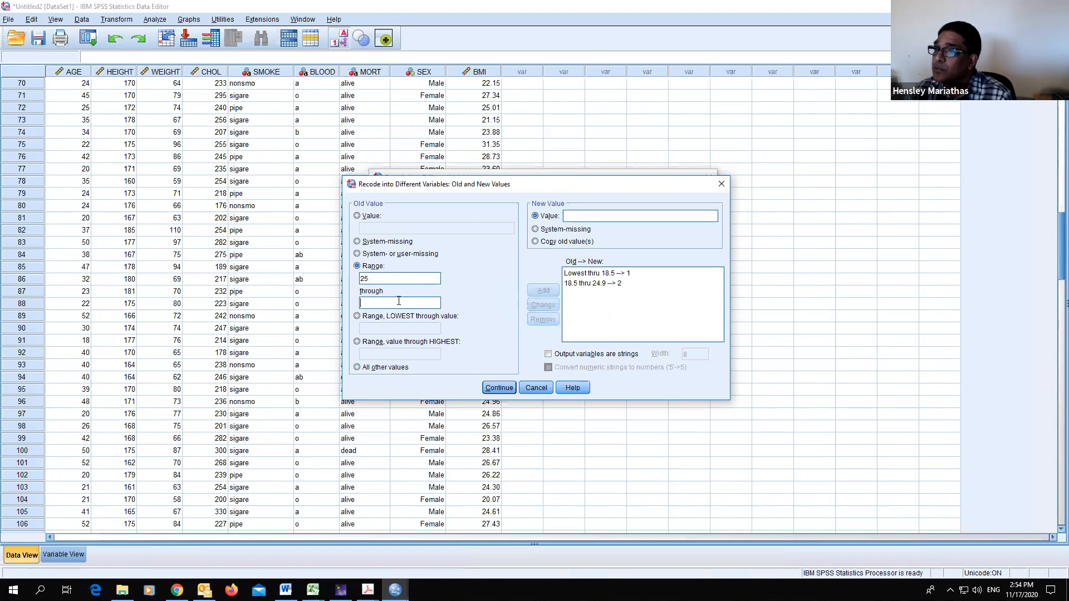
type("29.9")
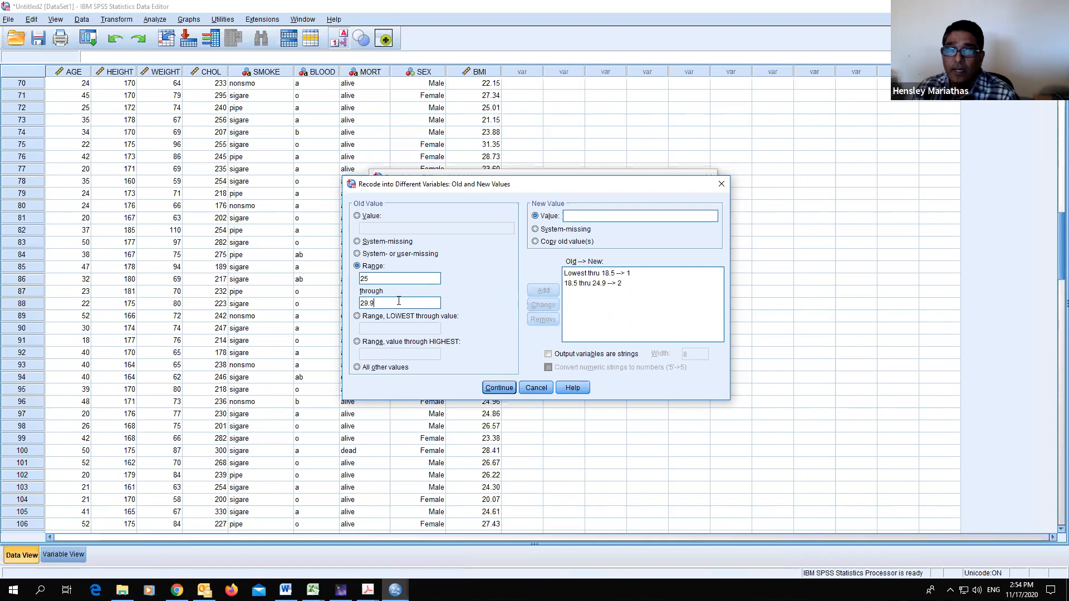
left_click(574, 218)
type("3")
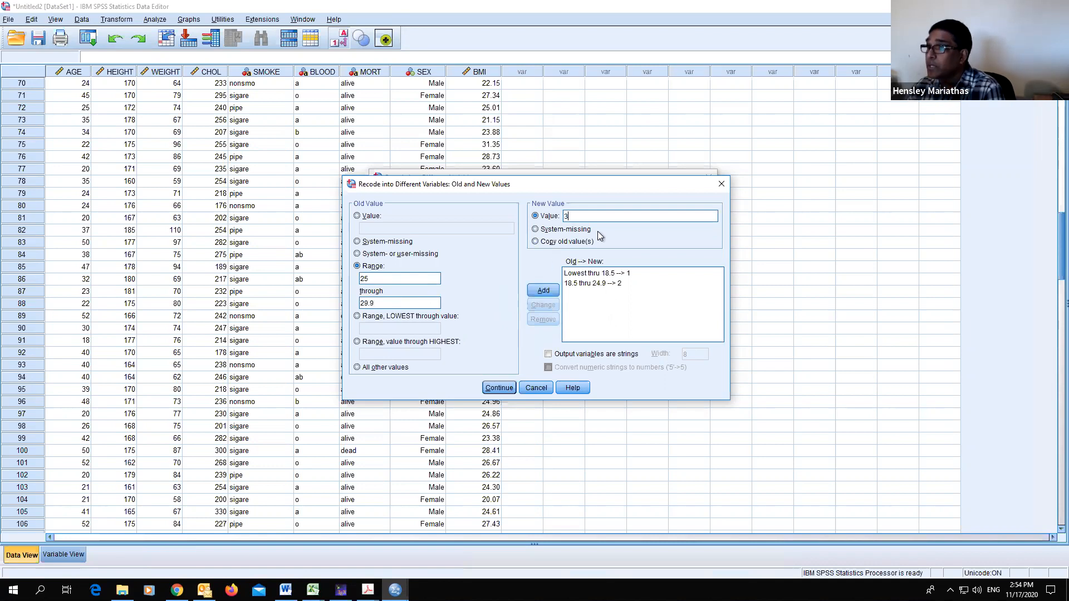
left_click(543, 292)
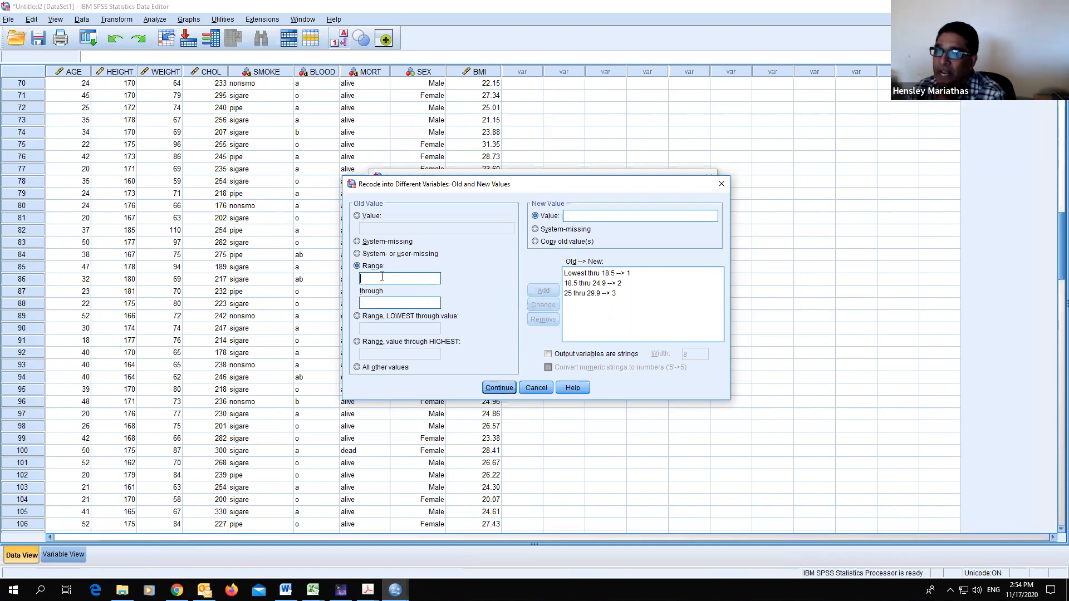
- Add a rule recoding 30 through highest to 4, then run the recode
left_click(357, 342)
left_click(418, 355)
type("30")
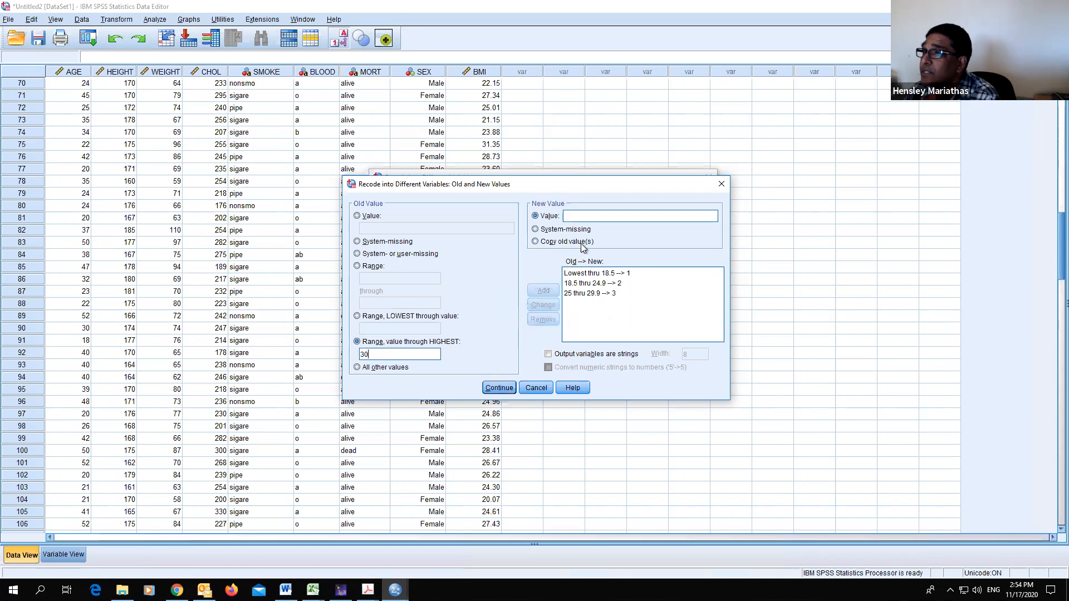
left_click(586, 216)
type("4")
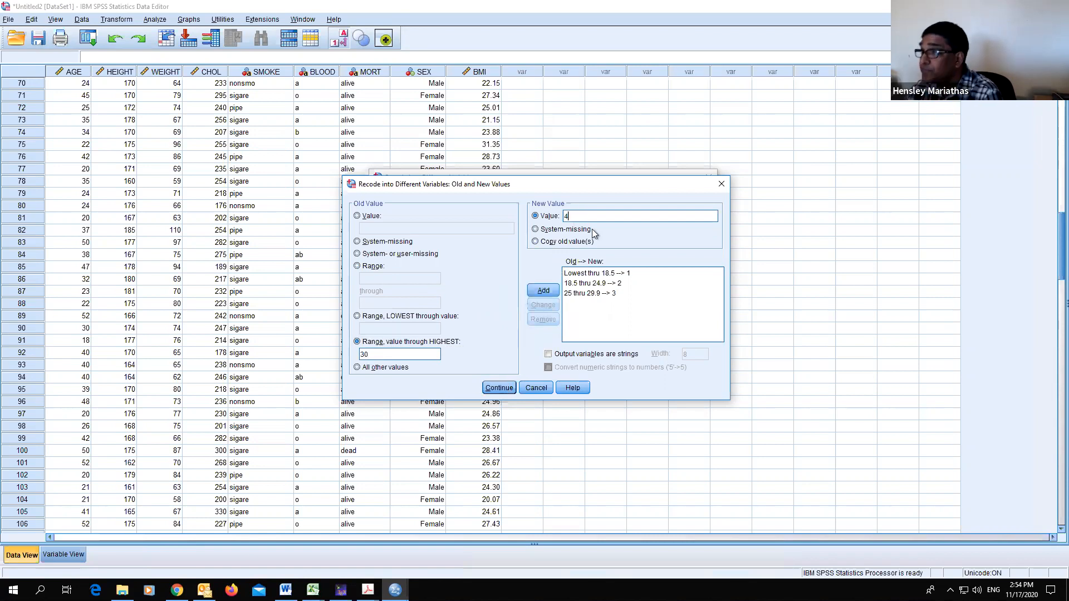
left_click(542, 291)
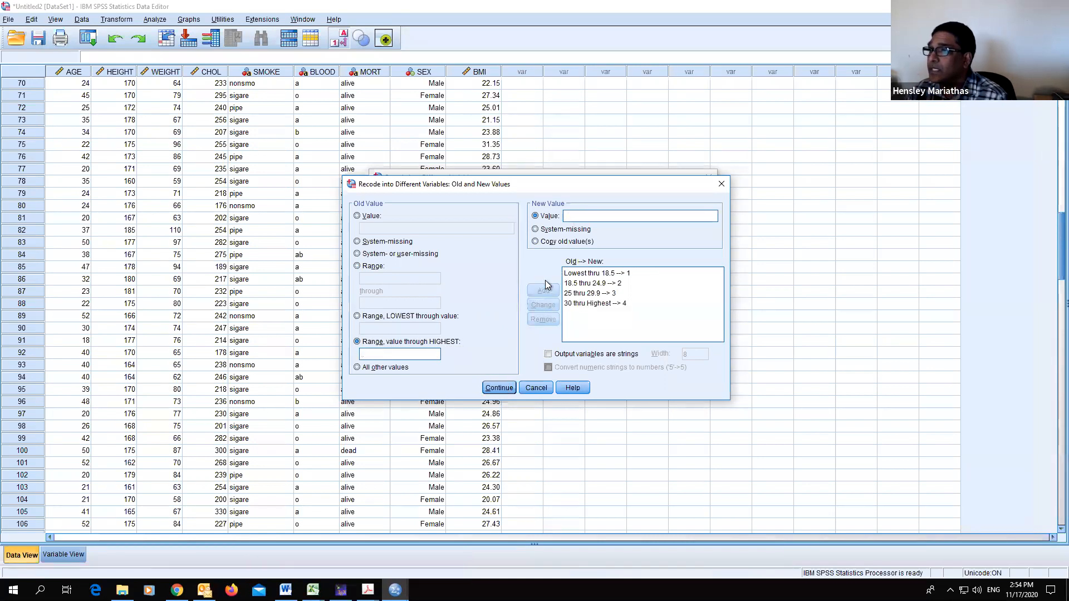
left_click(497, 393)
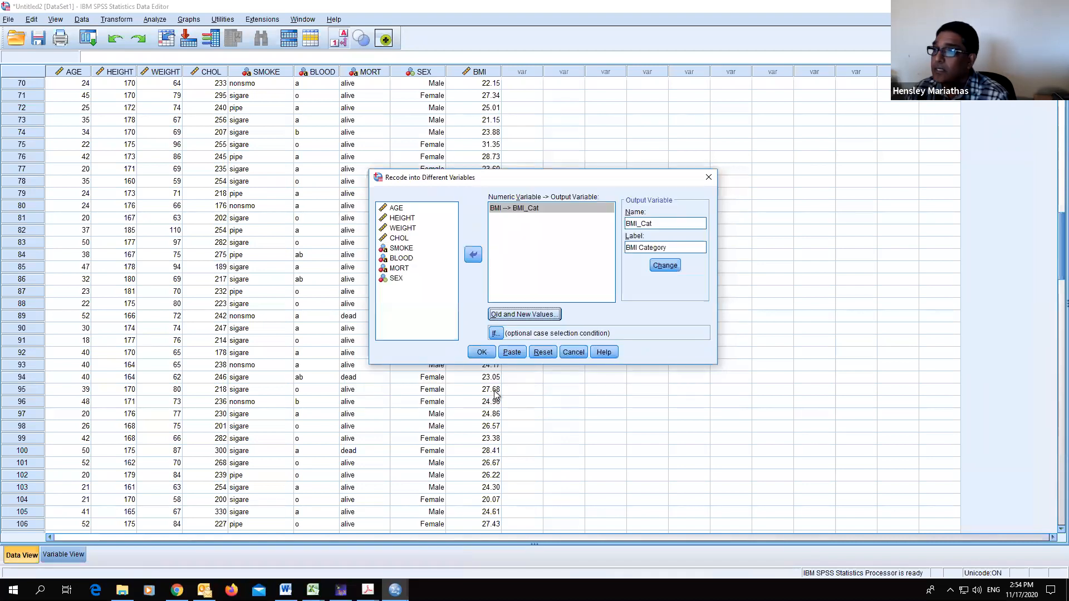
left_click(482, 353)
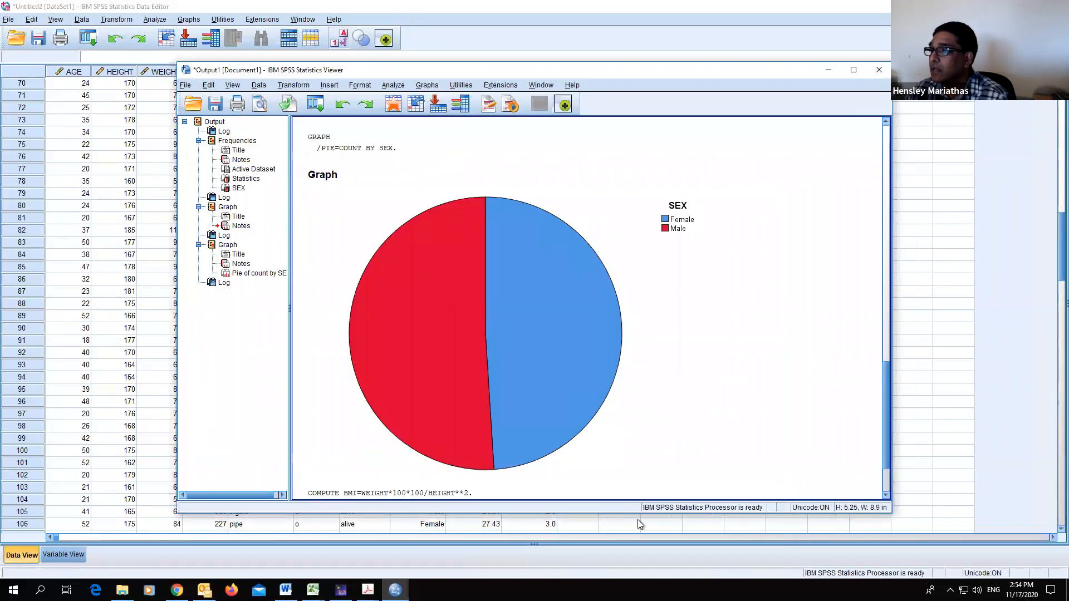
- Examine the new BMI_Cat values in the data and the variable definitions
left_click(639, 523)
scroll(625, 422, "up", 6)
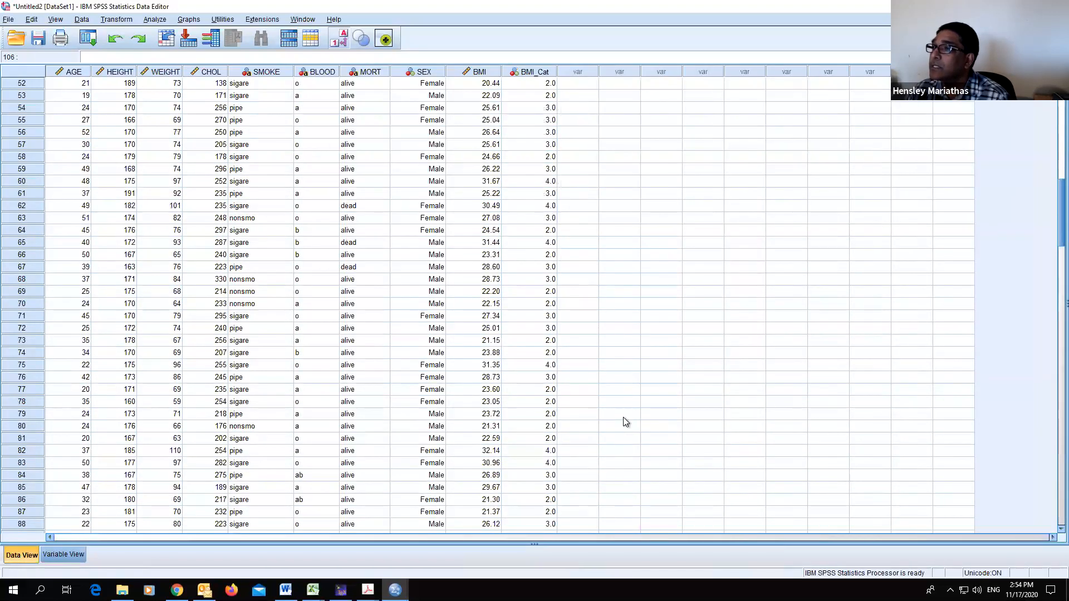
scroll(624, 417, "up", 7)
scroll(624, 417, "up", 4)
scroll(624, 418, "down", 4)
scroll(357, 464, "down", 2)
left_click(62, 555)
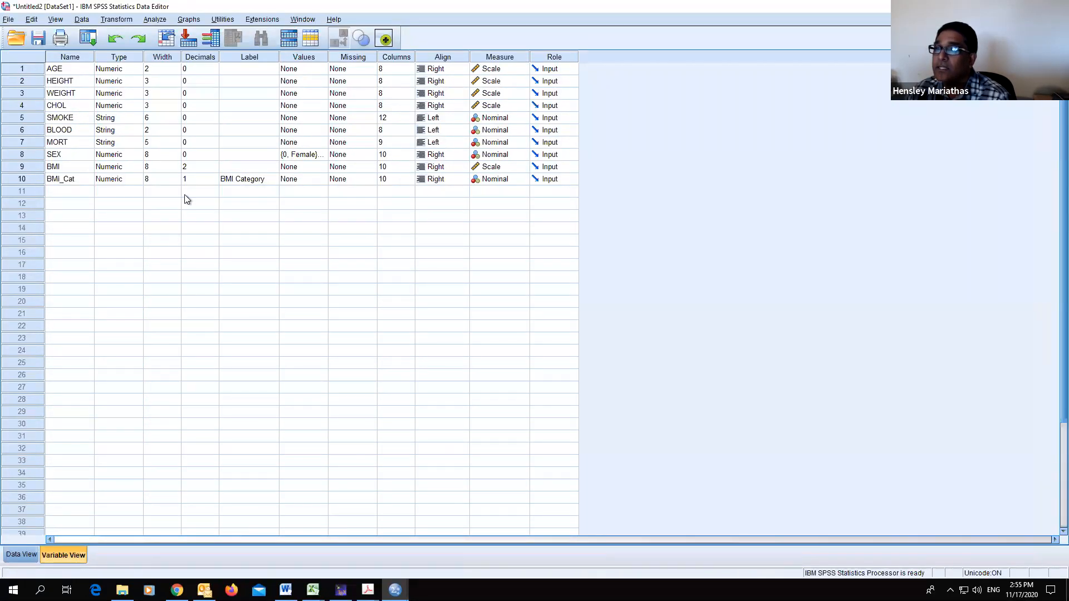
- Set the BMI variable's decimals to 1
left_click(195, 180)
left_click(209, 167)
left_click(214, 170)
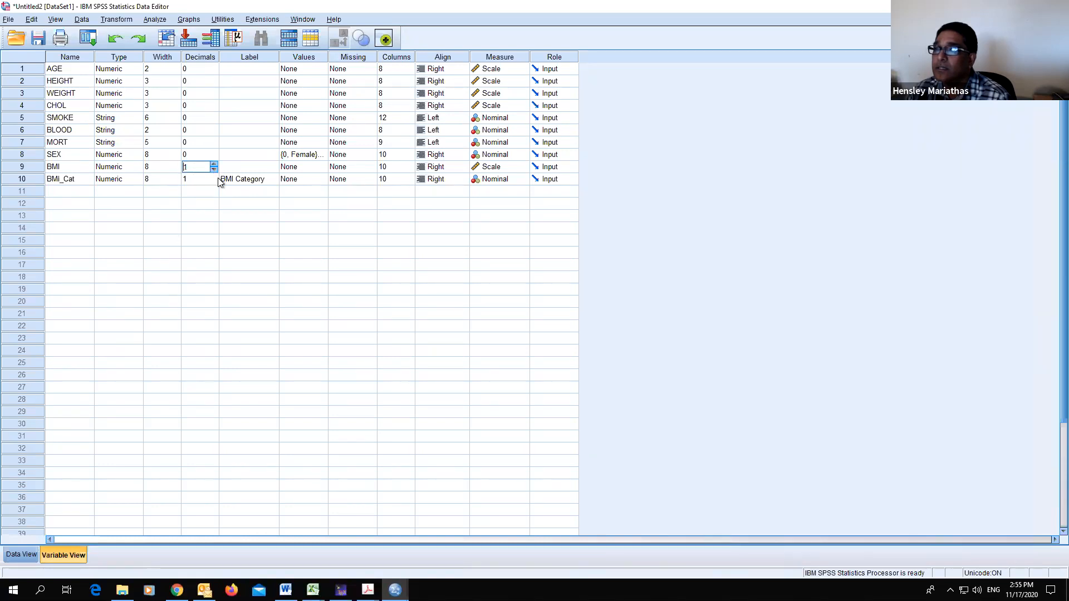
left_click(21, 555)
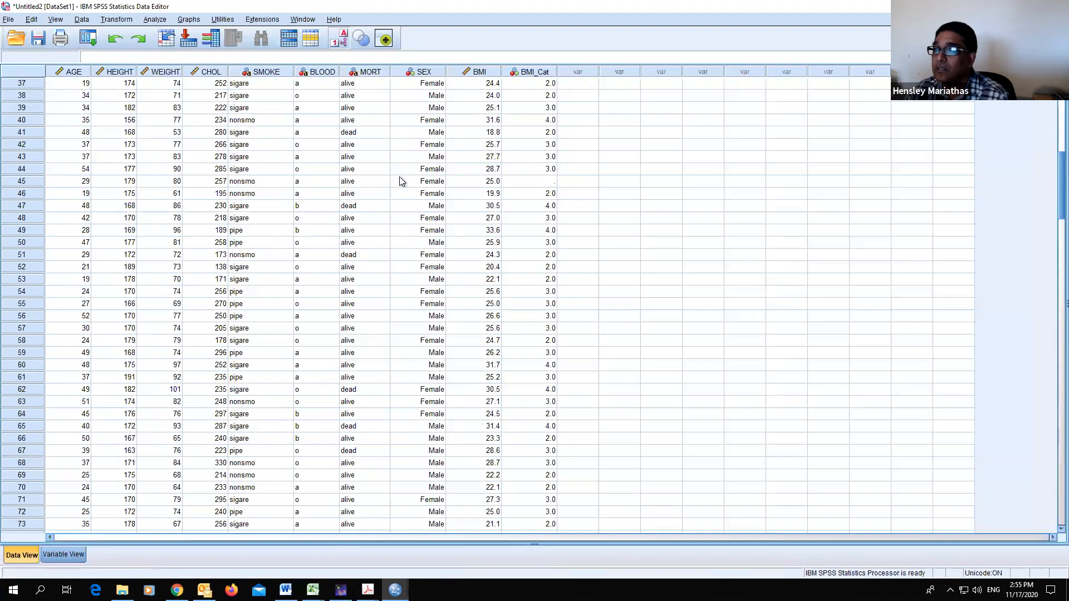
- Rerun the BMI to BMI_Cat recode and review the recoded column in the data
left_click(120, 20)
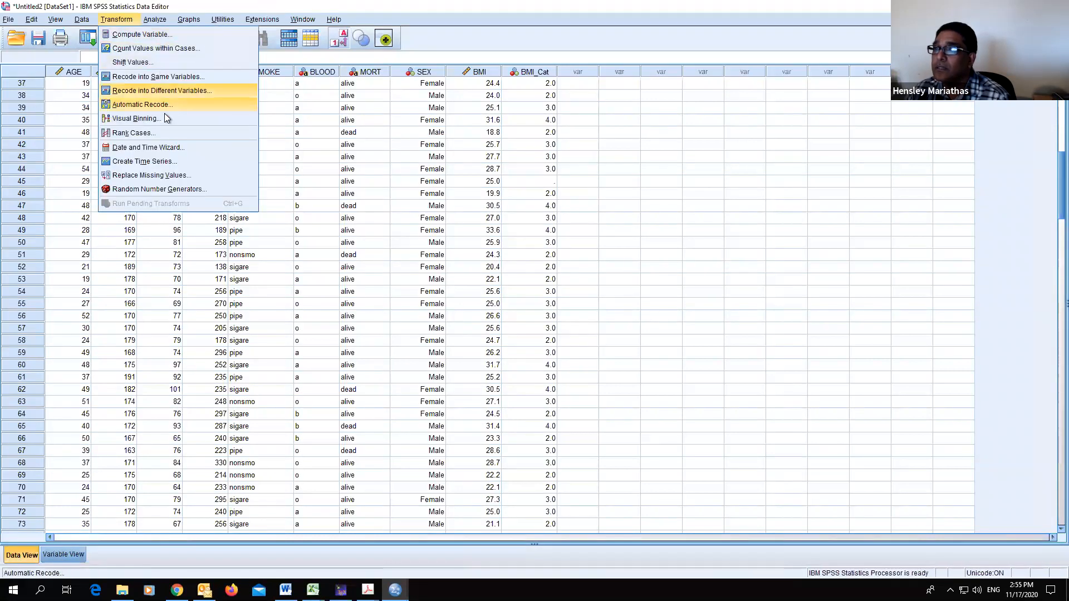
left_click(166, 90)
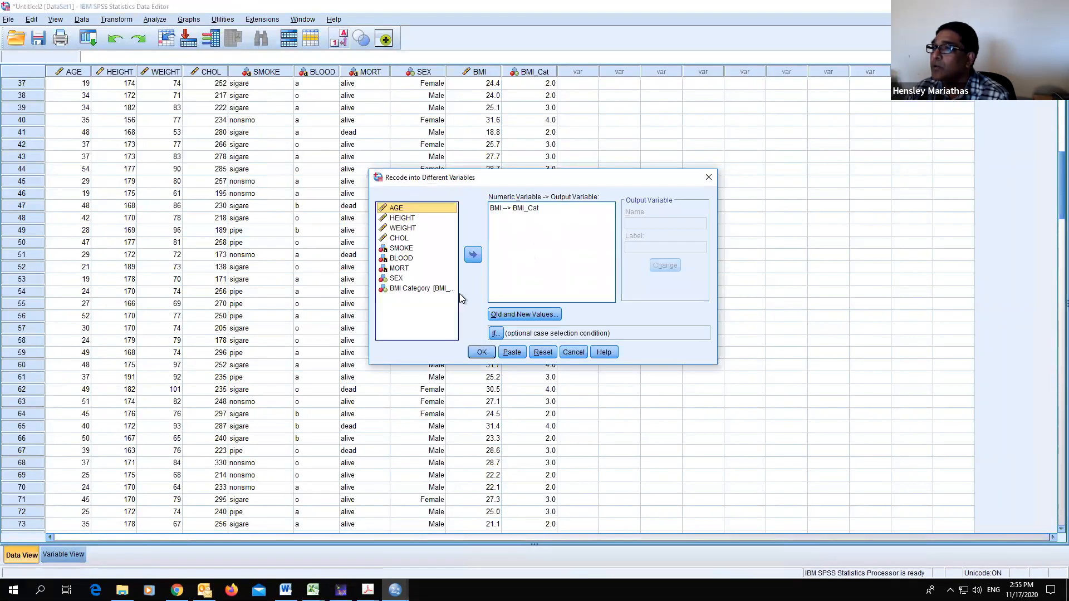
left_click(482, 353)
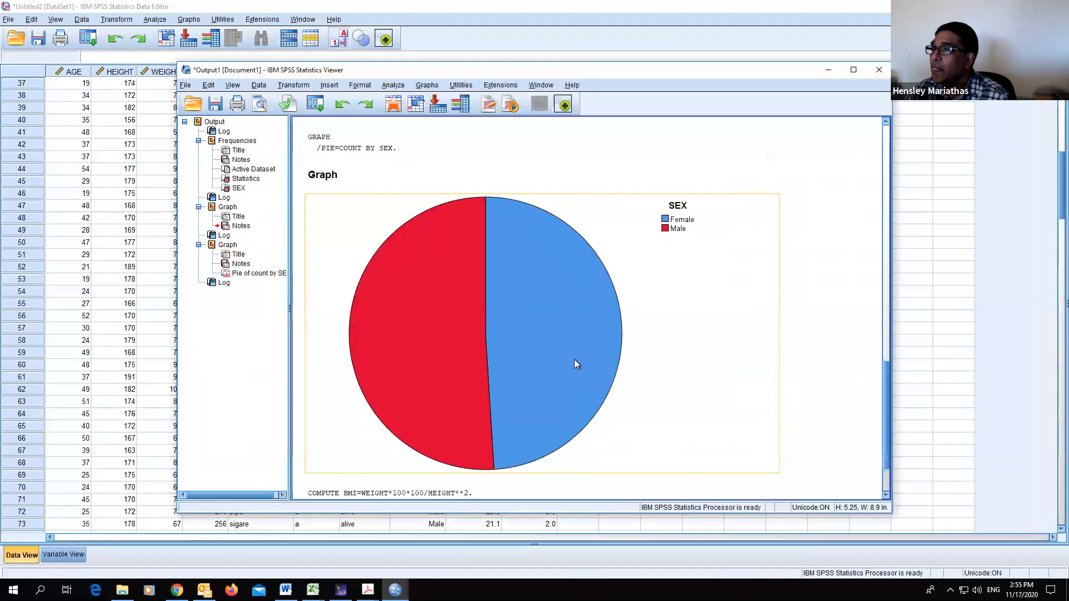
left_click(914, 402)
scroll(744, 352, "down", 15)
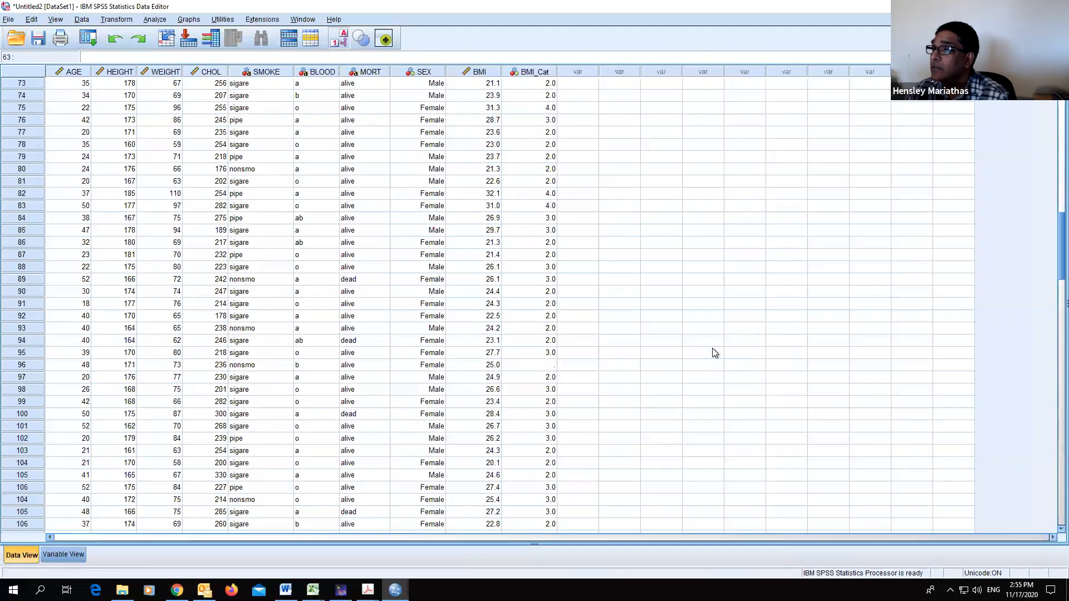
scroll(716, 353, "down", 2)
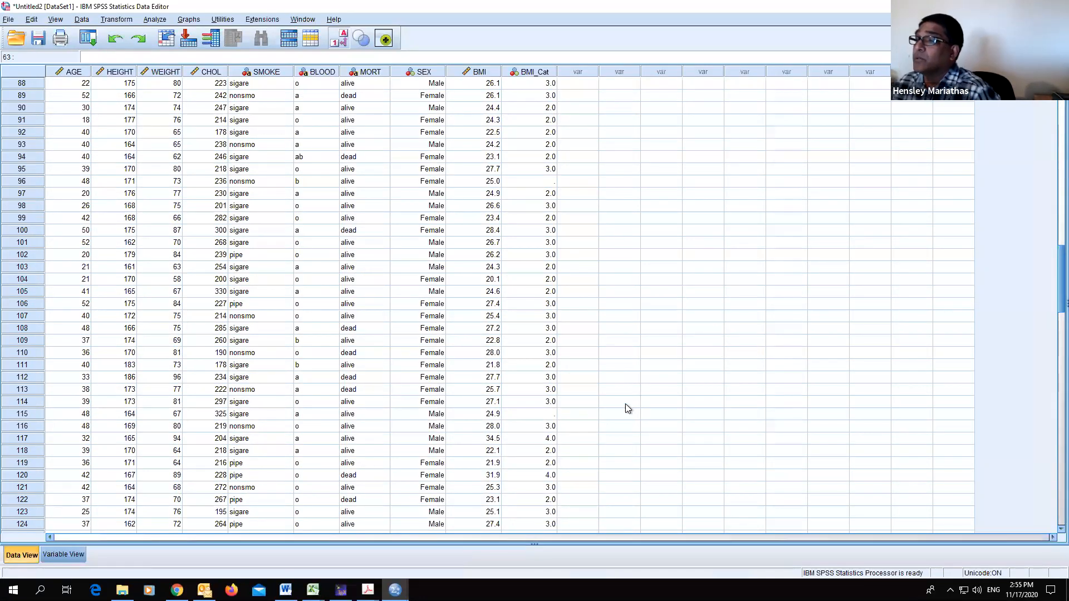
left_click(58, 555)
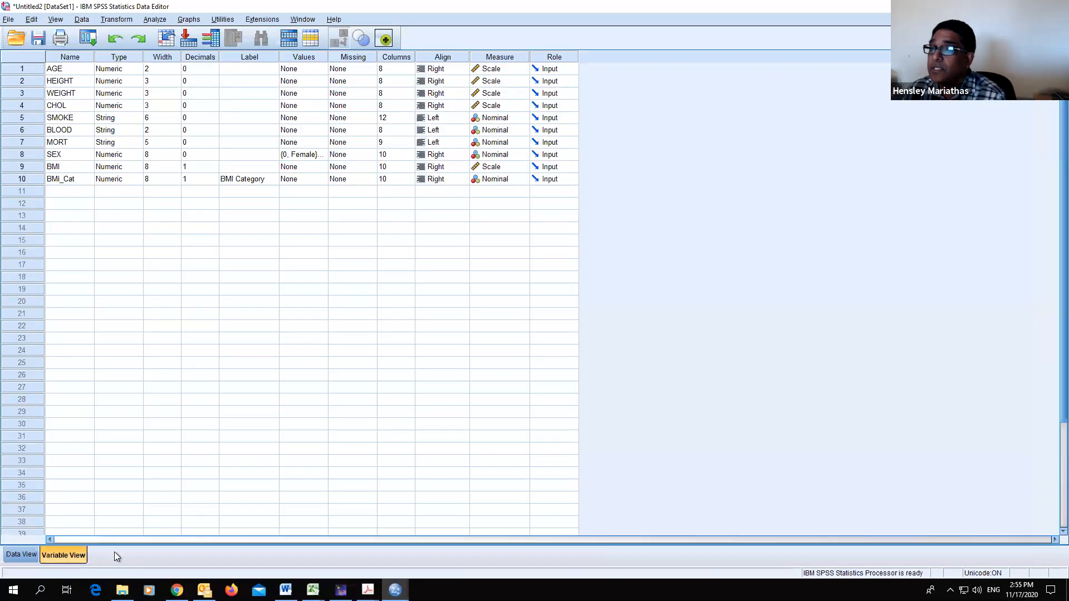
left_click(30, 553)
left_click(155, 18)
left_click(116, 19)
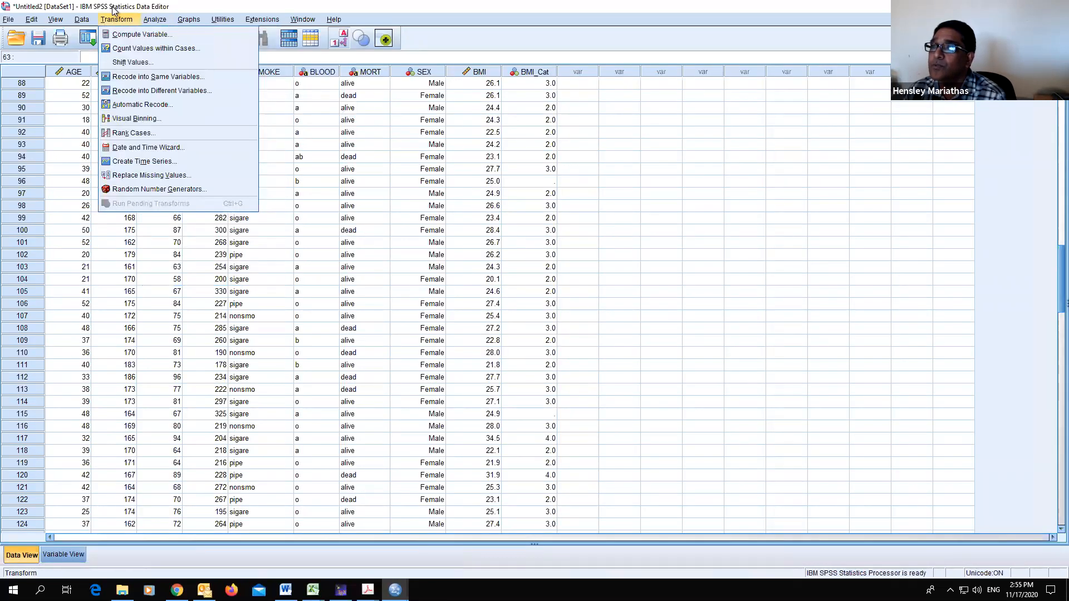
left_click(157, 91)
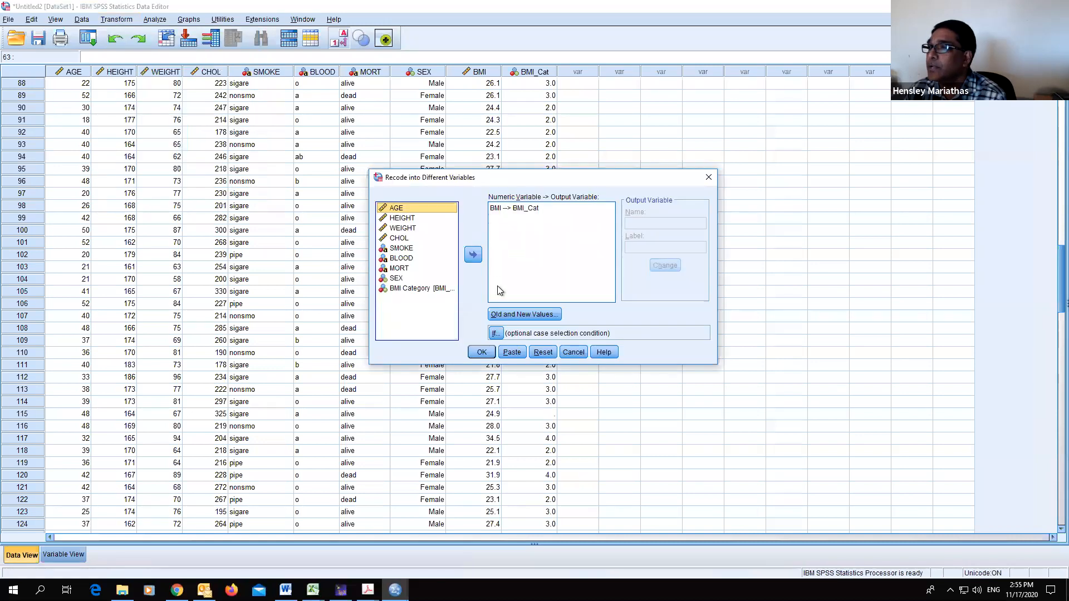
left_click(527, 315)
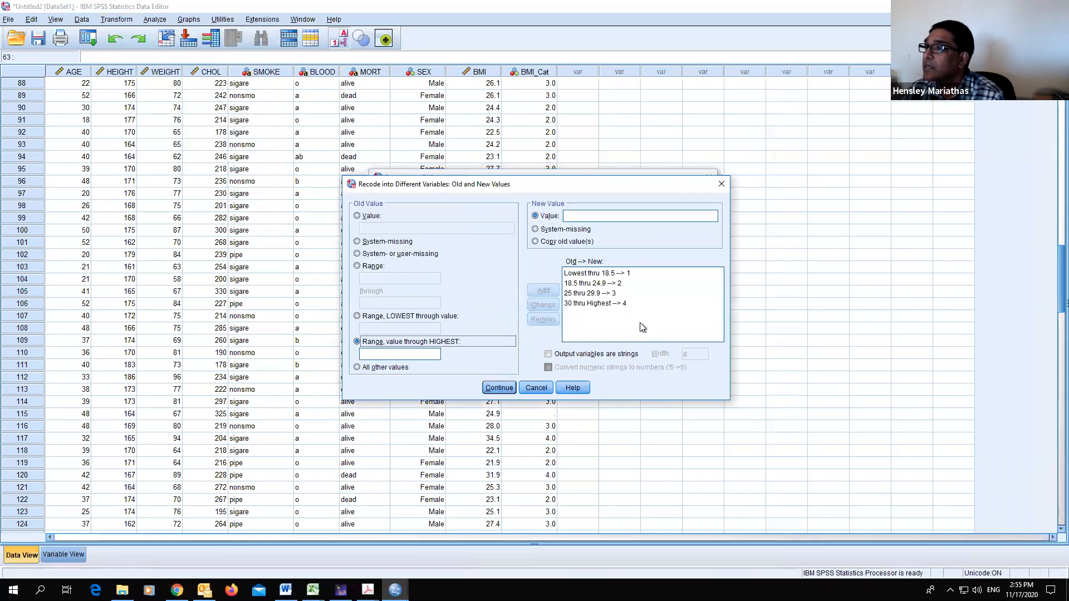
left_click(536, 389)
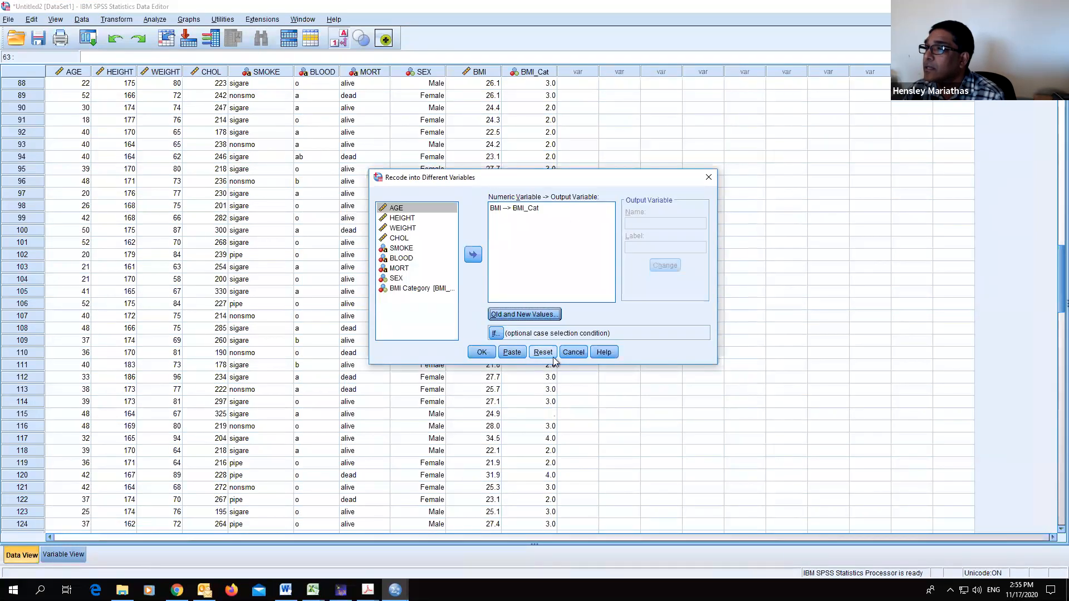
left_click(542, 352)
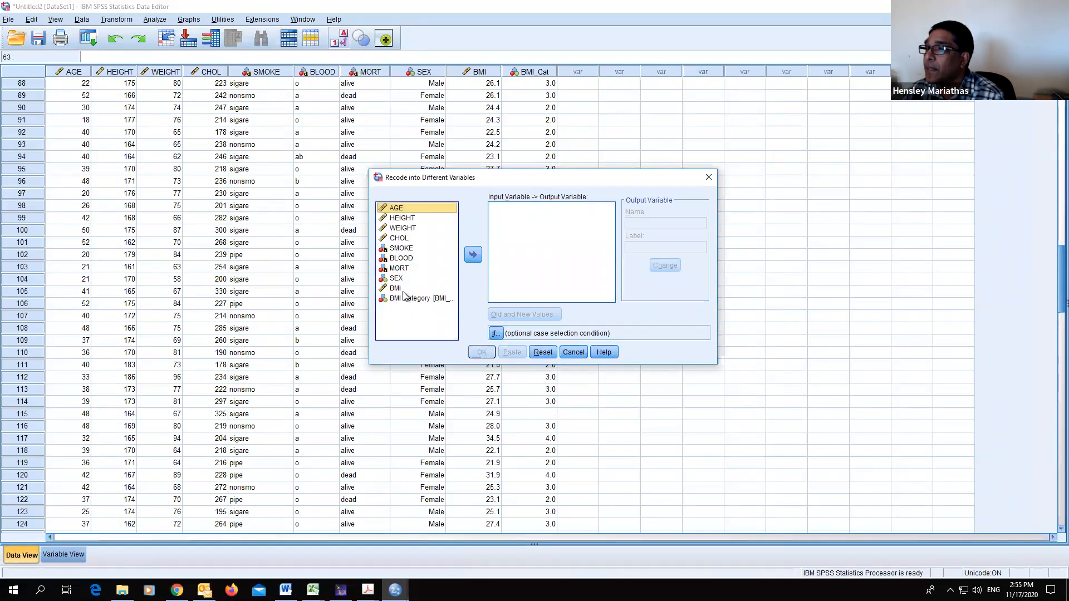
left_click(437, 288)
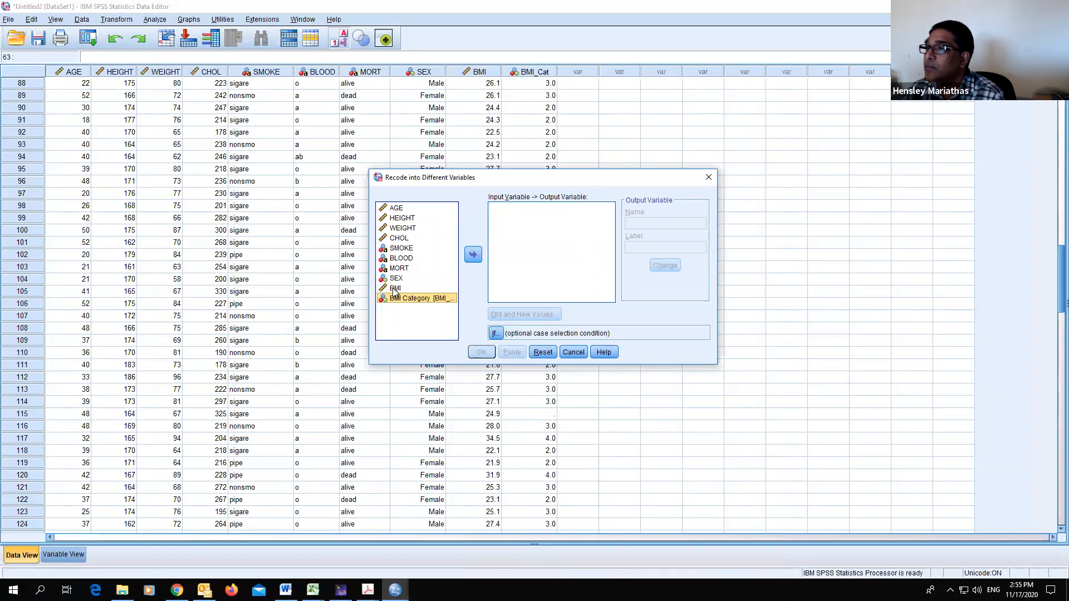
left_click(474, 255)
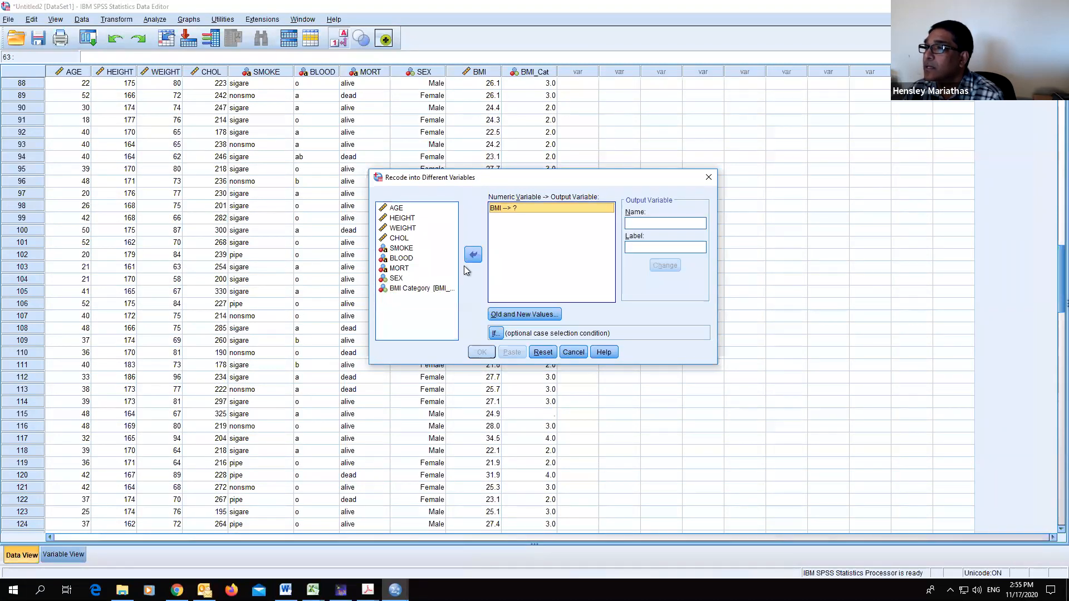
left_click(426, 288)
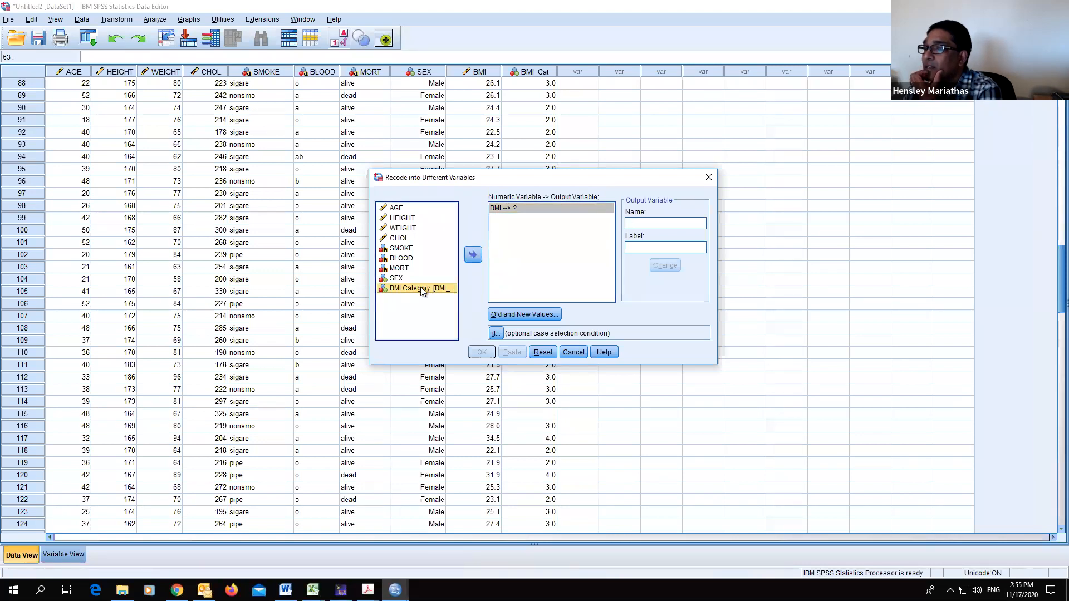
left_click(575, 353)
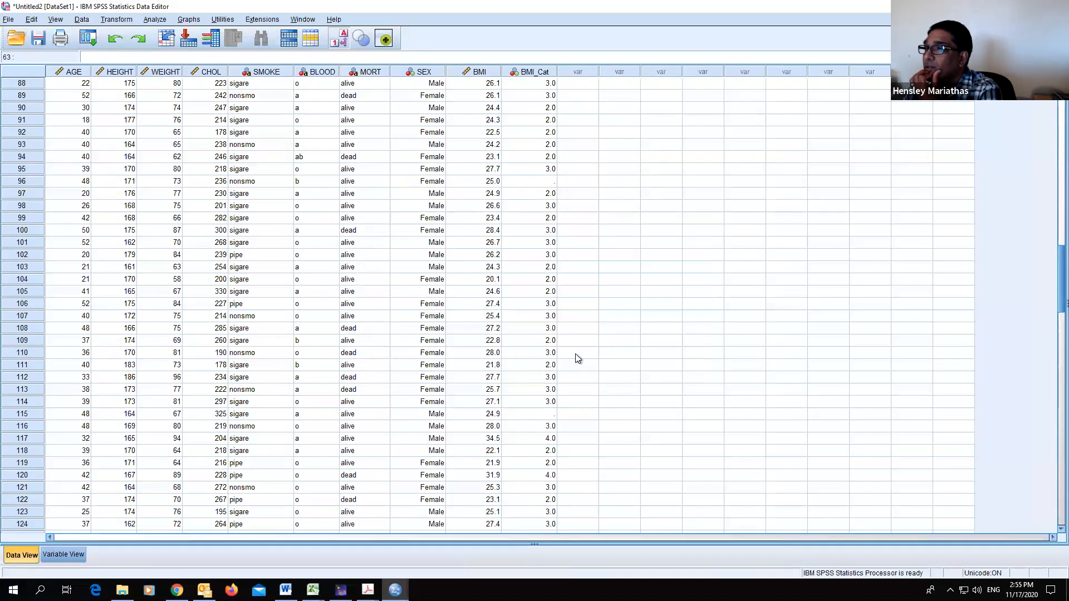
- Delete the BMI_Cat variable
scroll(575, 343, "up", 10)
scroll(573, 330, "up", 8)
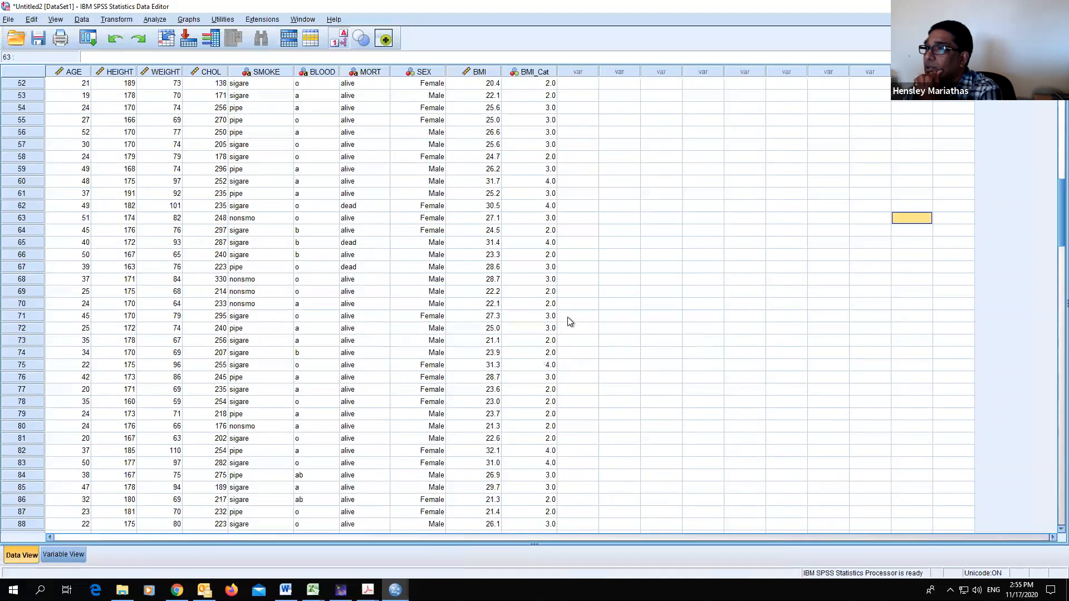
left_click(56, 555)
left_click(66, 178)
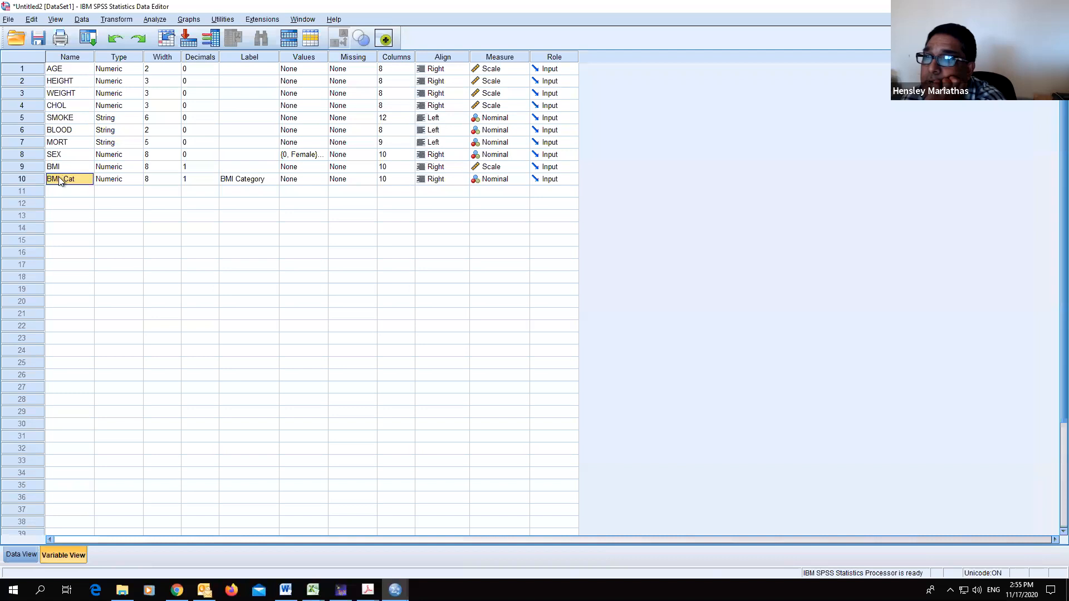
left_click(25, 176)
right_click(24, 176)
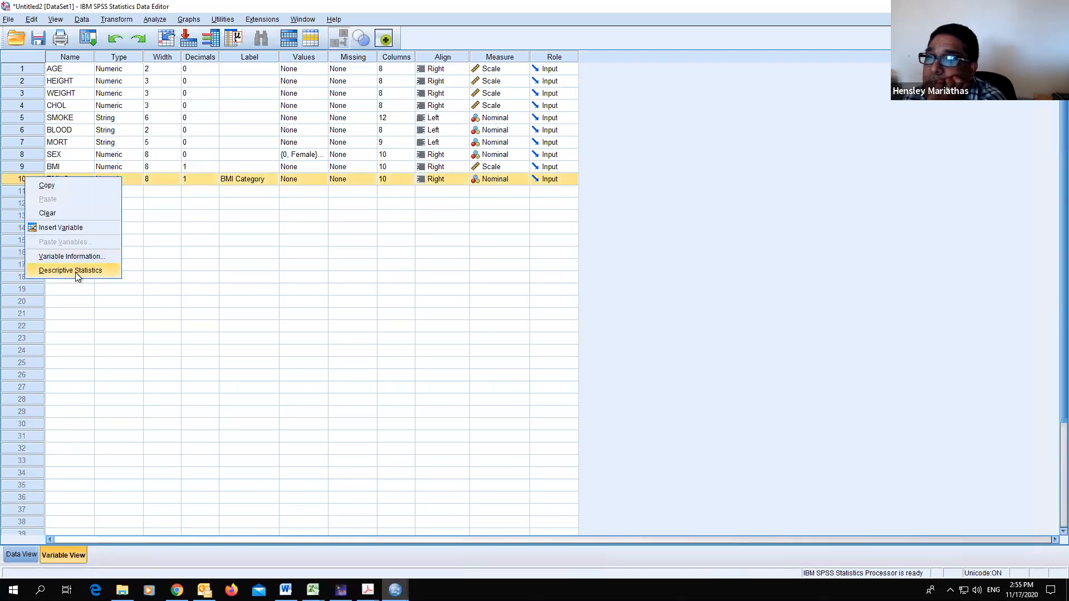
left_click(62, 215)
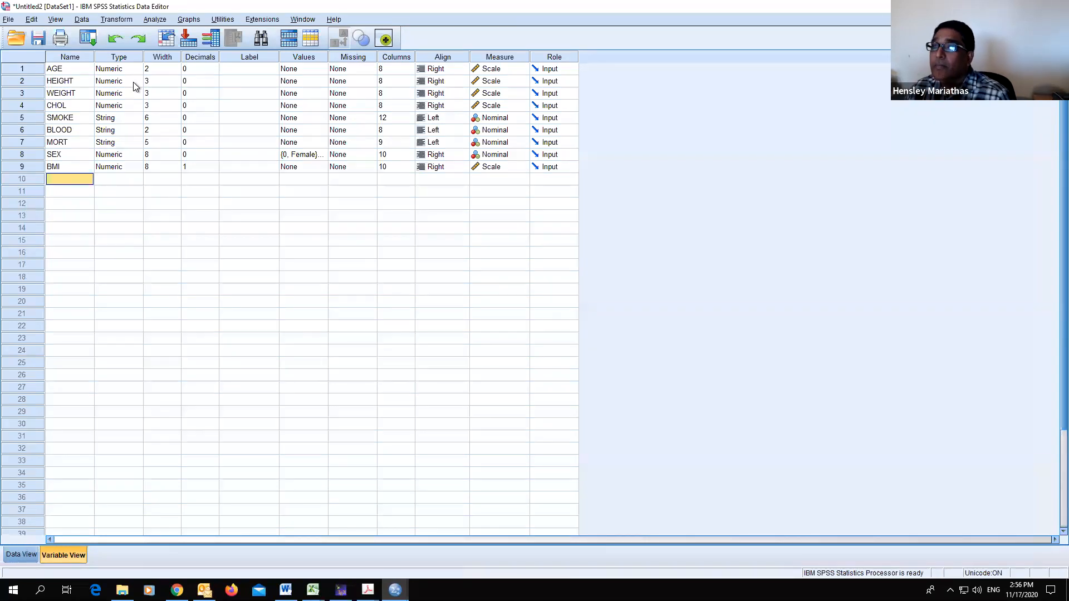
- Start a recode of BMI into a different variable named BMI_Cat with the label BMI Category
left_click(116, 20)
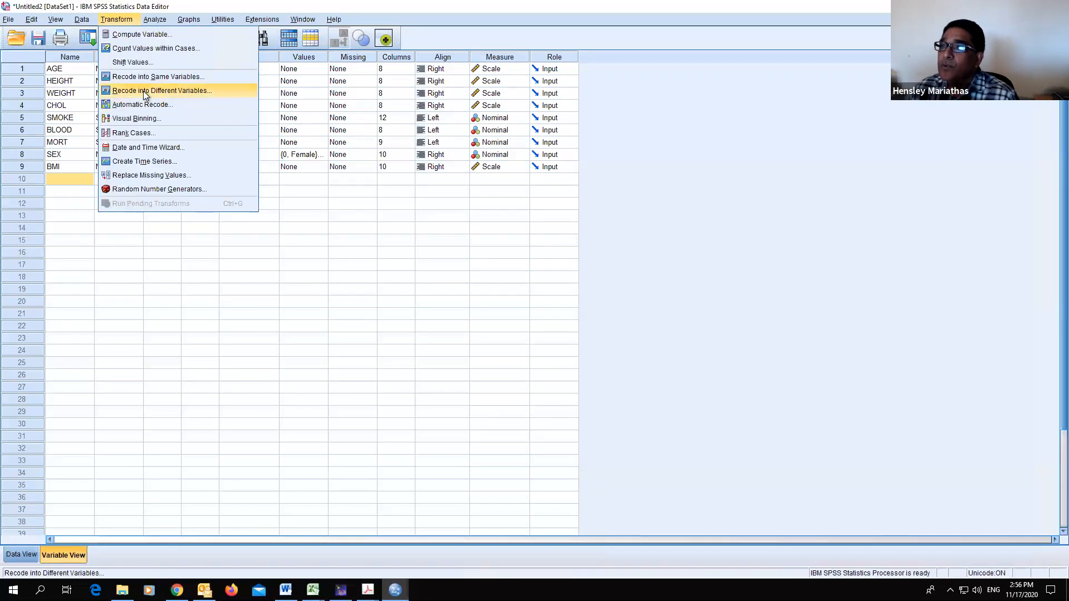
left_click(146, 92)
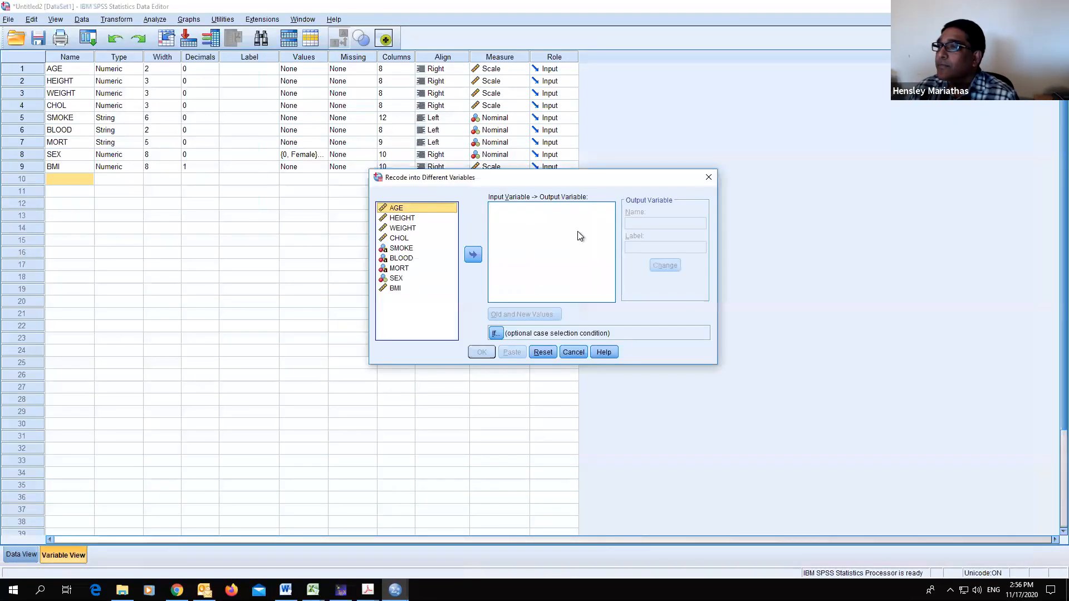
left_click(397, 288)
left_click(473, 255)
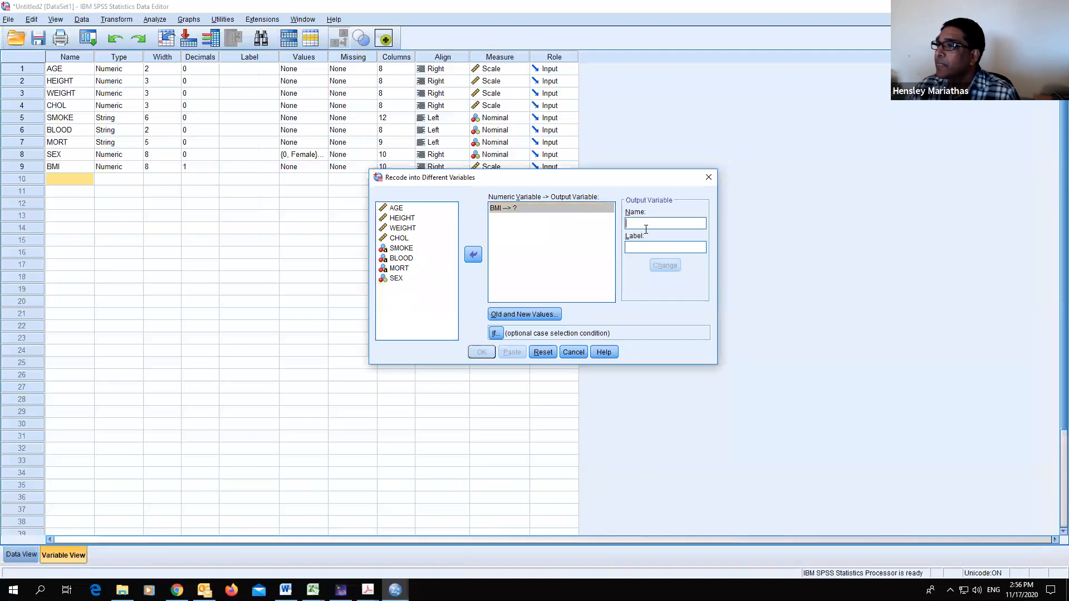
type("BMI_Cat")
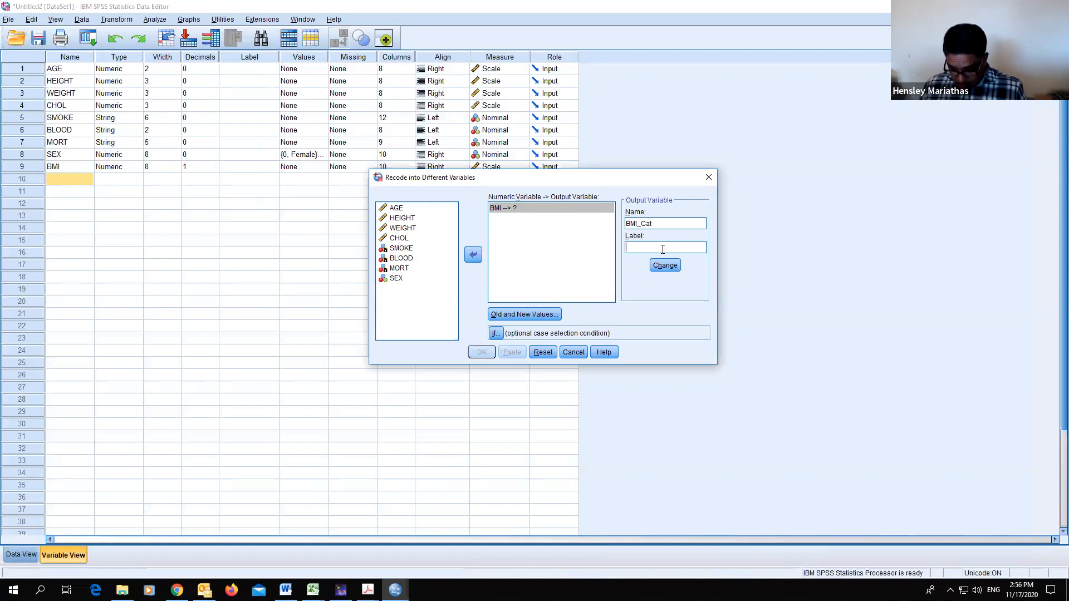
type("BMI Categ")
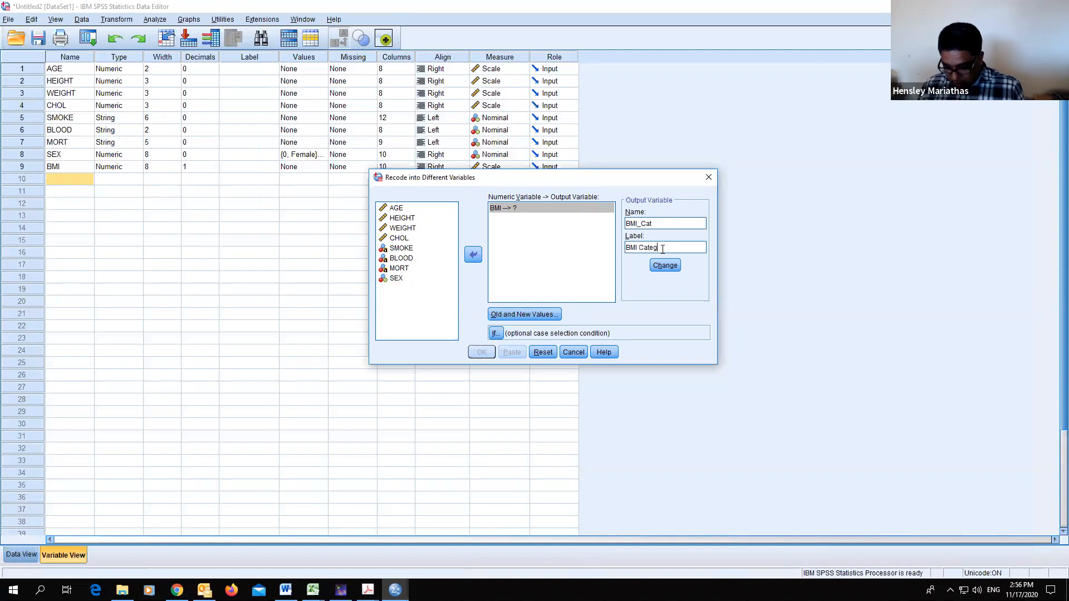
type("ory")
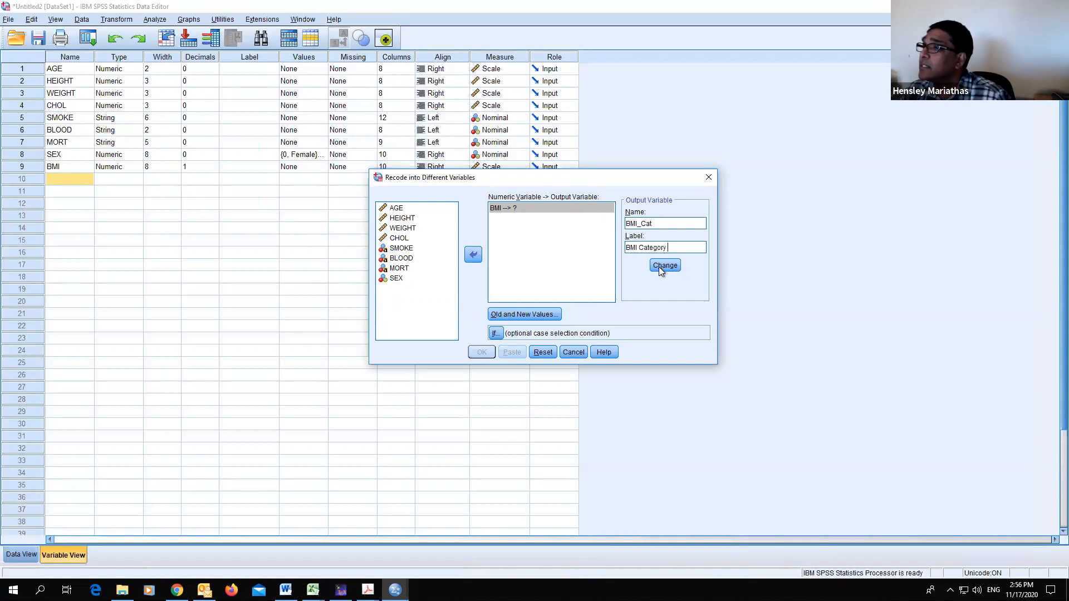
left_click(665, 265)
- Define the first recode rule mapping BMI from lowest through 18.5 to category 1
left_click(524, 316)
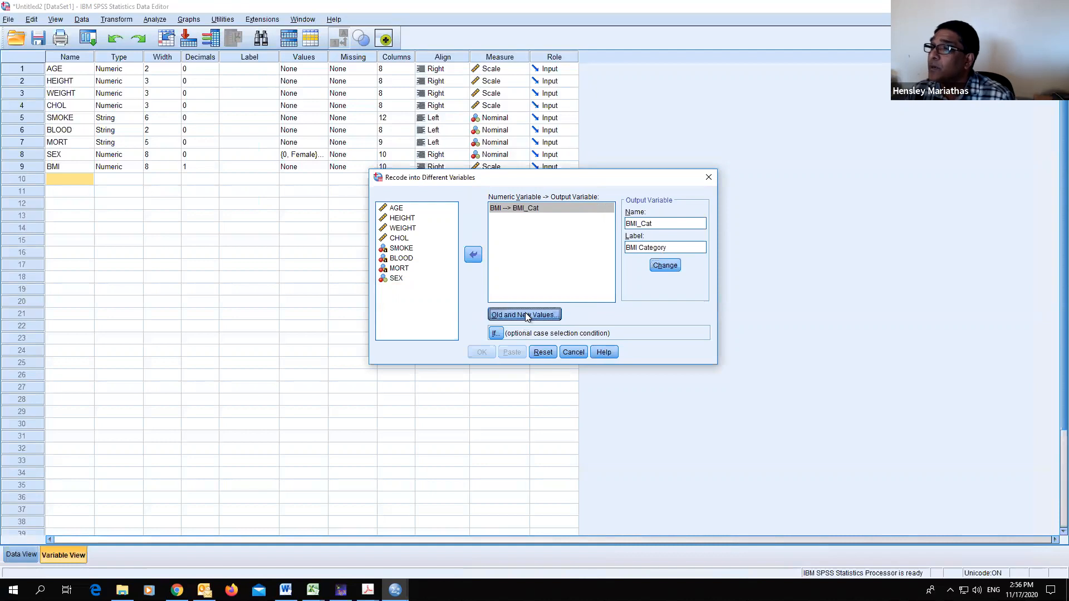
left_click(356, 315)
left_click(366, 328)
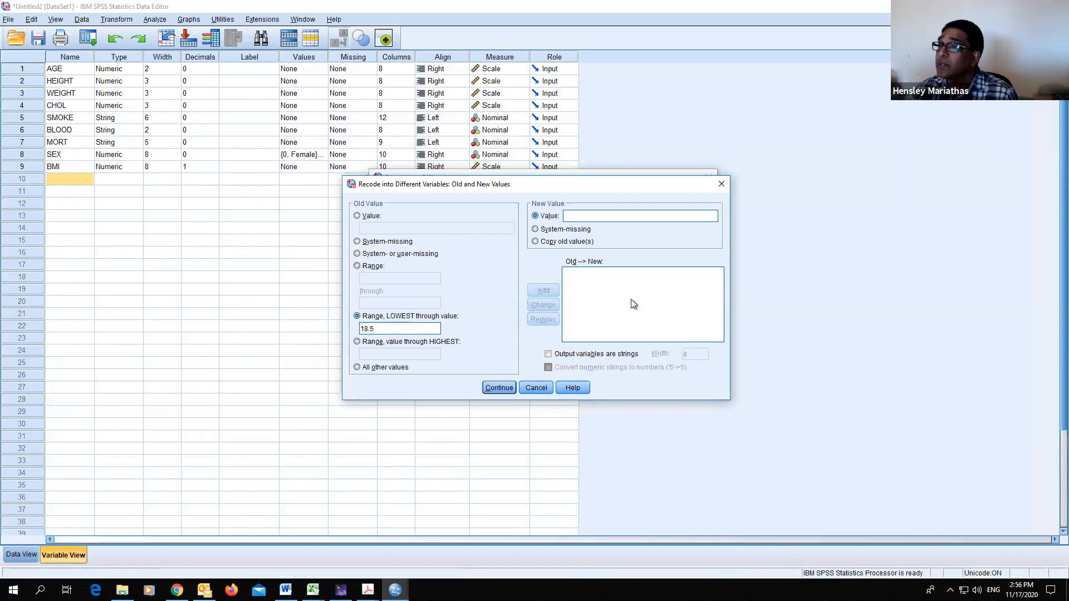
left_click(617, 218)
type("1")
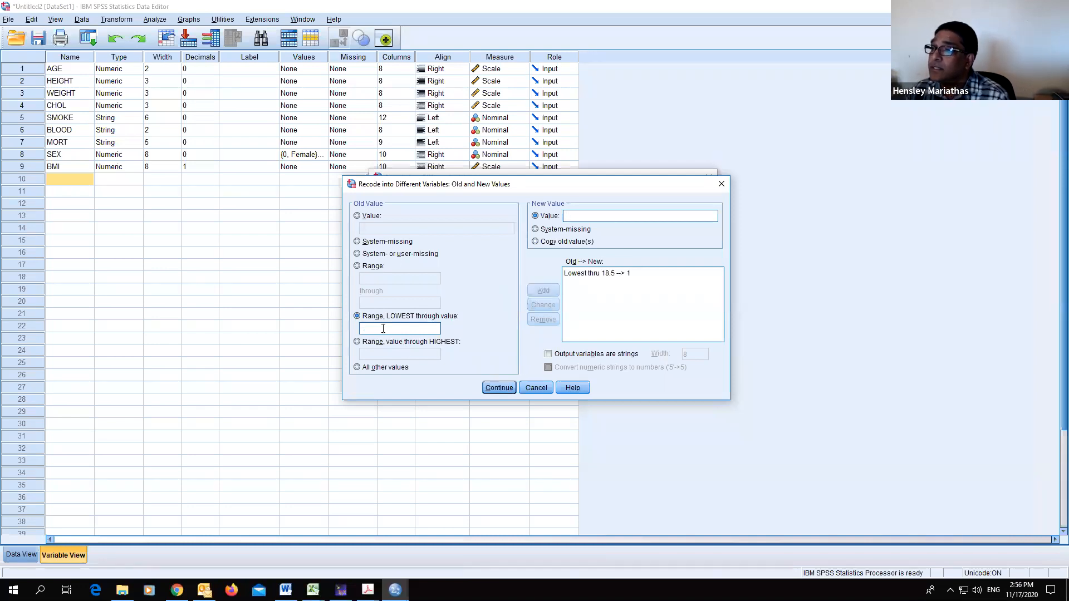
- Add a recode rule mapping BMI range 18.5 through 24.9 to category 2
left_click(357, 266)
left_click(381, 279)
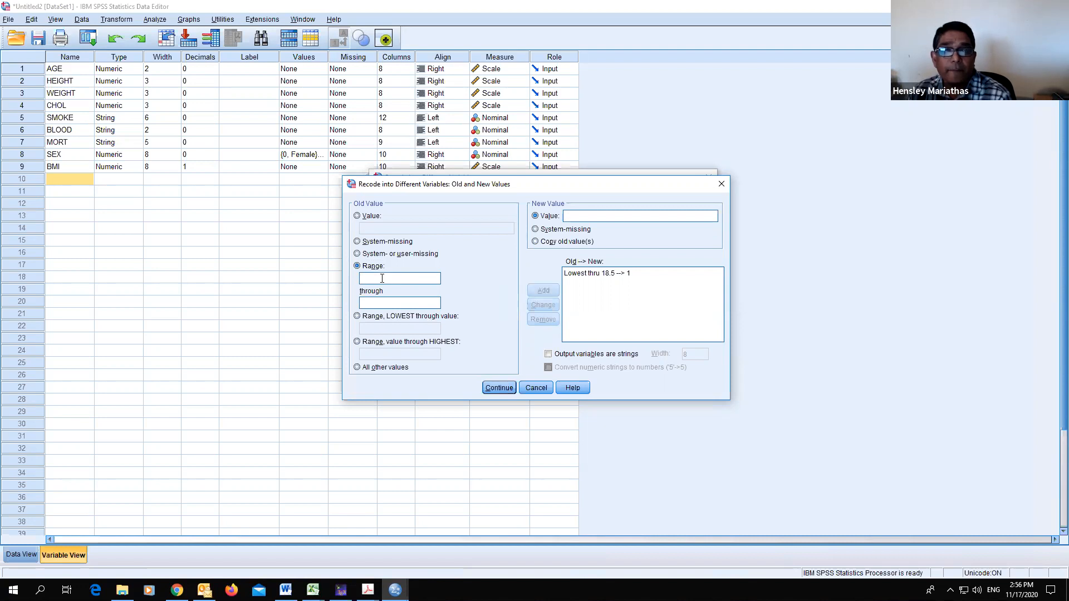
type("18.5")
key("Tab")
type("24.")
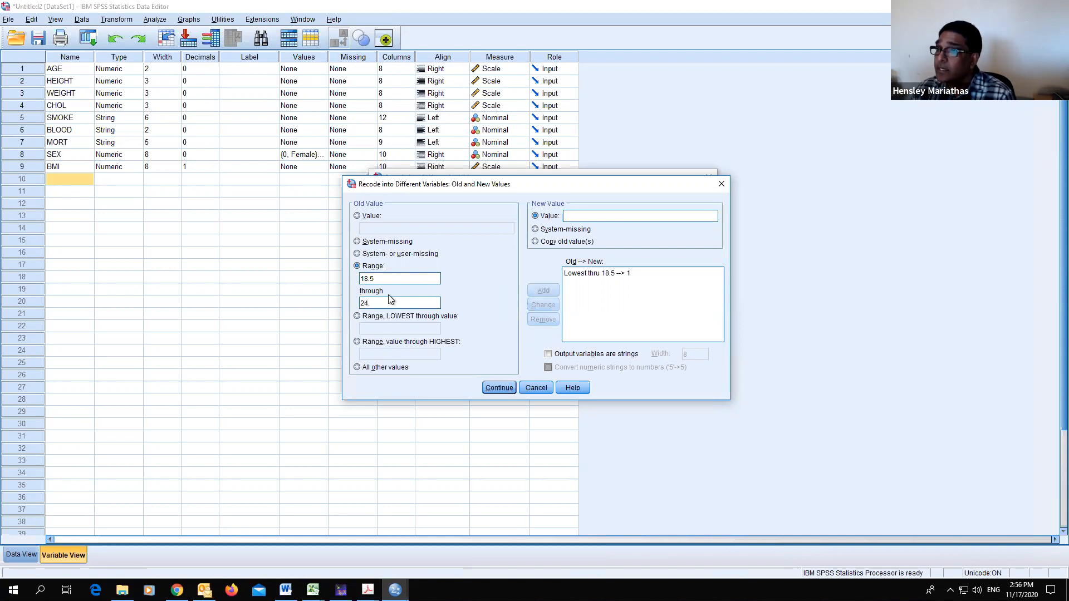
type("9")
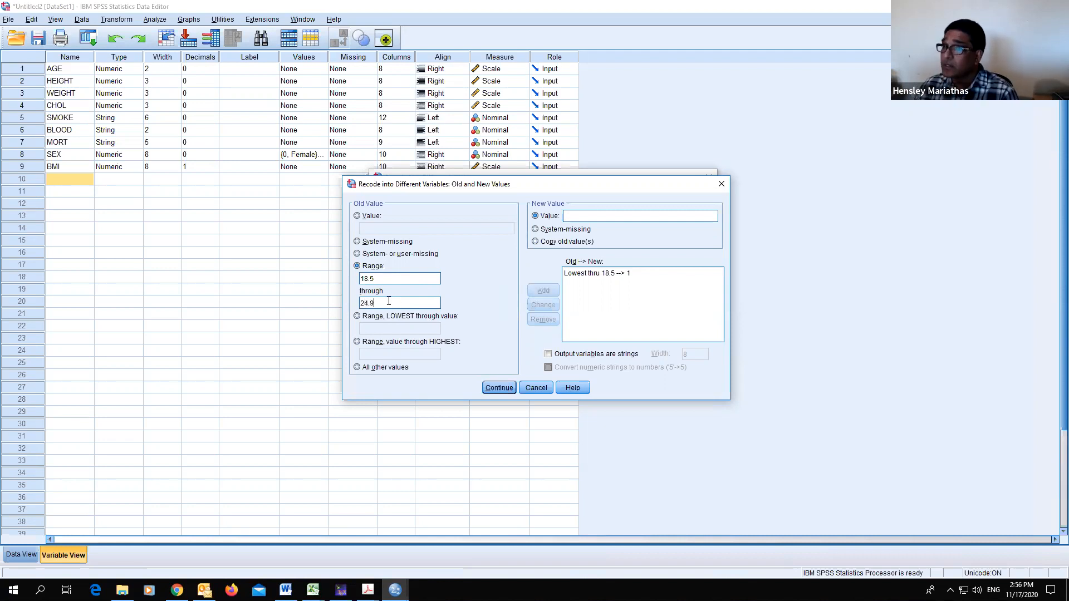
type(" --> 2")
left_click(542, 290)
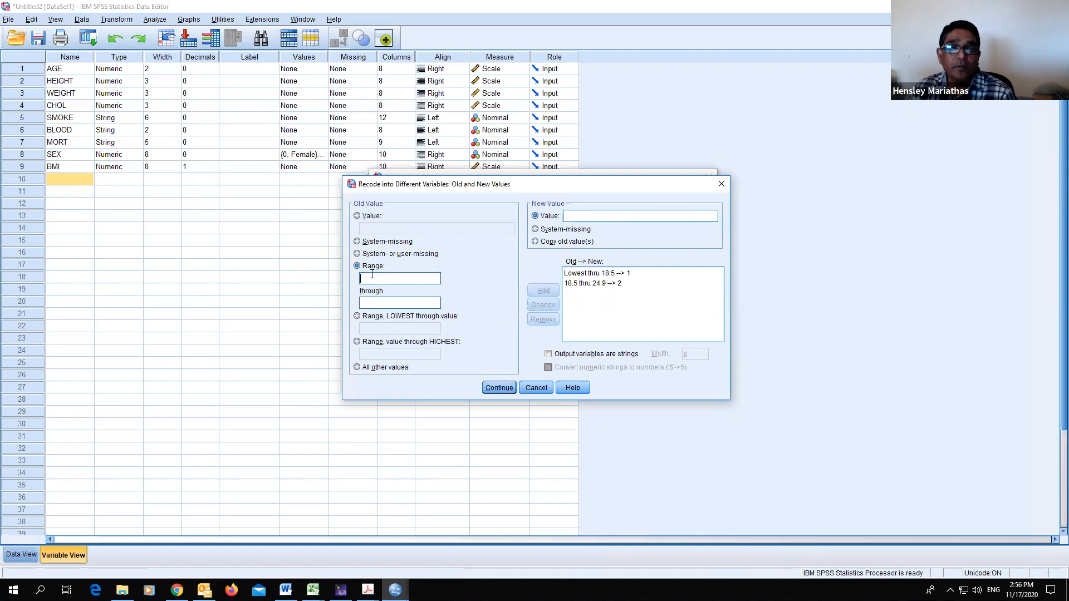
- Add a recode rule mapping BMI range 25 through 29.9 to category 3
type("2")
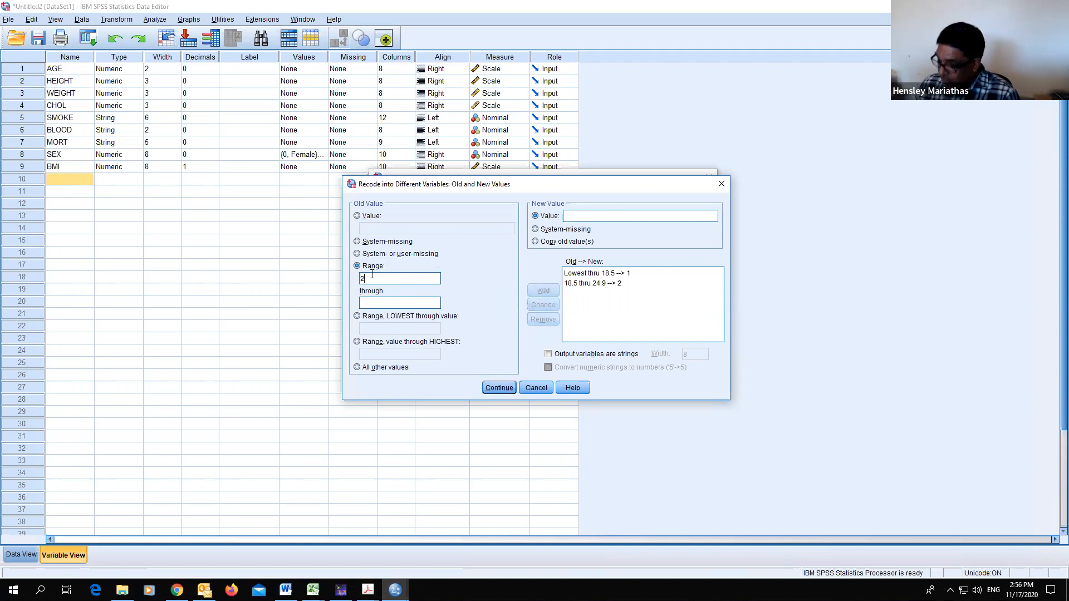
type("5")
key("Tab")
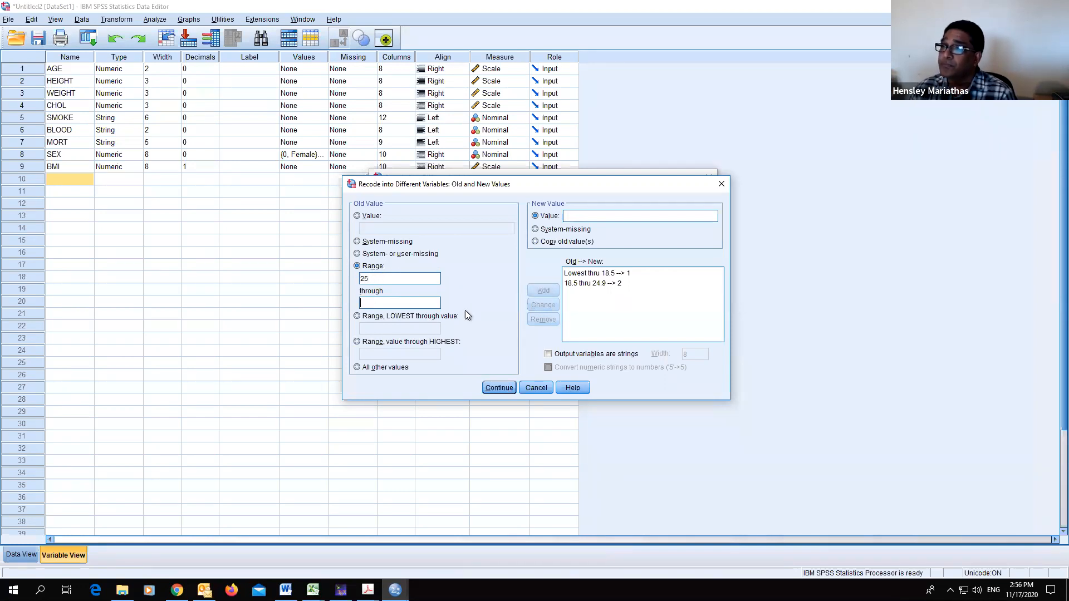
type("29.9")
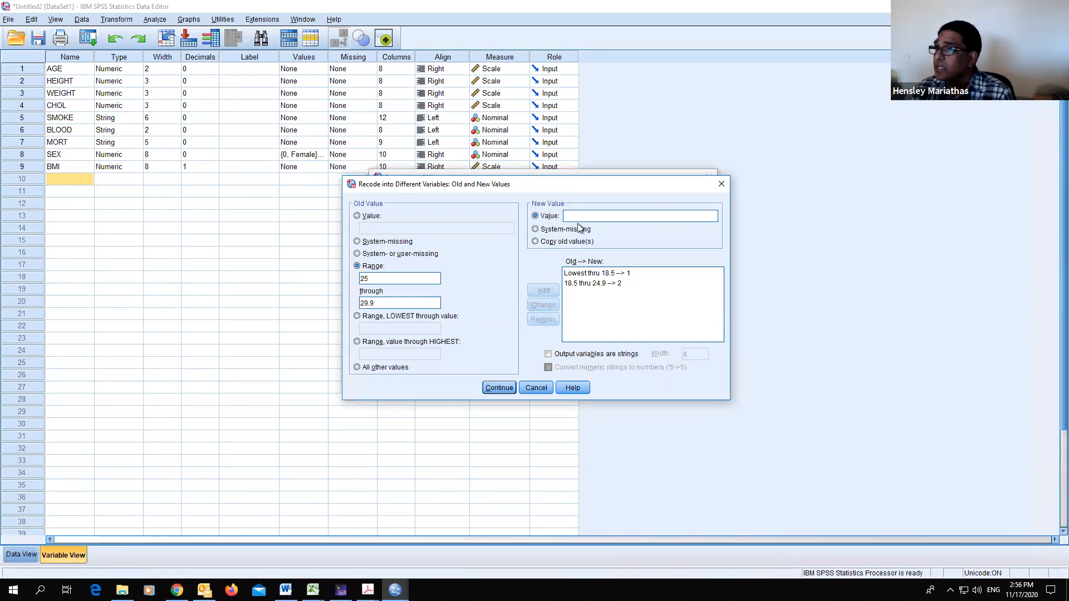
left_click(579, 215)
type("3")
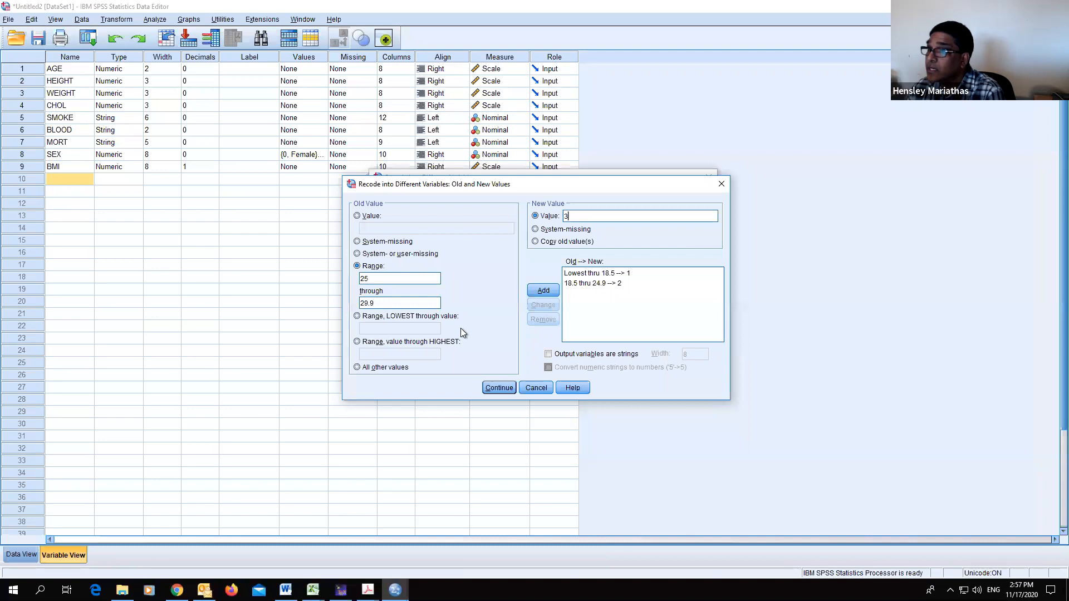
left_click(541, 291)
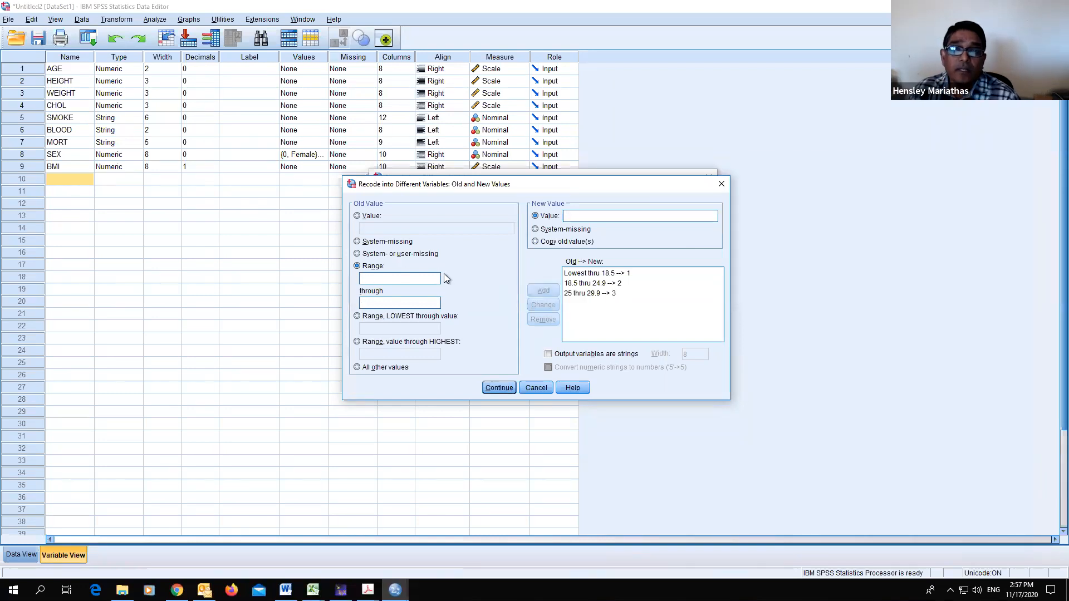
- Add a rule mapping BMI 30 through highest to category 4 and run the recode
left_click(357, 342)
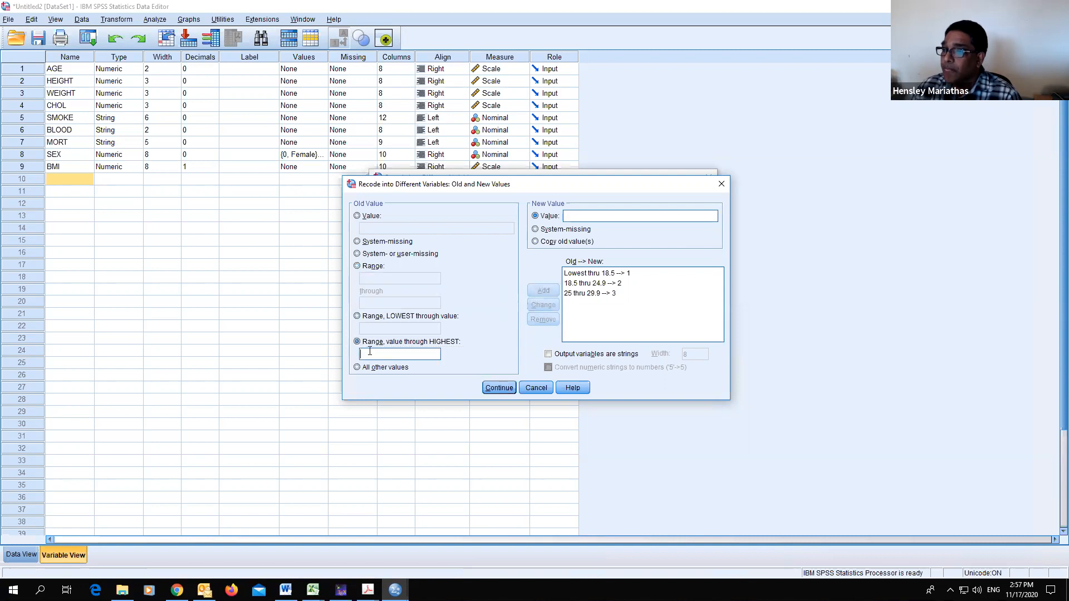
type("30")
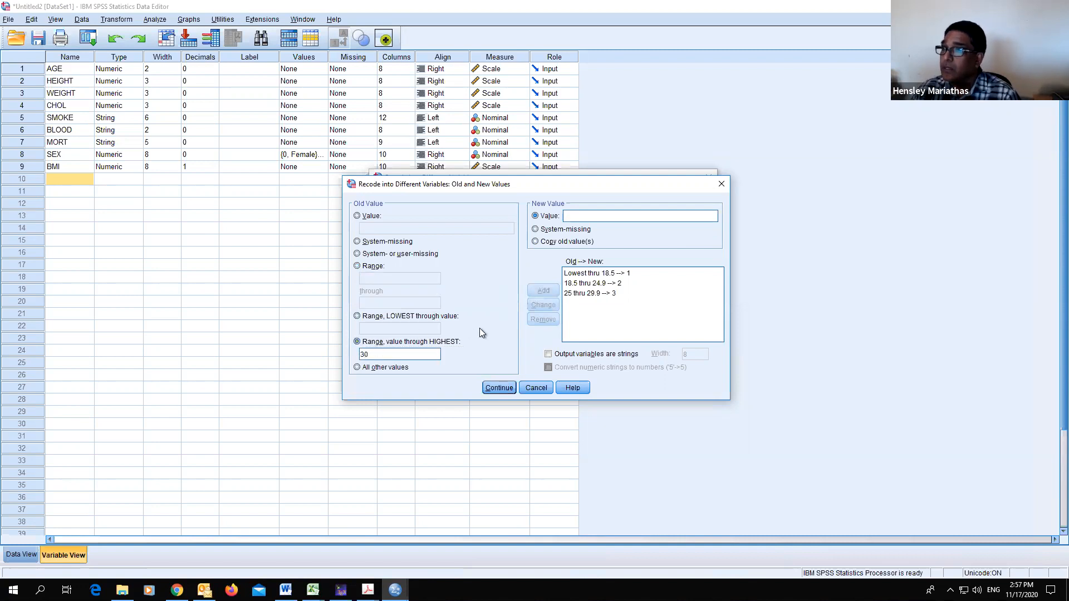
type("4")
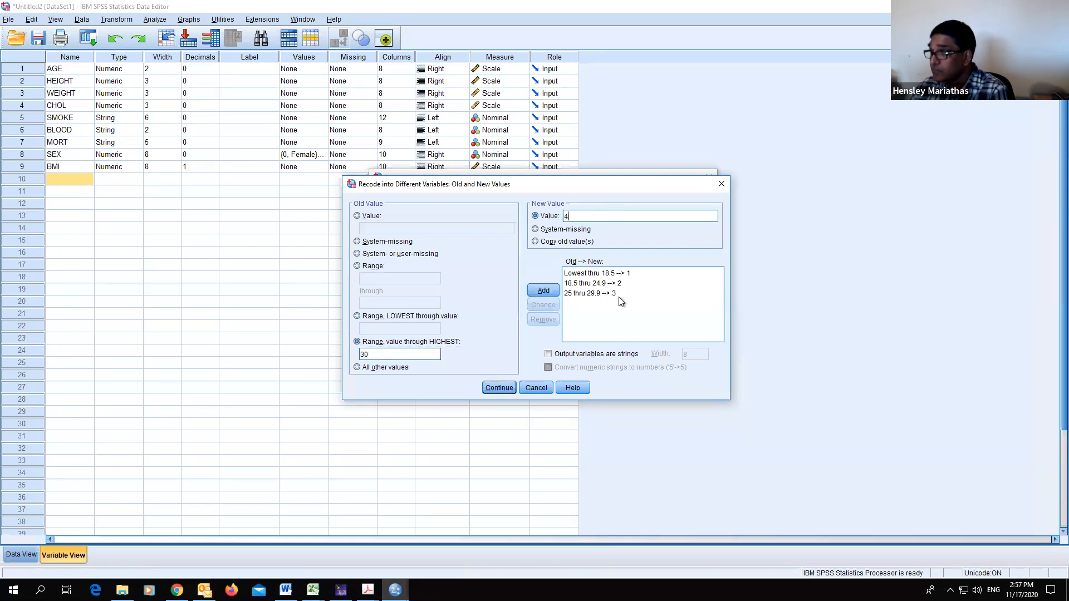
left_click(551, 289)
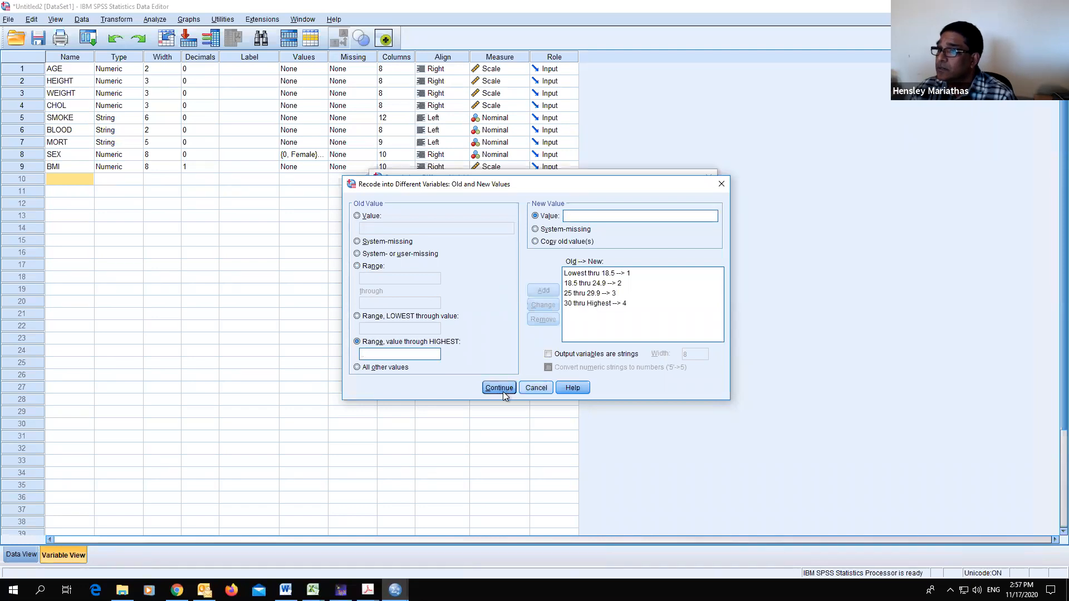
left_click(499, 388)
left_click(480, 352)
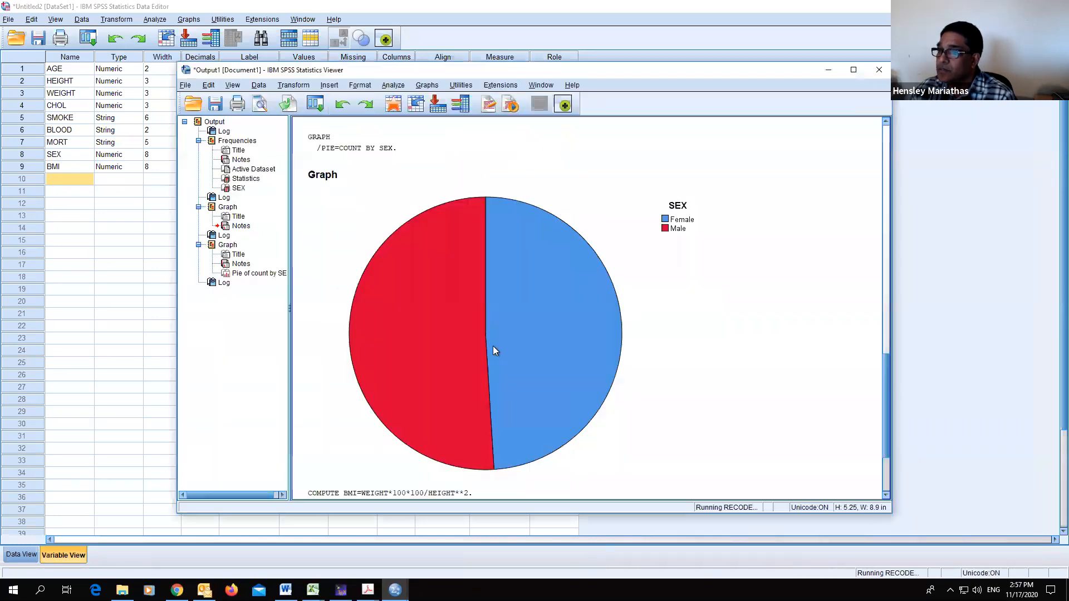
- Review the new BMI_Cat column against the BMI values in the data, then return to the variable definitions
left_click(21, 555)
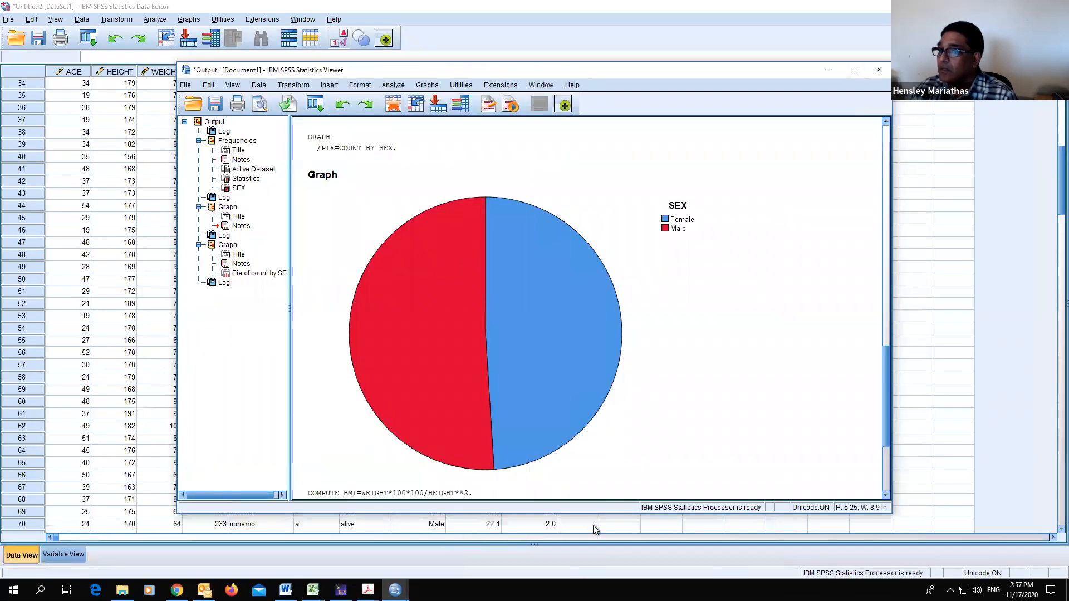
left_click(593, 525)
scroll(613, 448, "up", 3)
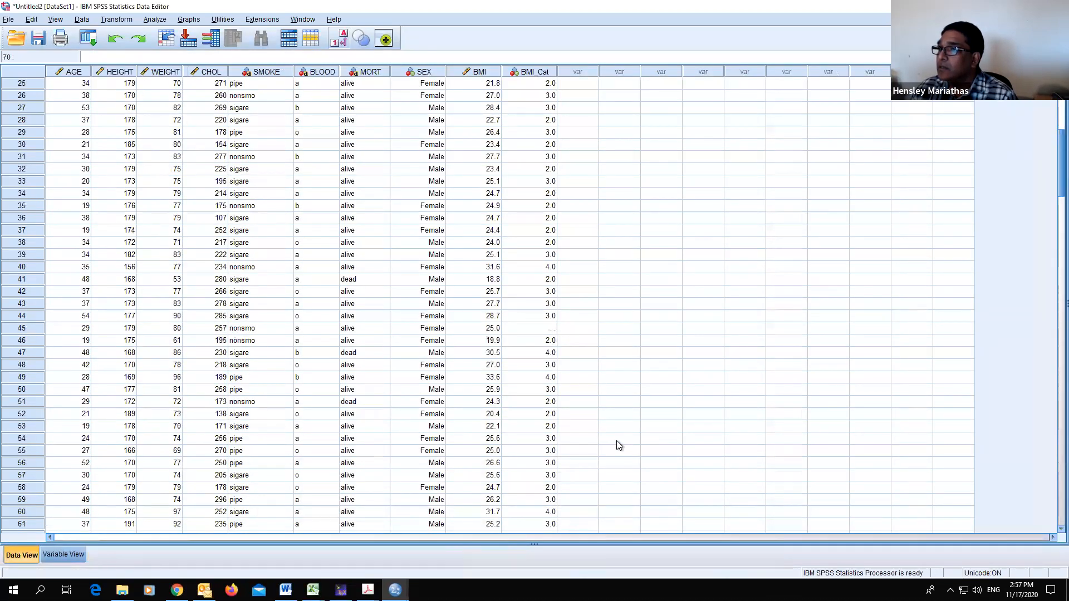
scroll(621, 432, "up", 4)
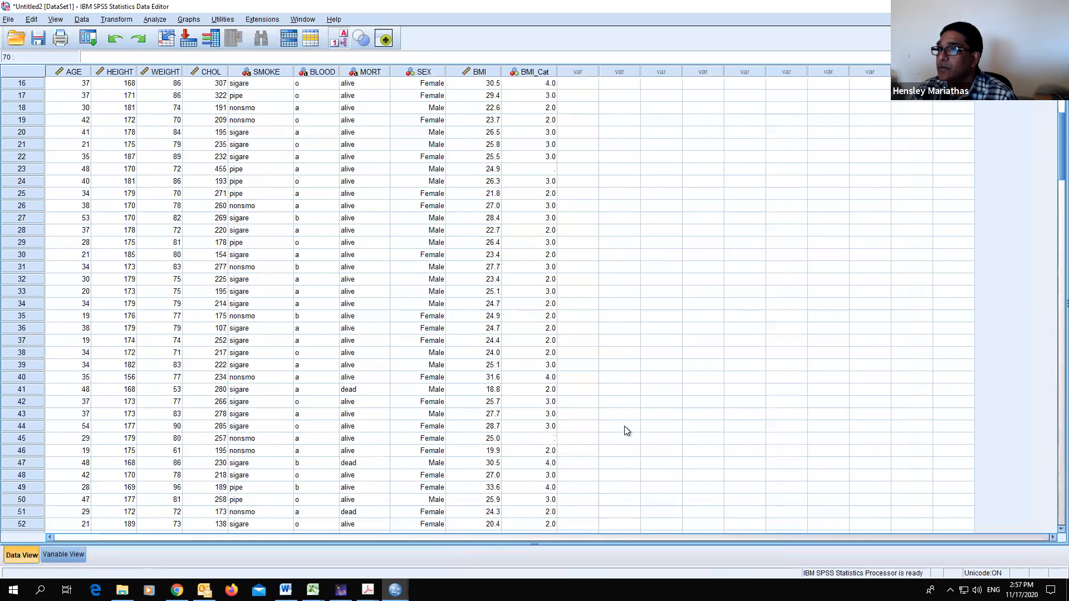
scroll(625, 429, "up", 4)
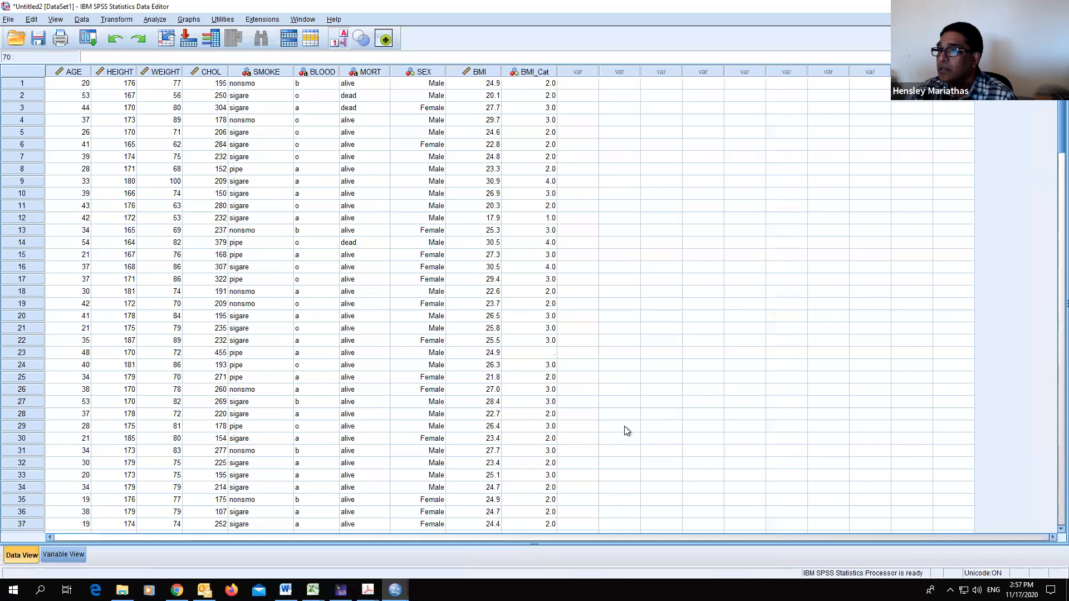
left_click(552, 353)
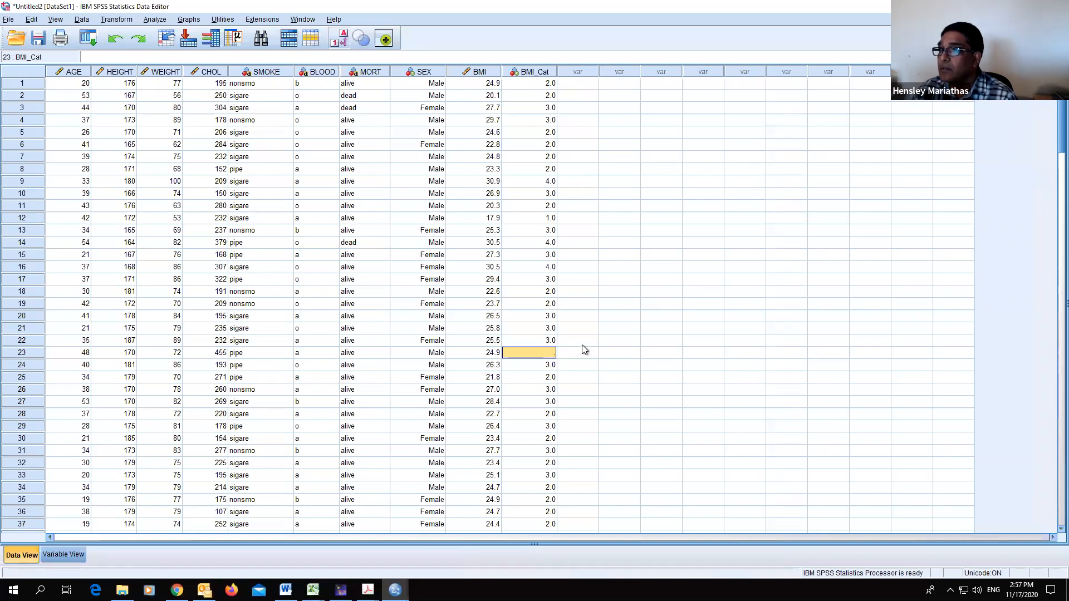
scroll(583, 349, "down", 4)
scroll(583, 349, "up", 4)
left_click(542, 74)
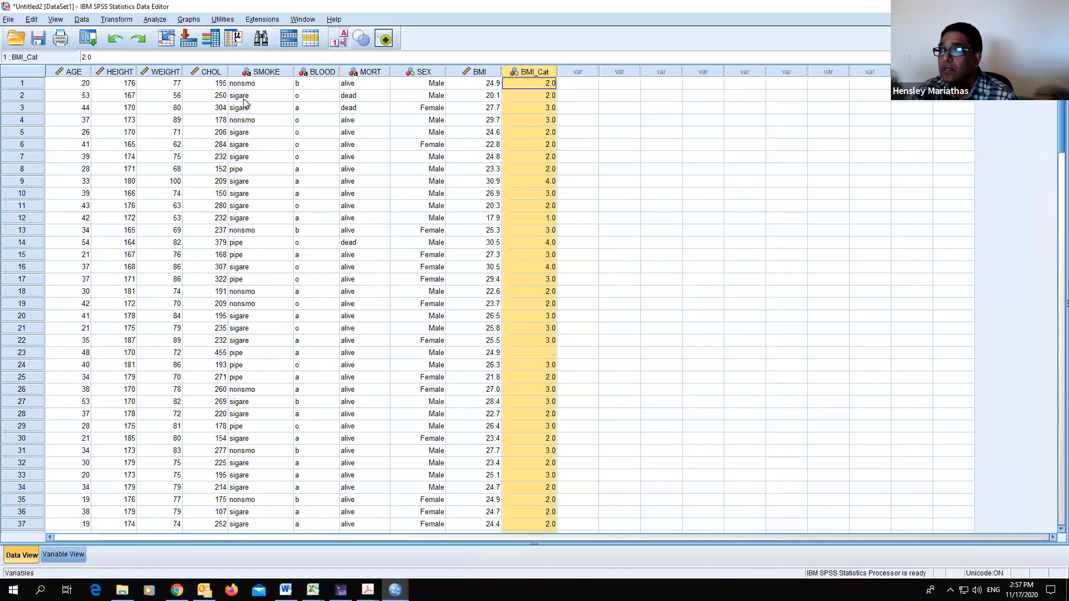
left_click(61, 554)
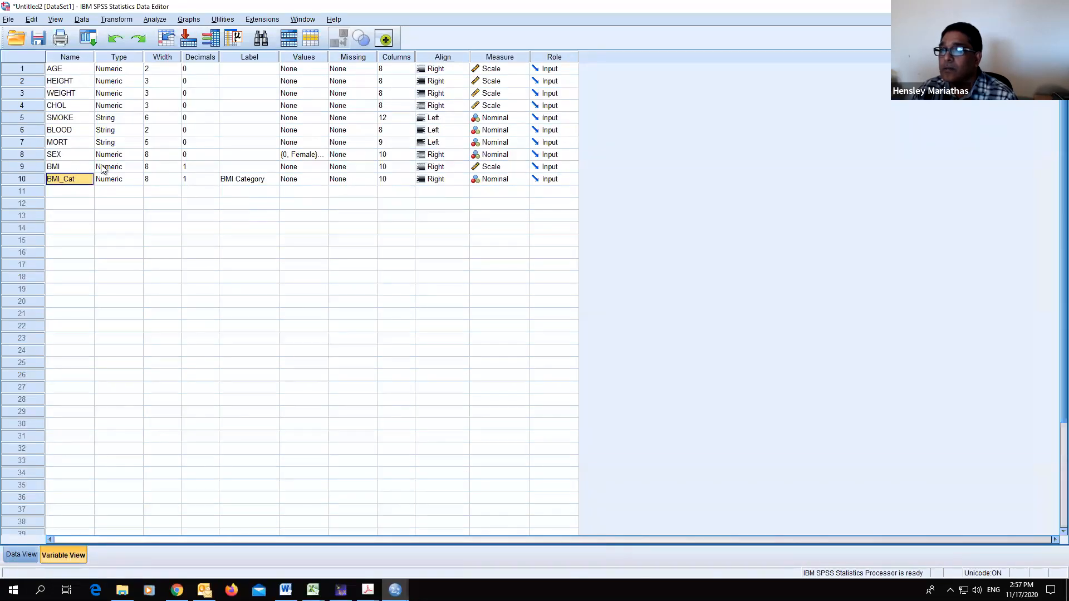
- Delete both the BMI and BMI_Cat variables
left_click(22, 167)
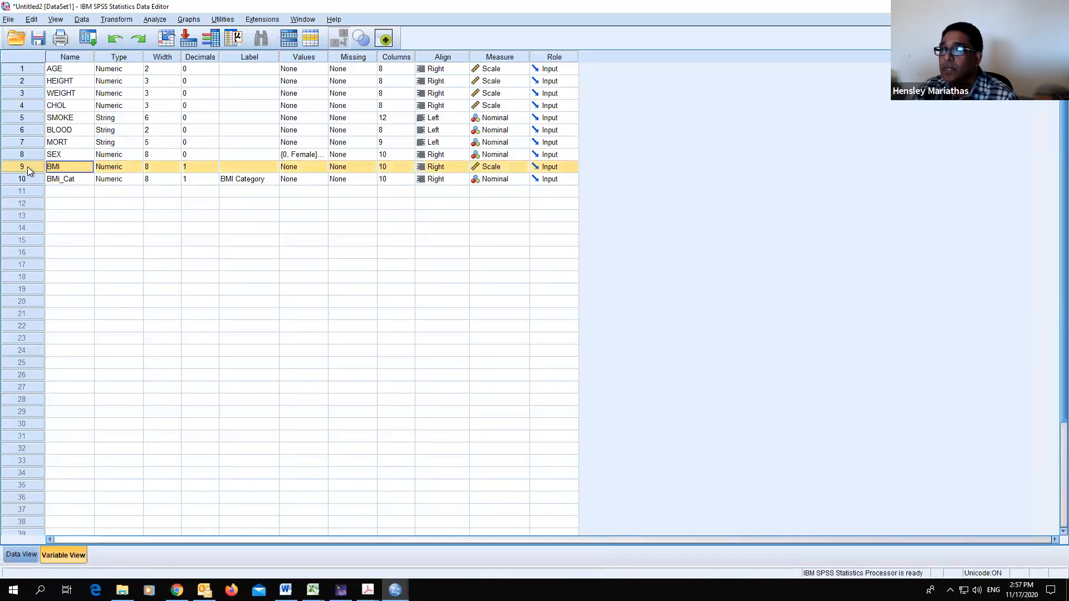
right_click(27, 166)
left_click(51, 202)
left_click(28, 165)
right_click(29, 166)
left_click(49, 202)
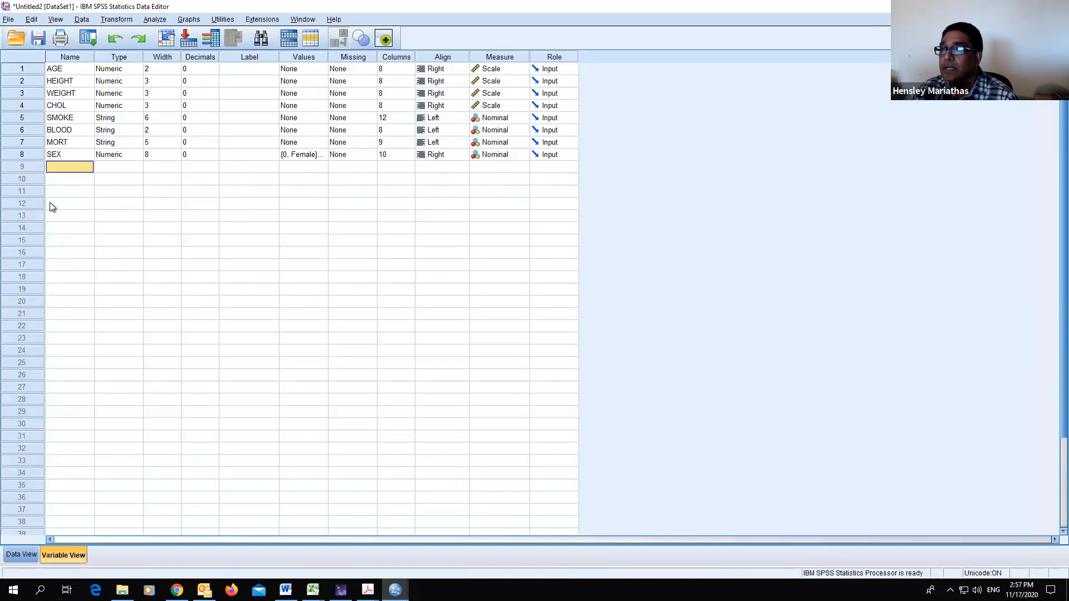
- Recompute BMI as WEIGHT*100*100/HEIGHT**2 and switch to the data view to see the new column
left_click(116, 19)
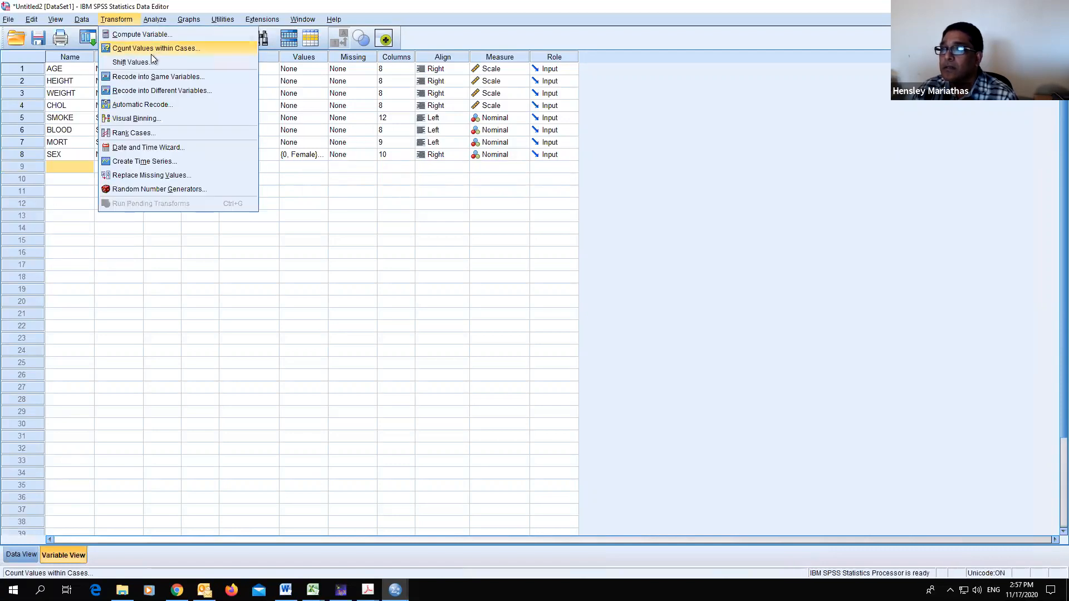
left_click(152, 34)
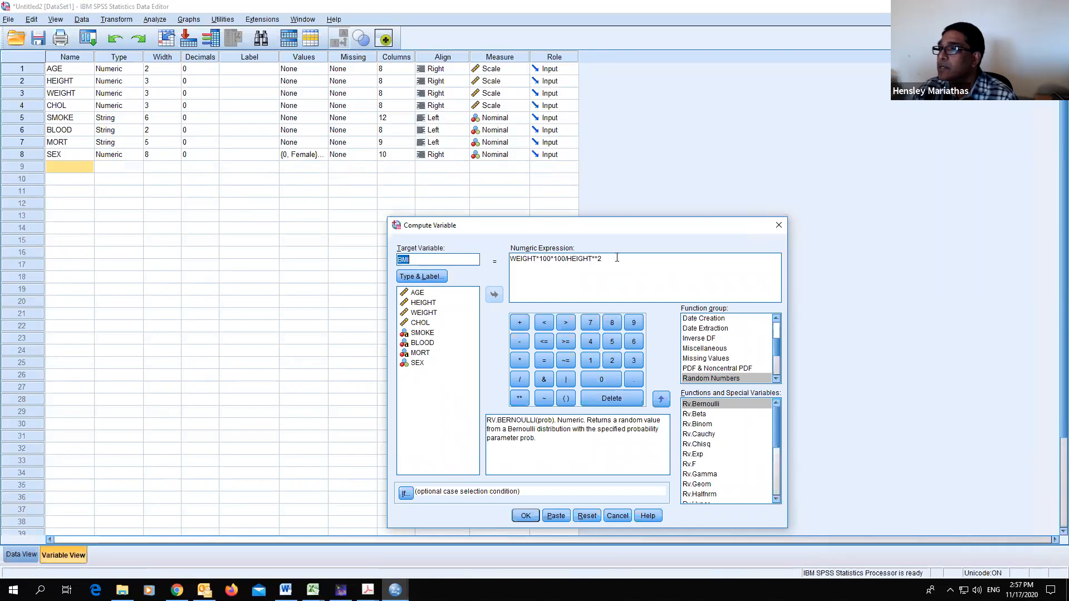
left_click(525, 516)
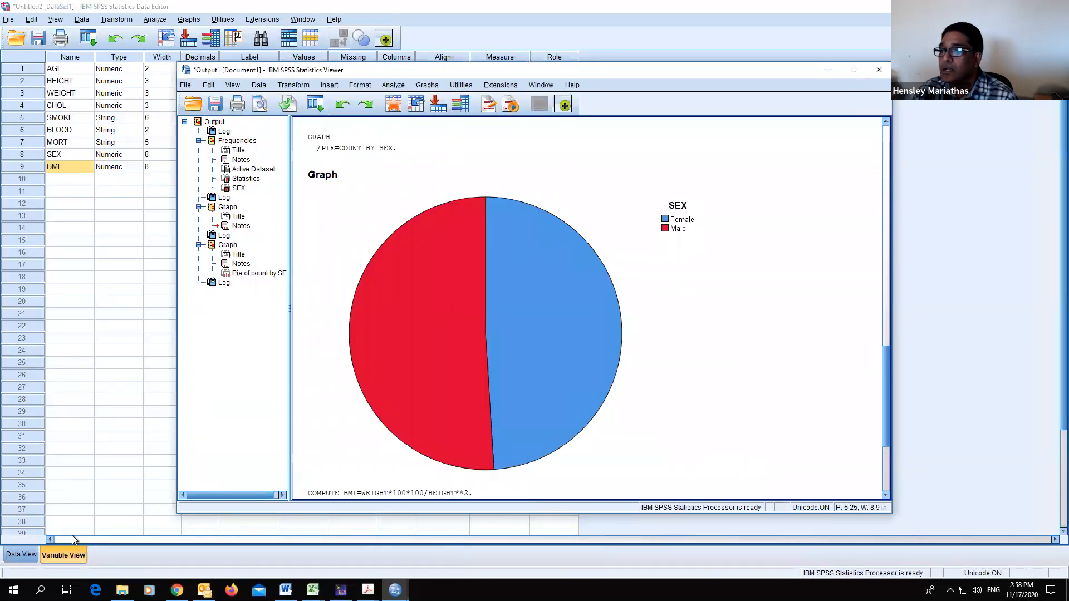
left_click(17, 556)
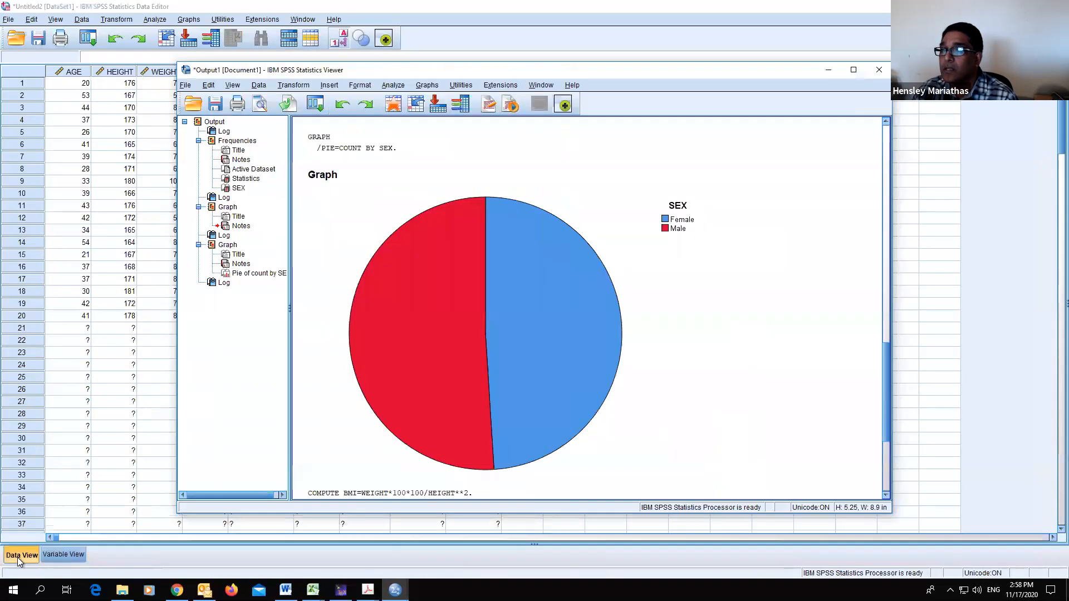
left_click(519, 523)
scroll(571, 421, "down", 4)
scroll(572, 422, "up", 4)
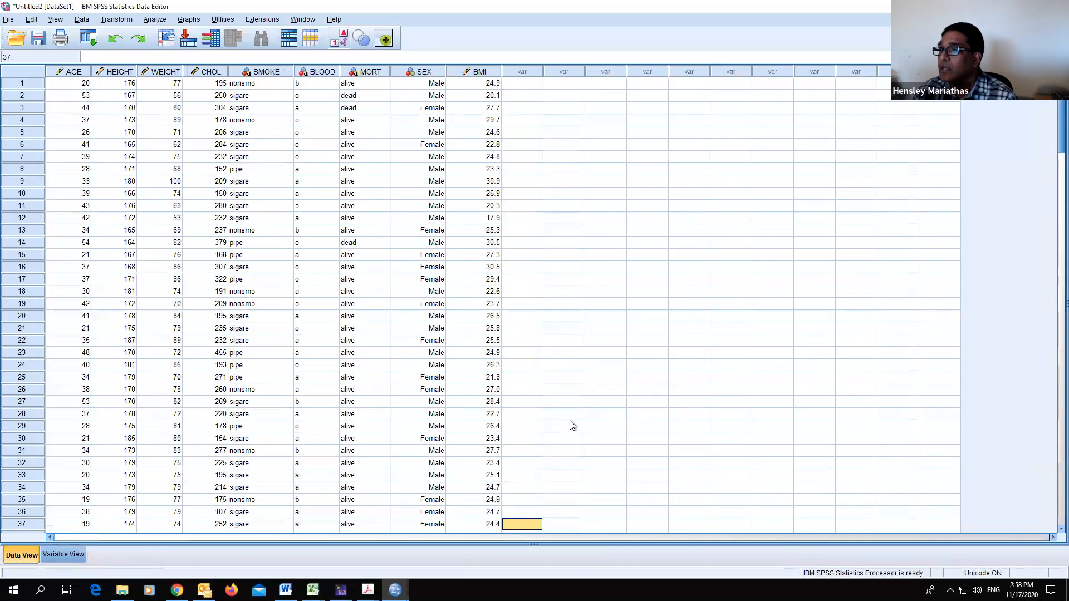
- Set up a recode of BMI into a new variable named BMI_Cat with the label BMI Category
left_click(117, 22)
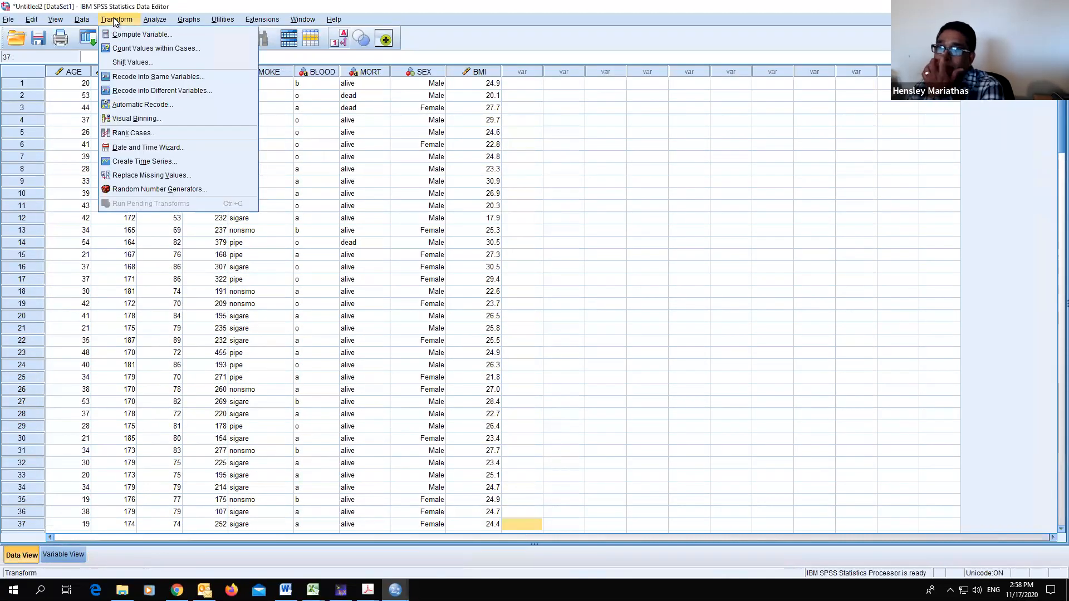
left_click(134, 91)
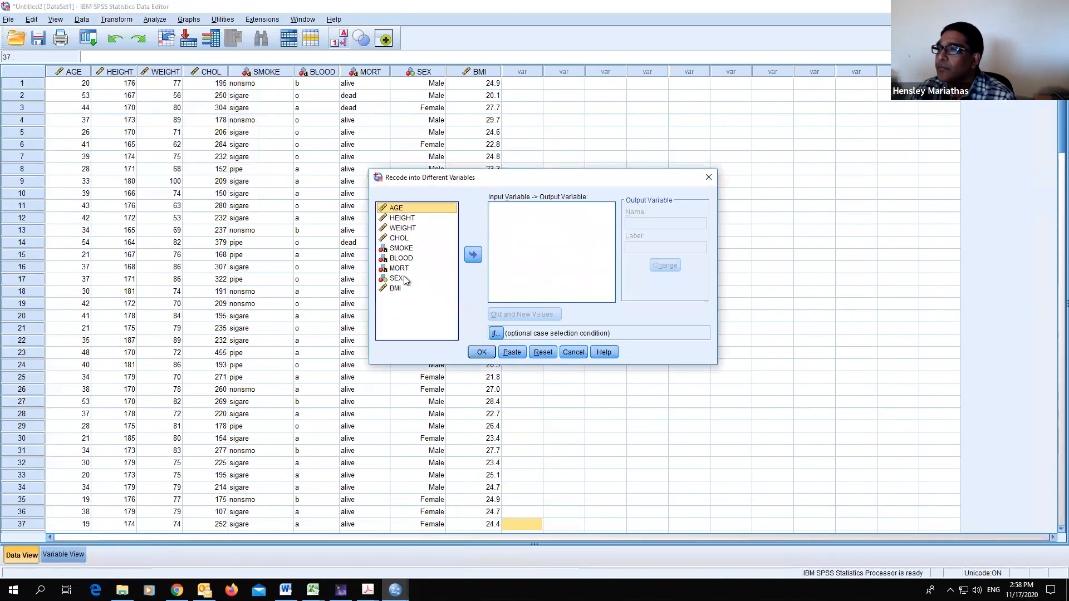
left_click(395, 288)
left_click(473, 254)
left_click(642, 225)
type("BMI")
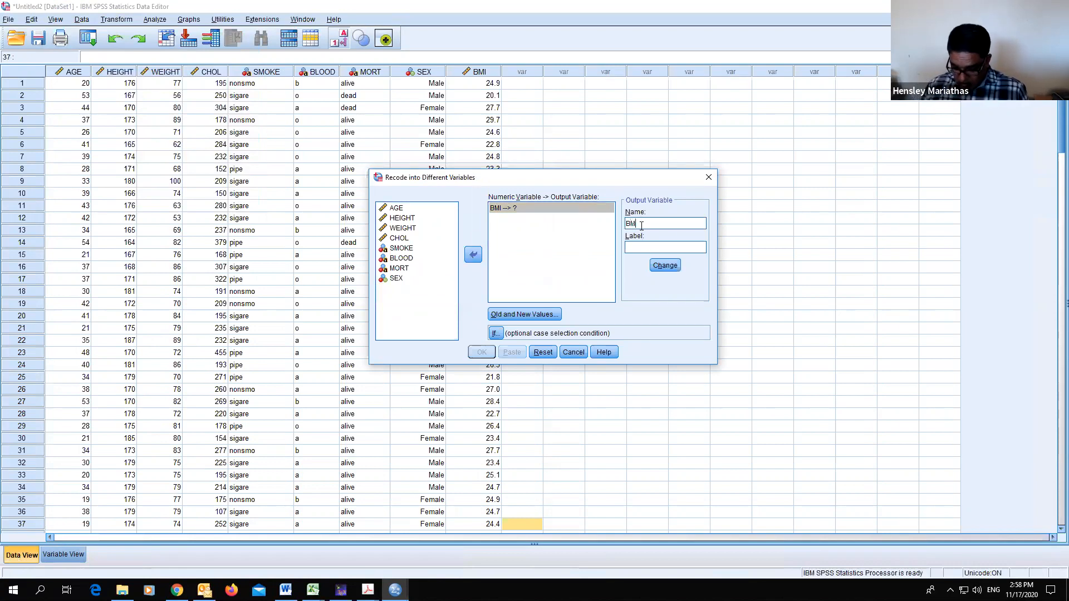
type("_Cat")
left_click(651, 249)
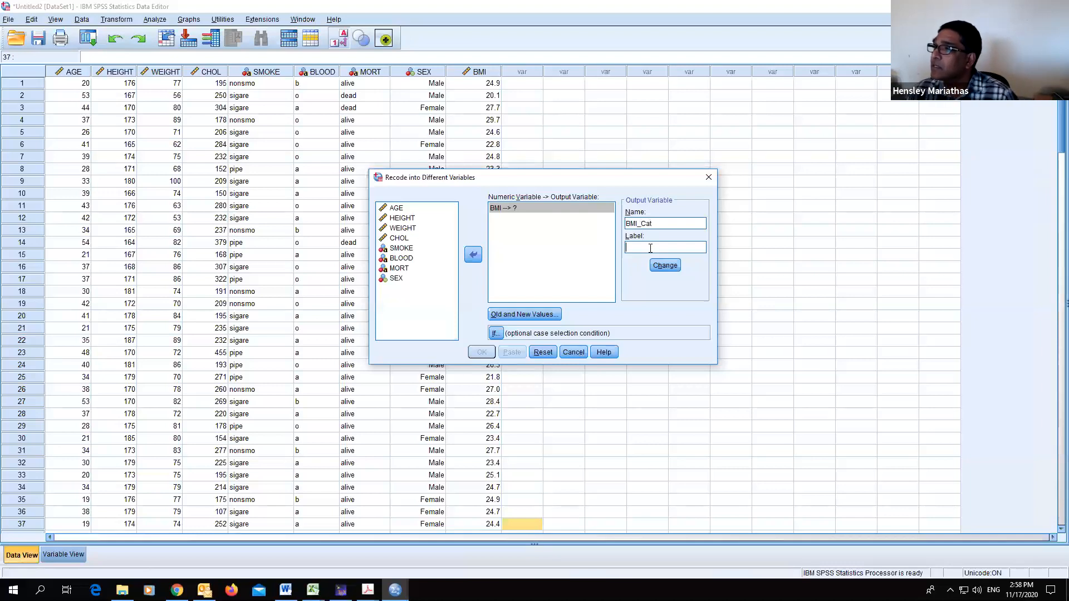
type("B")
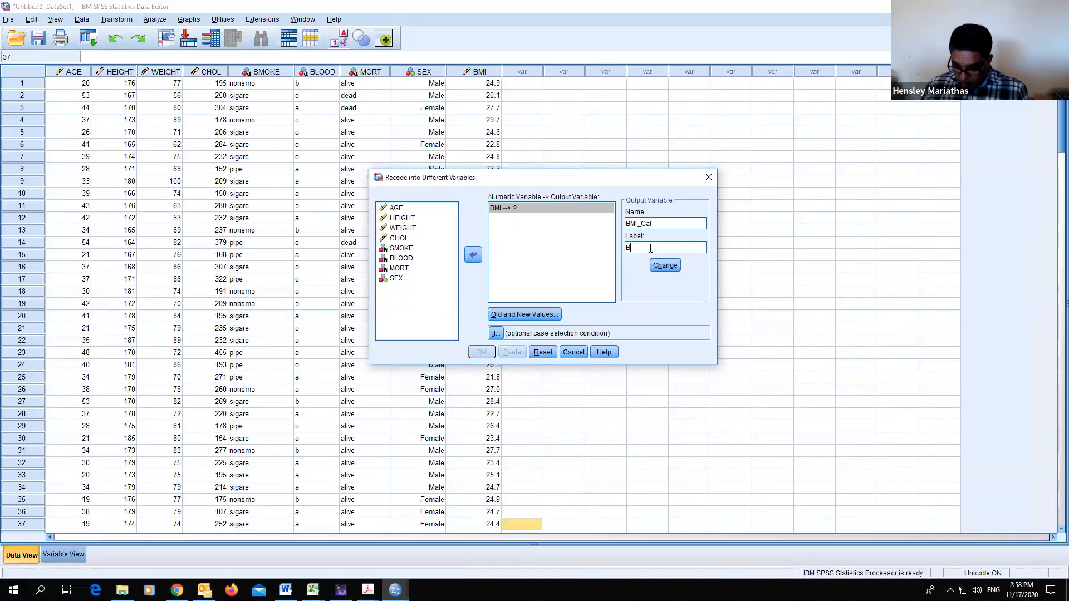
type("MI Catego")
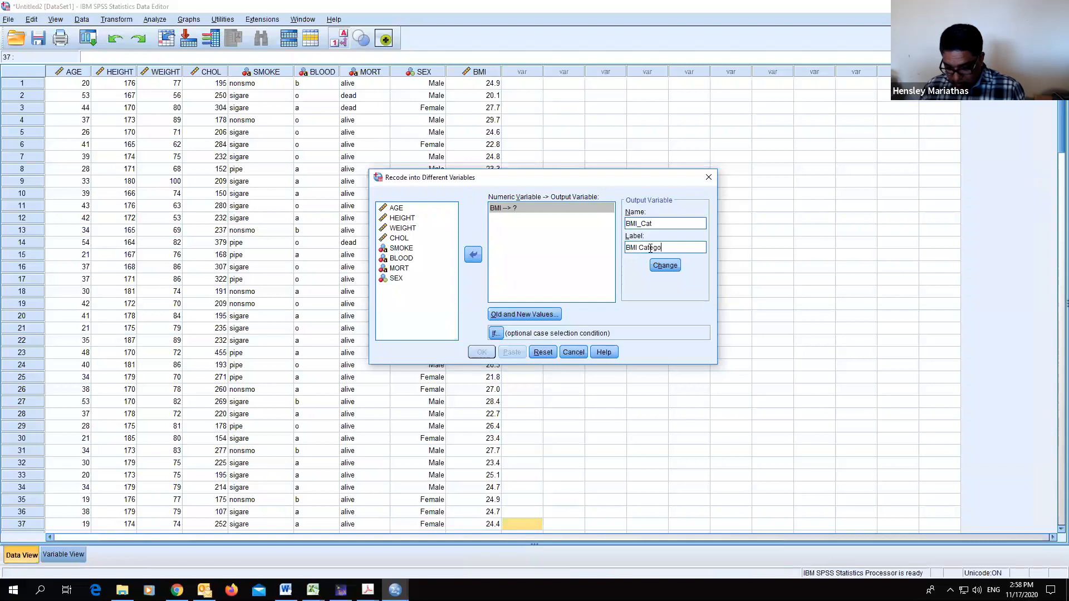
left_click(668, 267)
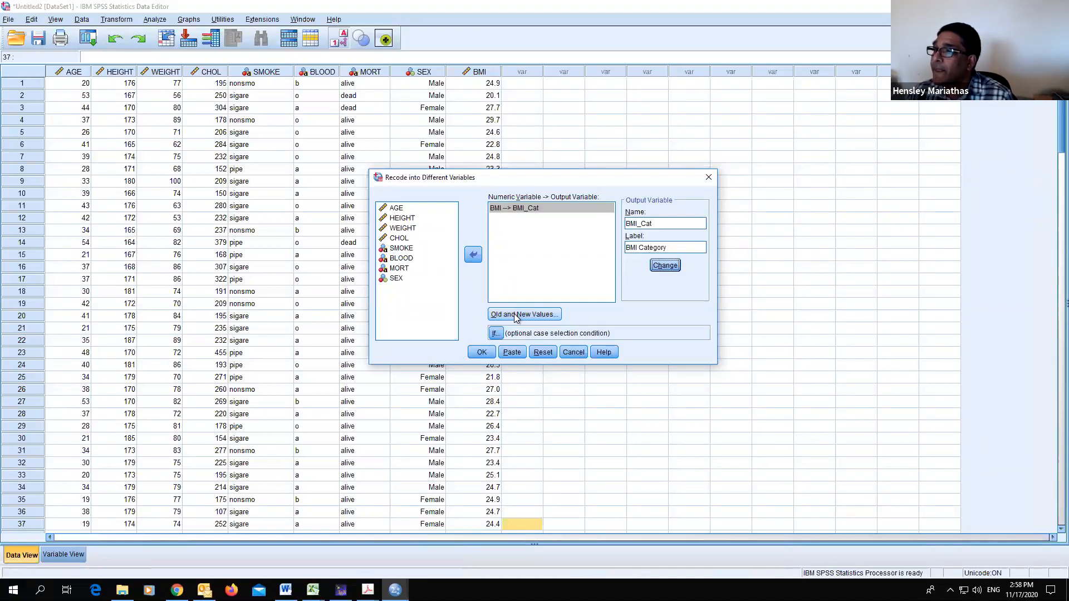
- Open the recode's old and new values and remove all previously defined rules
left_click(513, 315)
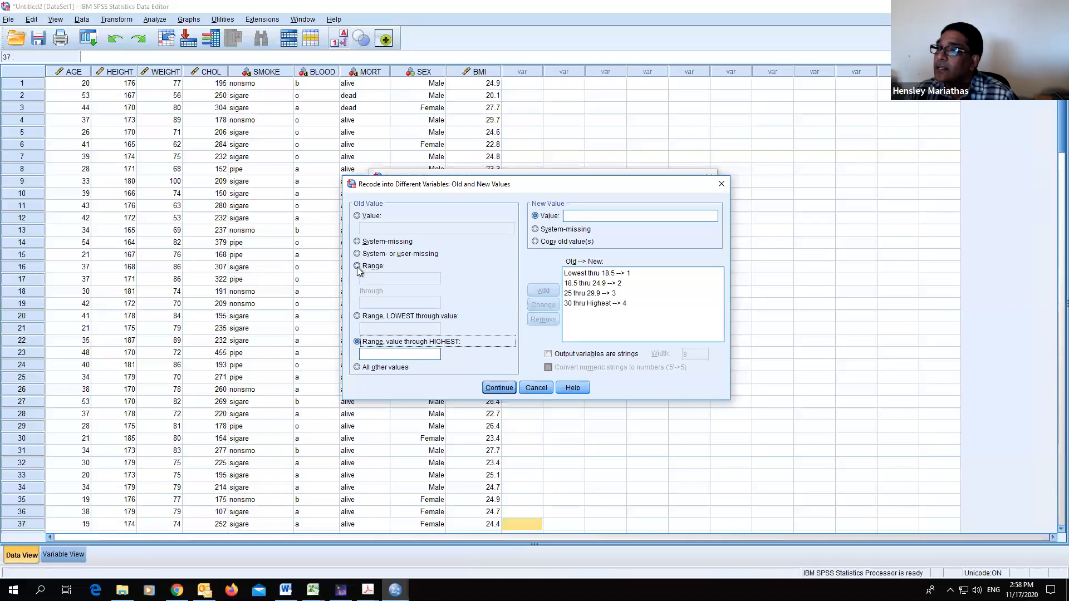
left_click(358, 316)
left_click(392, 330)
type("18.5")
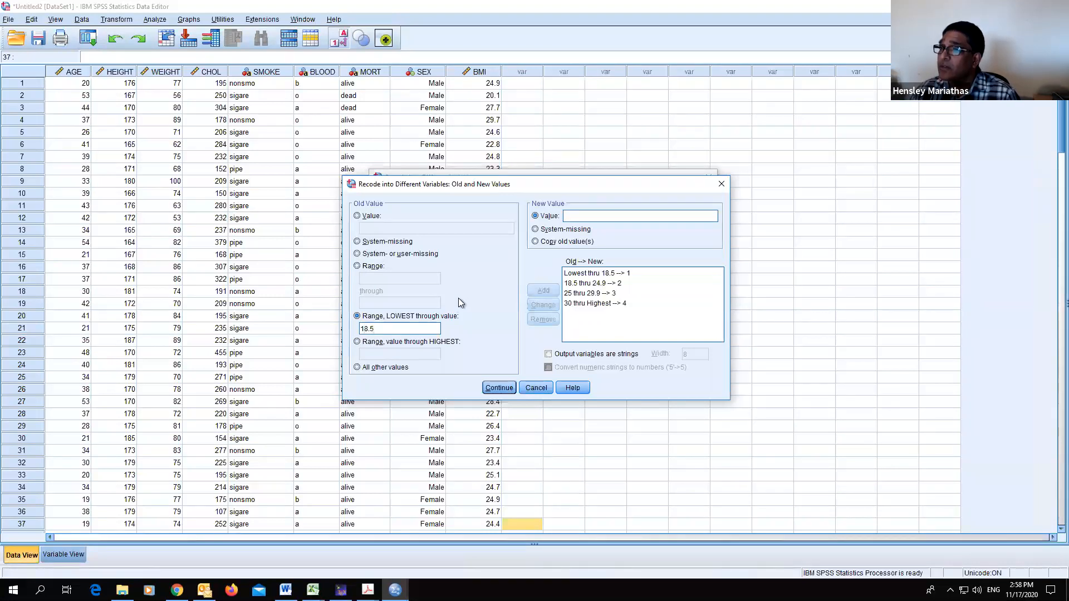
left_click(597, 275)
left_click(543, 320)
left_click(592, 274)
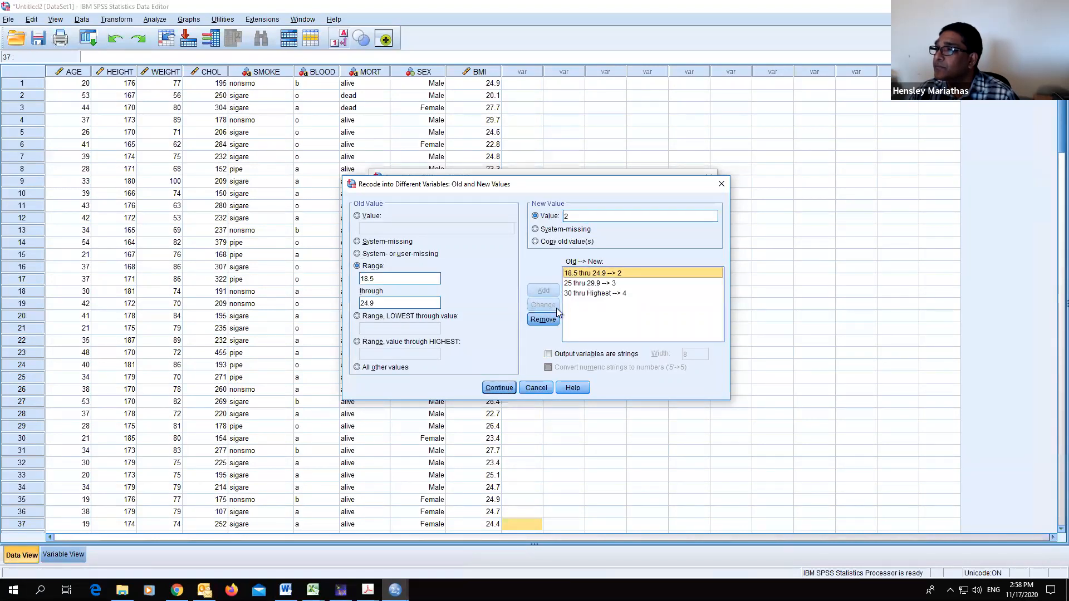
left_click(543, 319)
left_click(592, 274)
left_click(543, 319)
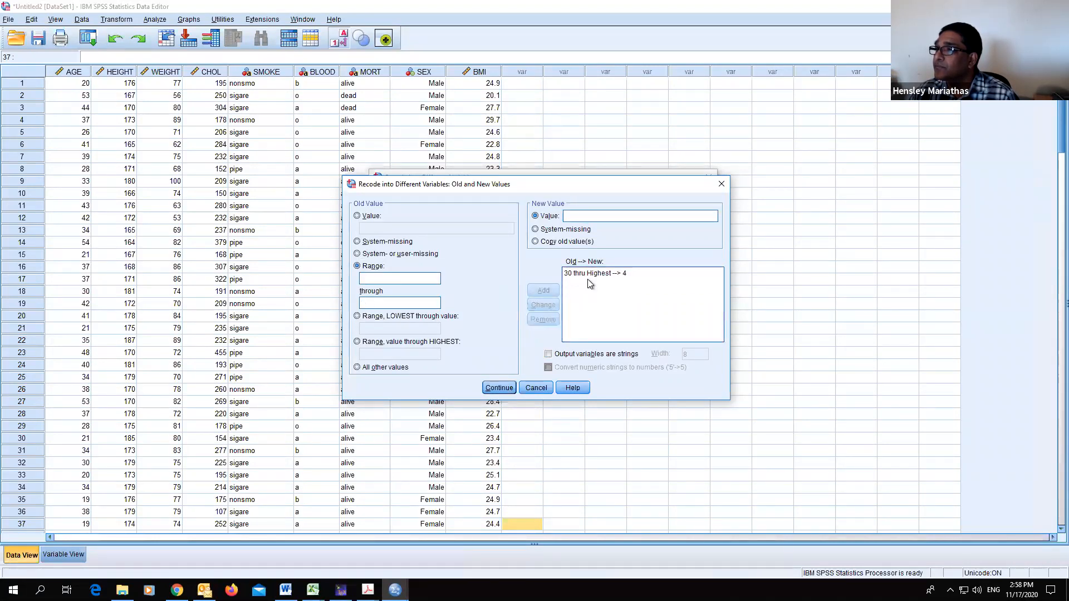
left_click(592, 273)
left_click(543, 320)
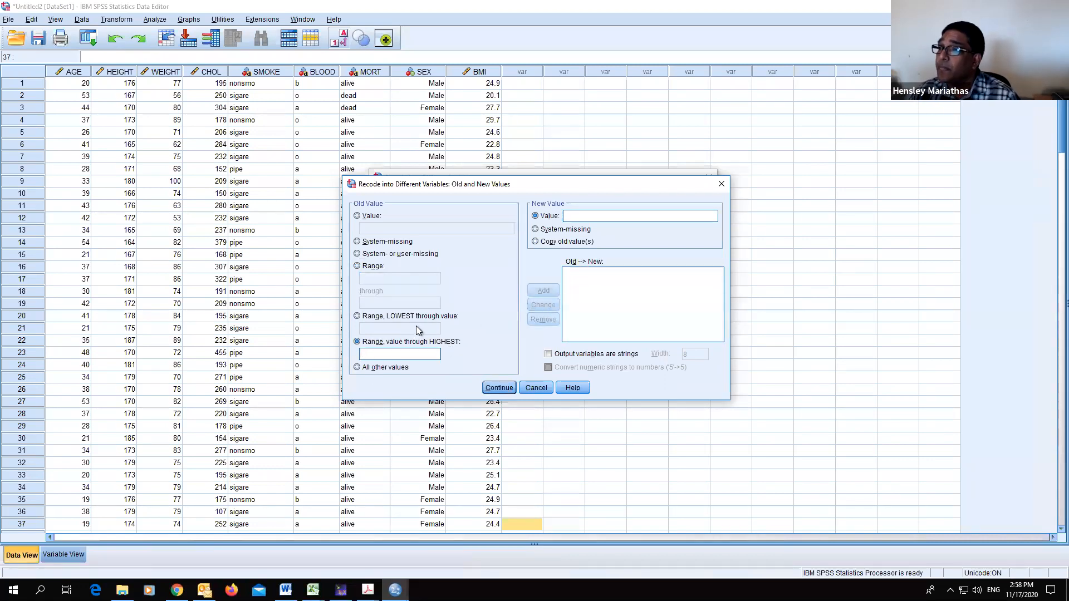
- Add a rule mapping BMI from lowest through 18.5 to category 1
left_click(368, 317)
type("18.5")
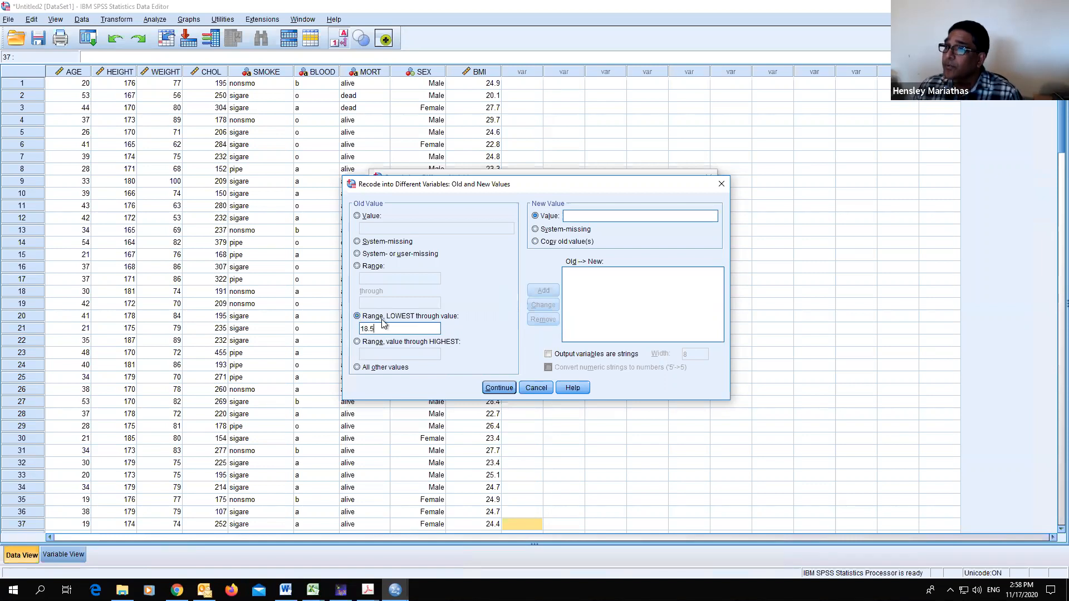
left_click(610, 216)
type("1")
left_click(543, 291)
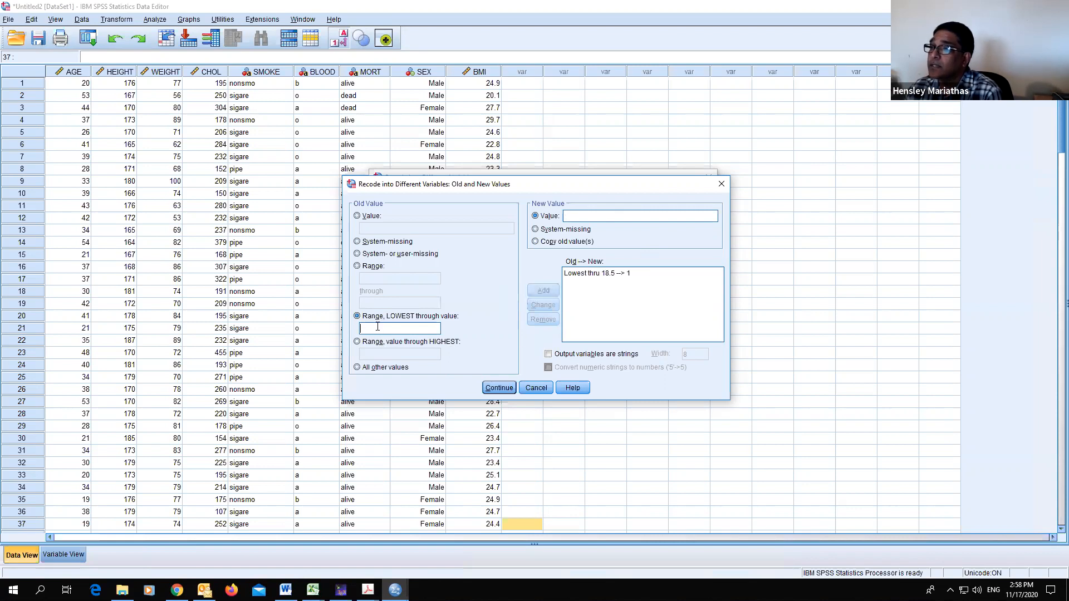
- Add a rule mapping BMI range 18.5 through 24.9 to category 2
left_click(366, 267)
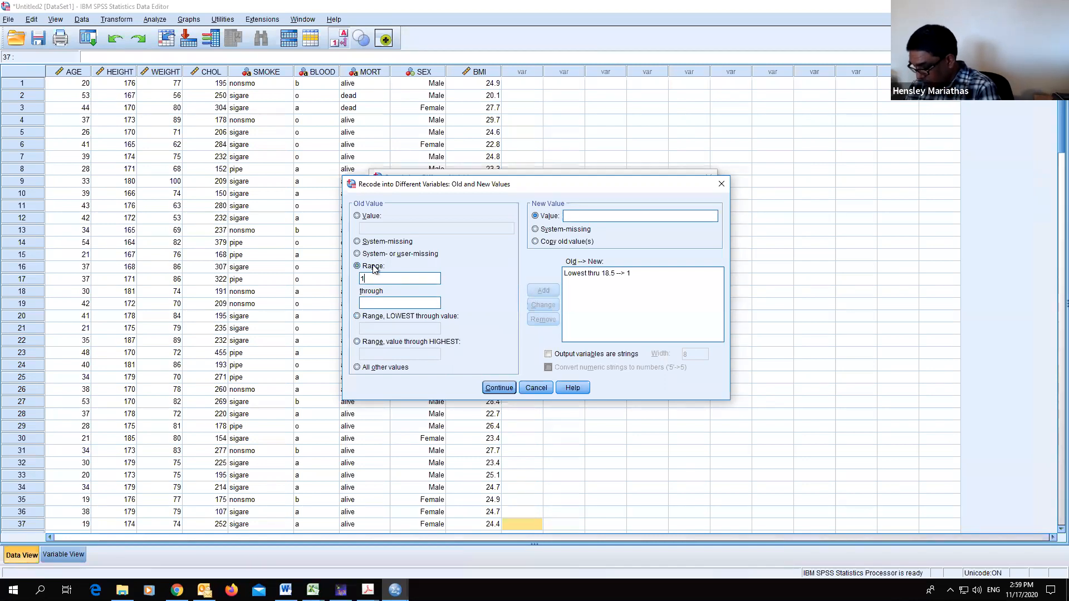
left_click(388, 302)
type("24.9")
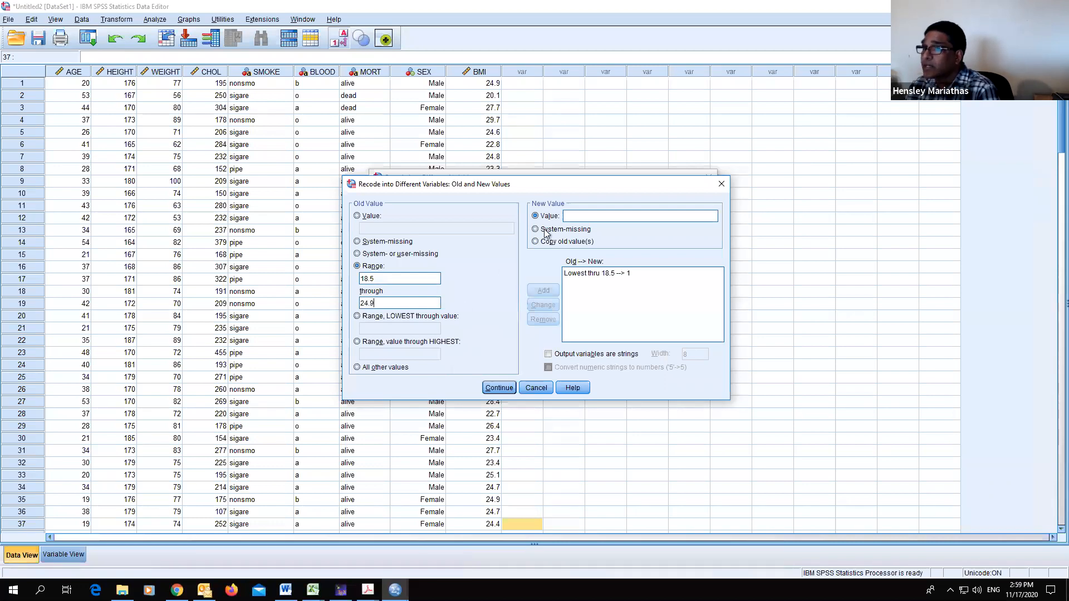
left_click(577, 216)
type("2")
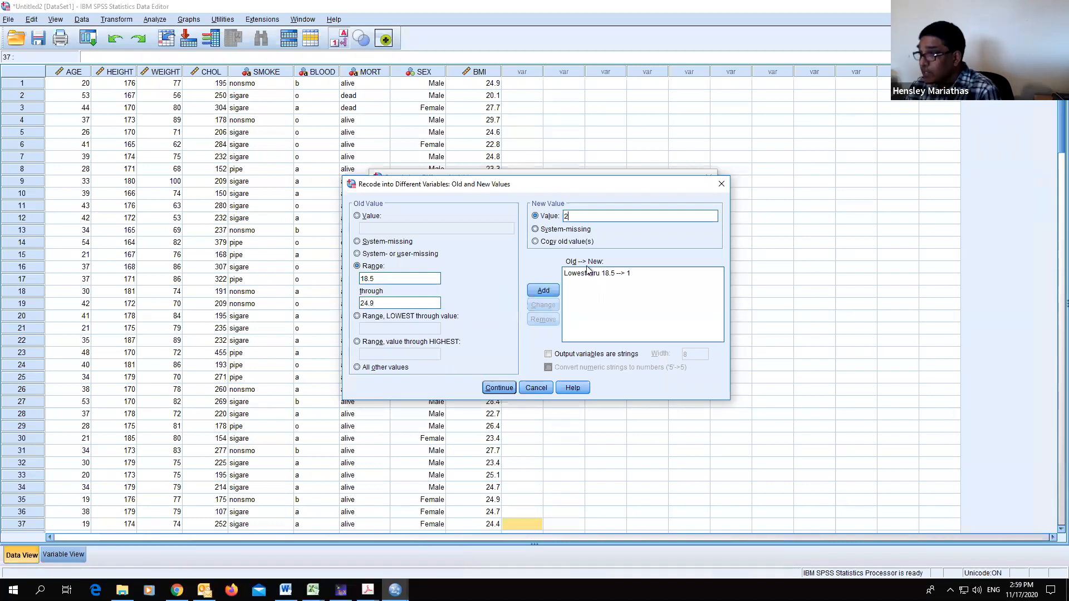
left_click(543, 291)
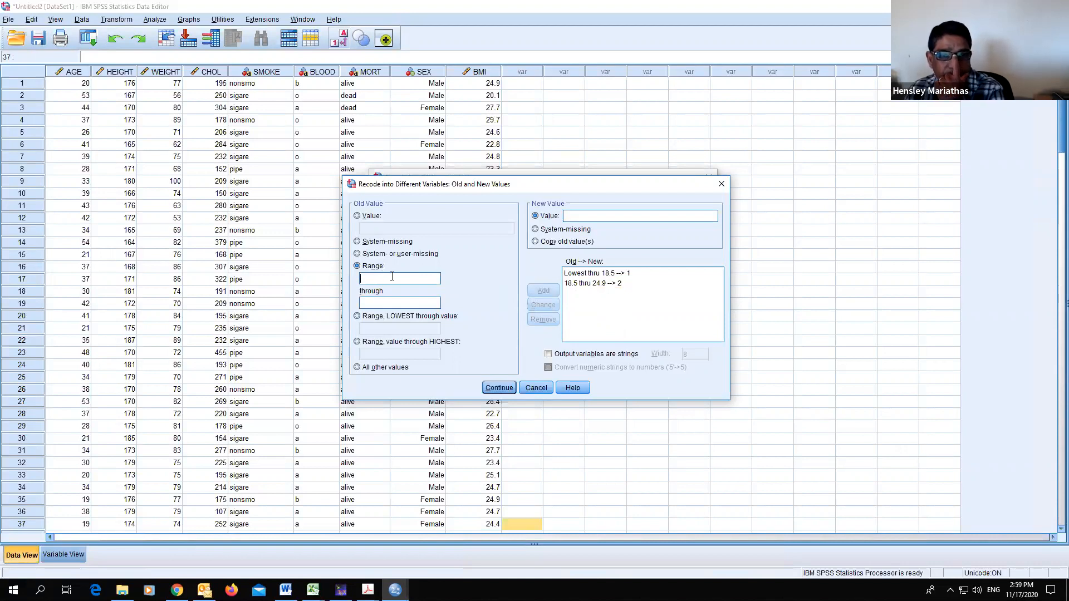
- Change the second rule's lower bound to 18.6, then remove that rule
type("25")
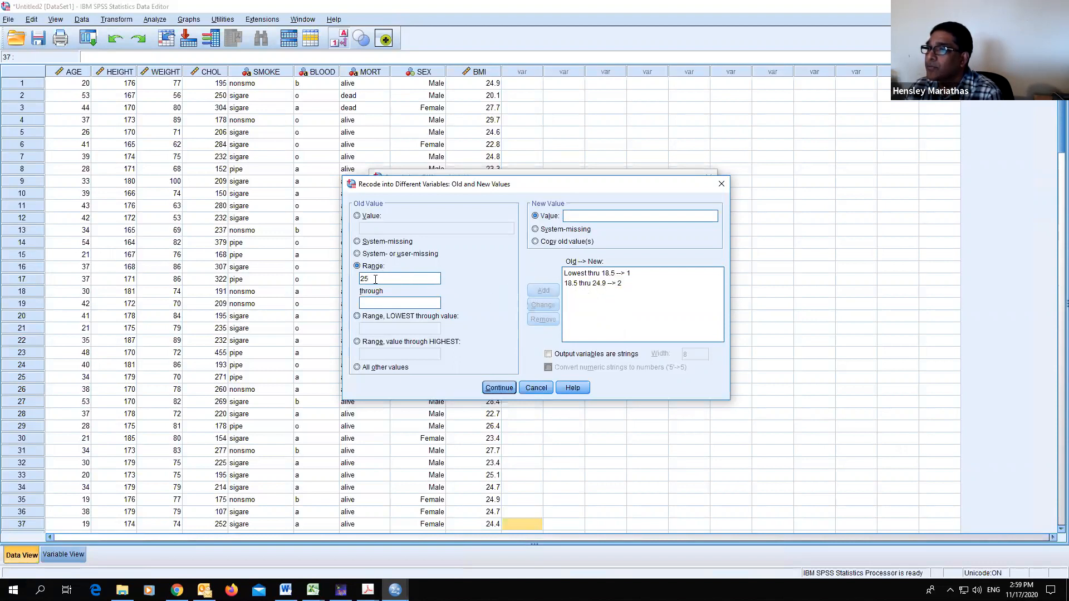
left_click(592, 284)
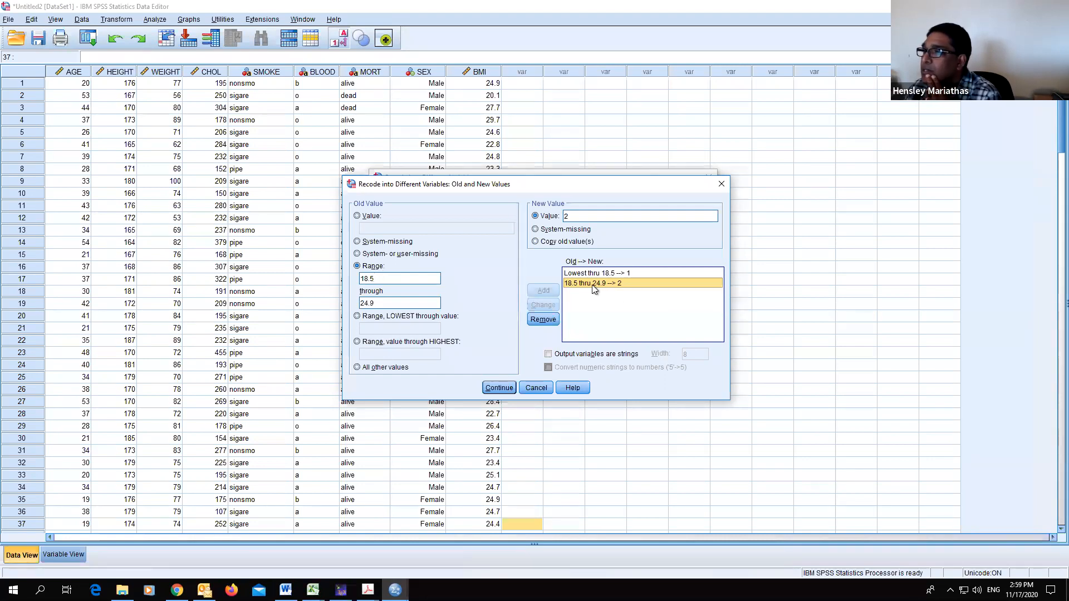
left_click(379, 278)
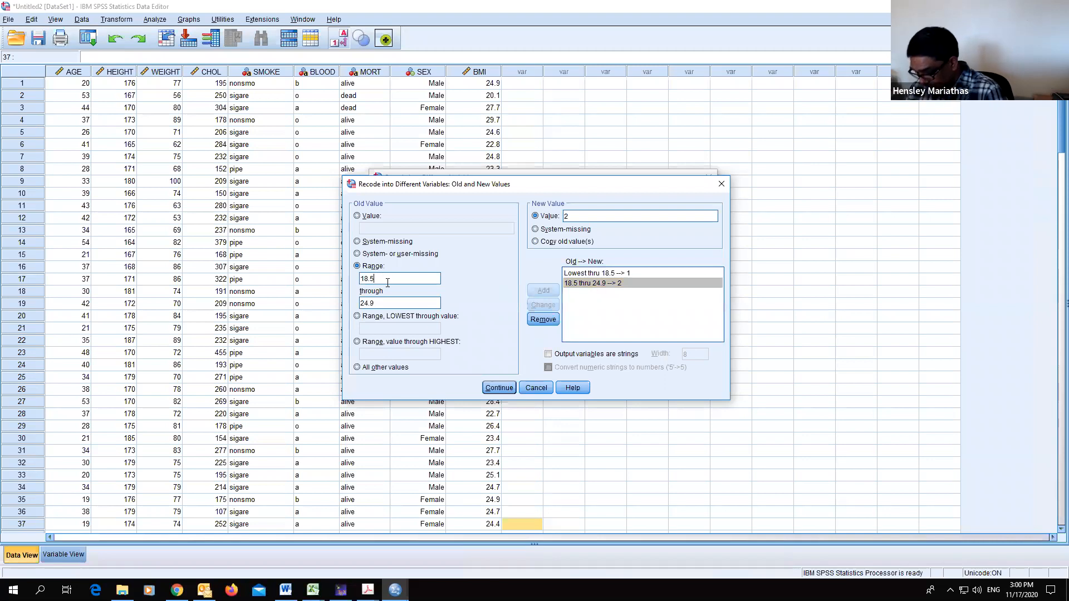
key("BackSpace")
type("6")
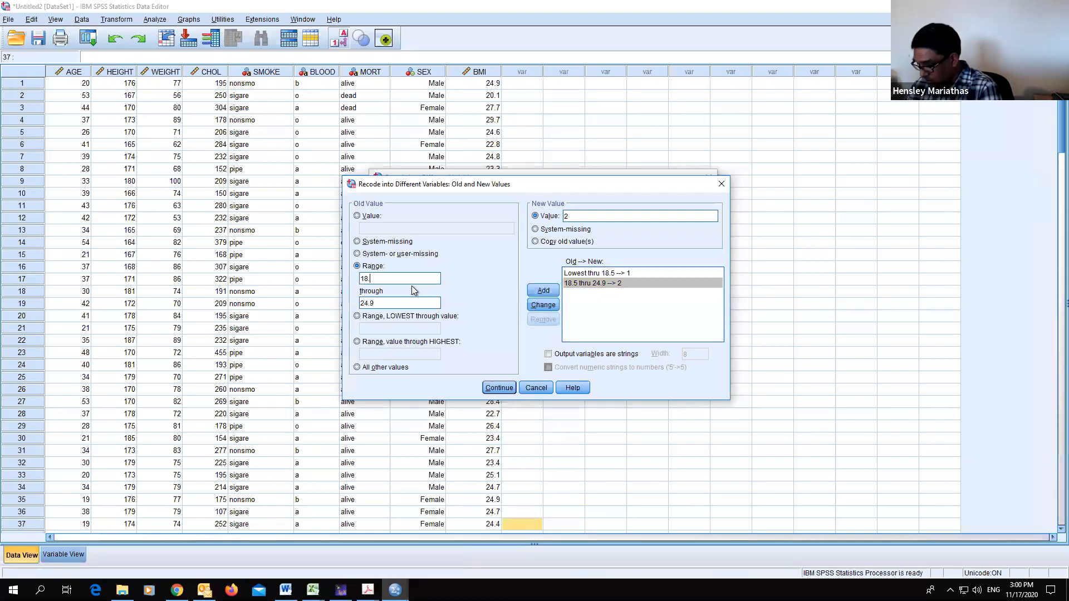
left_click(583, 282)
left_click(543, 307)
left_click(586, 282)
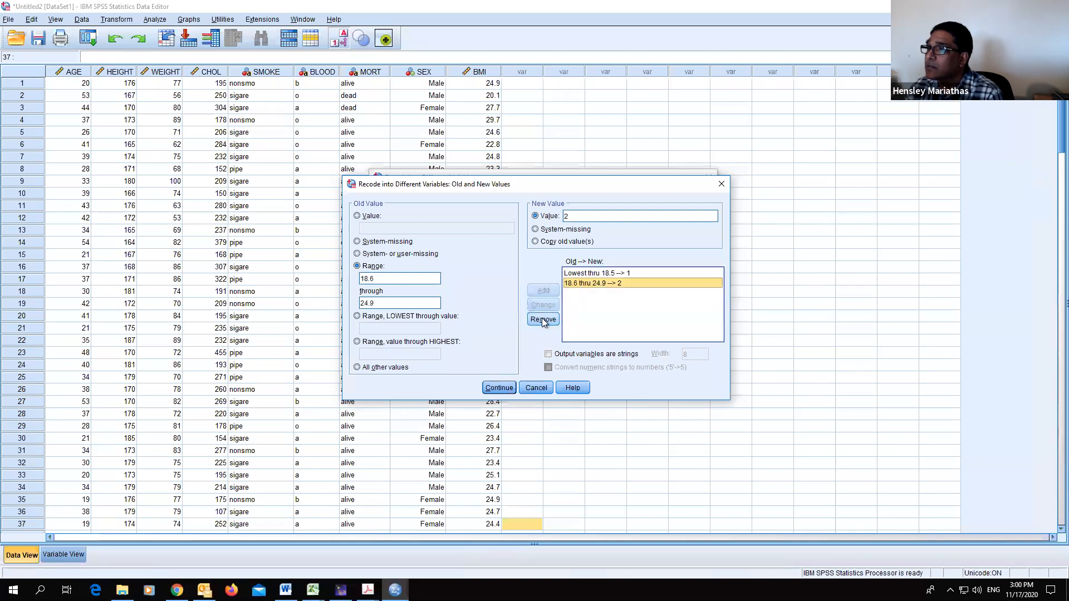
left_click(543, 319)
- Add a rule mapping BMI range 18.6 through 24.9 to category 2
type("1")
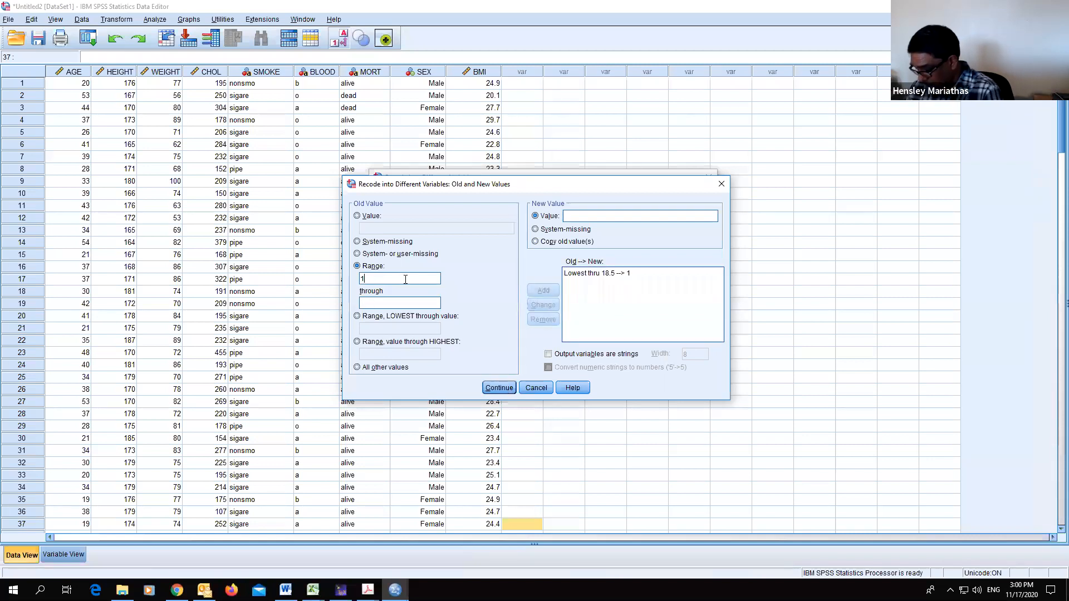
type("8.6")
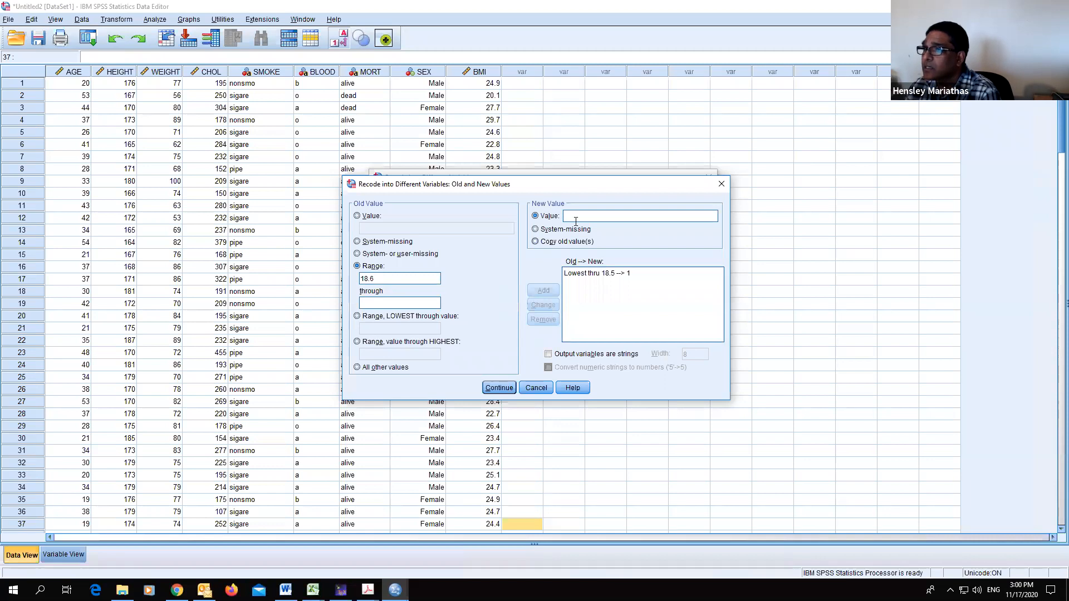
left_click(428, 300)
type("24.9")
left_click(588, 218)
type("2")
left_click(543, 290)
- Add a rule mapping BMI range 25 through 29.9 to category 3
left_click(378, 279)
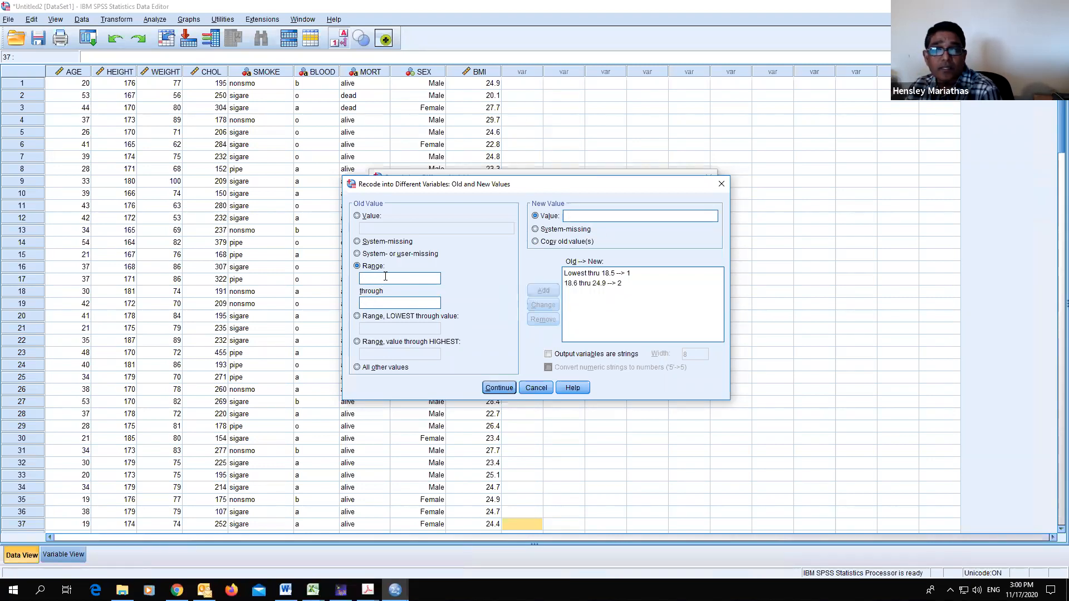
type("25")
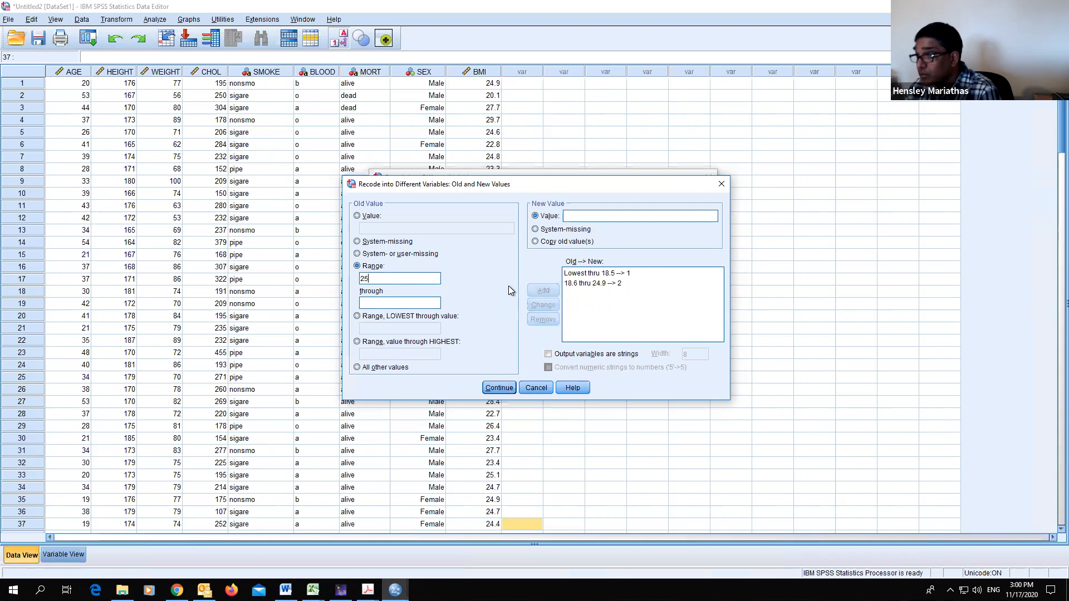
left_click(405, 303)
type("29.9")
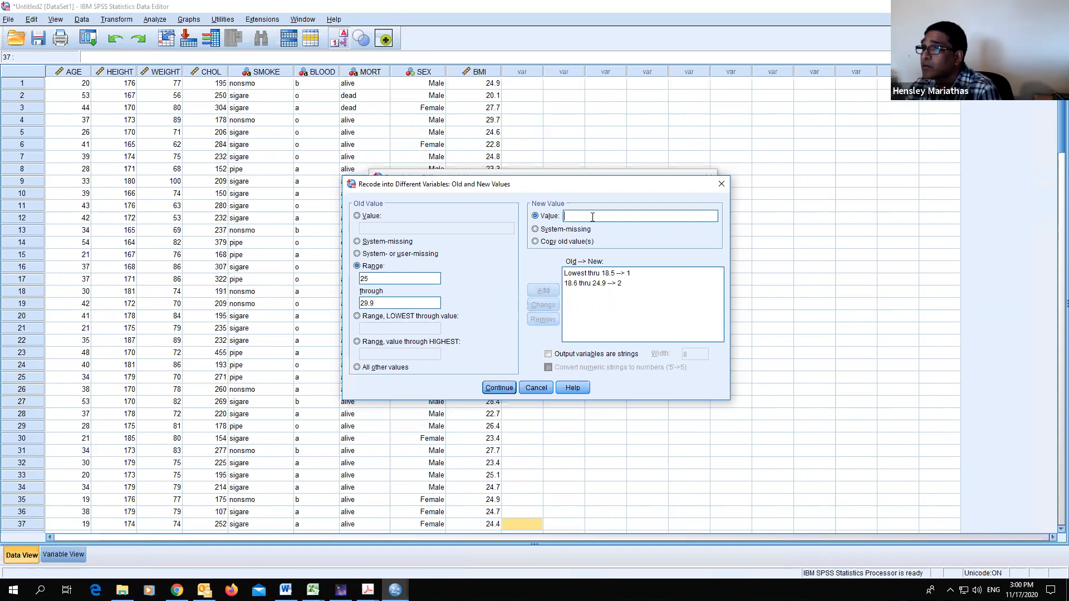
type(" --> 3")
left_click(542, 290)
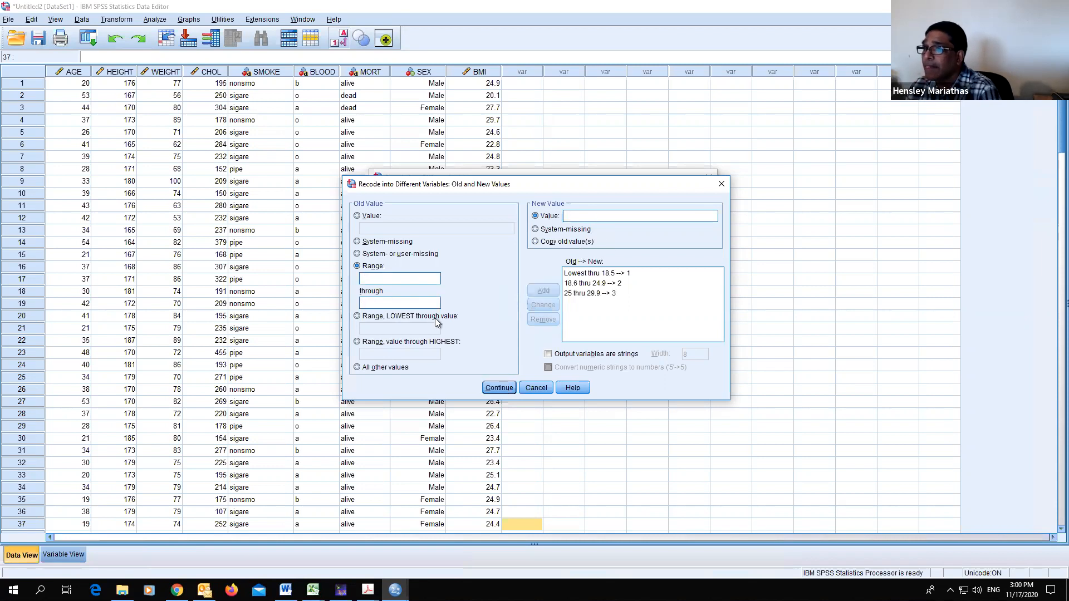
- Add a rule mapping BMI 30 through highest to category 4, then run the recode
left_click(359, 343)
left_click(373, 352)
type("30")
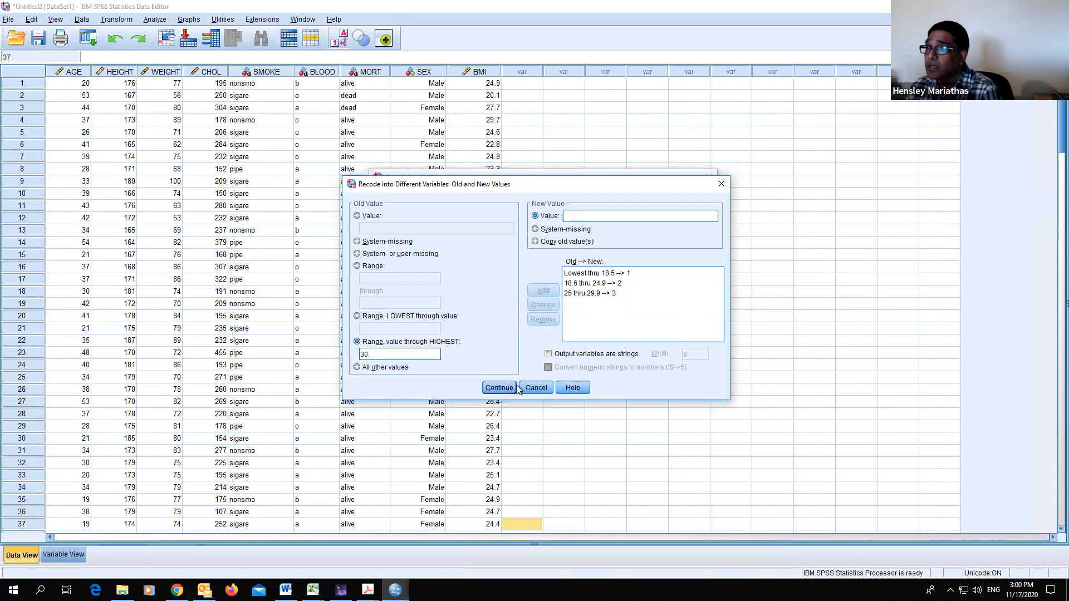
type("4")
left_click(543, 291)
left_click(501, 388)
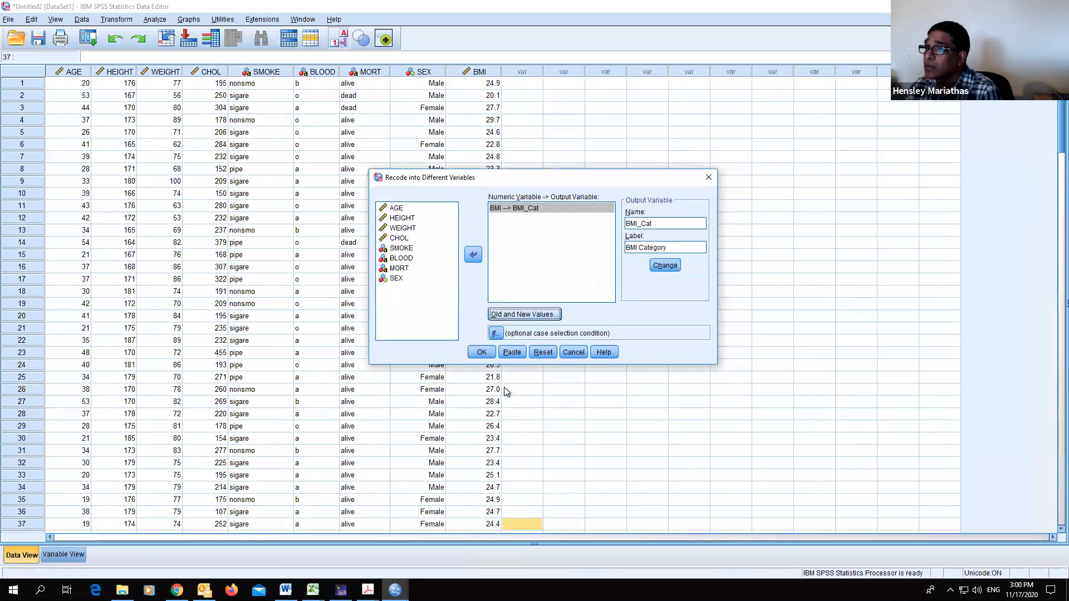
left_click(482, 352)
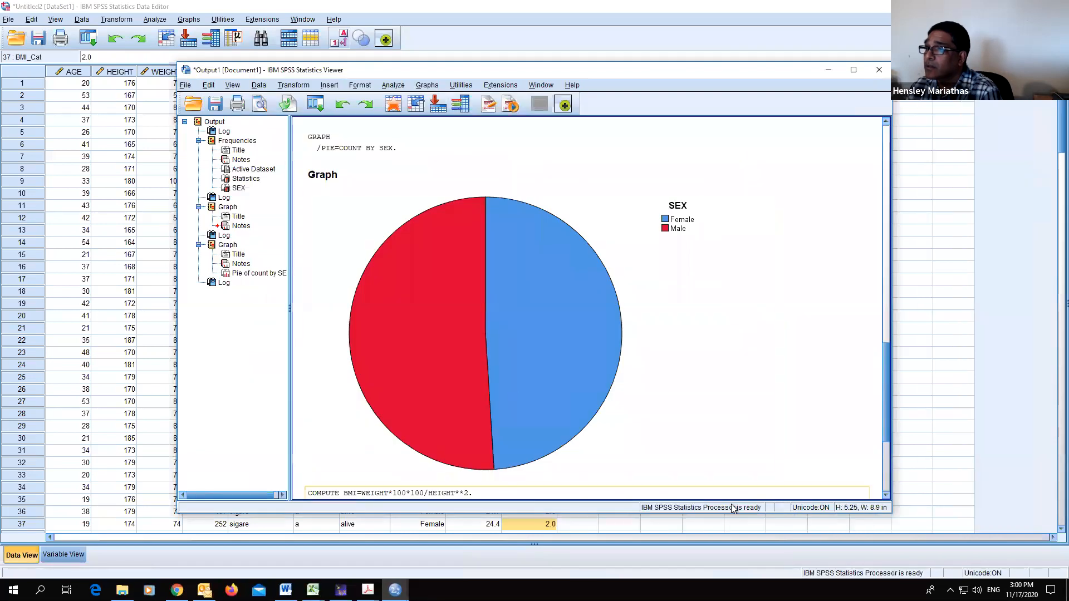
- Return to the data and scroll through all cases to review the new BMI_Cat values
left_click(930, 479)
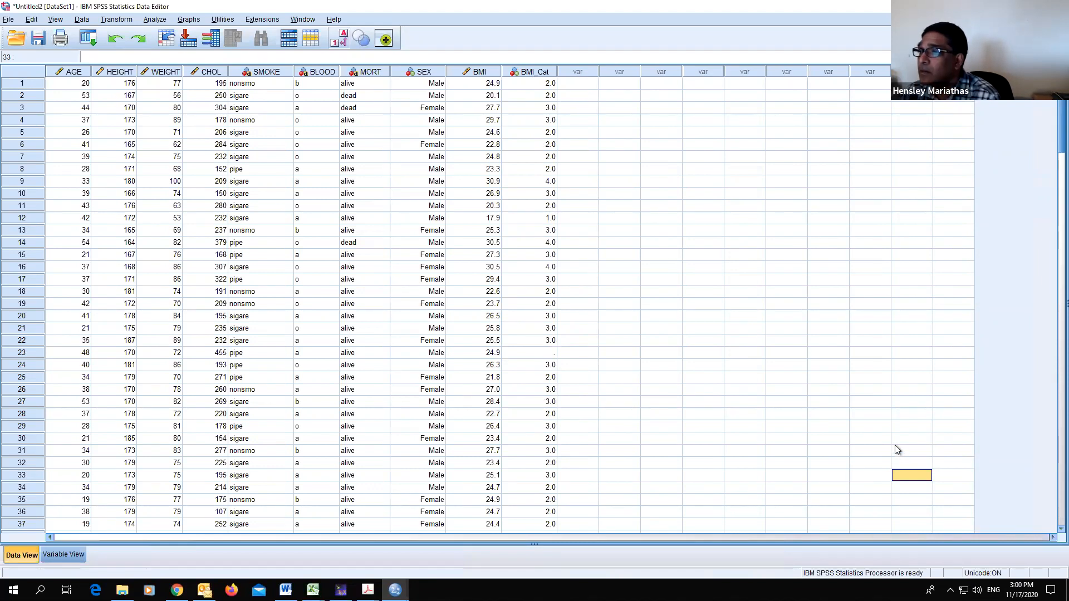
scroll(585, 265, "down", 9)
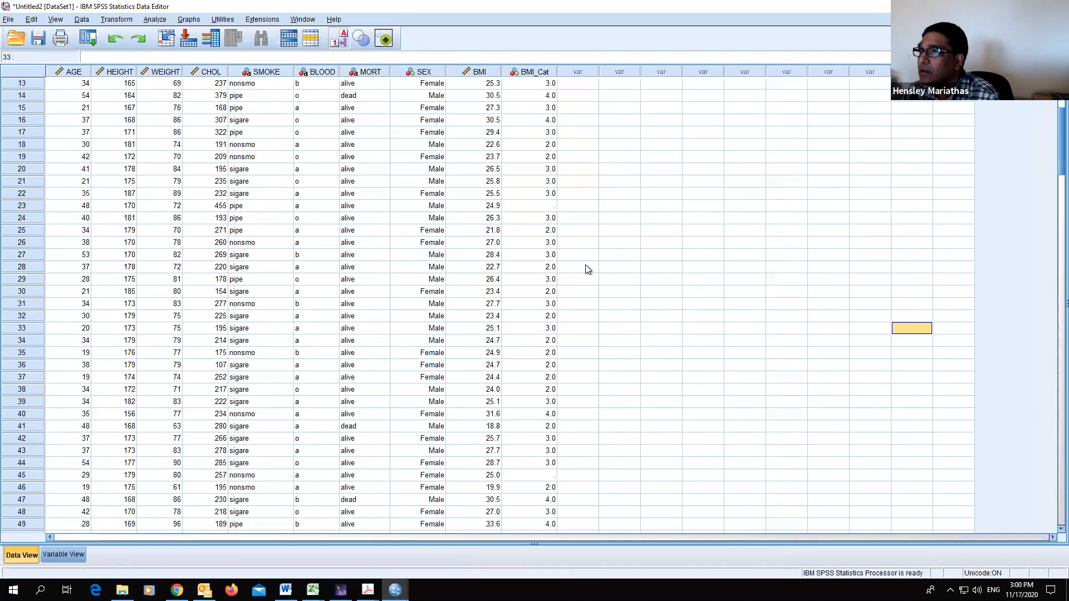
scroll(585, 268, "down", 20)
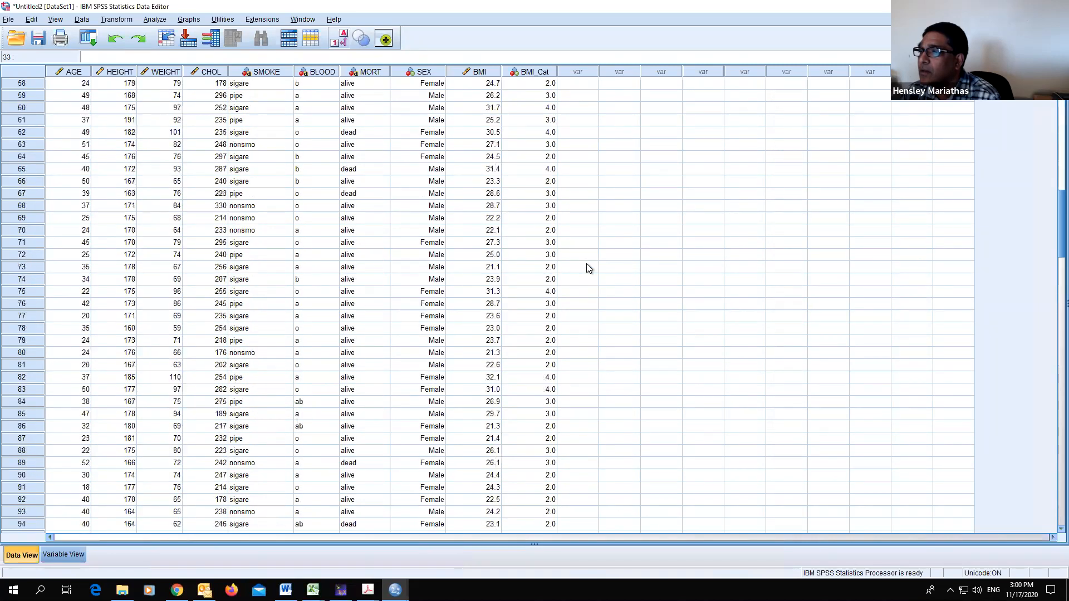
scroll(588, 268, "down", 10)
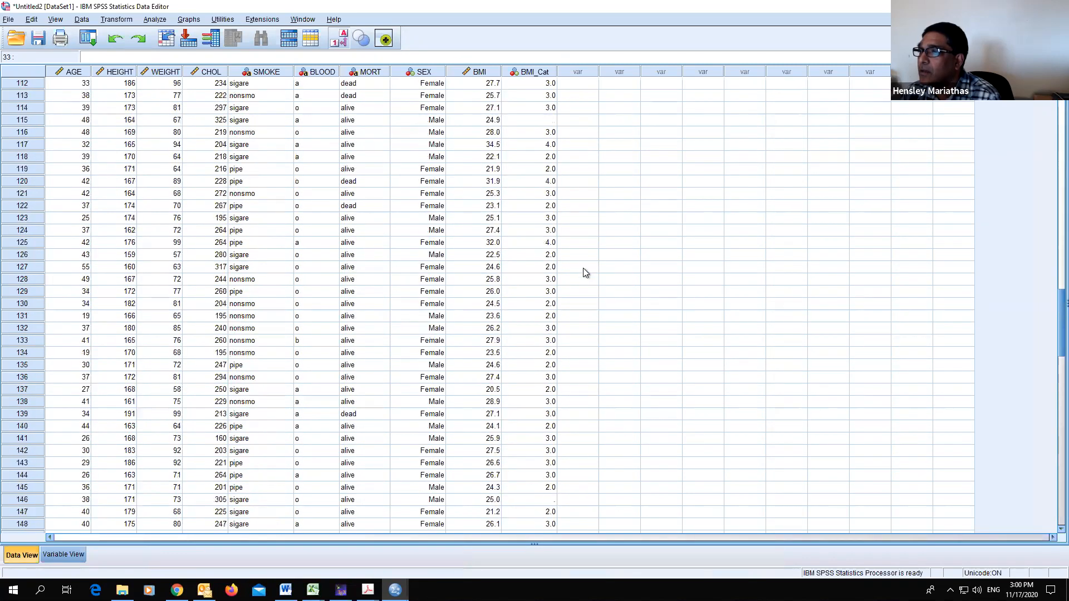
scroll(585, 272, "down", 14)
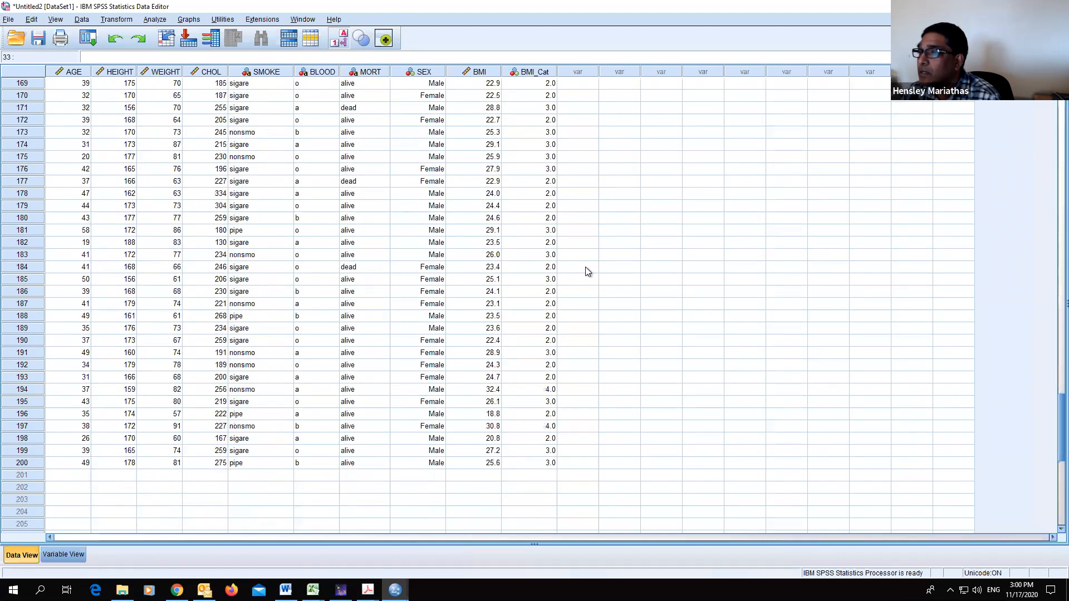
scroll(586, 266, "up", 10)
scroll(586, 267, "up", 5)
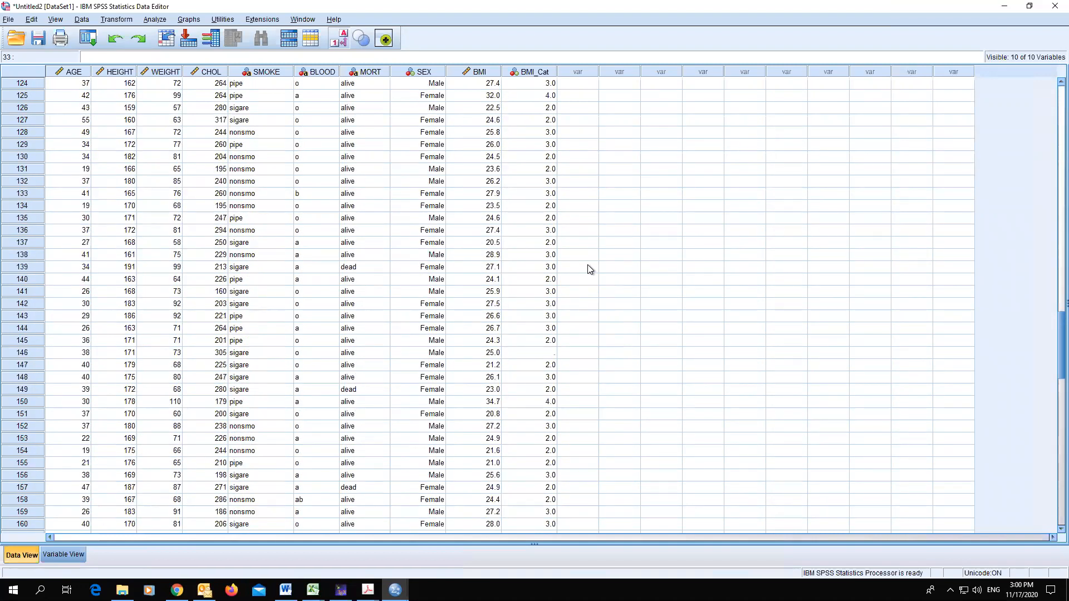
- Set the BMI_Cat variable's decimals to 0 in the variable definitions
left_click(63, 555)
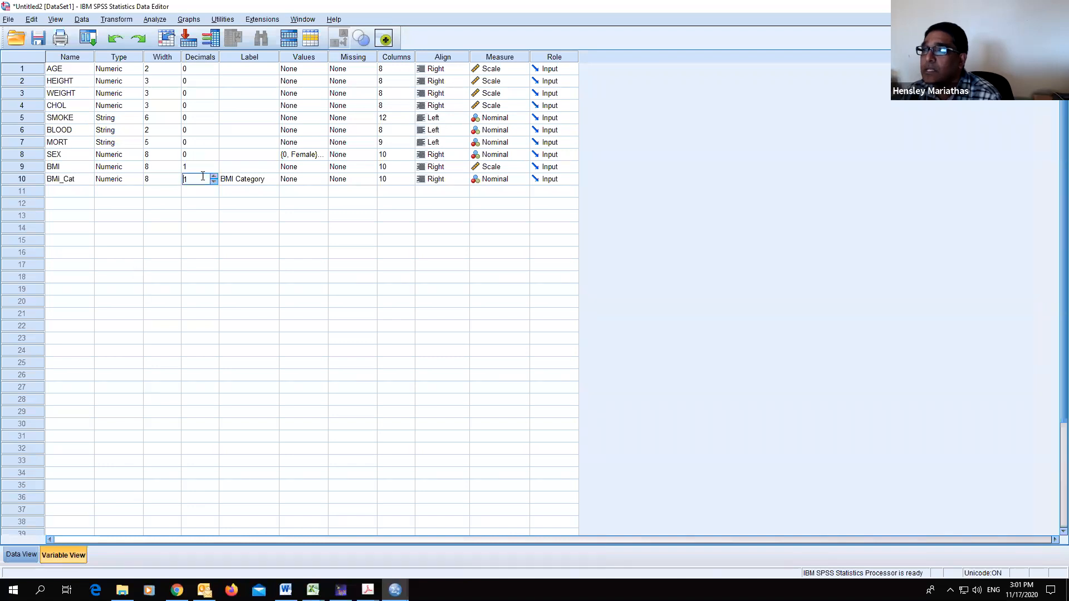
left_click(21, 554)
- Examine the cases with blank BMI_Cat values, then recheck BMI_Cat's decimals setting in the variable definitions
scroll(552, 283, "up", 14)
scroll(556, 283, "up", 19)
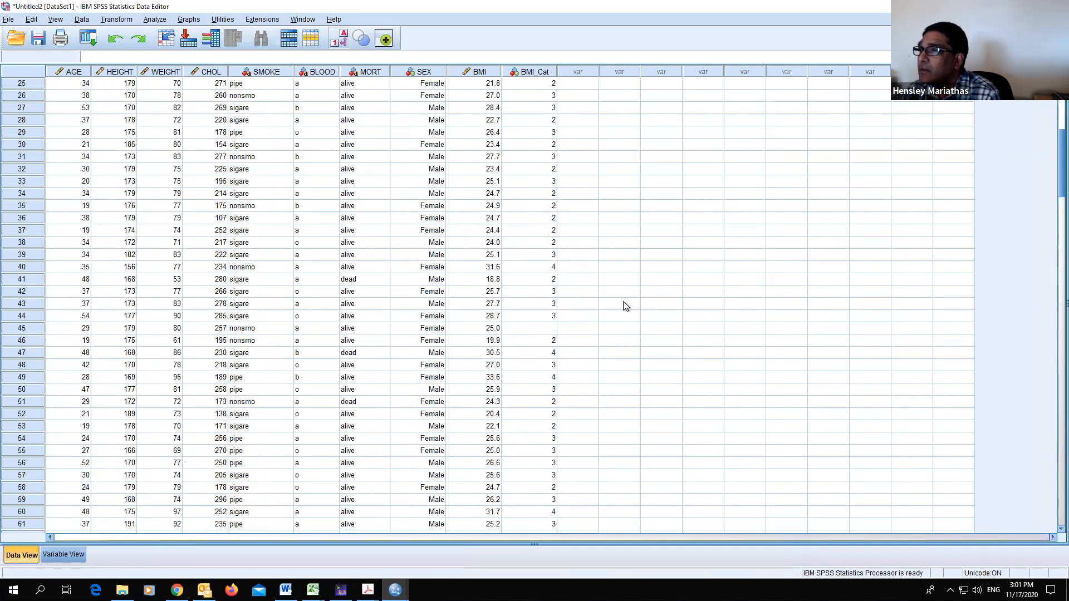
left_click(553, 330)
scroll(612, 276, "up", 6)
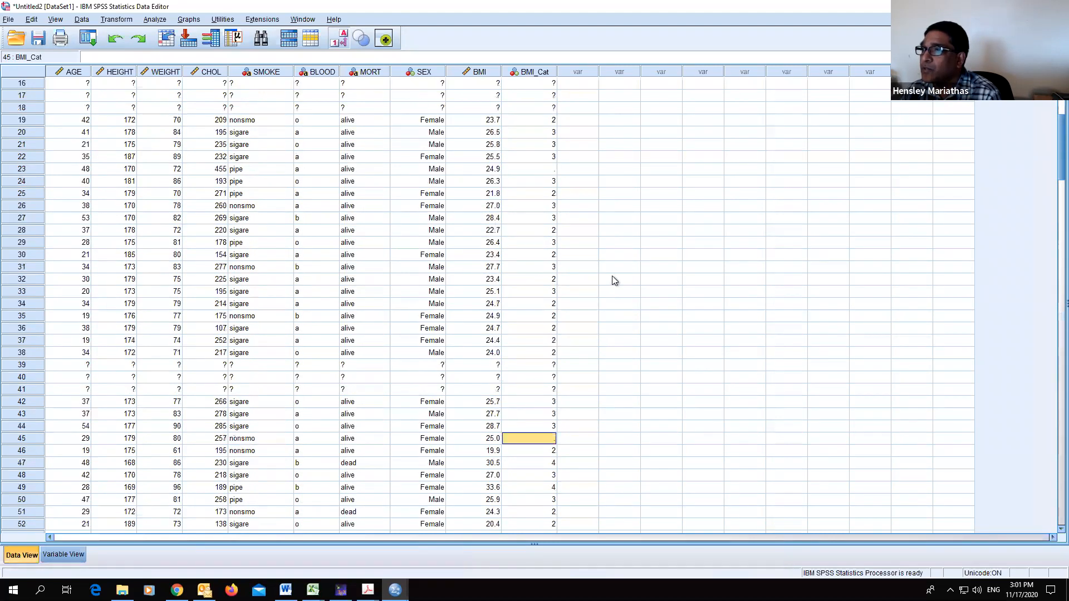
left_click(543, 280)
scroll(586, 286, "up", 2)
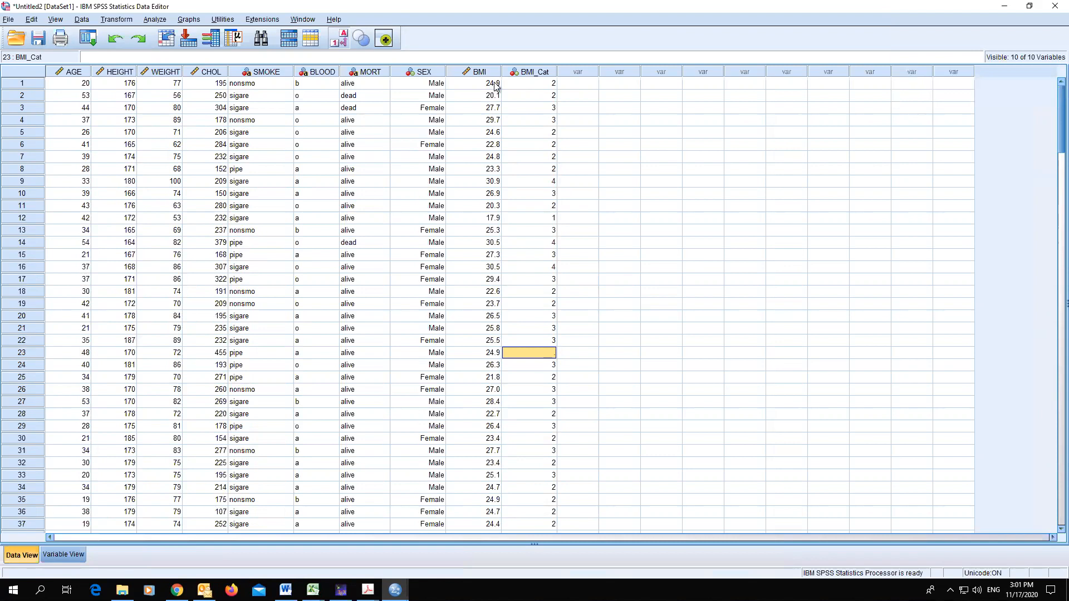
left_click(66, 553)
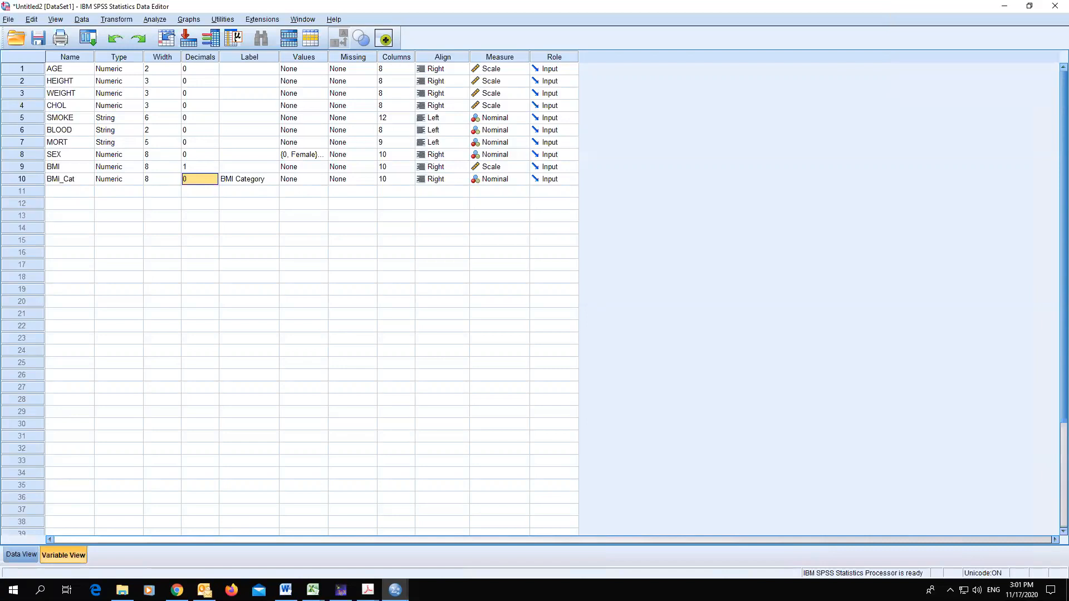
left_click(200, 180)
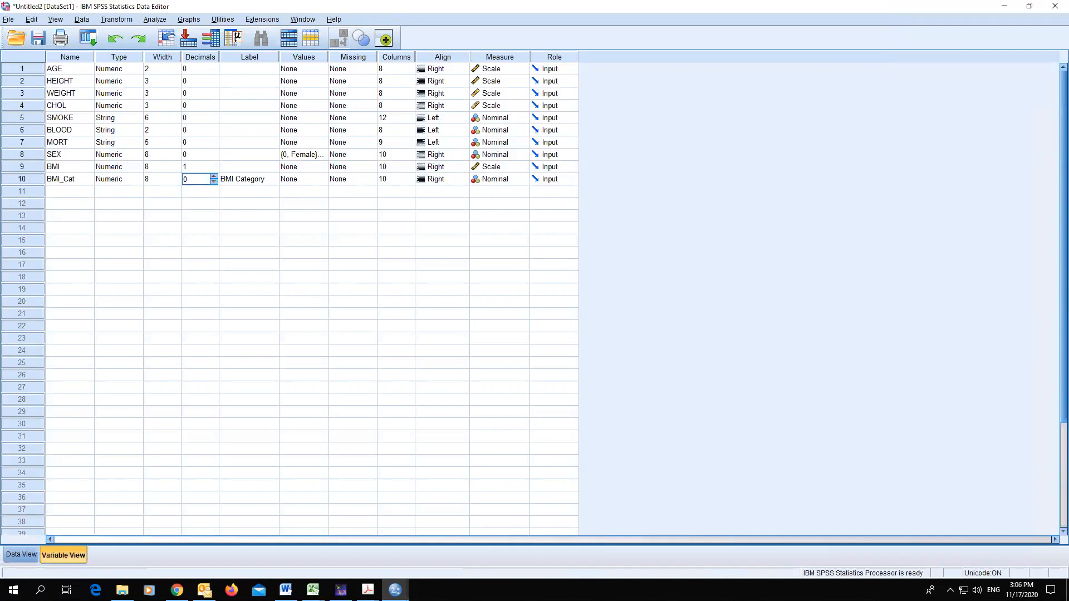
- Set the BMI variable's decimals to 2 in the variable definitions
left_click(25, 554)
left_click(33, 179)
left_click(193, 167)
- Reopen the BMI to BMI_Cat recode into different variables and remove all four existing old-to-new rules
left_click(119, 20)
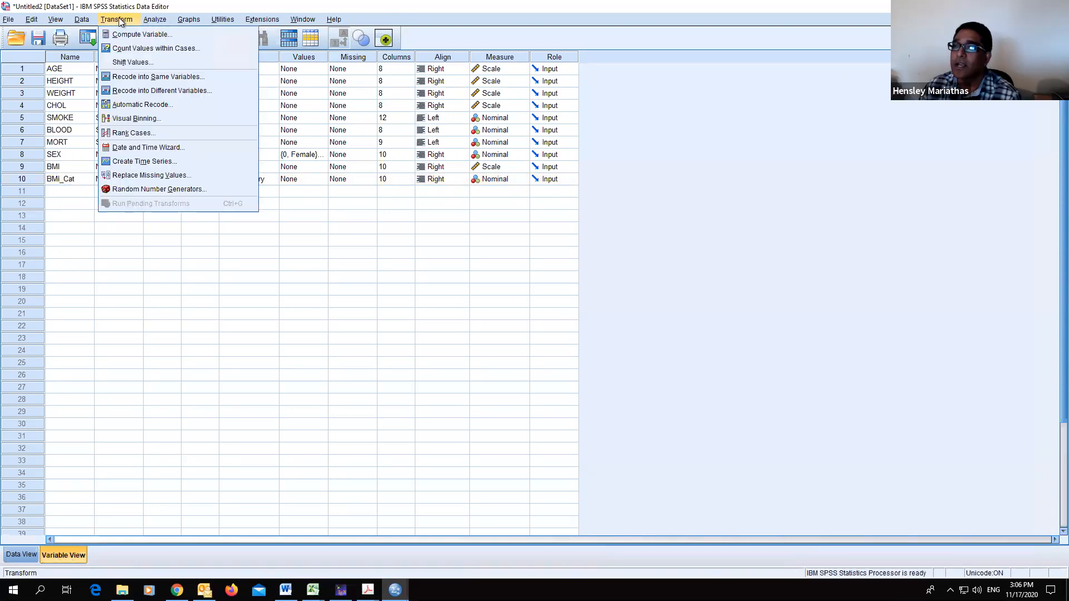
left_click(143, 92)
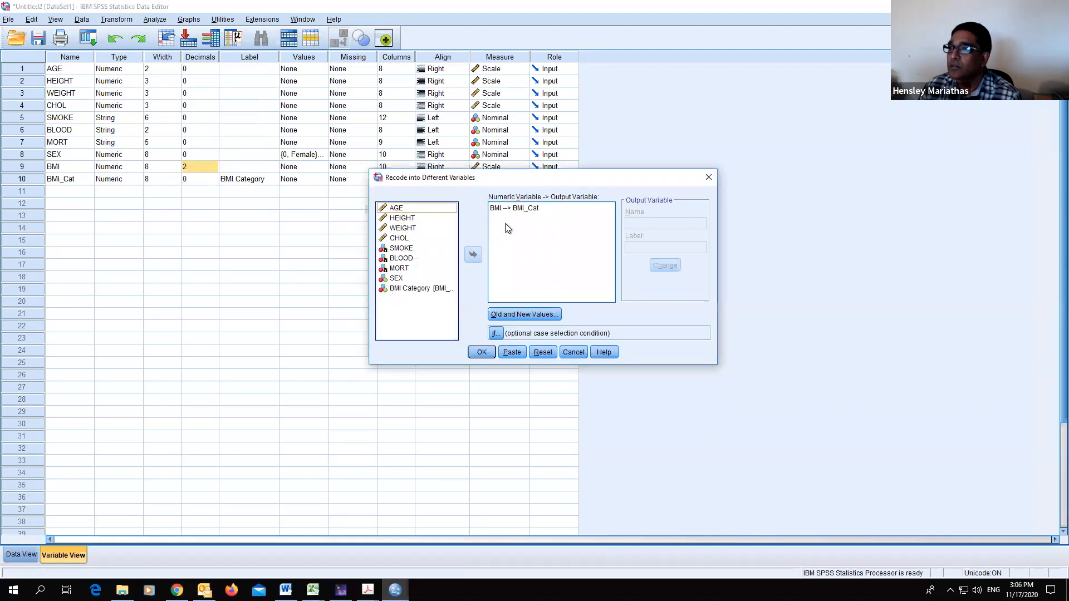
left_click(406, 289)
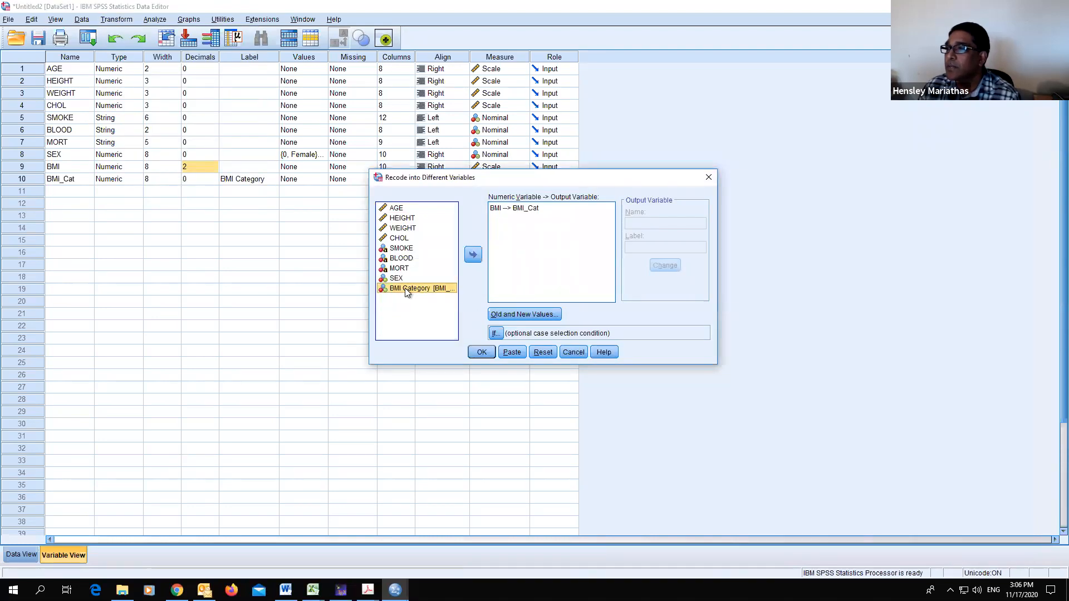
left_click(517, 209)
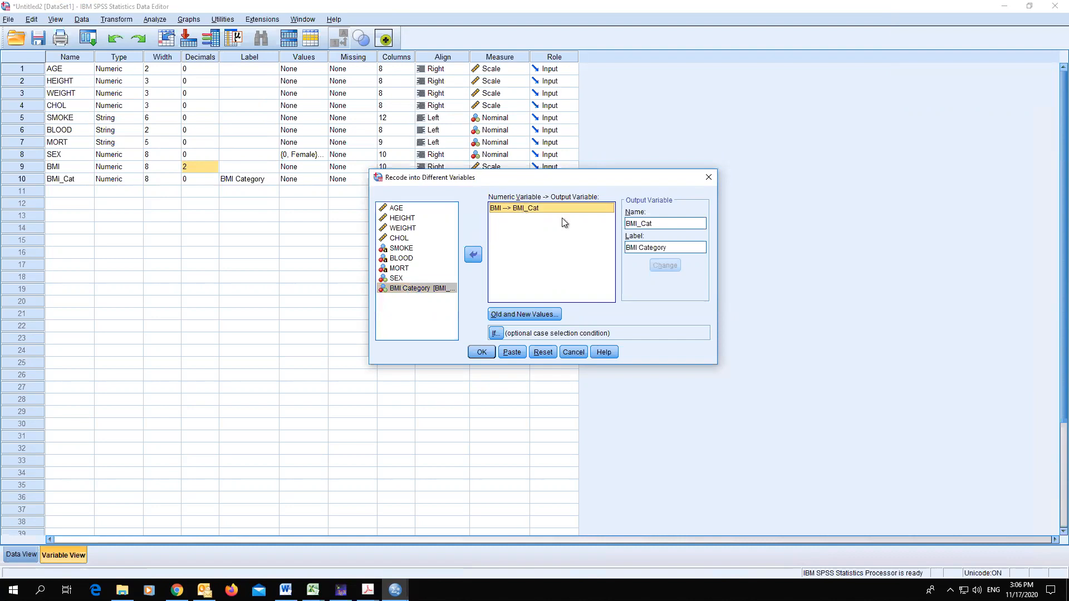
left_click(532, 316)
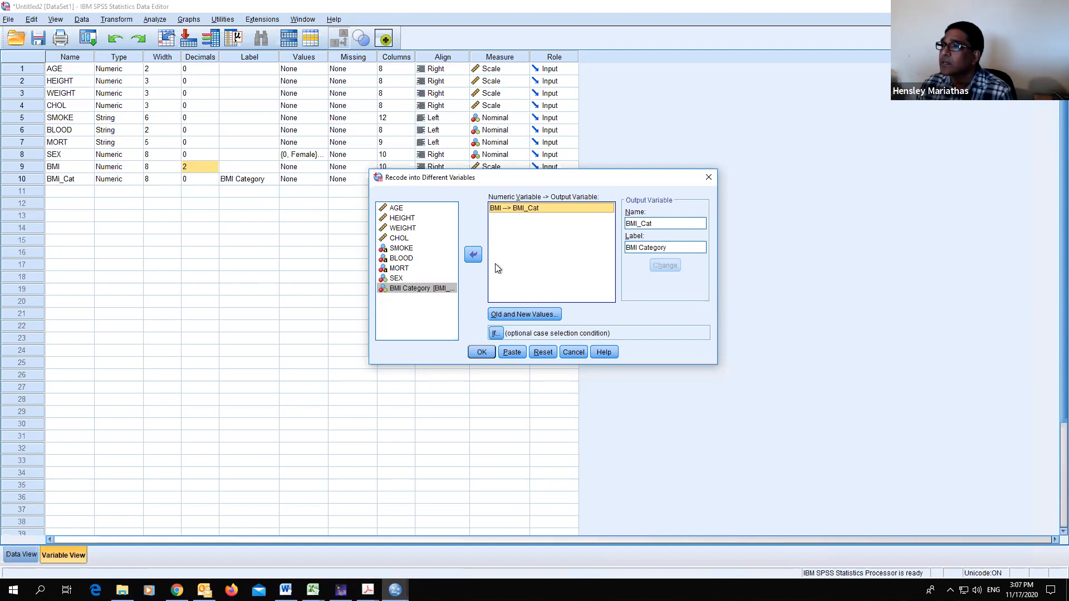
left_click(526, 315)
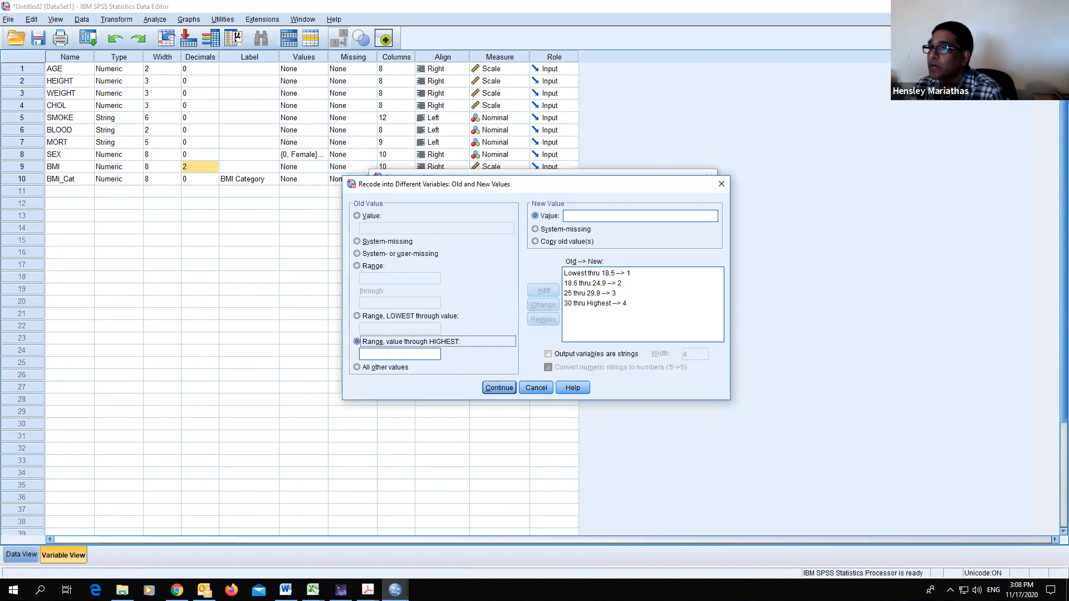
left_click(614, 294)
left_click(543, 318)
left_click(595, 294)
left_click(543, 319)
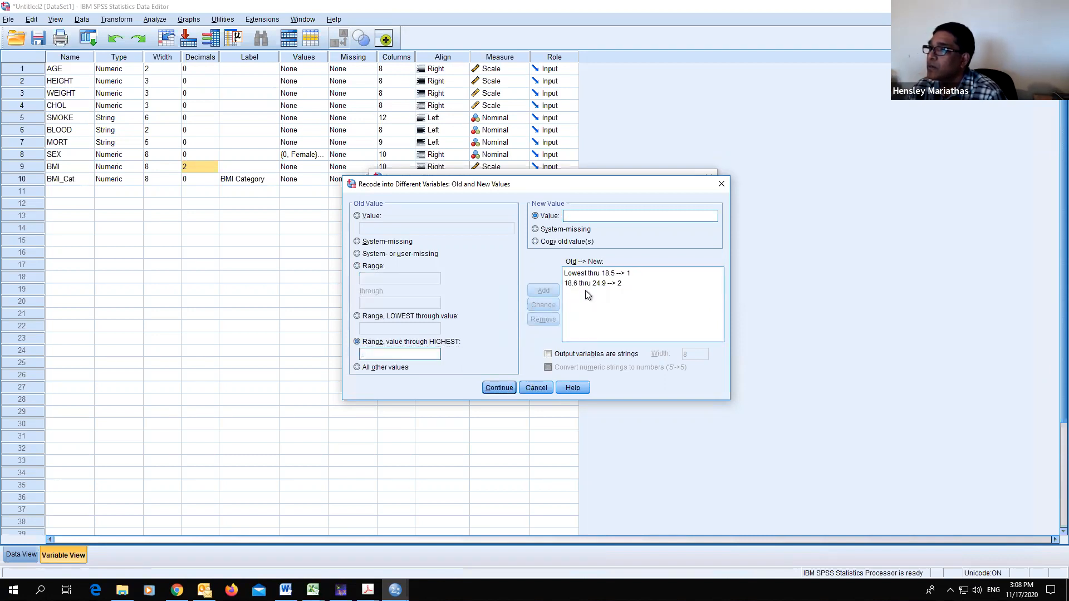
left_click(592, 282)
left_click(543, 319)
left_click(593, 273)
left_click(543, 319)
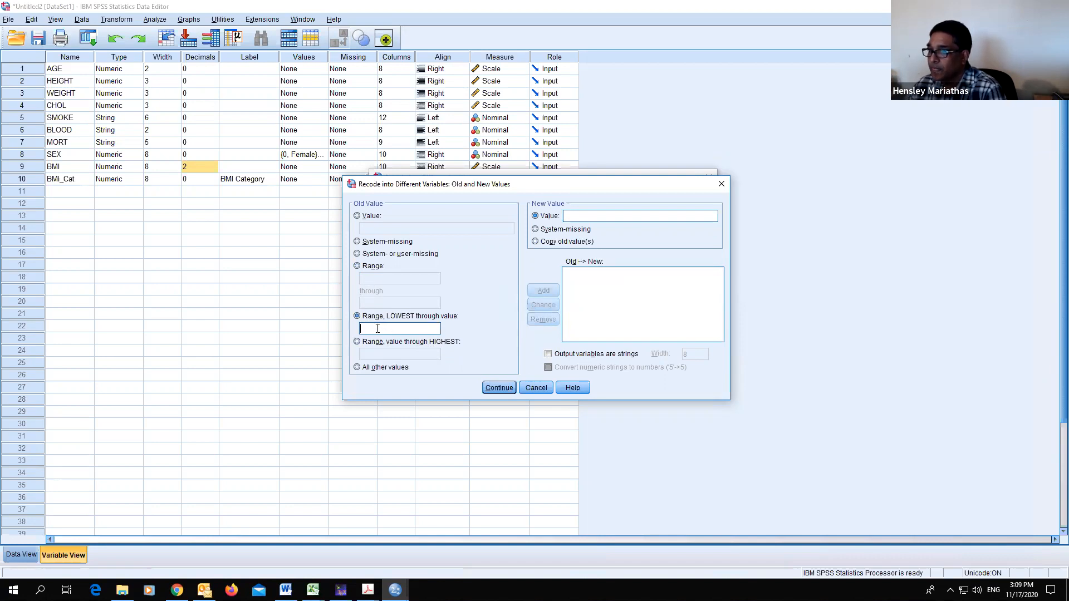
- Add a recode rule mapping BMI lowest through 18.5 to category 1
type("18.")
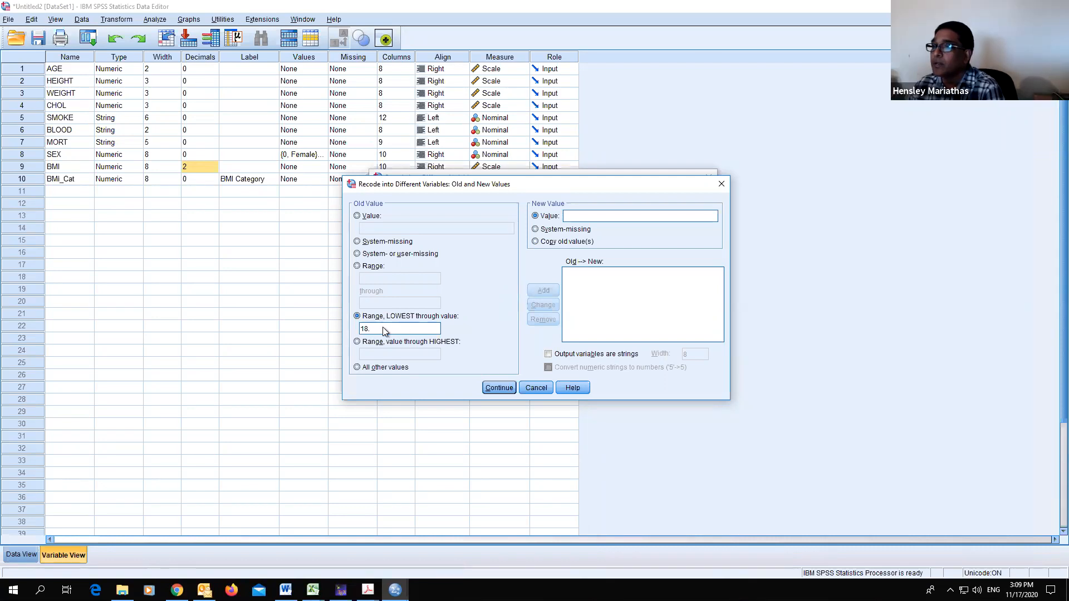
type("5")
left_click(582, 215)
type("1")
left_click(543, 290)
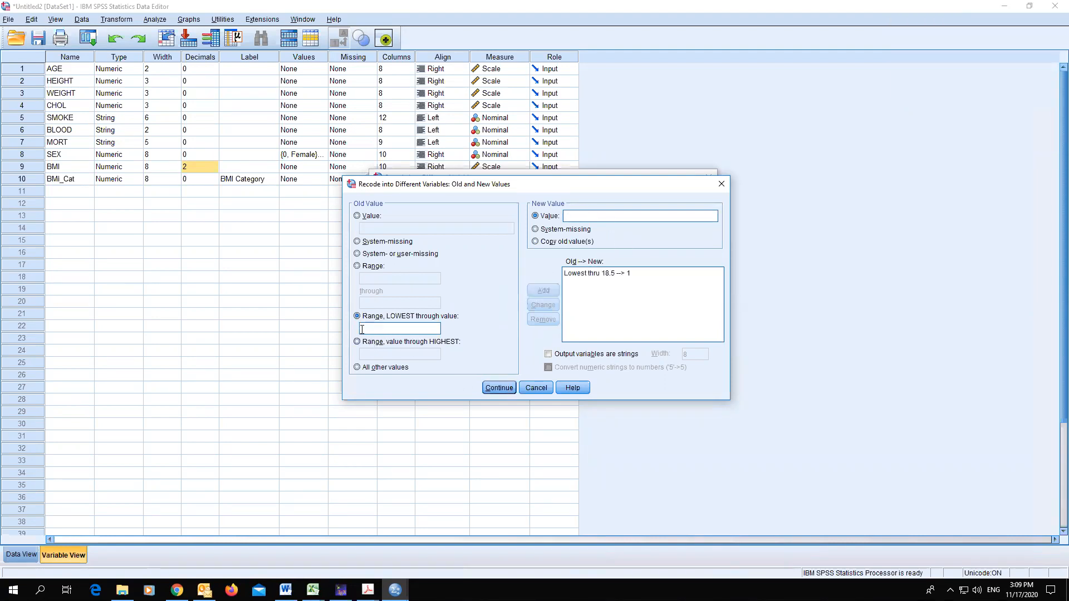
- Add a recode rule mapping BMI 18.51 through 24.9 to category 2
left_click(357, 266)
left_click(372, 278)
type("18.56")
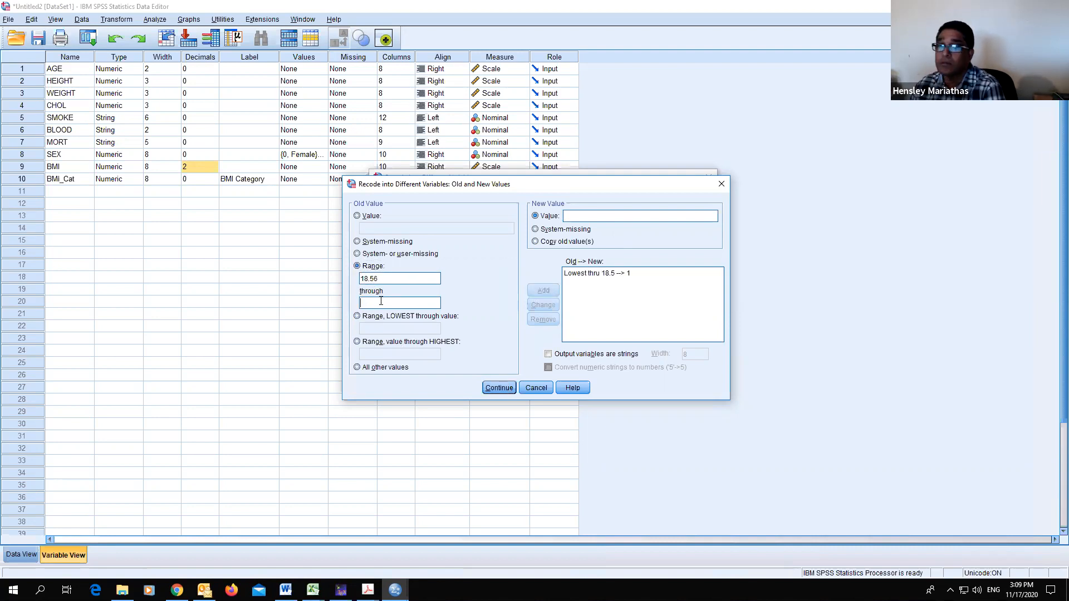
left_click(382, 301)
type("2")
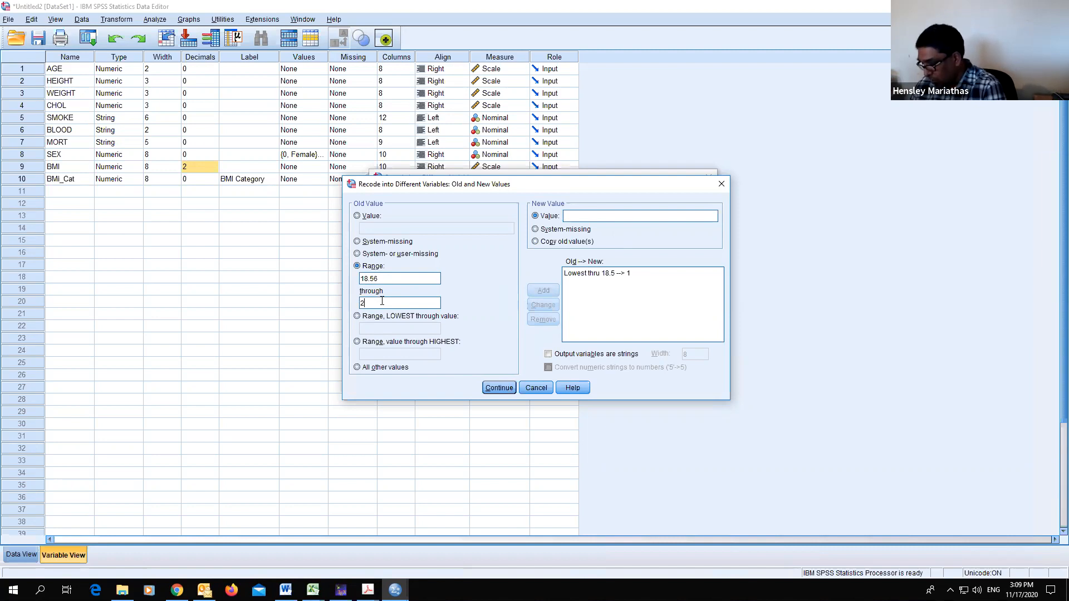
type("4.9")
left_click(604, 216)
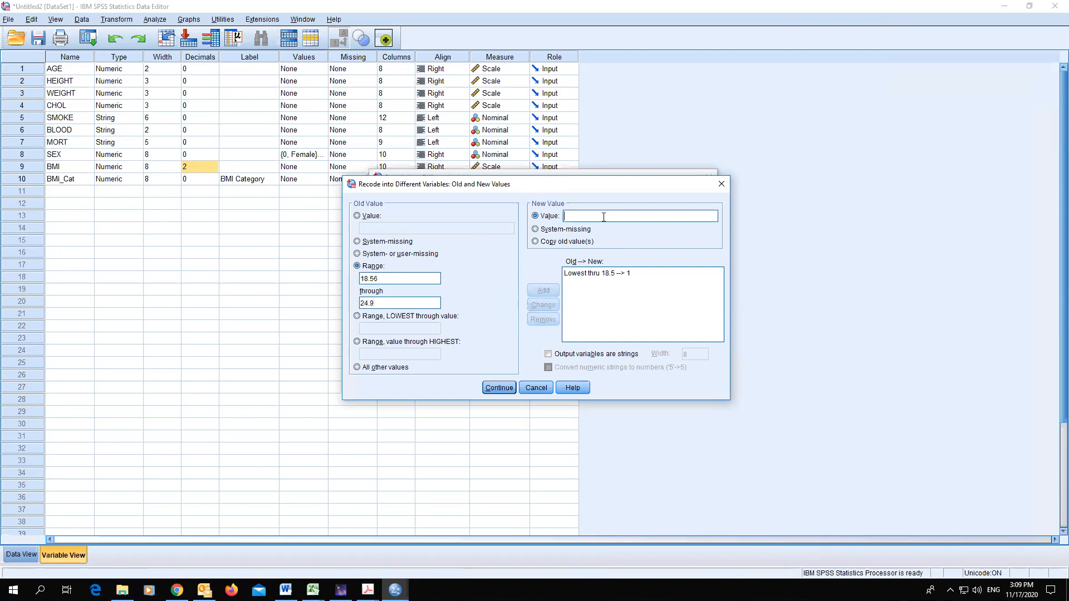
double_click(377, 279)
left_click(378, 278)
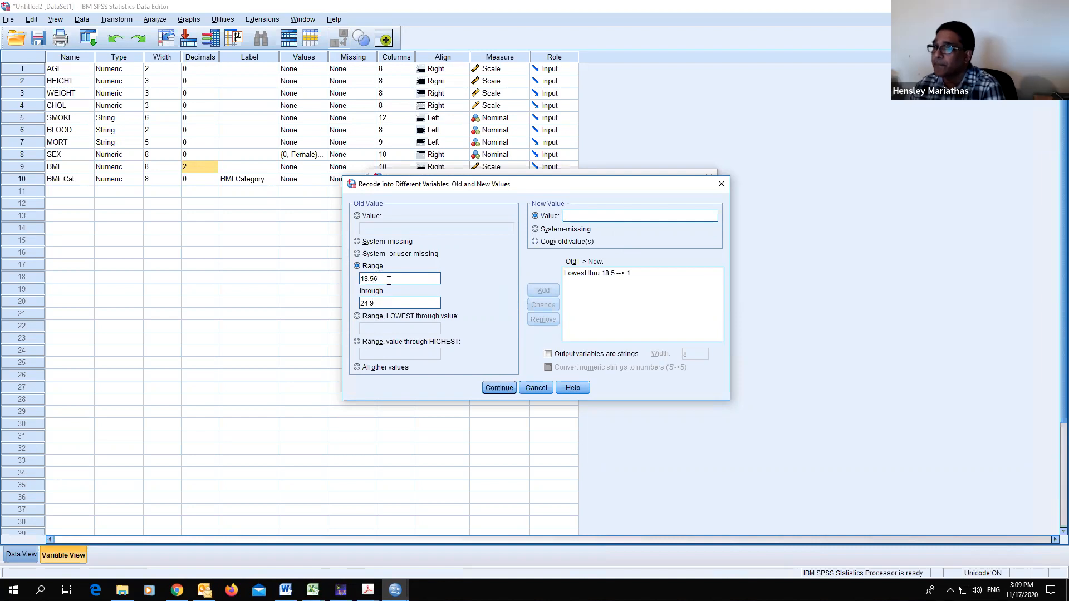
type("1")
key("Delete")
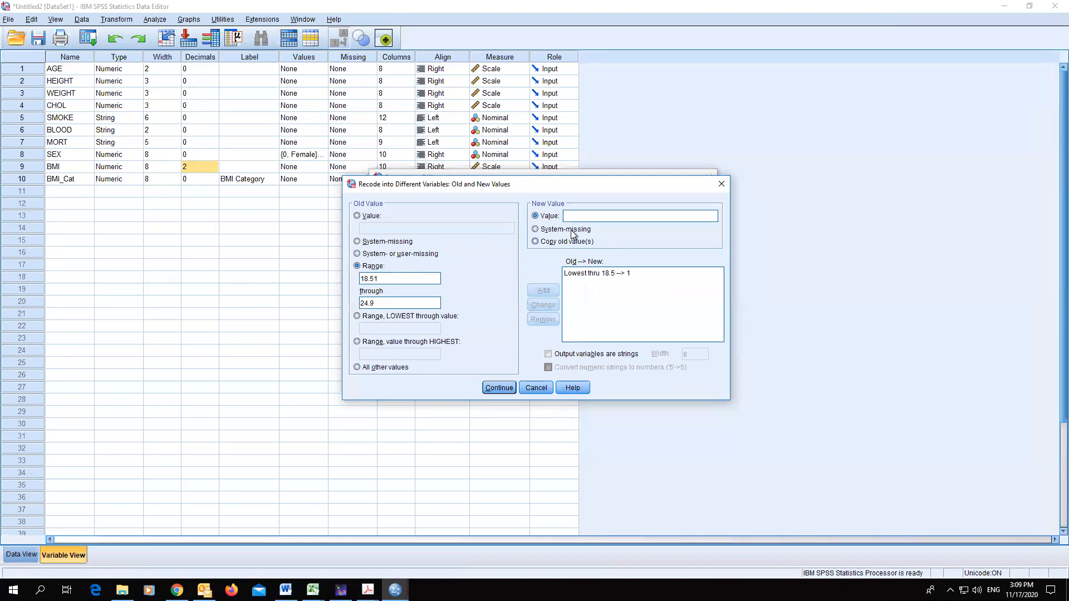
left_click(572, 216)
type("2")
left_click(544, 290)
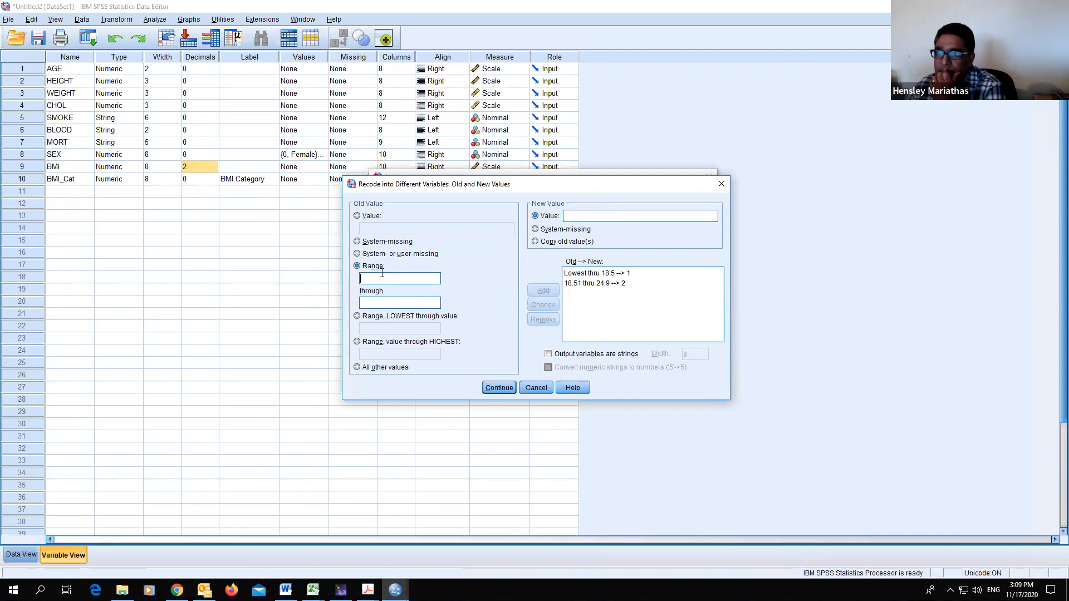
- Remove the 18.51 through 24.9 rule from the old-to-new list
type("24.99")
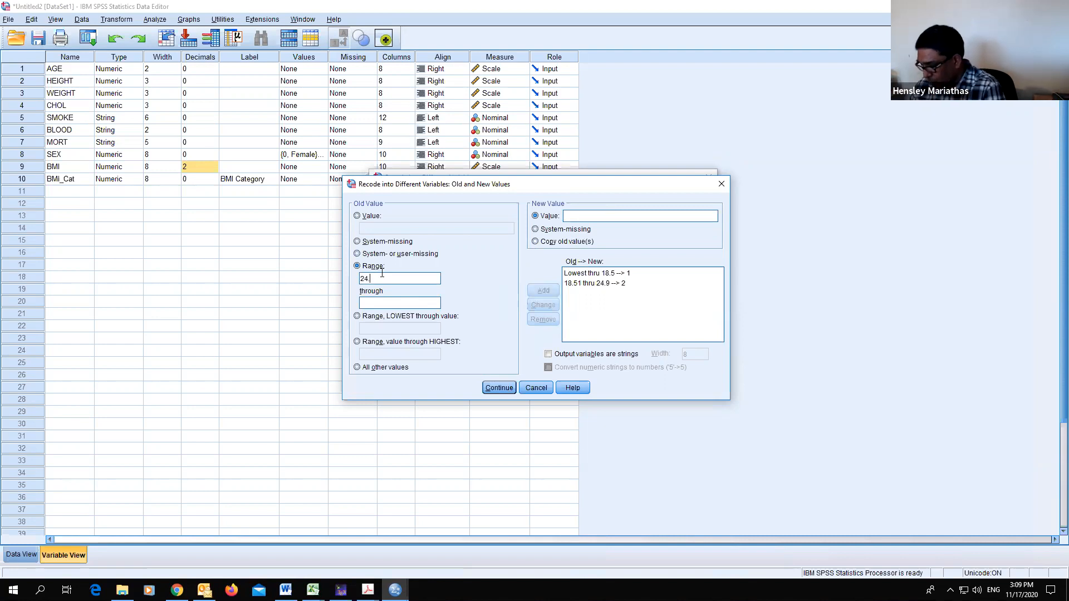
left_click(383, 302)
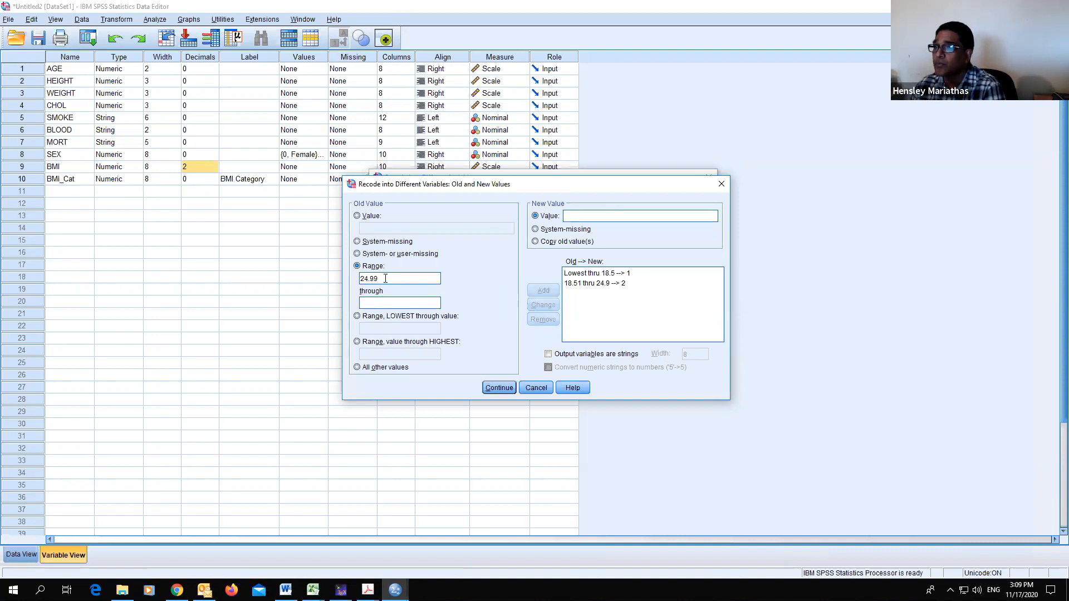
type("29.99")
left_click(578, 216)
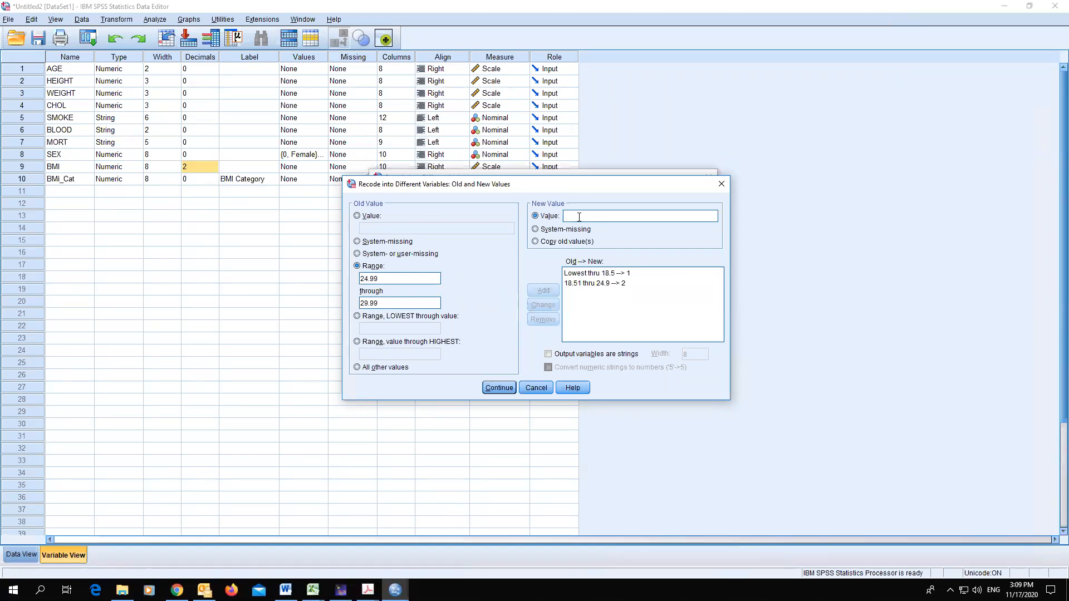
left_click(388, 278)
left_click(392, 278)
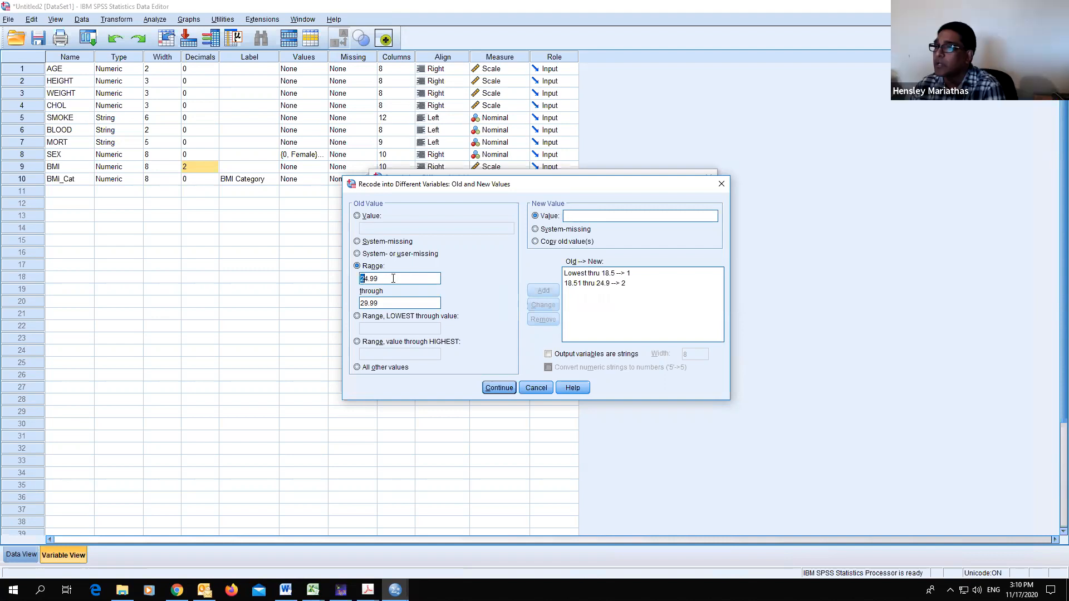
left_click(606, 284)
left_click(543, 319)
- Add a recode rule mapping BMI 18.51 through 24.99 to category 2
left_click(412, 278)
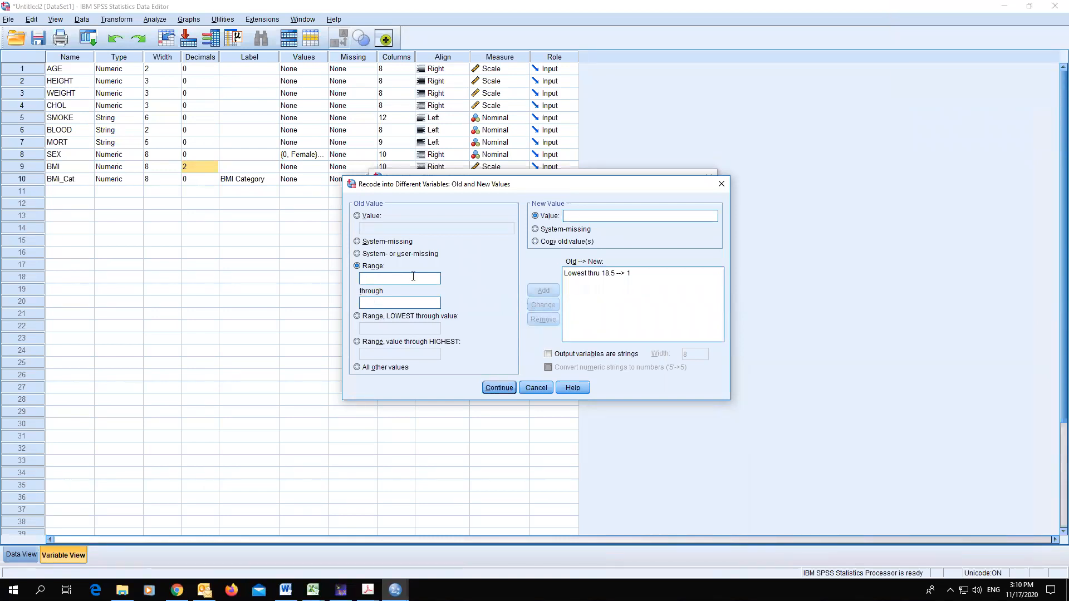
type("1")
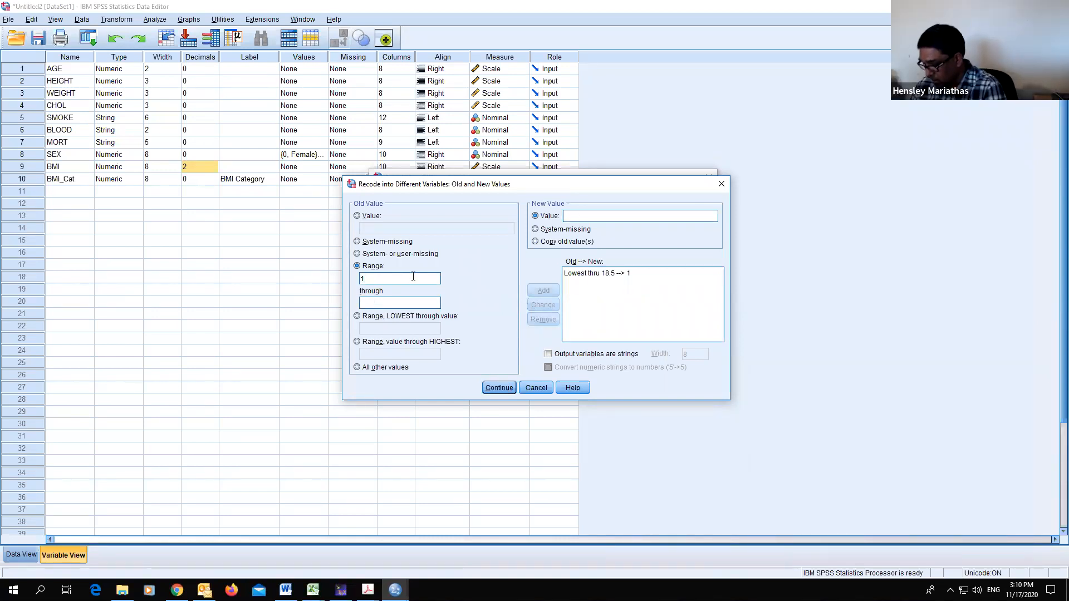
type("8.51")
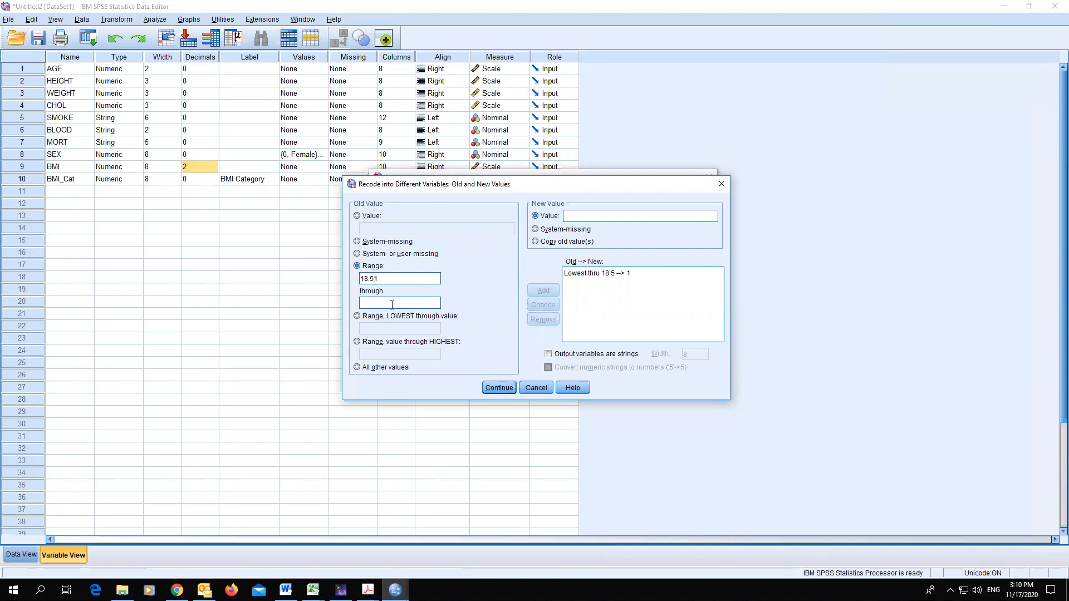
left_click(392, 305)
type("24.5")
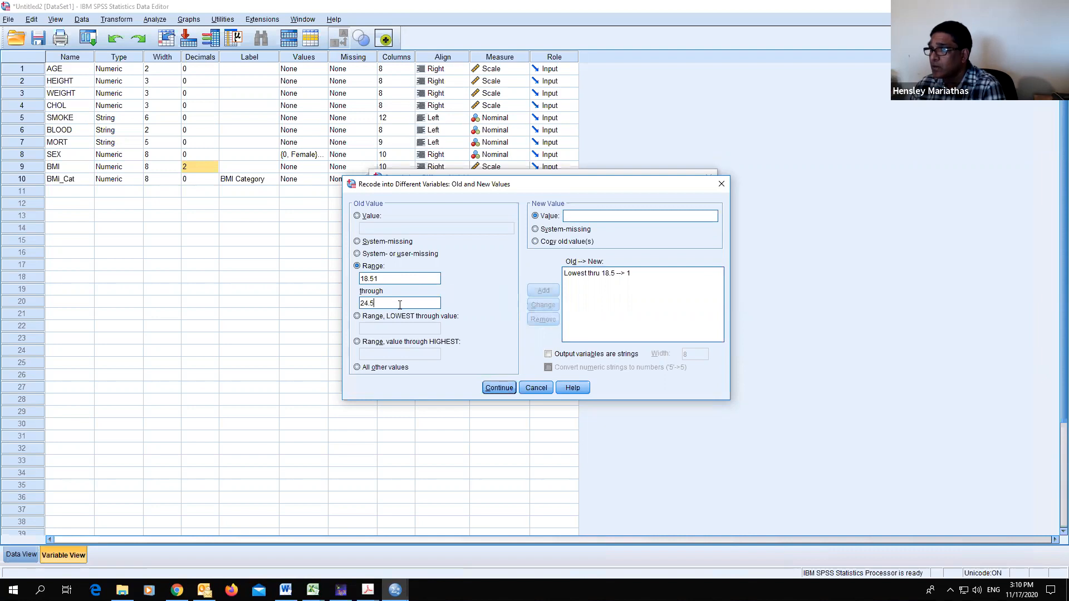
key("BackSpace")
type("99")
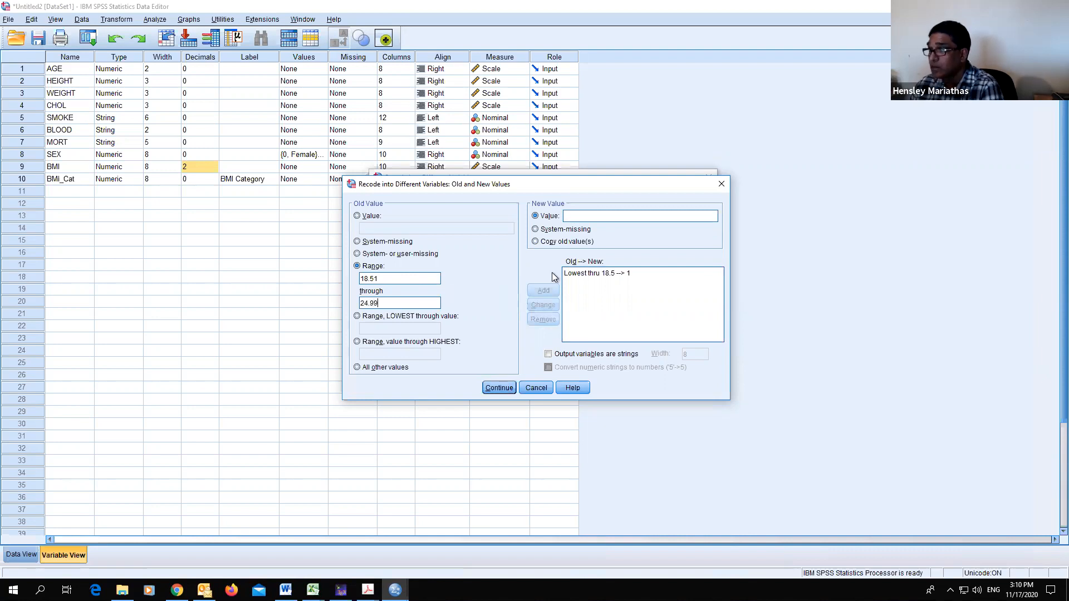
left_click(606, 216)
type("2")
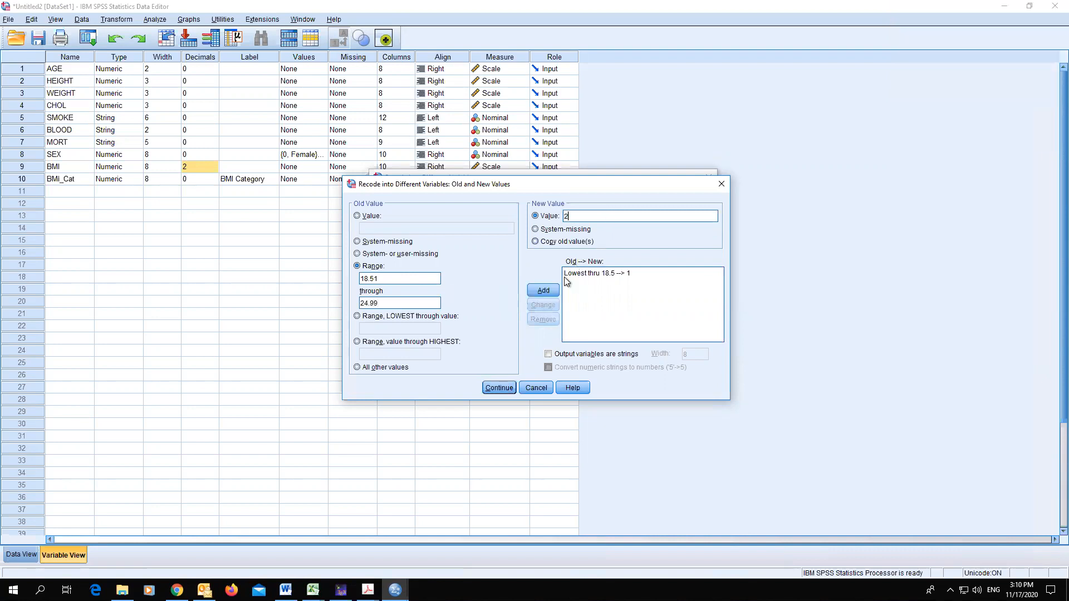
left_click(543, 291)
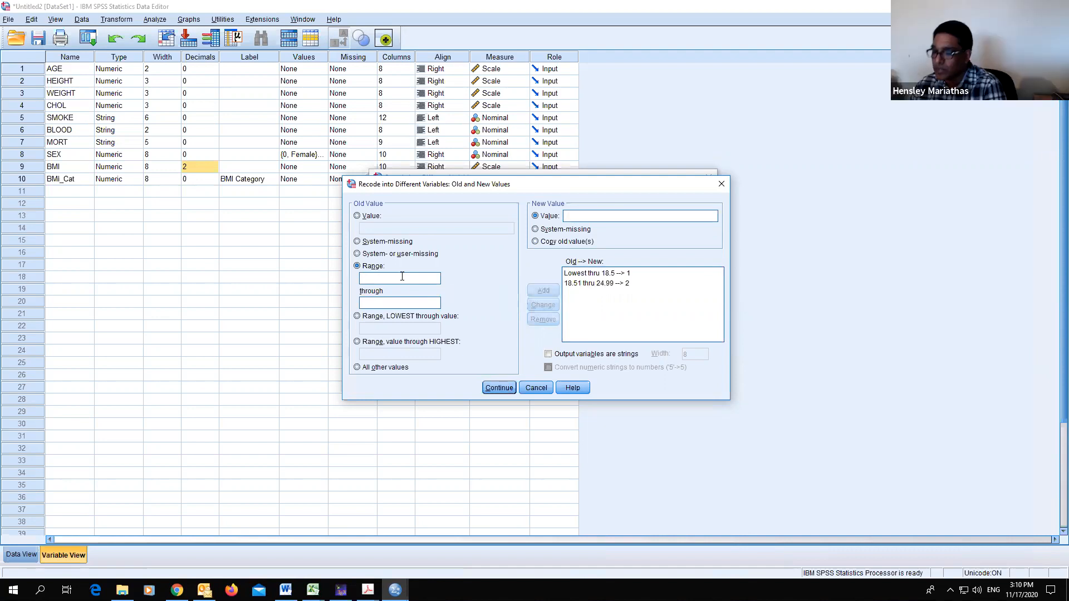
- Add a recode rule mapping BMI 25 through 29.99 to category 3
type("3")
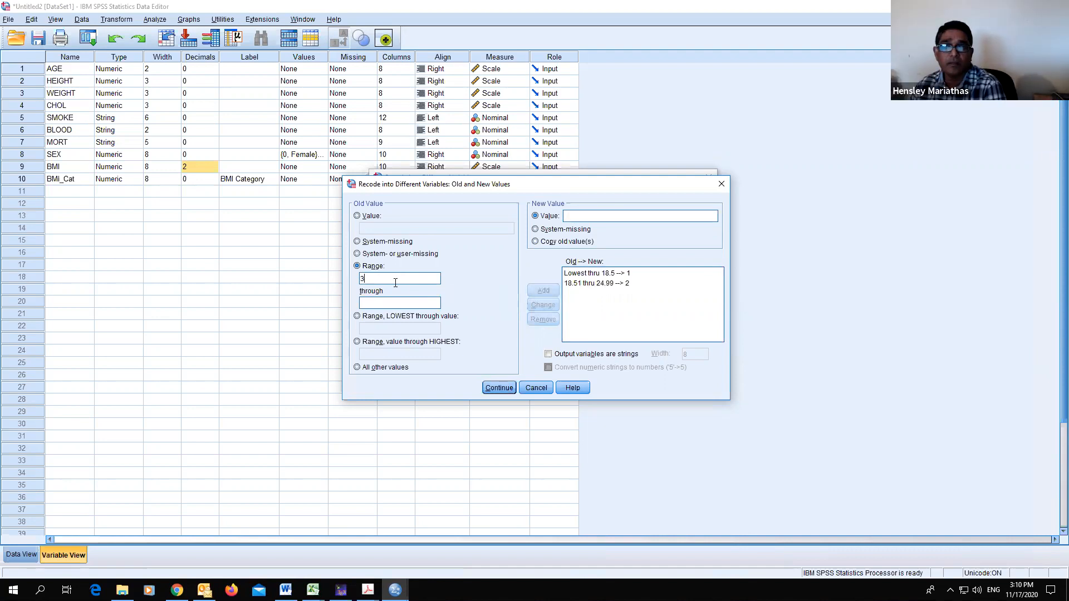
key("BackSpace")
type("25")
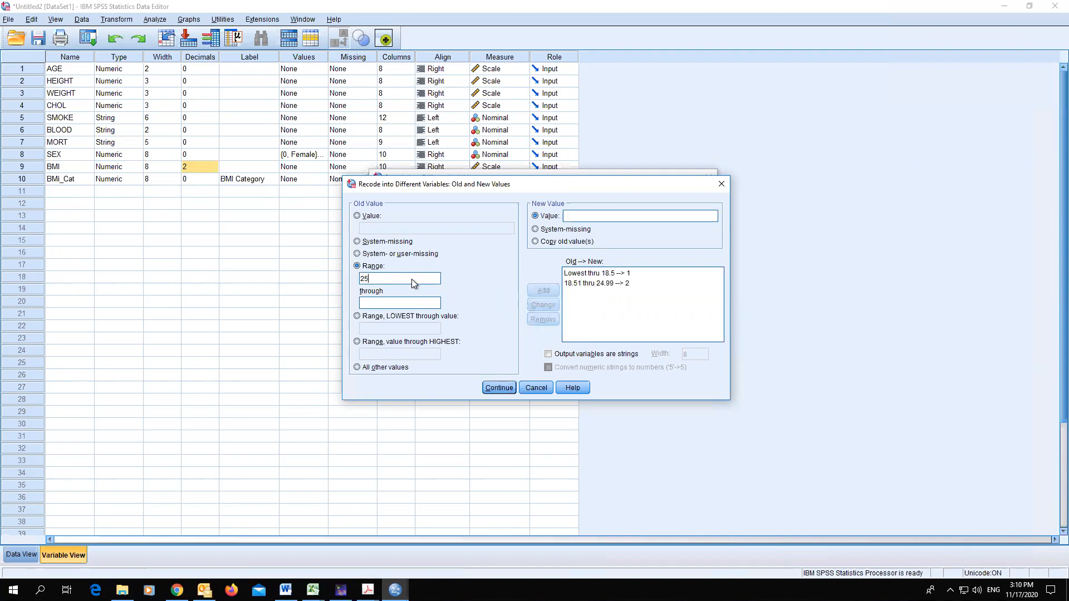
type("29.99")
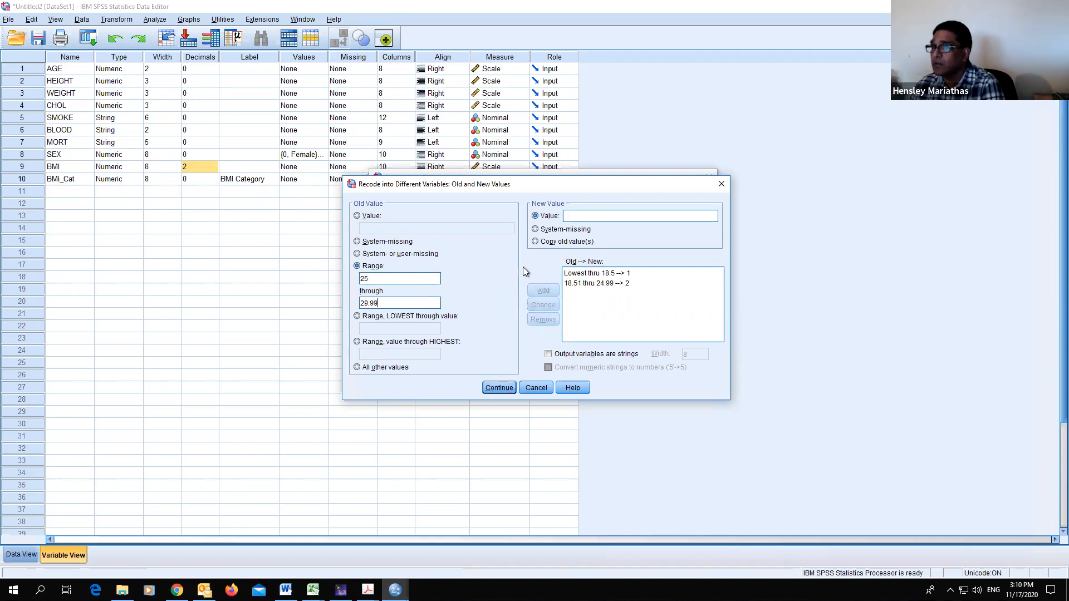
left_click(572, 214)
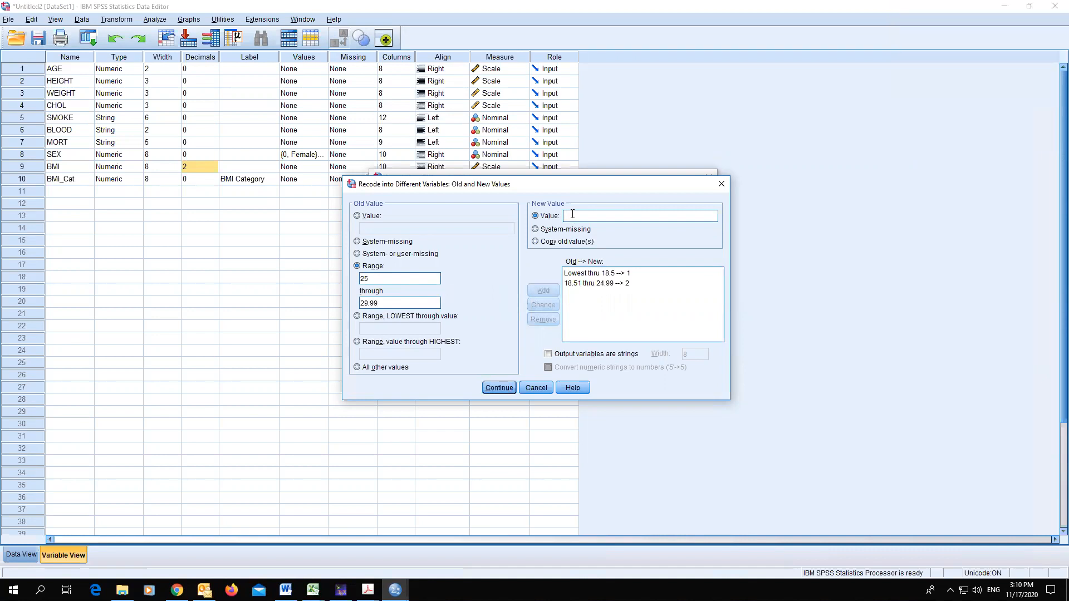
type("3")
- Add a rule mapping BMI 30 through highest to category 4, then run the recode
left_click(357, 342)
type("30")
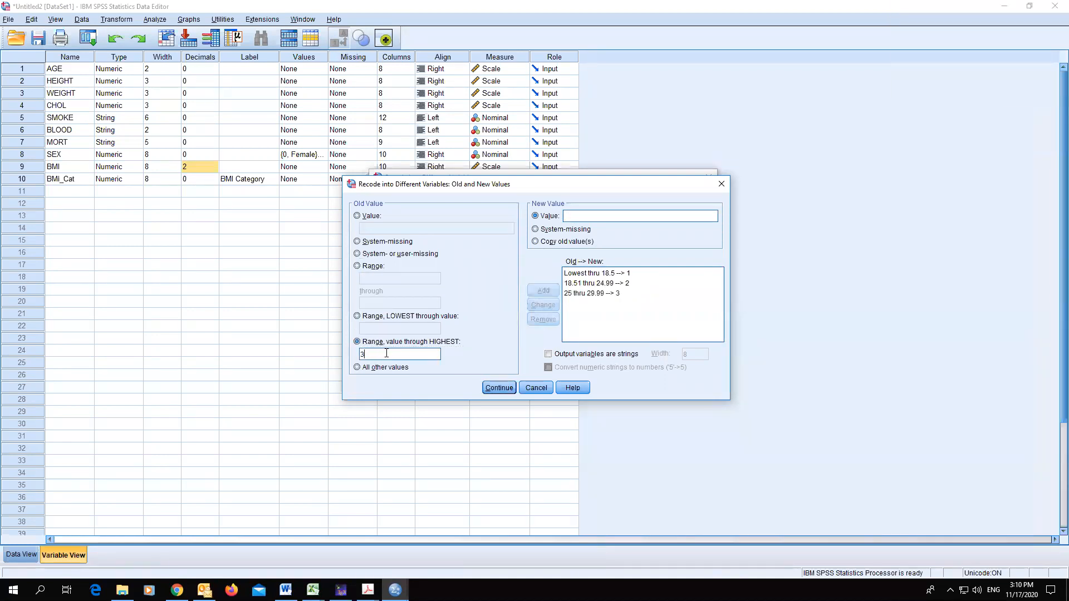
left_click(589, 215)
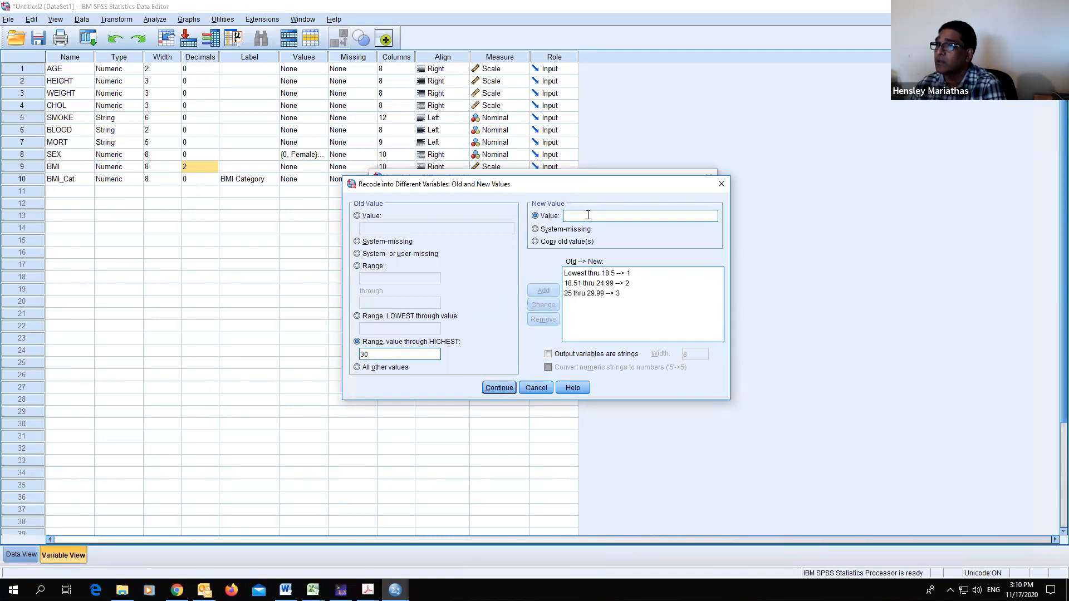
type("4")
left_click(540, 290)
left_click(506, 392)
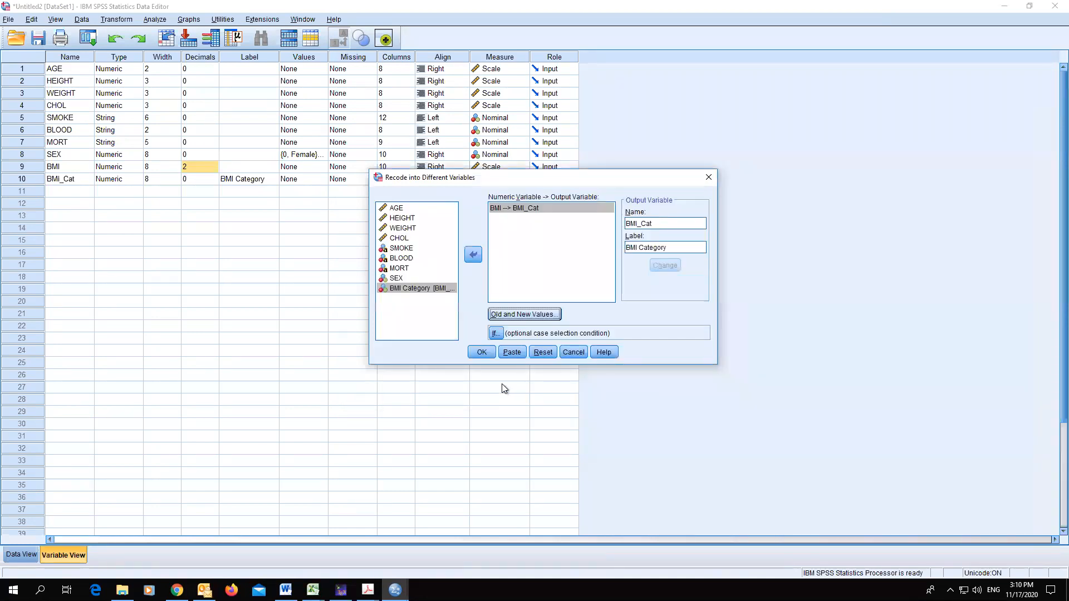
left_click(482, 352)
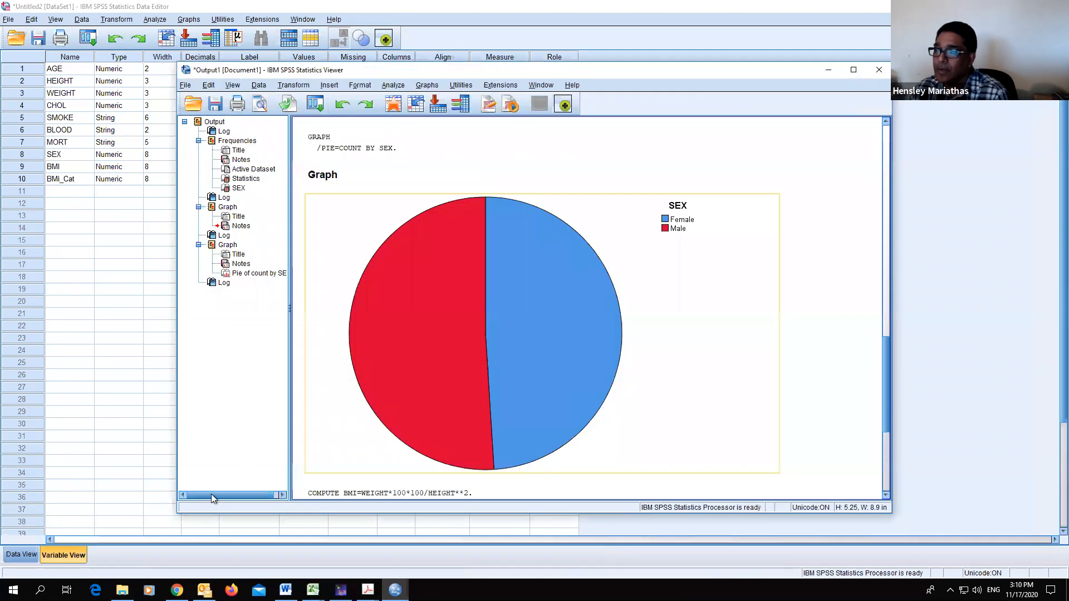
- Return to the data grid and scroll through the rows to examine the new BMI_Cat values
left_click(63, 555)
left_click(25, 554)
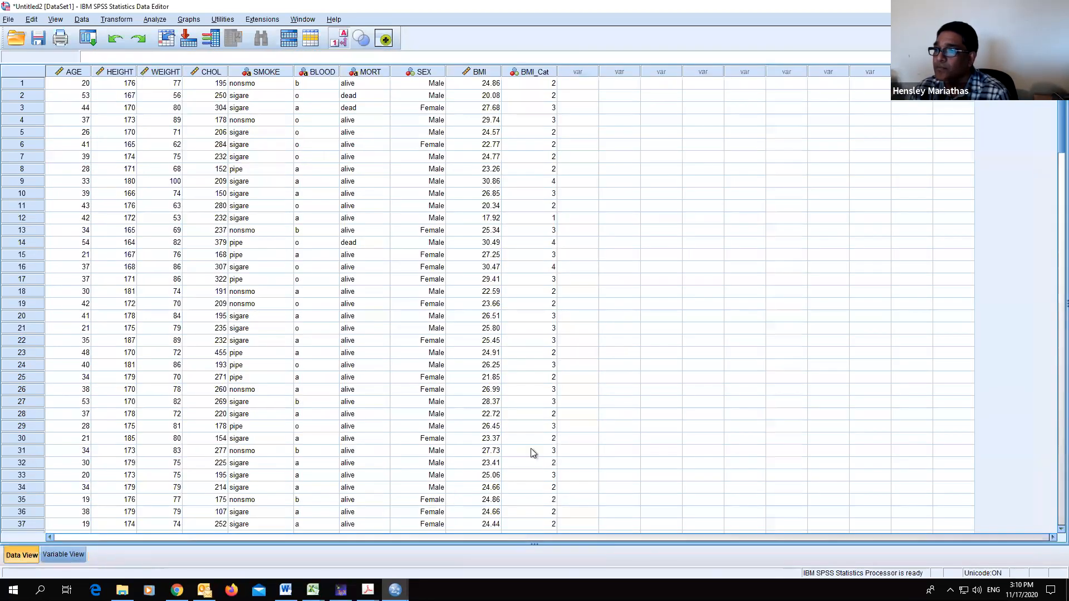
scroll(607, 343, "down", 20)
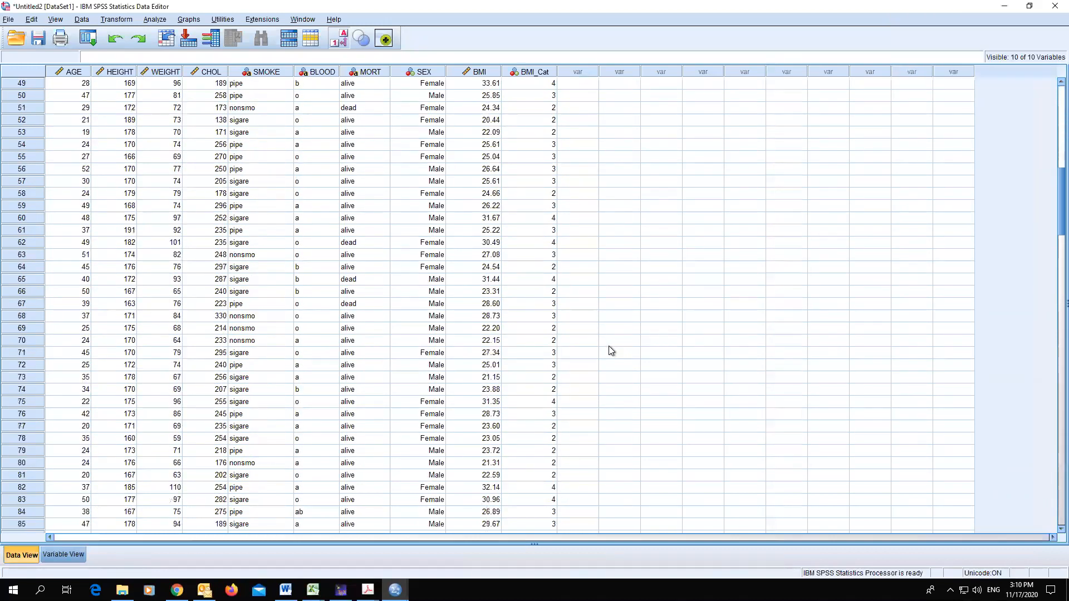
scroll(612, 350, "down", 20)
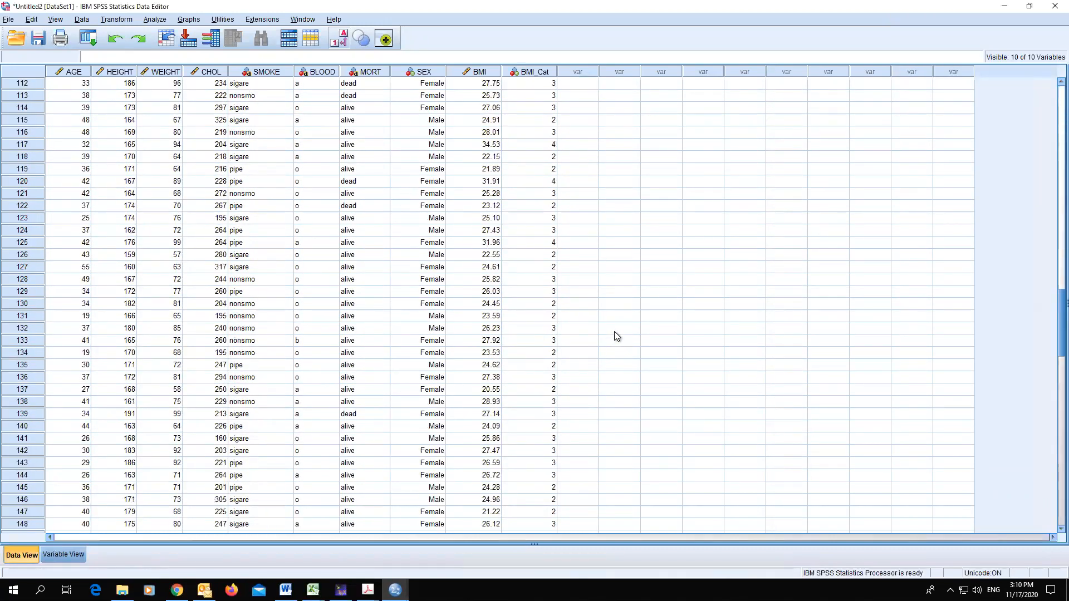
scroll(617, 330, "down", 12)
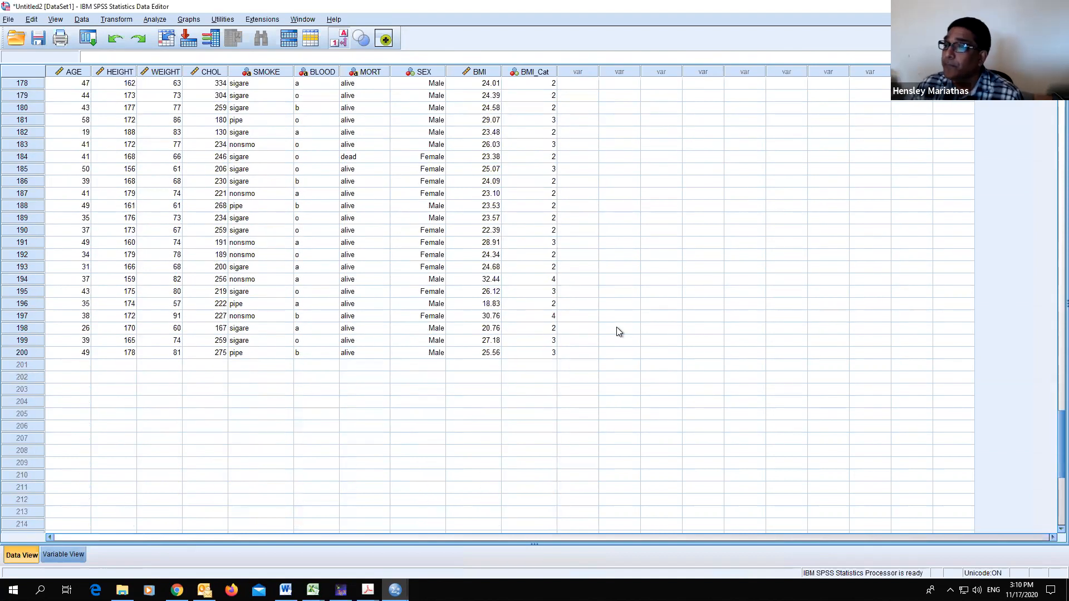
scroll(616, 328, "up", 11)
scroll(616, 329, "up", 20)
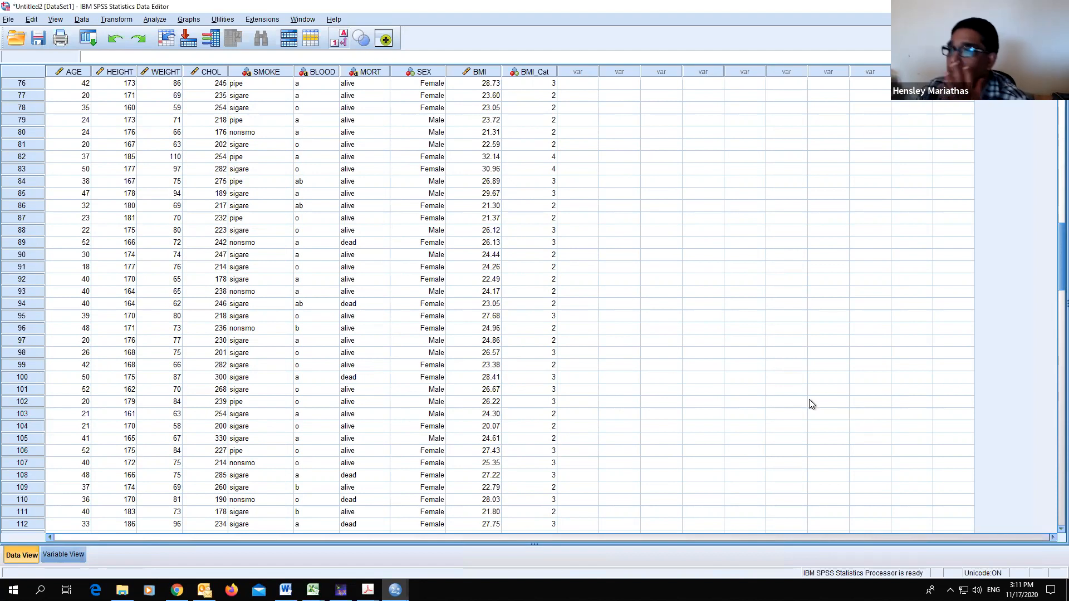
scroll(563, 273, "down", 19)
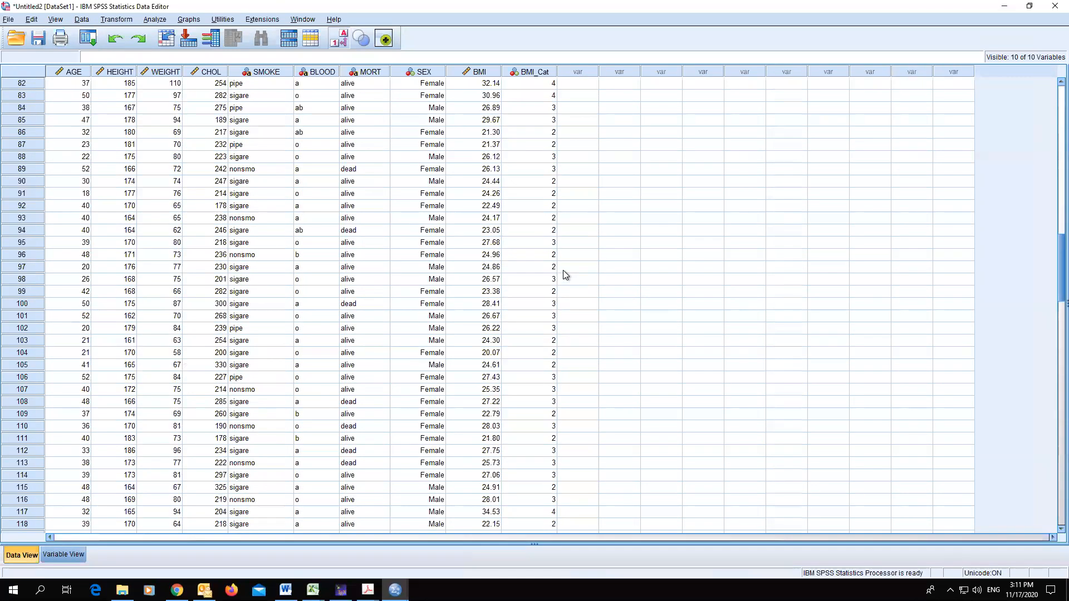
scroll(570, 267, "down", 5)
scroll(566, 269, "up", 4)
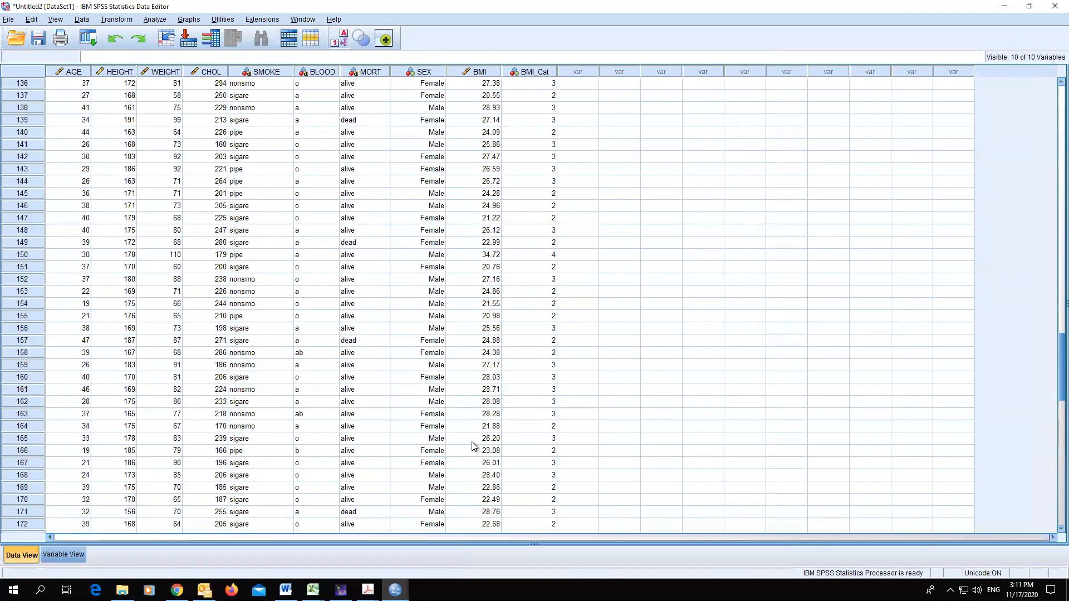
scroll(576, 126, "up", 9)
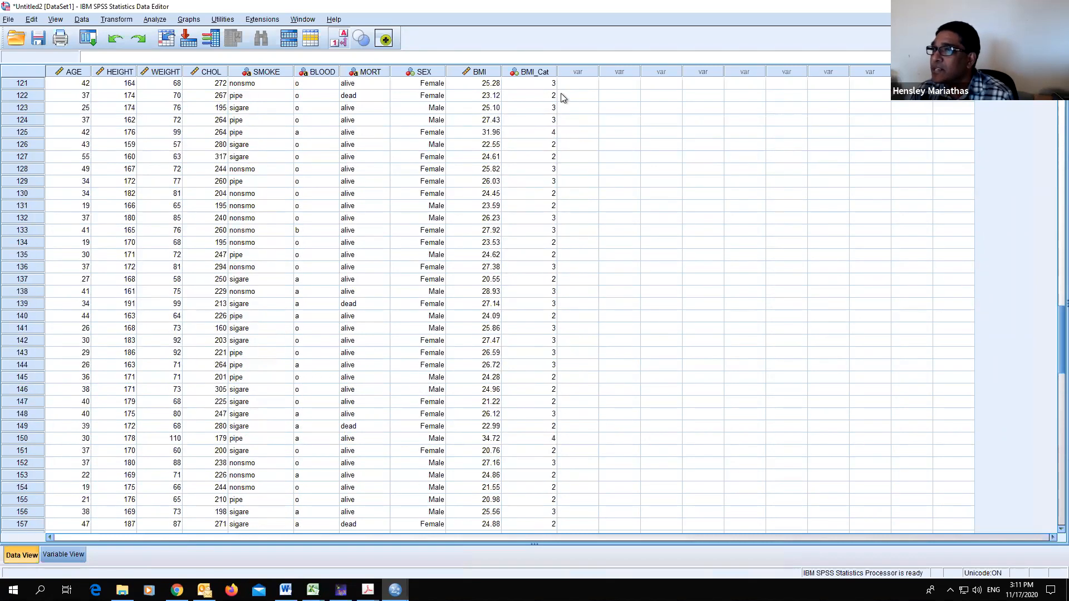
- Open BMI_Cat's value labels and add the label Underweight for value 1
left_click(53, 554)
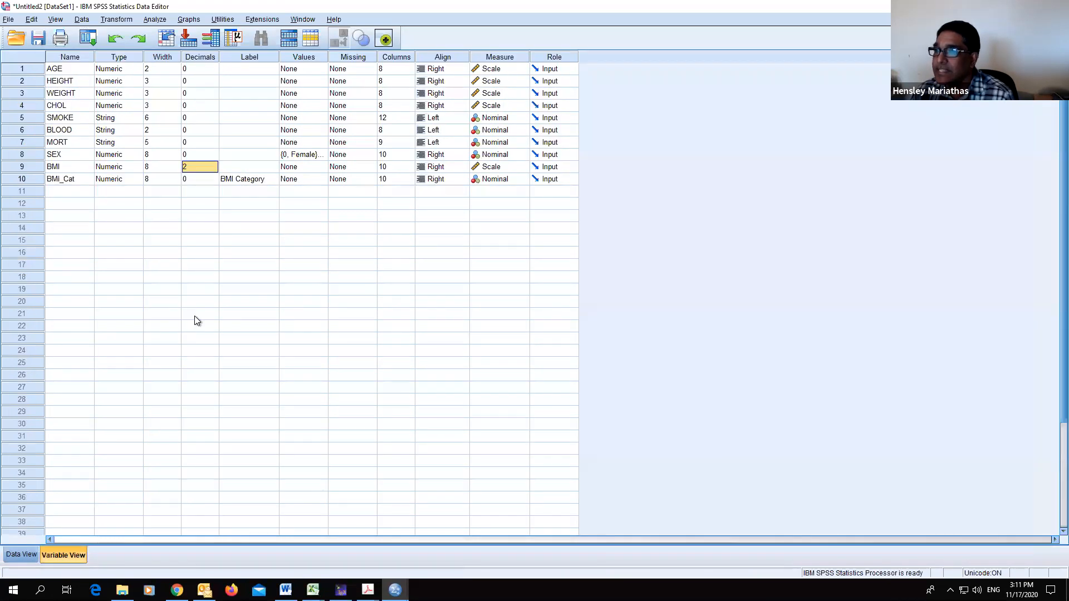
left_click(315, 180)
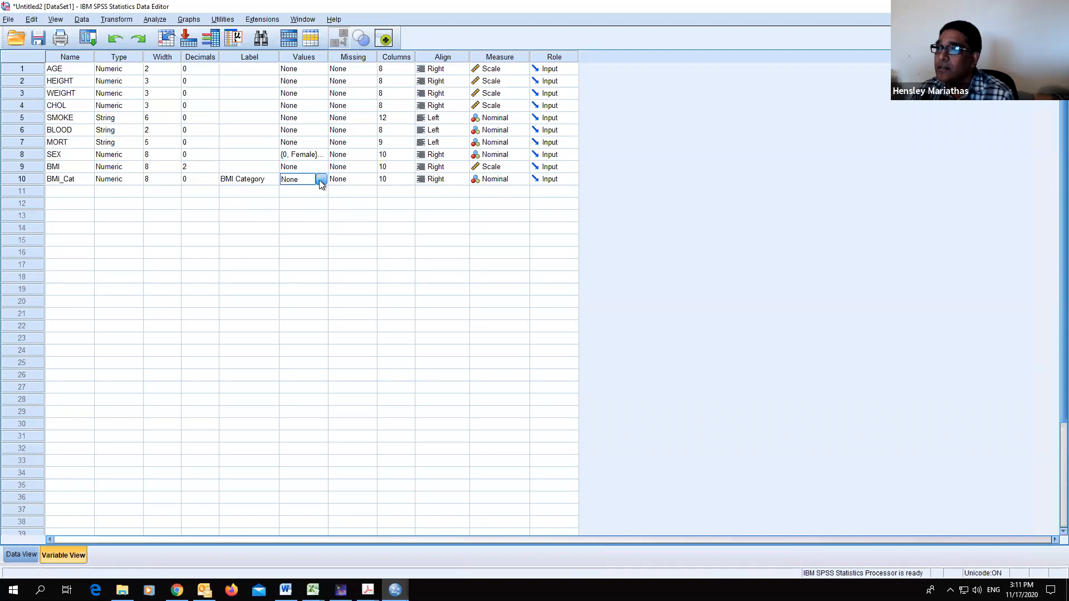
left_click(322, 179)
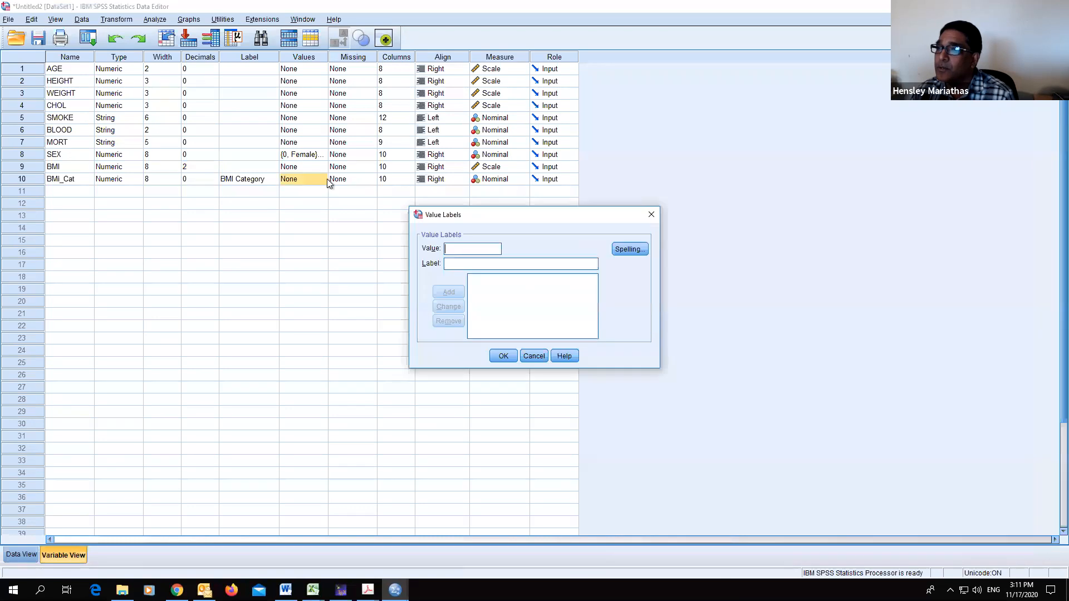
left_click(467, 262)
type("Underweight")
left_click(451, 293)
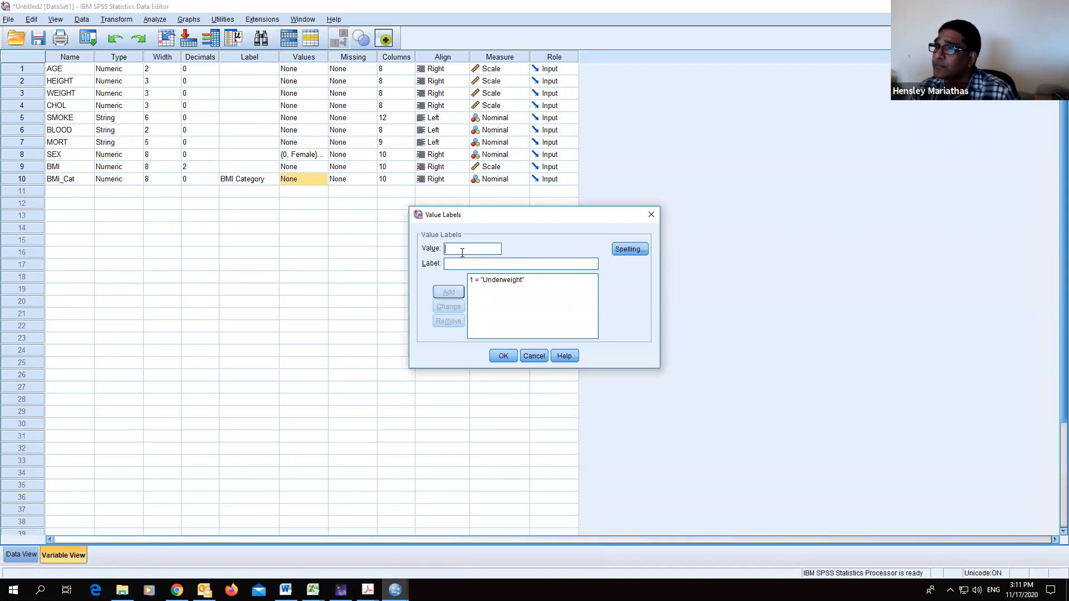
- Add the value label Normal Weight for BMI_Cat value 2
left_click(462, 253)
type("2")
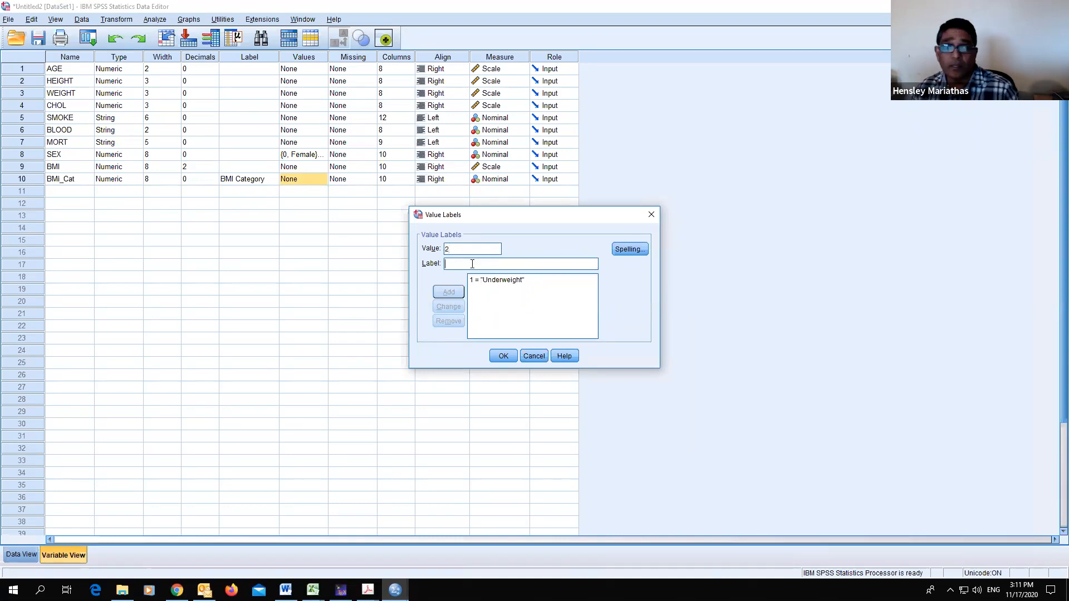
left_click(473, 264)
type("No")
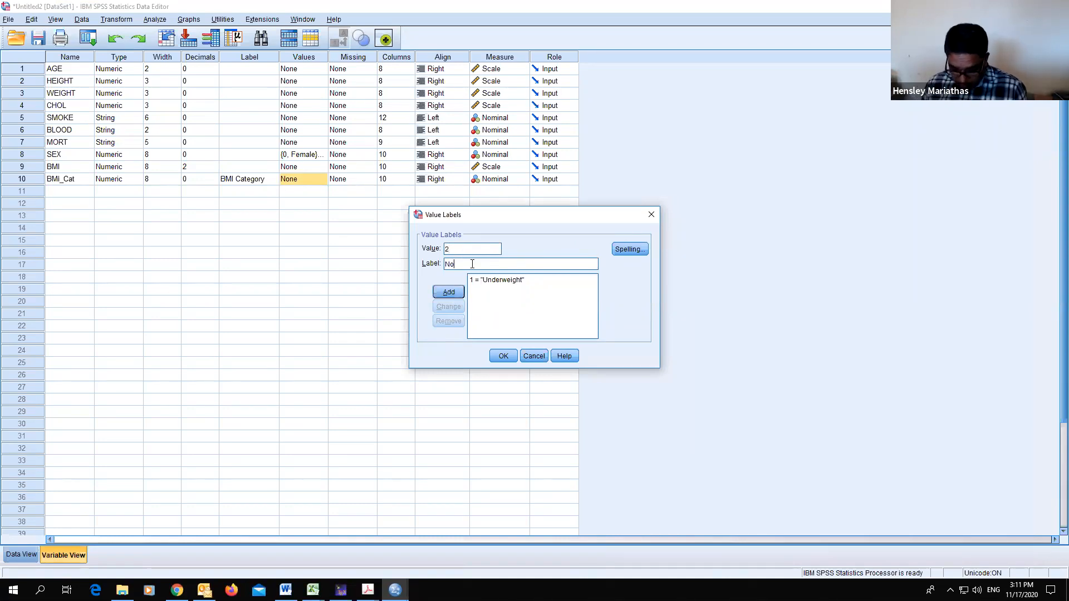
type("rmal Weight")
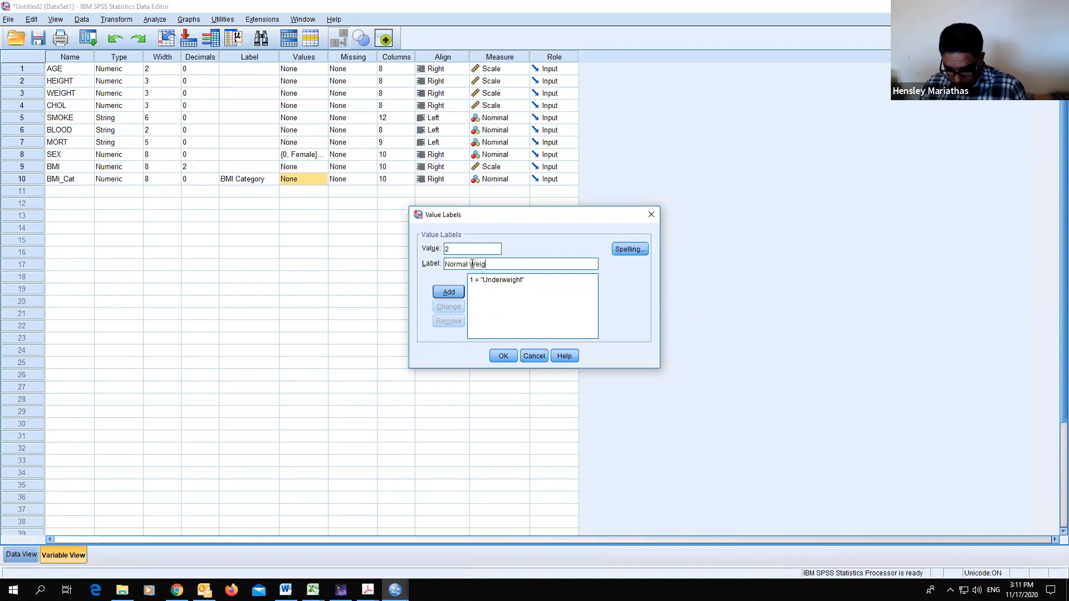
left_click(448, 294)
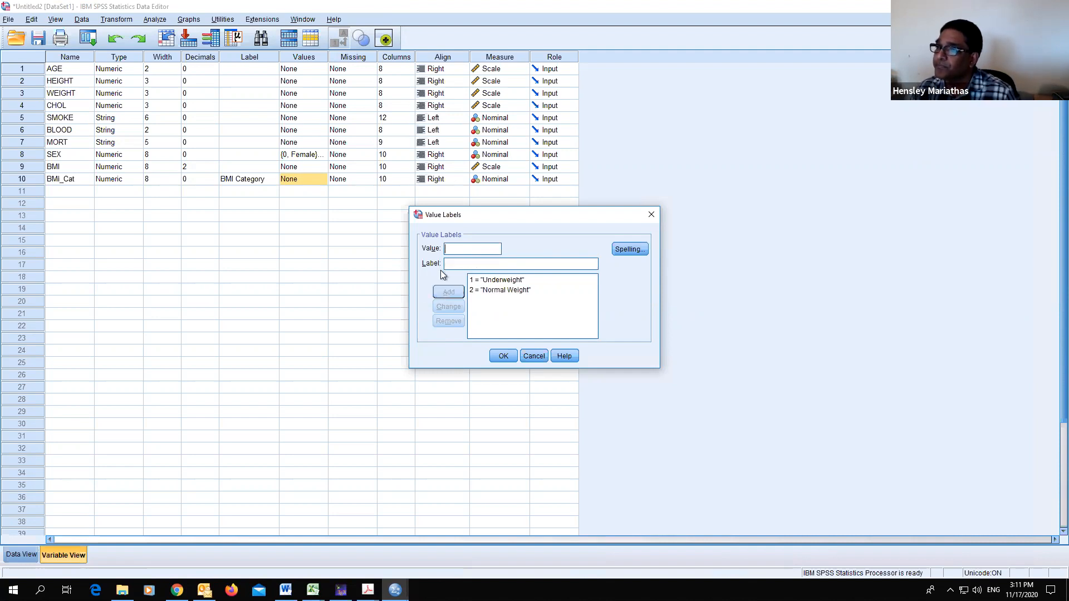
- Add the value label Onverweight for BMI_Cat value 3
type("3")
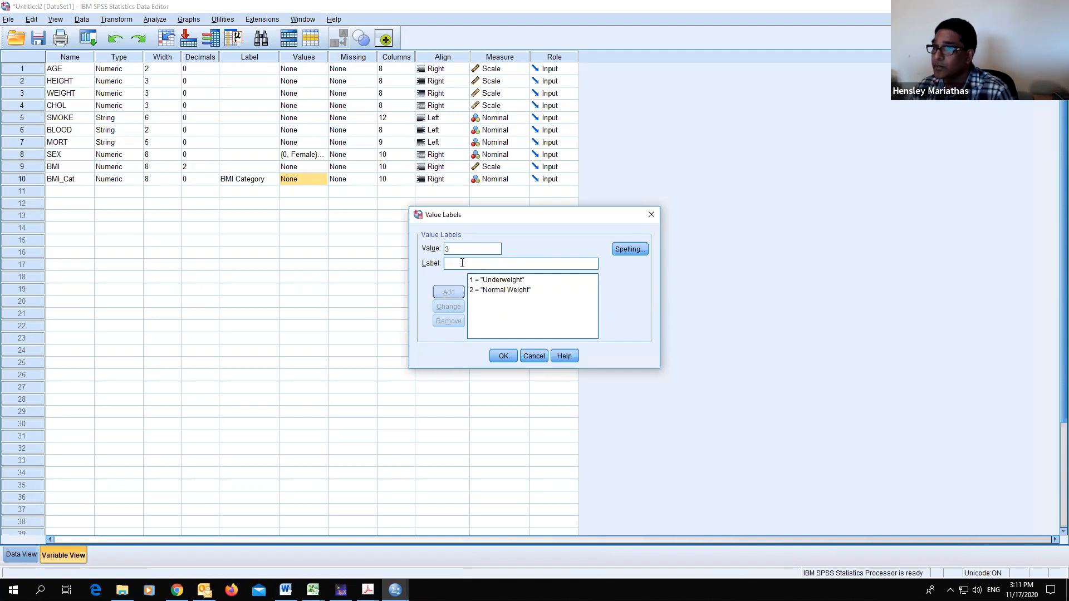
type("Onverwi")
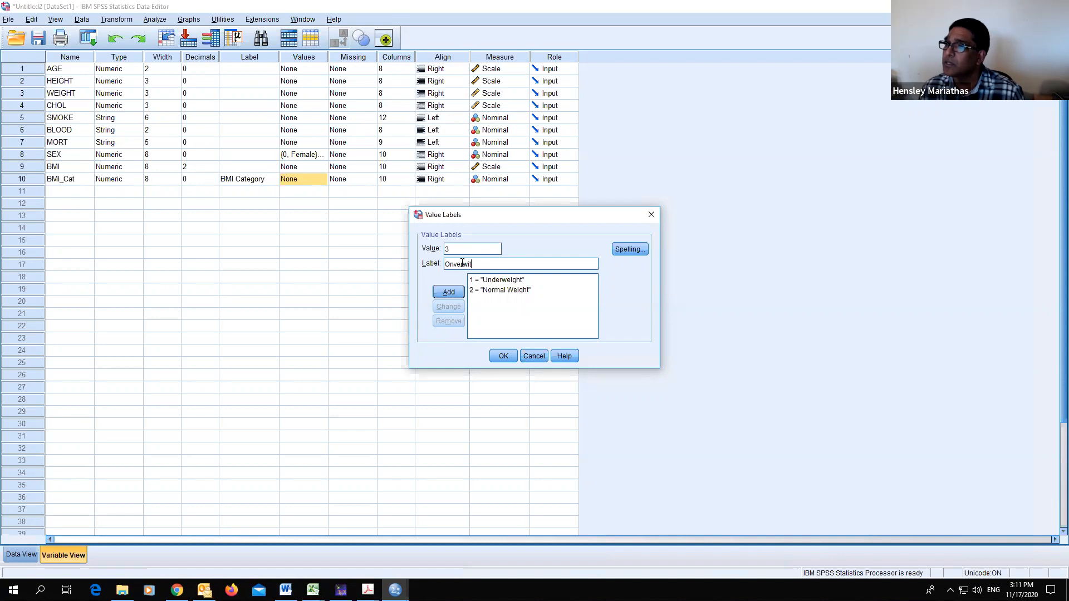
type("eight")
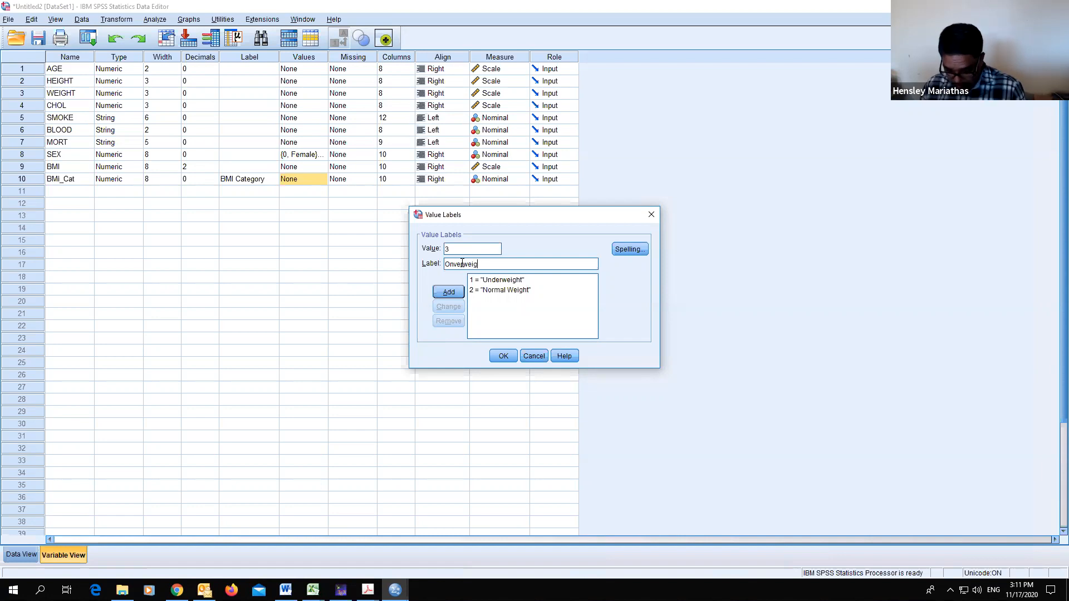
left_click(449, 292)
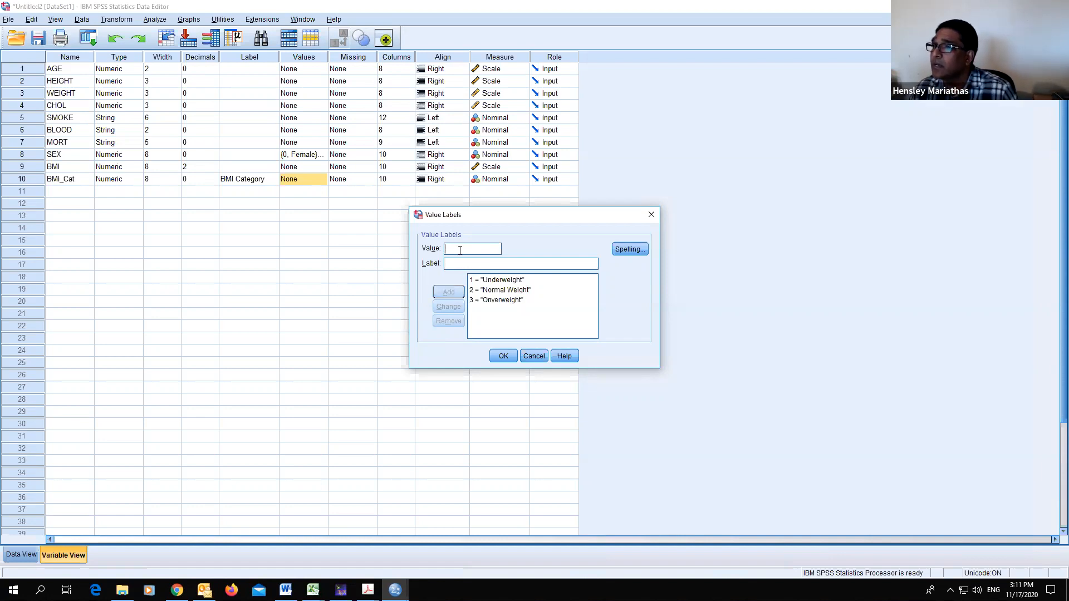
- Add the value label Obesity for value 4 and confirm the BMI_Cat value labels
type("4")
left_click(471, 265)
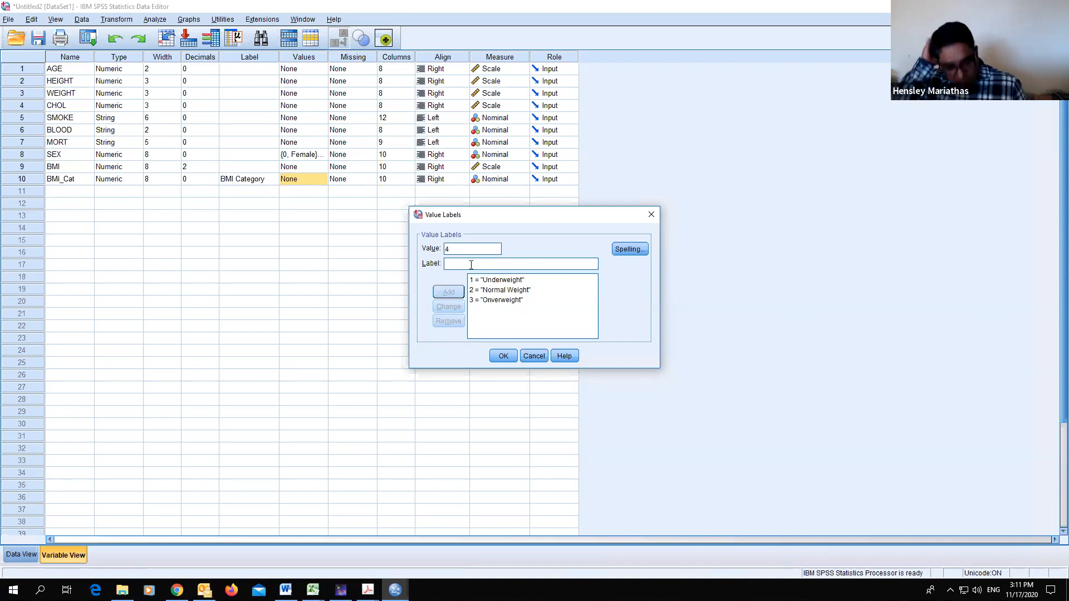
type("Obesit")
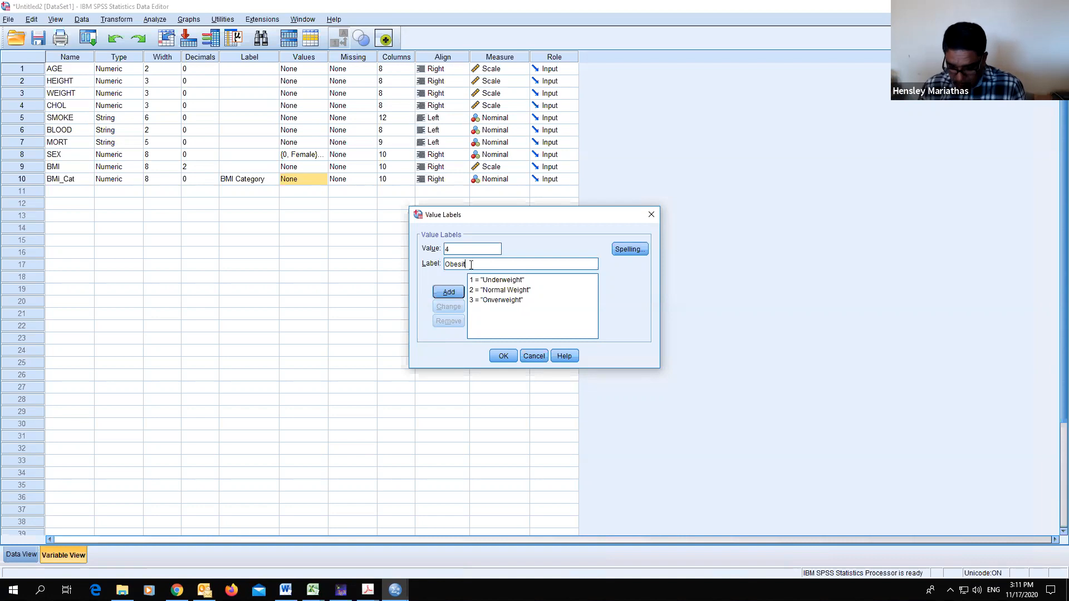
left_click(447, 292)
left_click(503, 357)
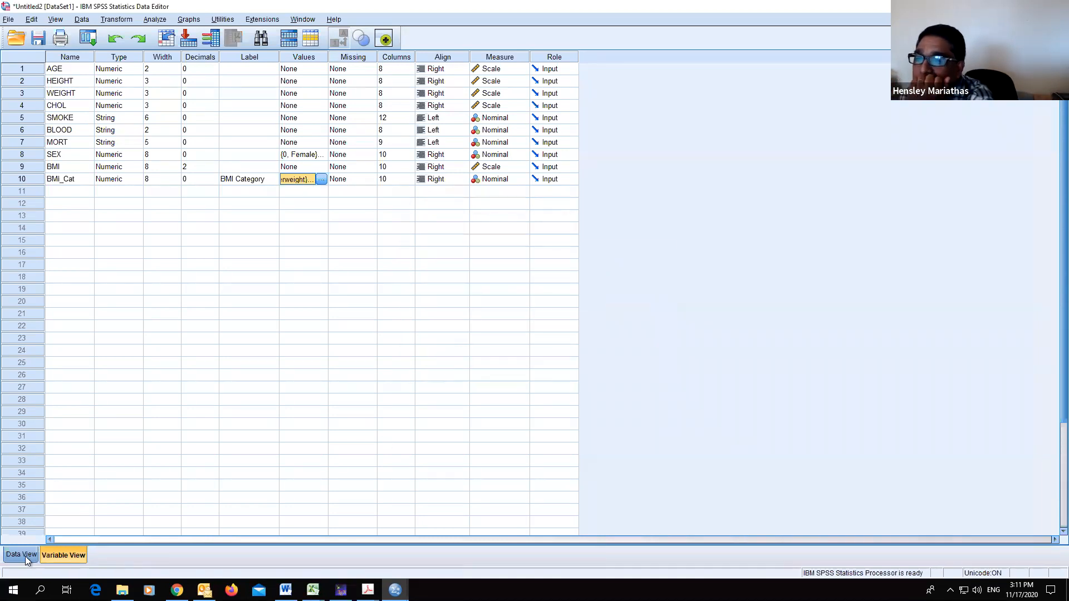
- Switch to the data grid and display value labels instead of codes
left_click(25, 555)
left_click(338, 39)
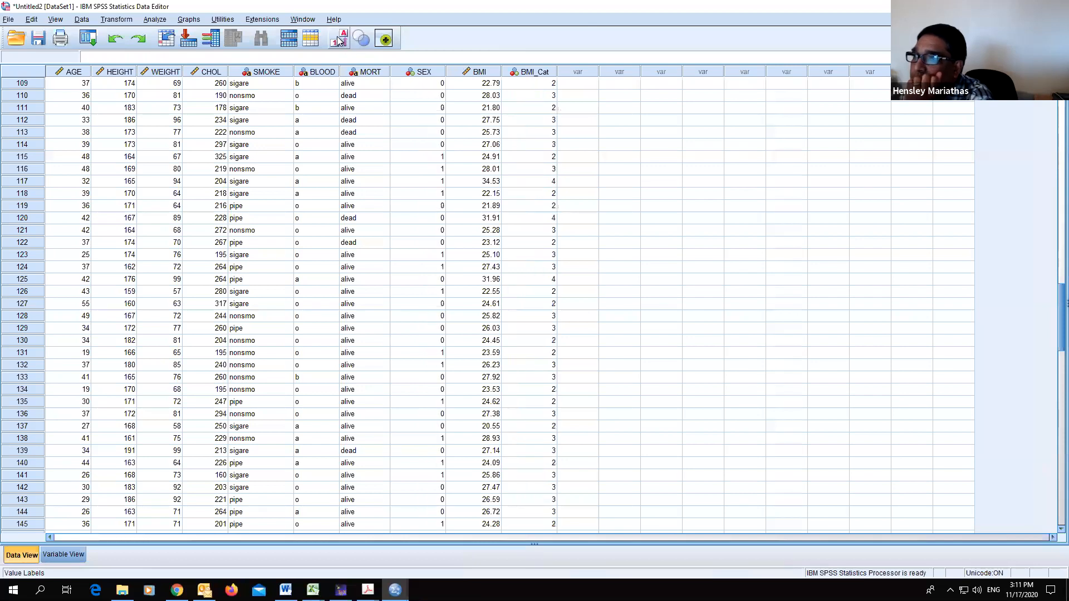
left_click(338, 39)
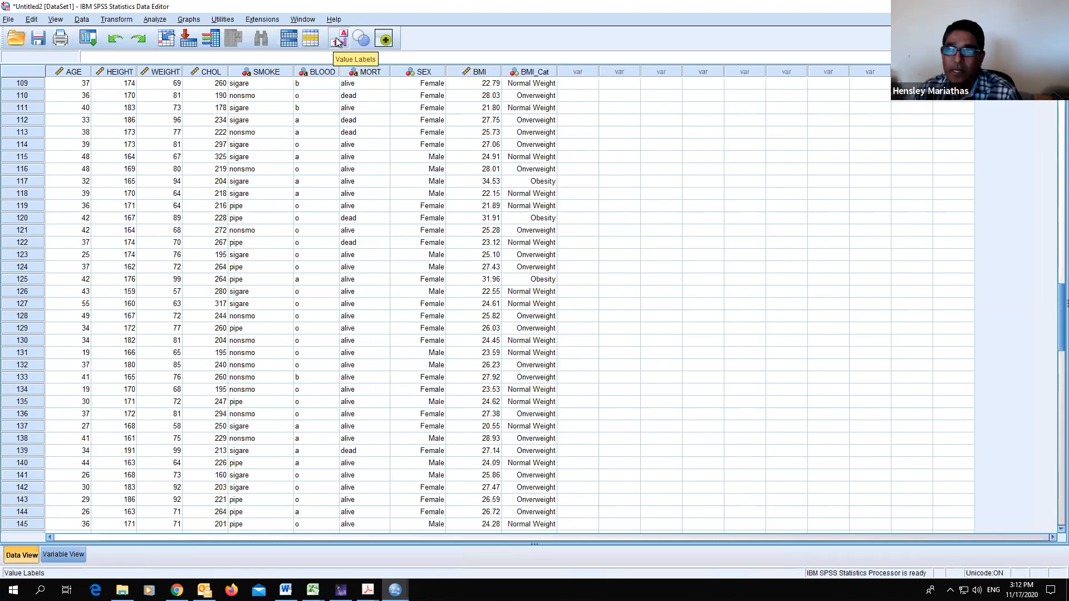
- Run a Frequencies table for BMI Category, replacing SEX in the variable list
left_click(155, 20)
mouse_move(212, 46)
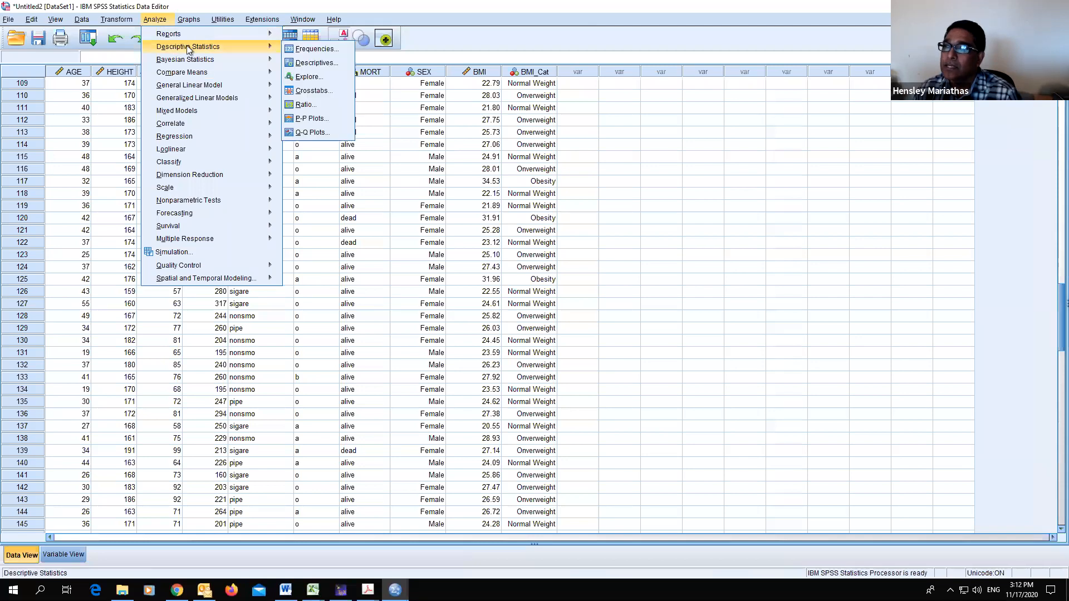
left_click(316, 49)
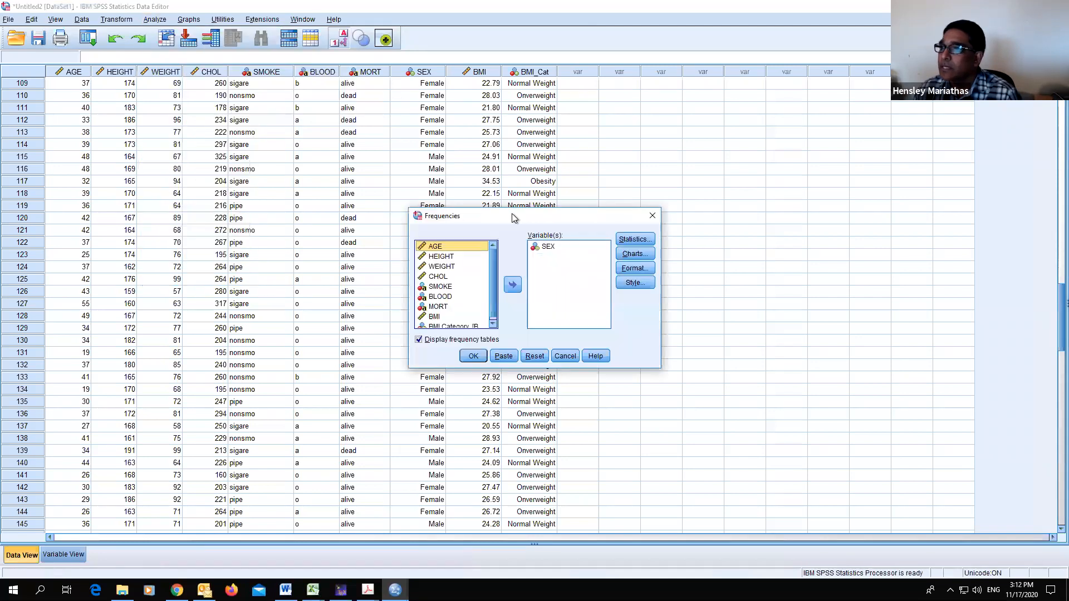
scroll(497, 300, "down", 1)
left_click(452, 323)
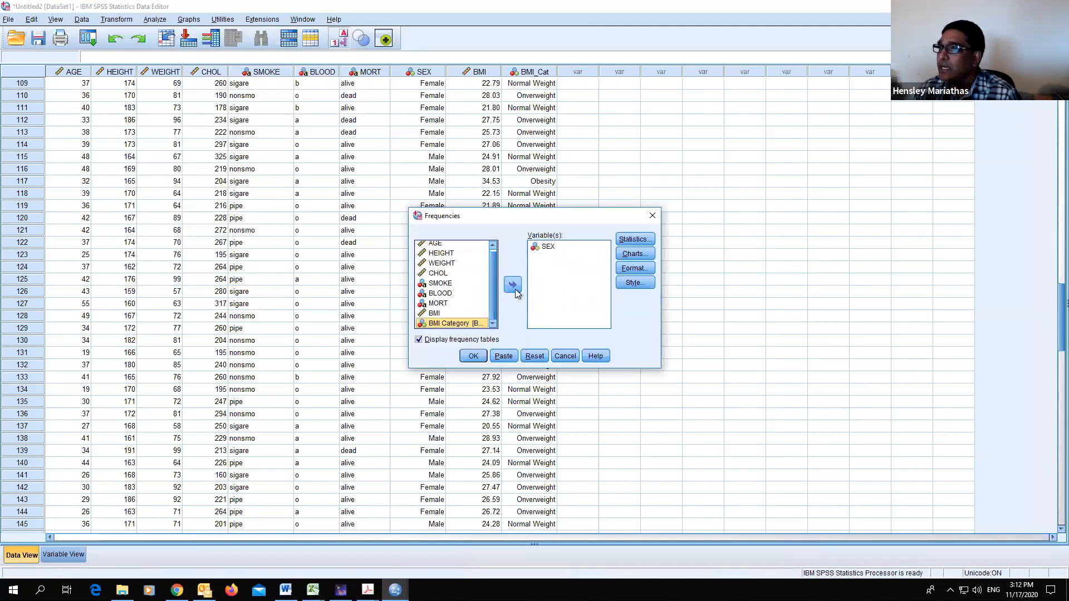
left_click(513, 285)
left_click(548, 247)
left_click(513, 285)
left_click(475, 357)
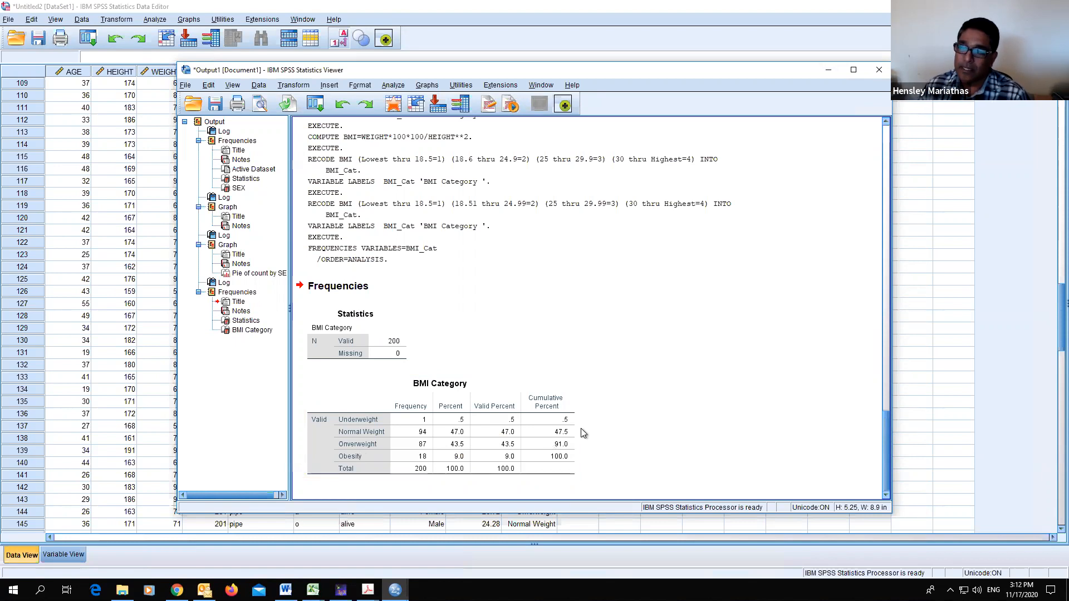
- Create a simple bar chart of case counts with BMI Category on the category axis
left_click(430, 86)
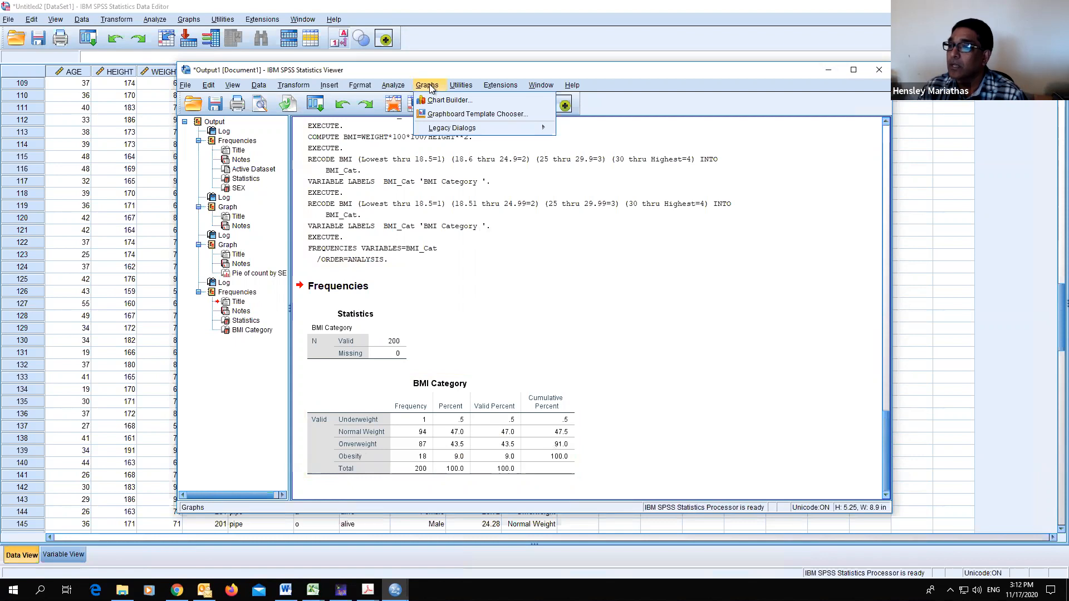
mouse_move(448, 128)
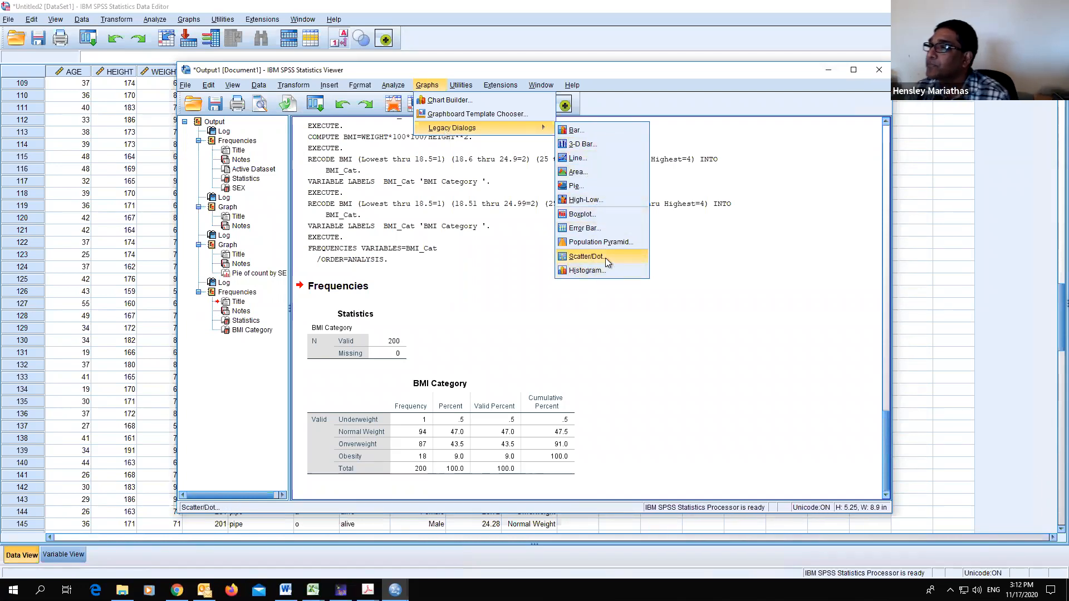
left_click(579, 128)
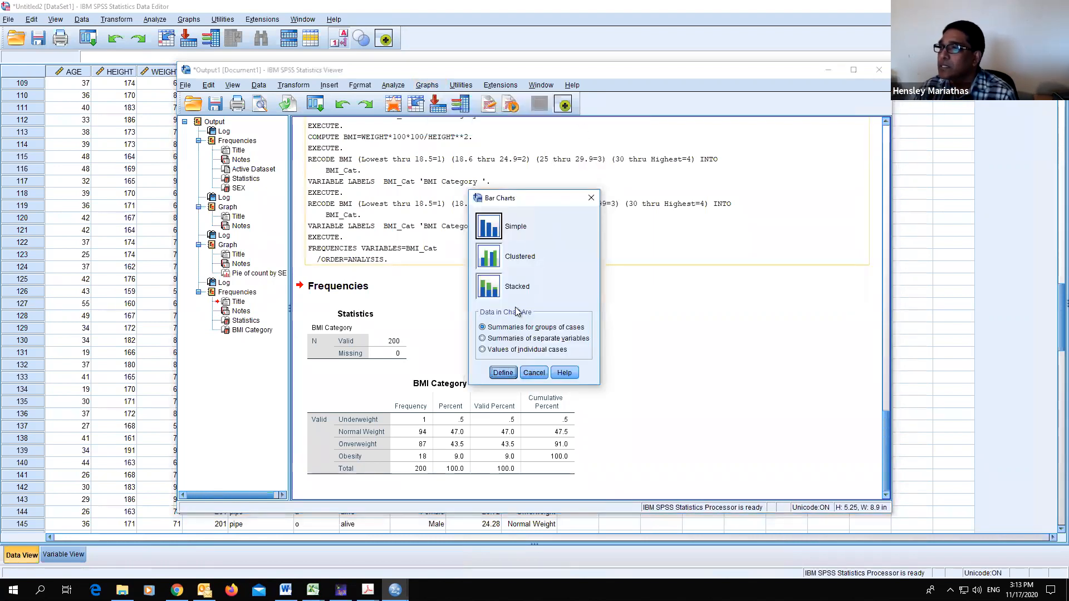
left_click(534, 373)
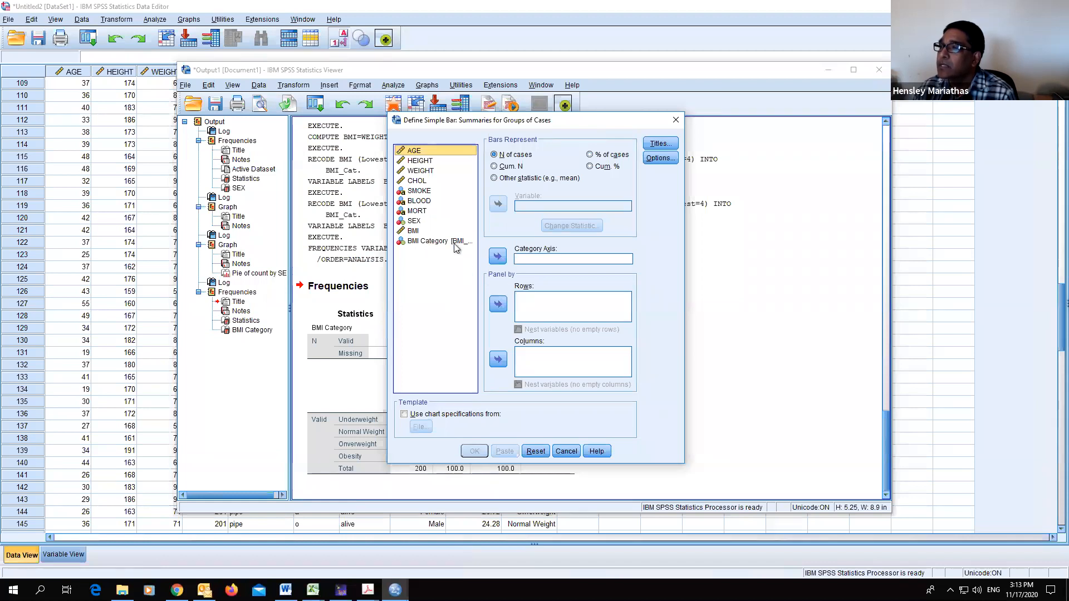
left_click(433, 243)
left_click(498, 257)
left_click(474, 451)
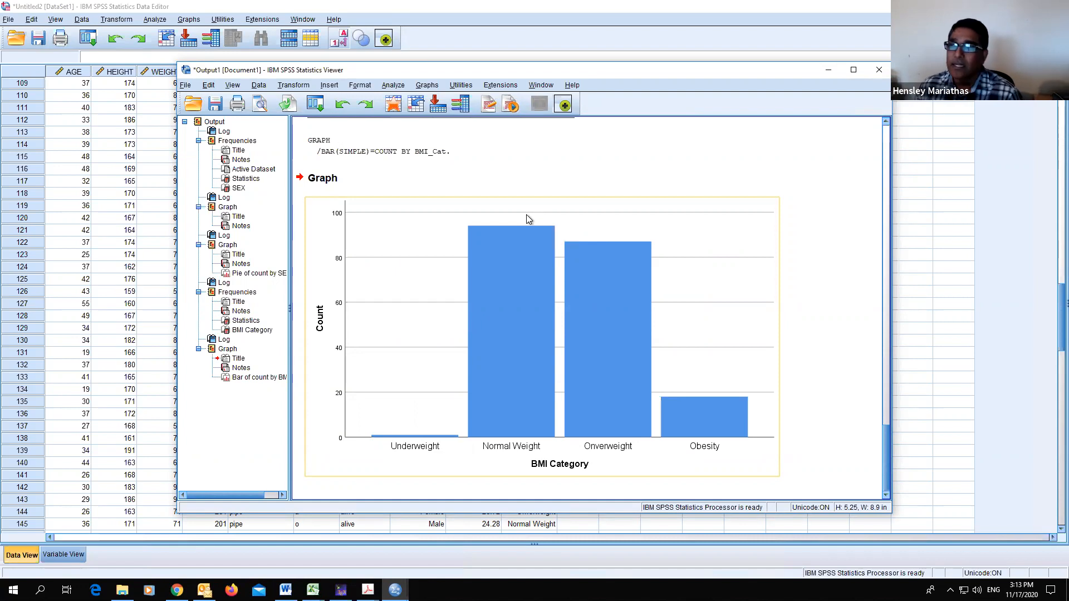
left_click(838, 144)
left_click(839, 121)
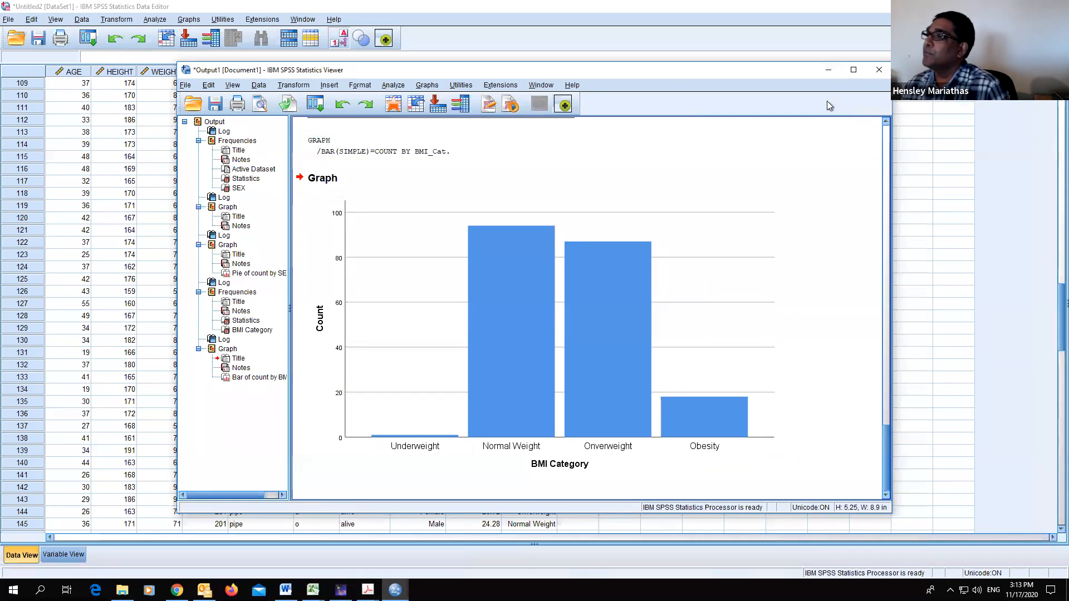
- Run Descriptives for BMI, adding variance to the mean, standard deviation, minimum and maximum statistics
left_click(828, 71)
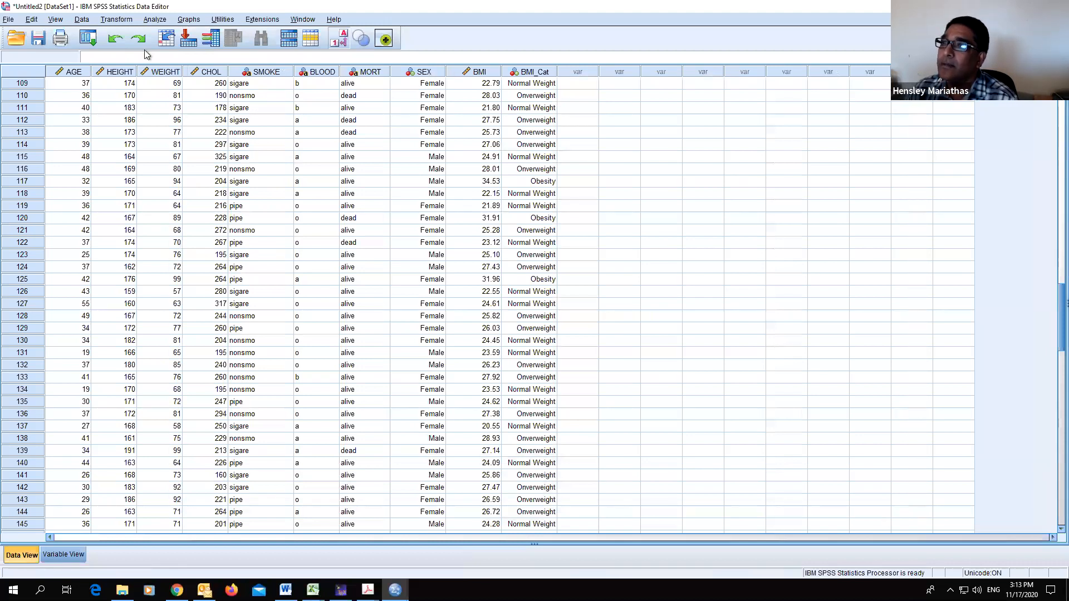
left_click(159, 21)
mouse_move(170, 53)
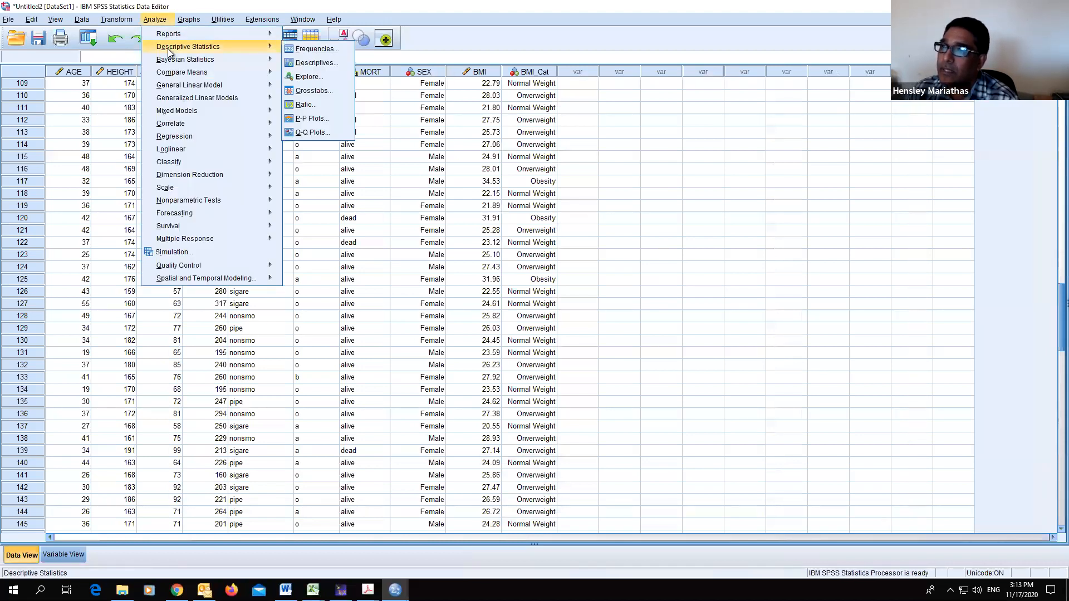
left_click(315, 63)
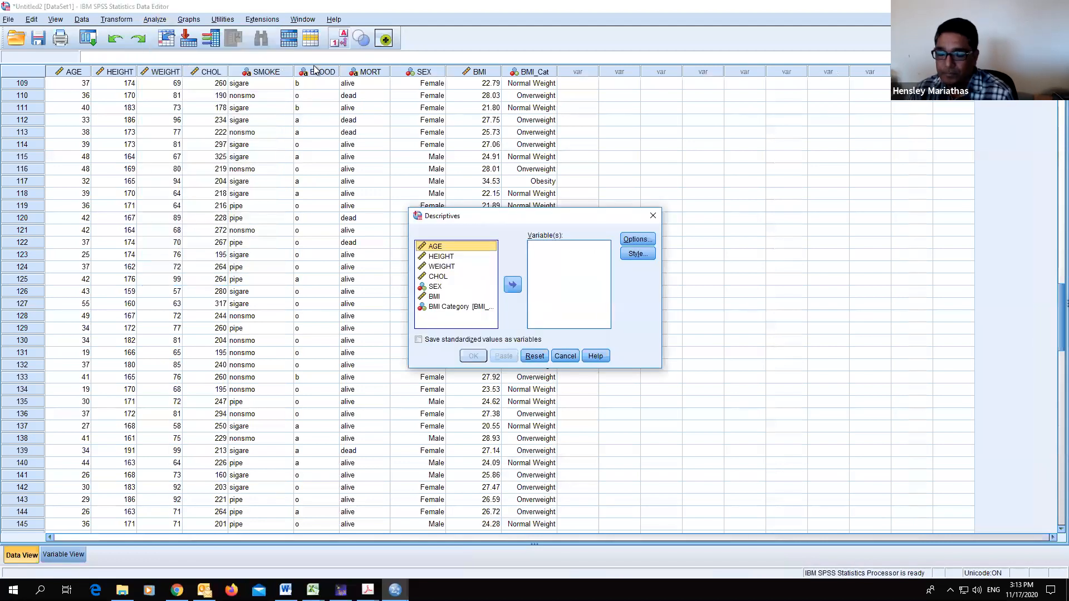
left_click(437, 297)
left_click(512, 285)
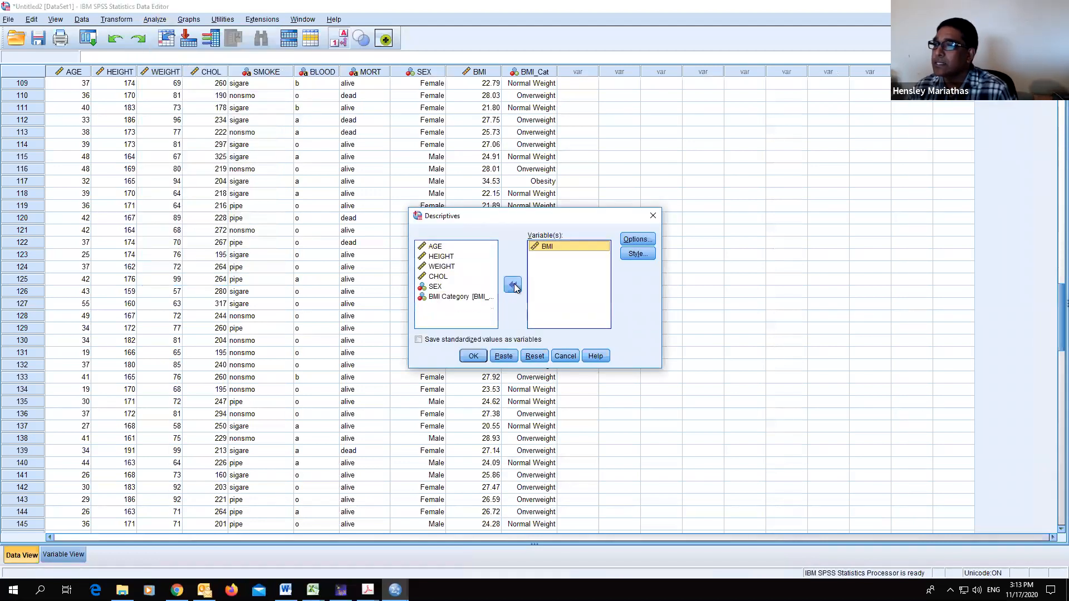
left_click(636, 239)
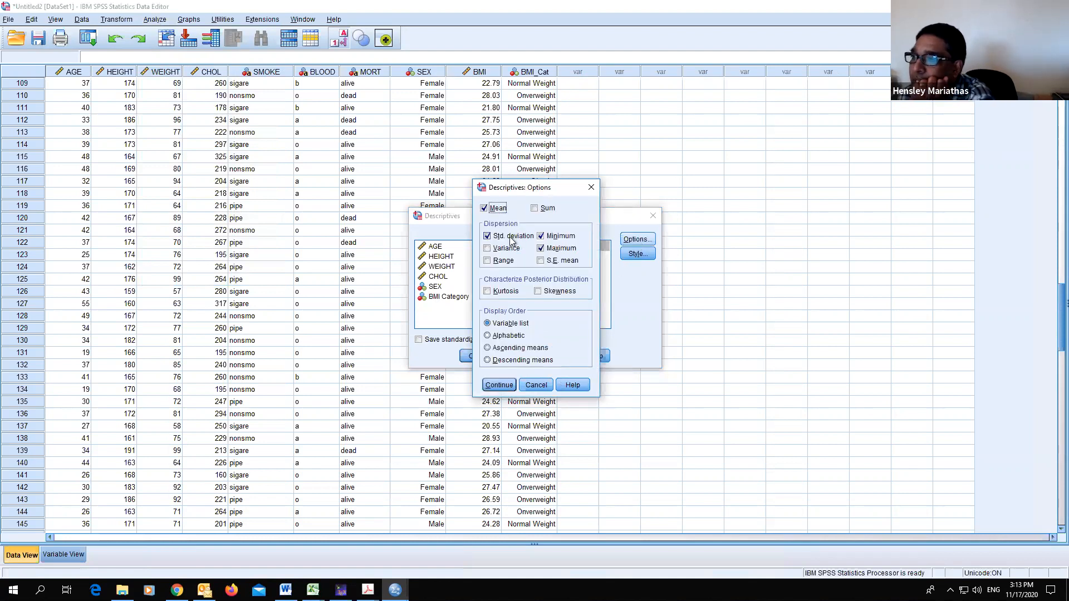
left_click(495, 249)
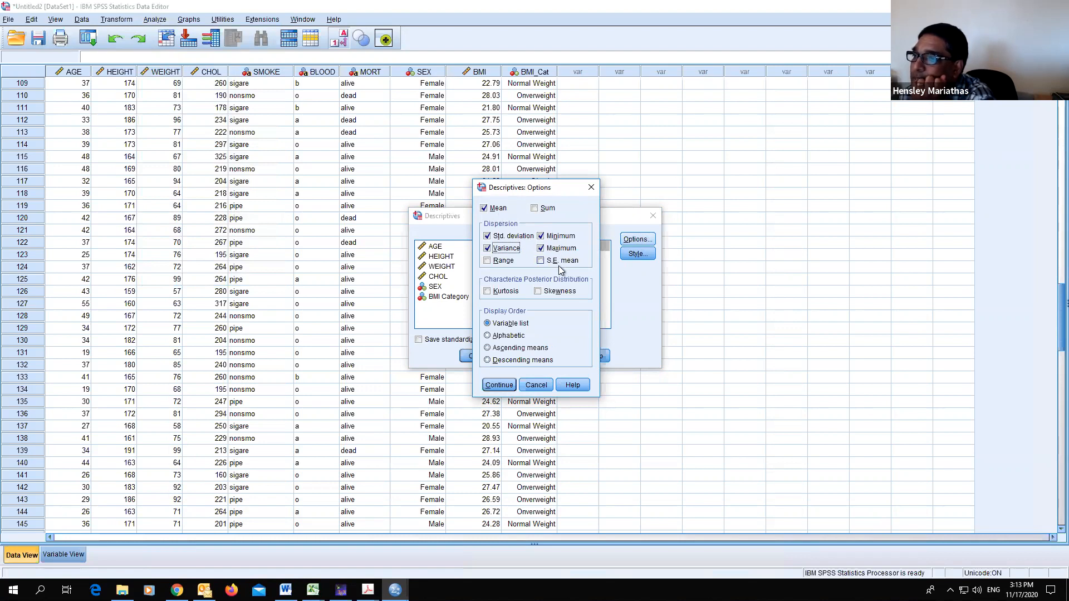
left_click(501, 386)
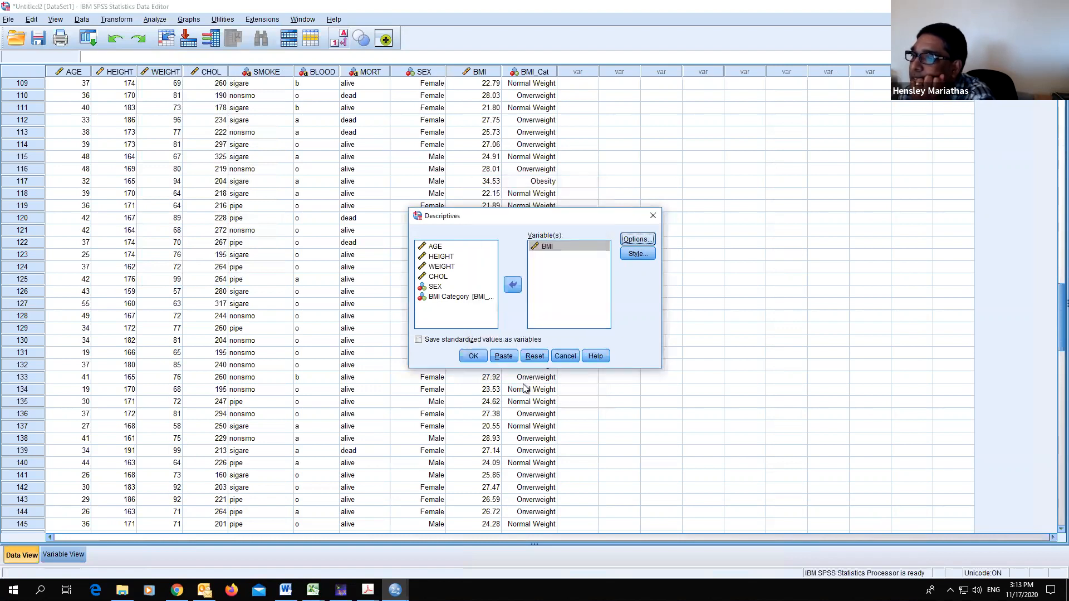
left_click(475, 357)
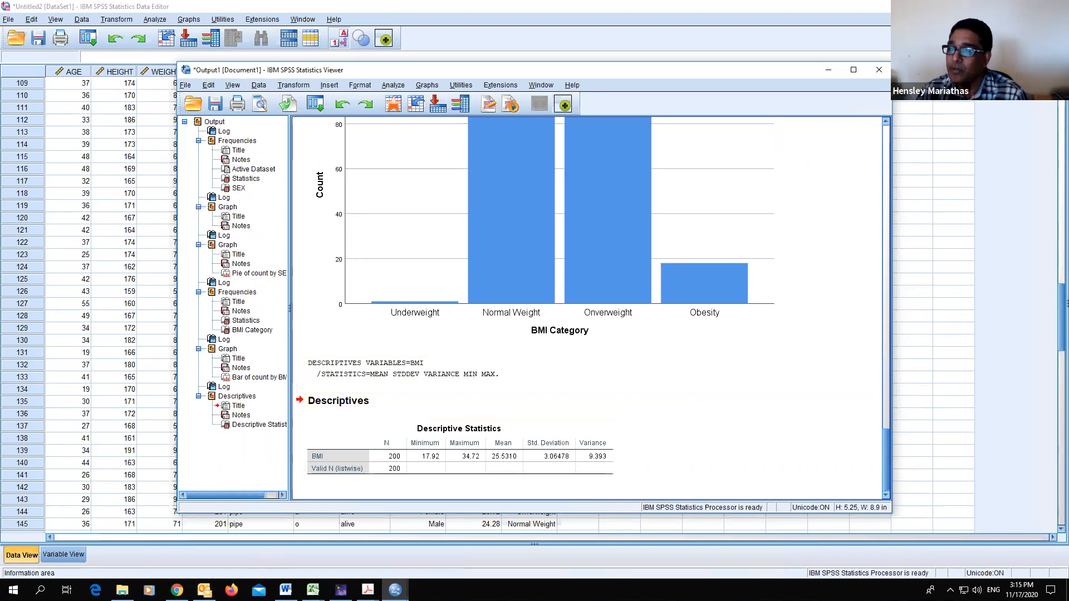
- Review the data management exercise slide in the PDF, then return to the data grid
left_click(368, 591)
left_click(483, 530)
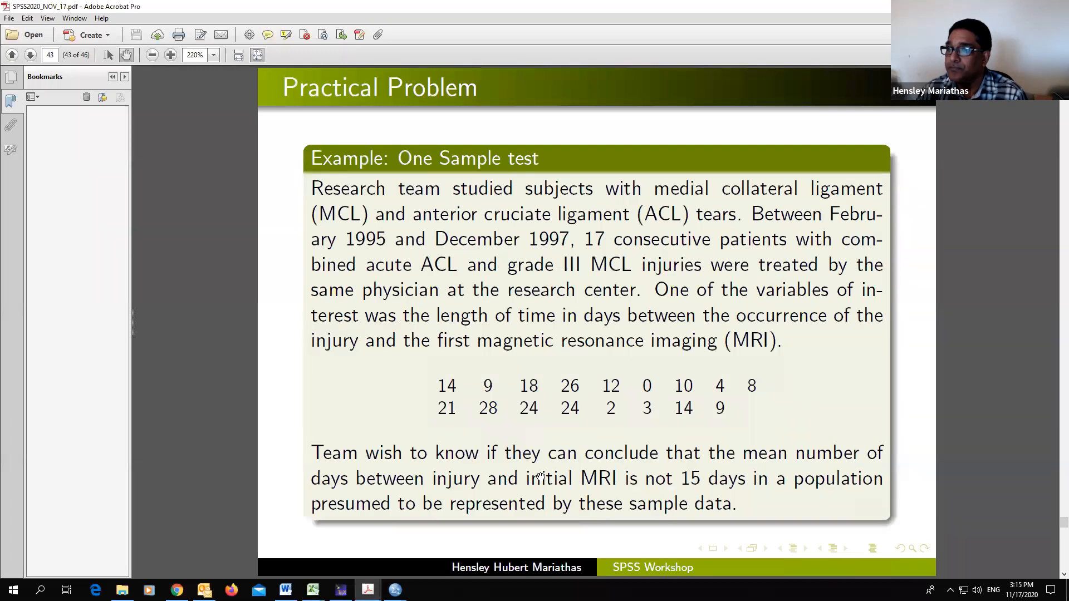
scroll(540, 476, "up", 2)
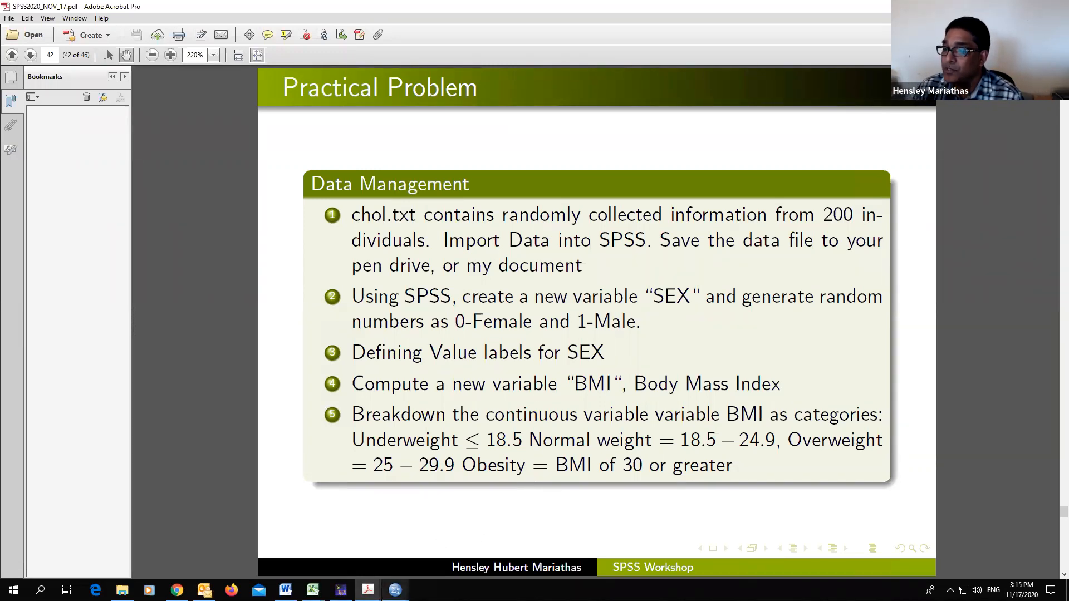
mouse_move(341, 590)
left_click(418, 548)
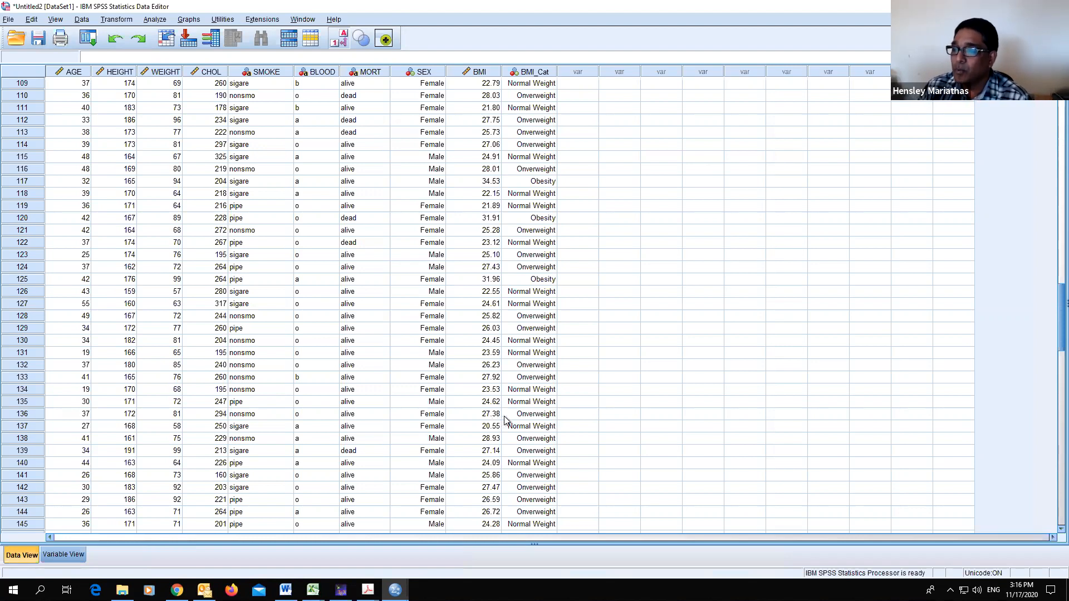
left_click(395, 590)
left_click(437, 552)
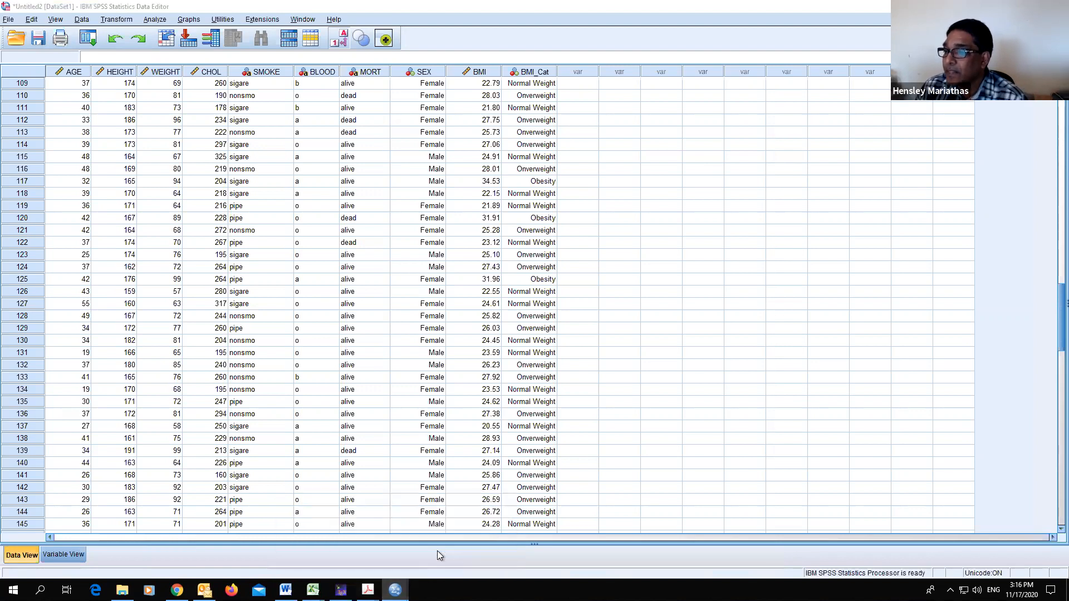
scroll(453, 500, "down", 1)
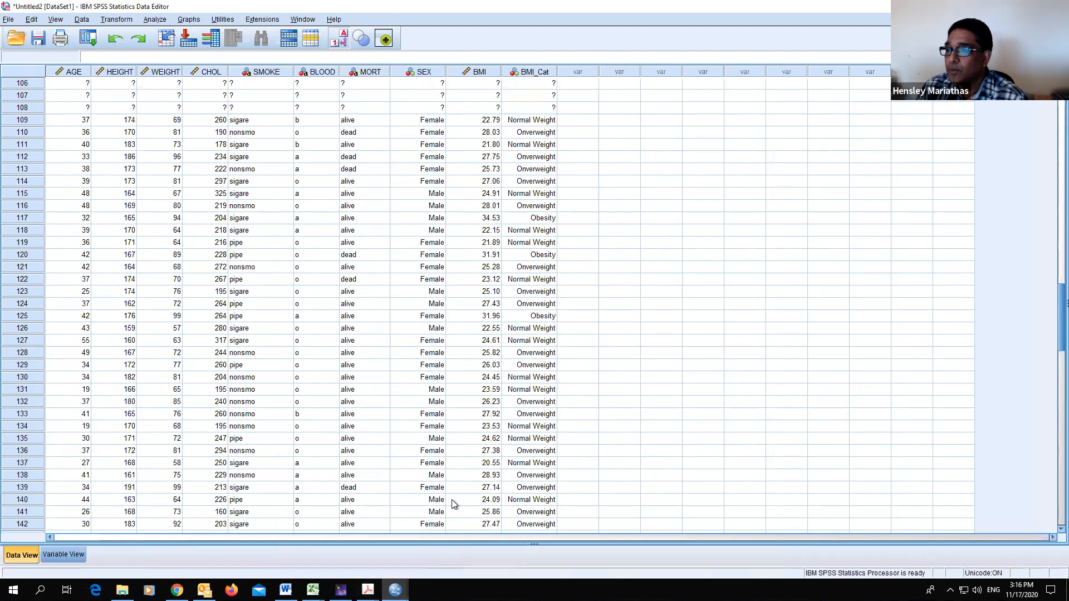
- Switch to the PDF and open the one-sample test example slide on days between injury and MRI
mouse_move(368, 589)
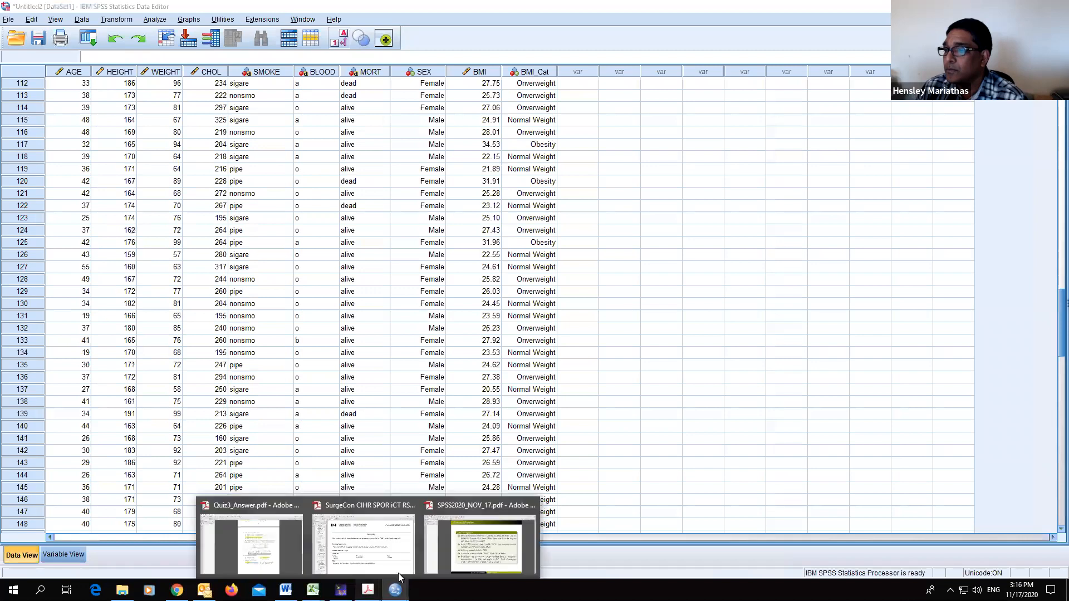
left_click(481, 548)
scroll(576, 406, "down", 1)
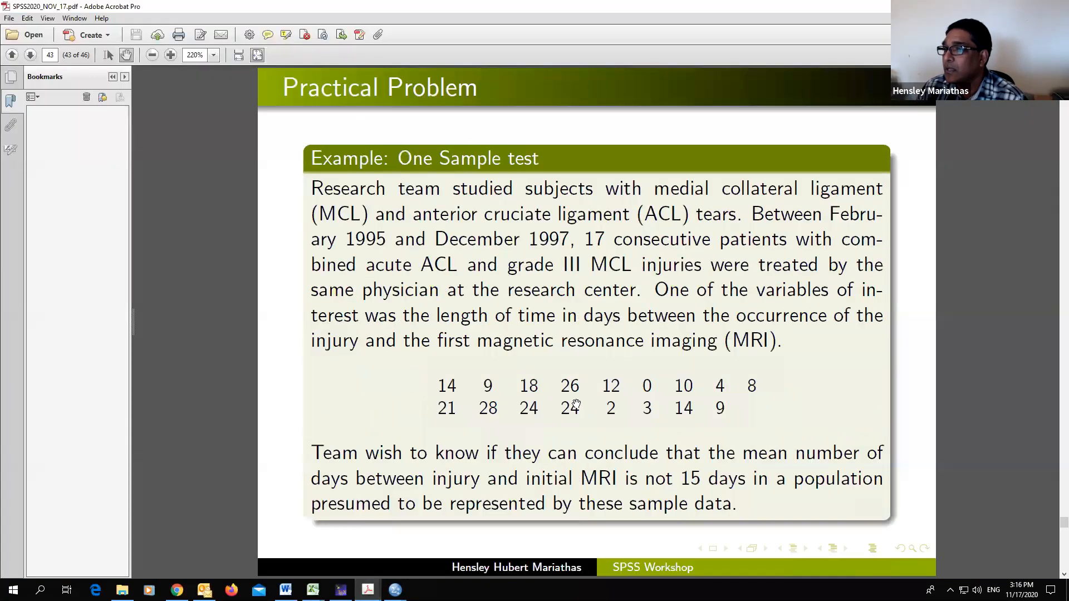
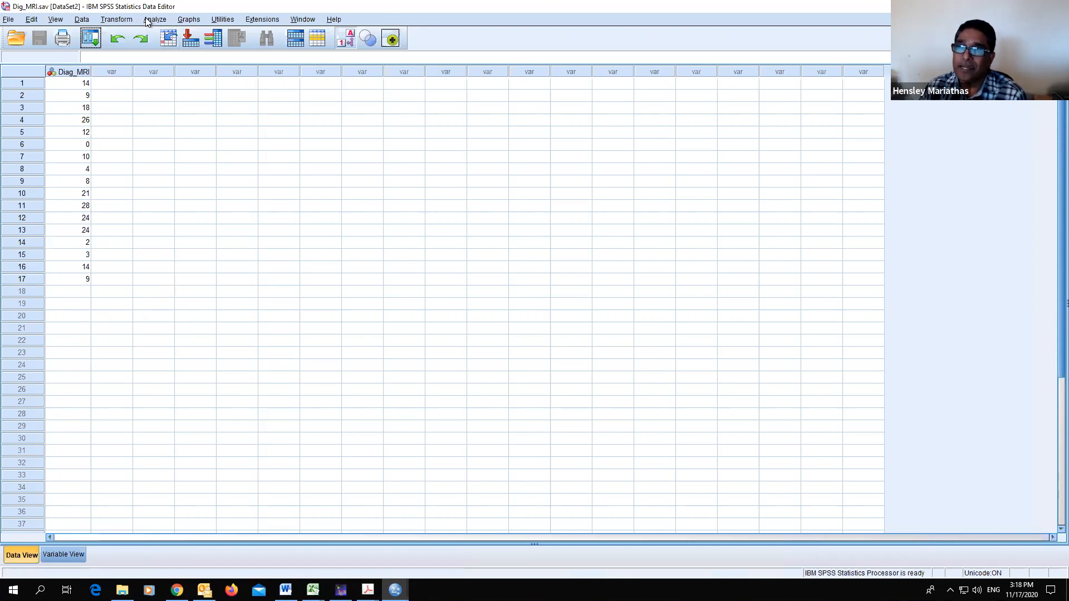
- Set up a one-sample T test with Diag_MRI as the test variable and a test value of 15
left_click(152, 20)
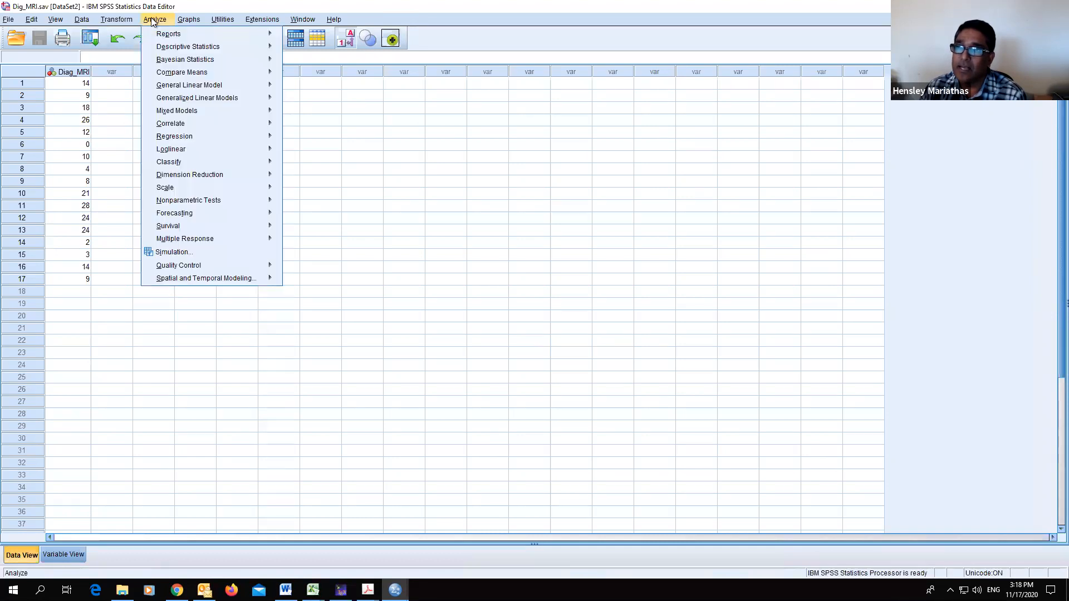
mouse_move(188, 77)
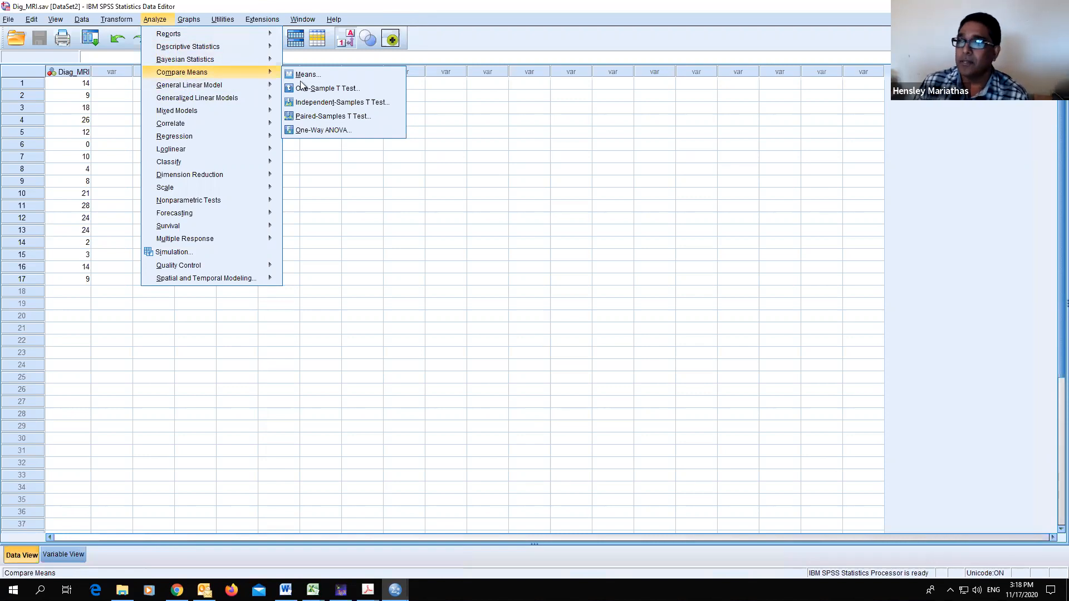
left_click(345, 89)
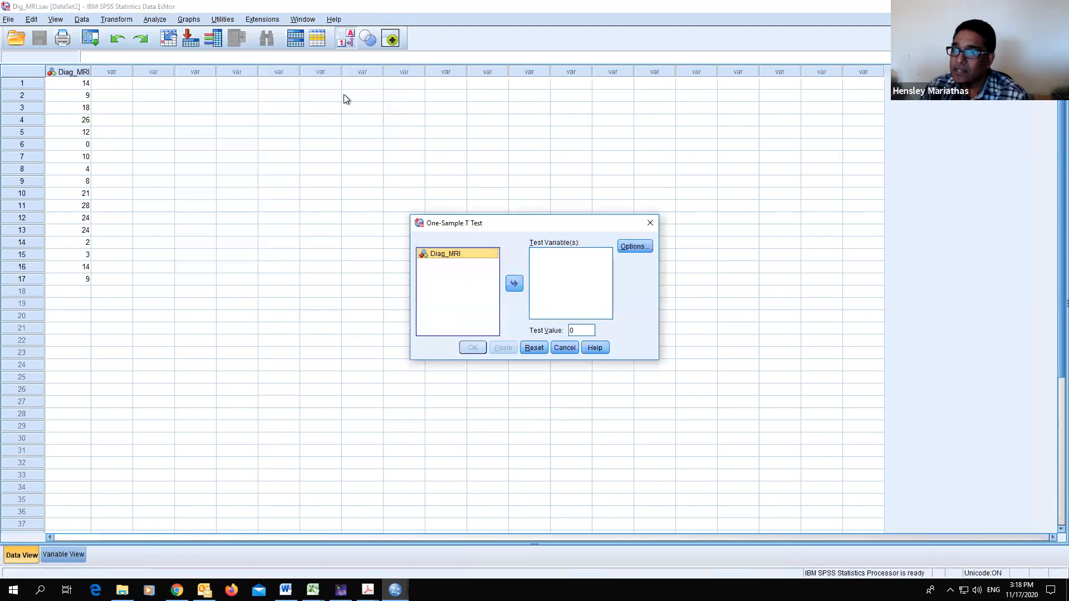
left_click(514, 284)
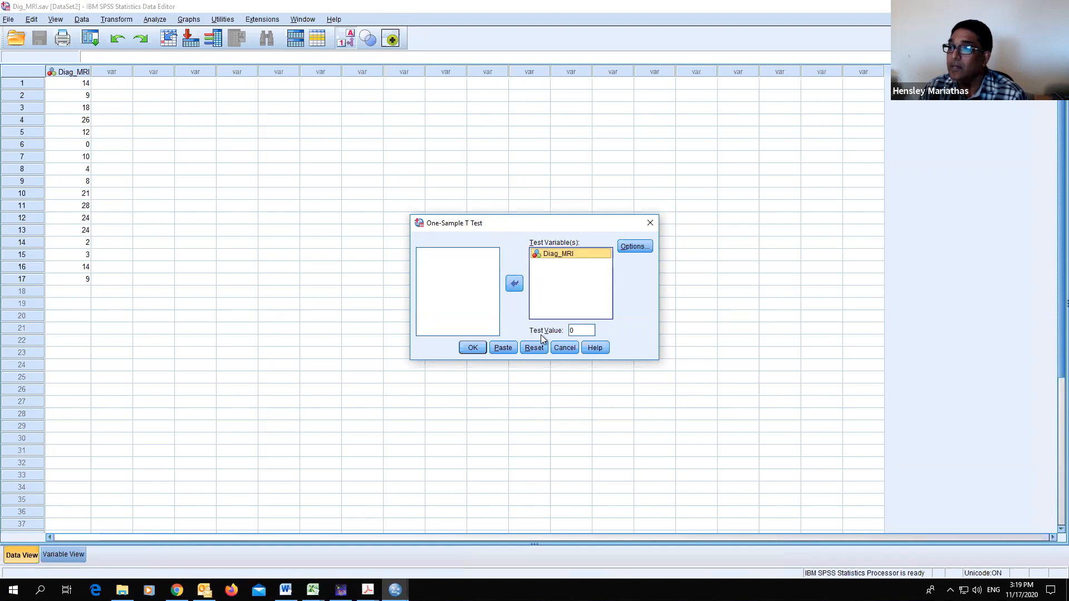
left_click(574, 330)
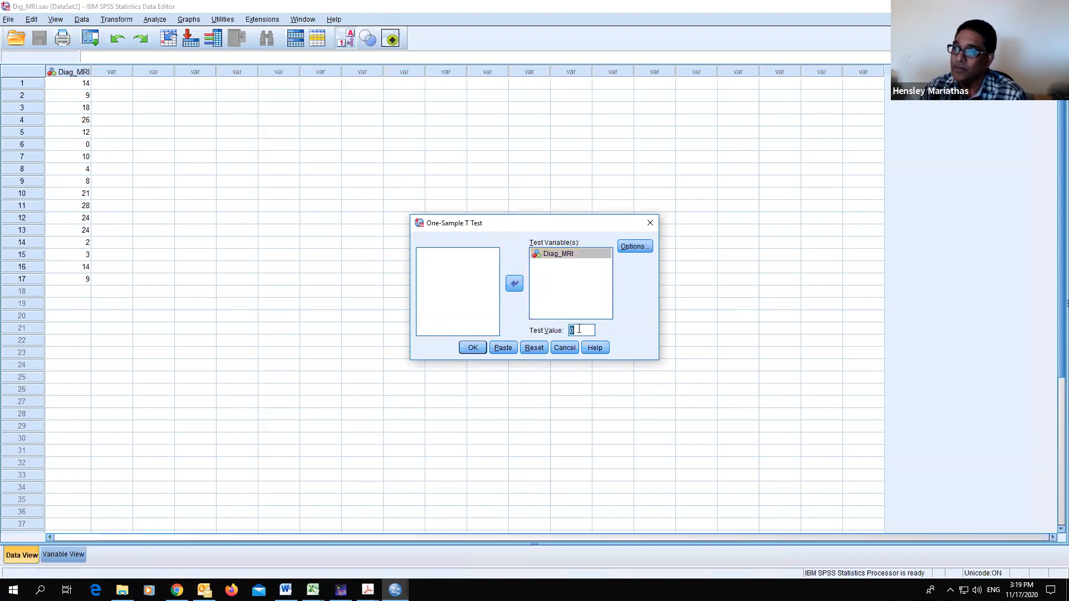
double_click(582, 330)
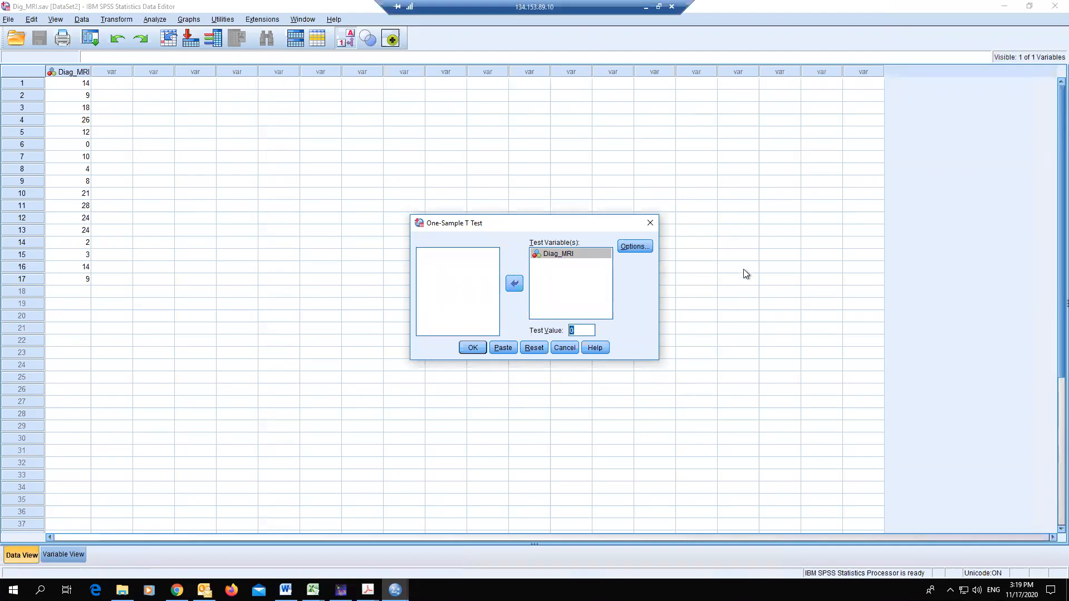
type("15")
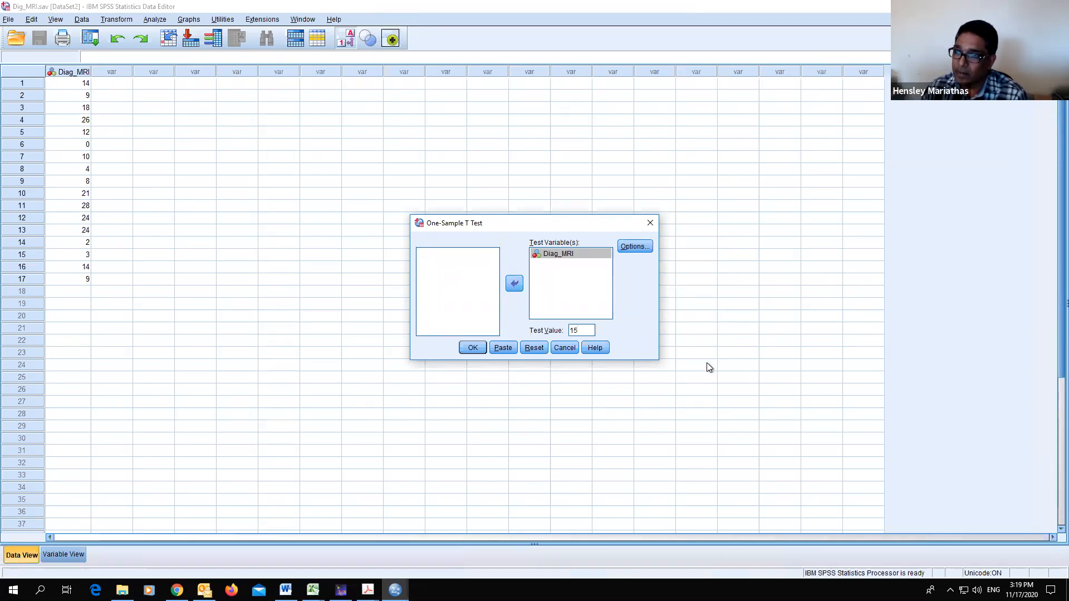
- Keep the 95% confidence interval option, run the test, and review the one-sample statistics and test tables
left_click(636, 246)
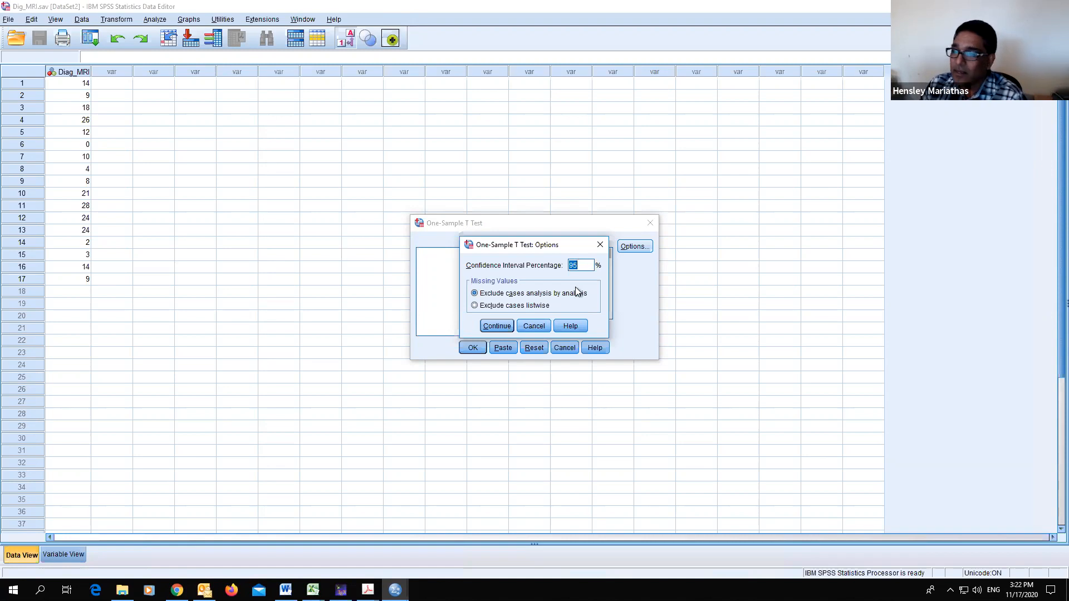
left_click(497, 327)
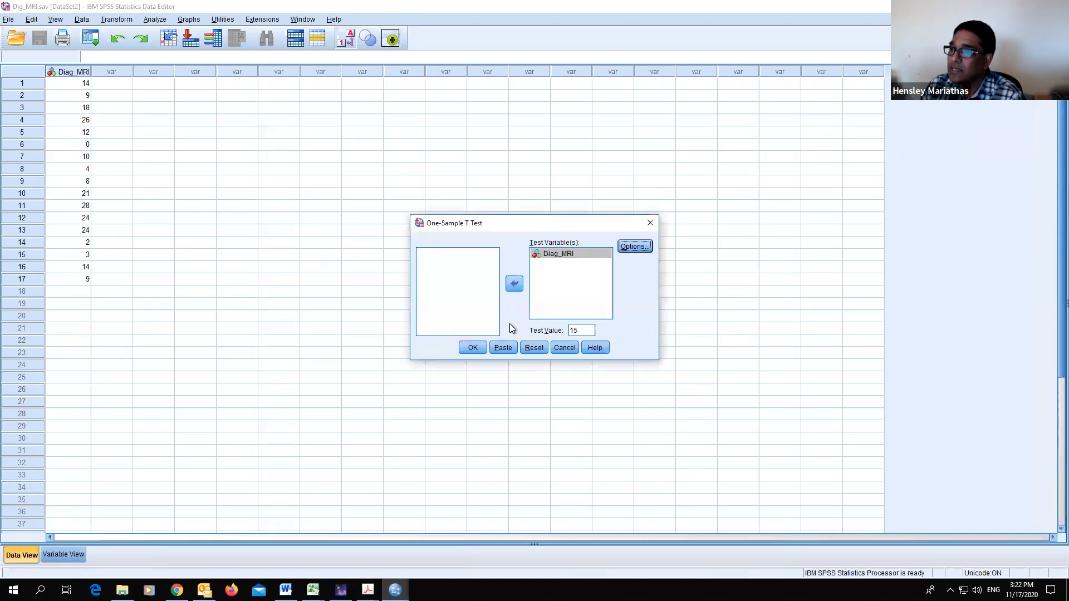
left_click(472, 349)
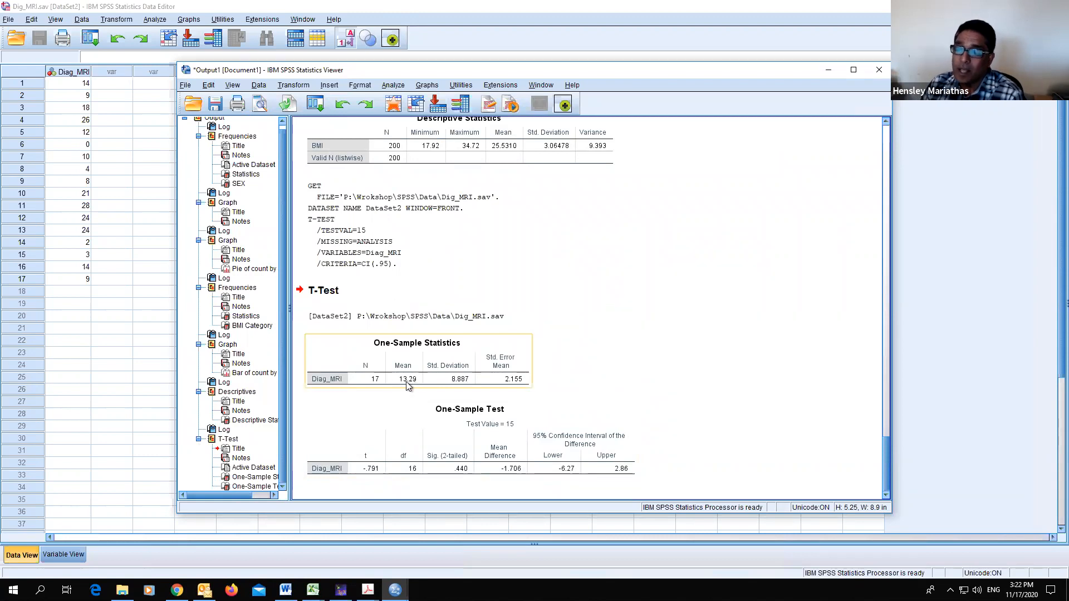
left_click(305, 332)
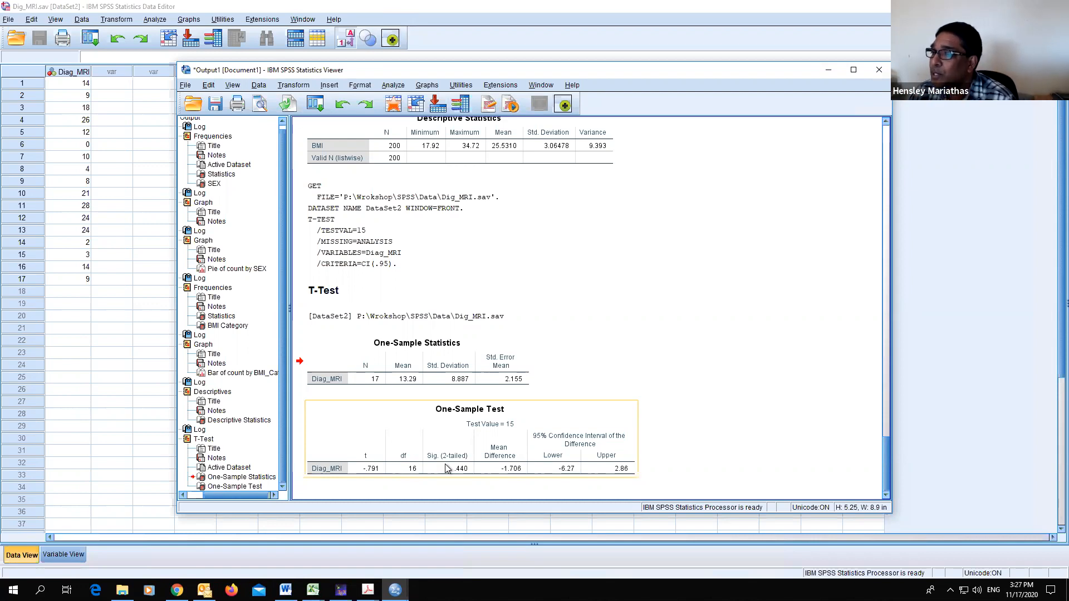
left_click(560, 486)
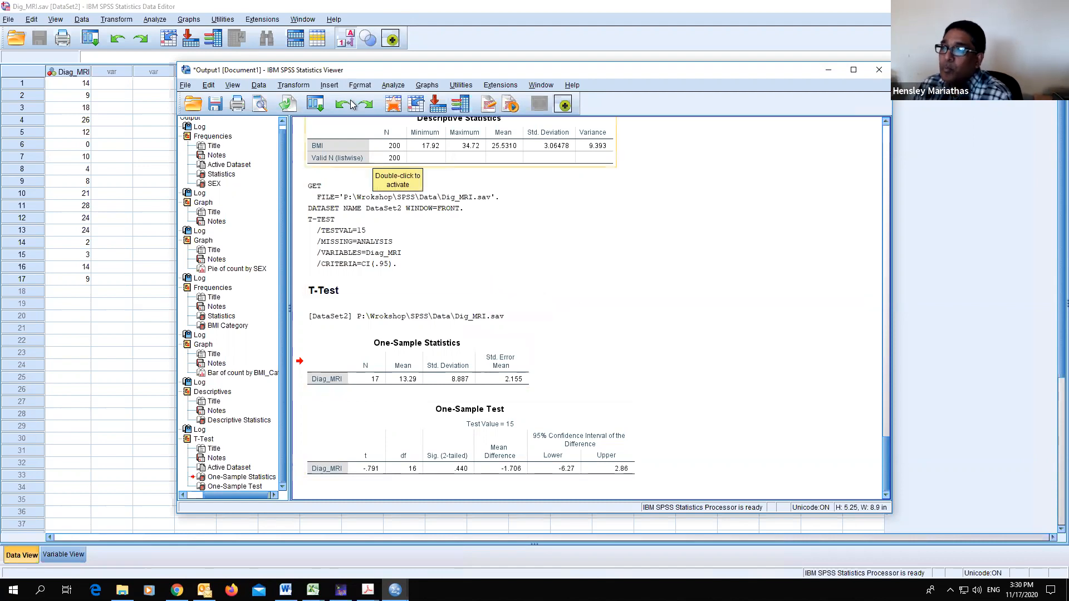
- Rerun the one-sample T test on Diag_MRI with the test value set to 0
left_click(296, 85)
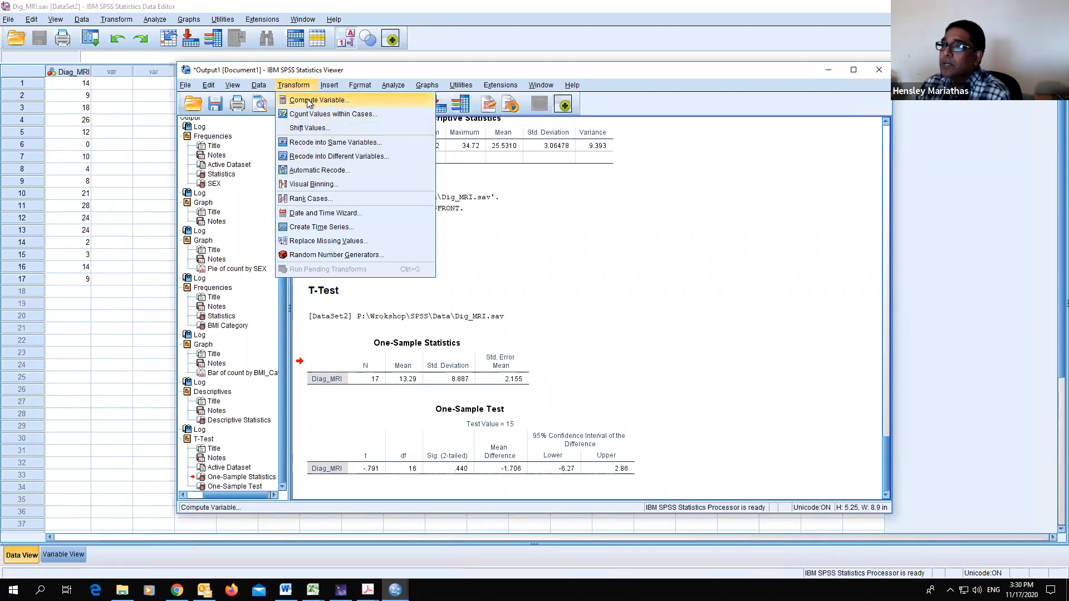
mouse_move(372, 91)
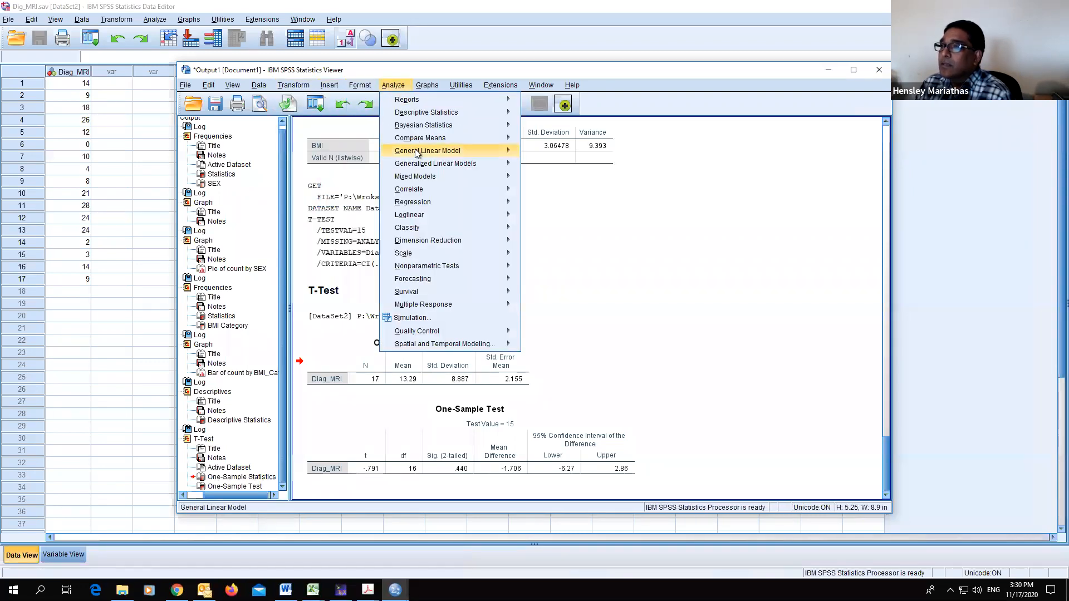
mouse_move(454, 135)
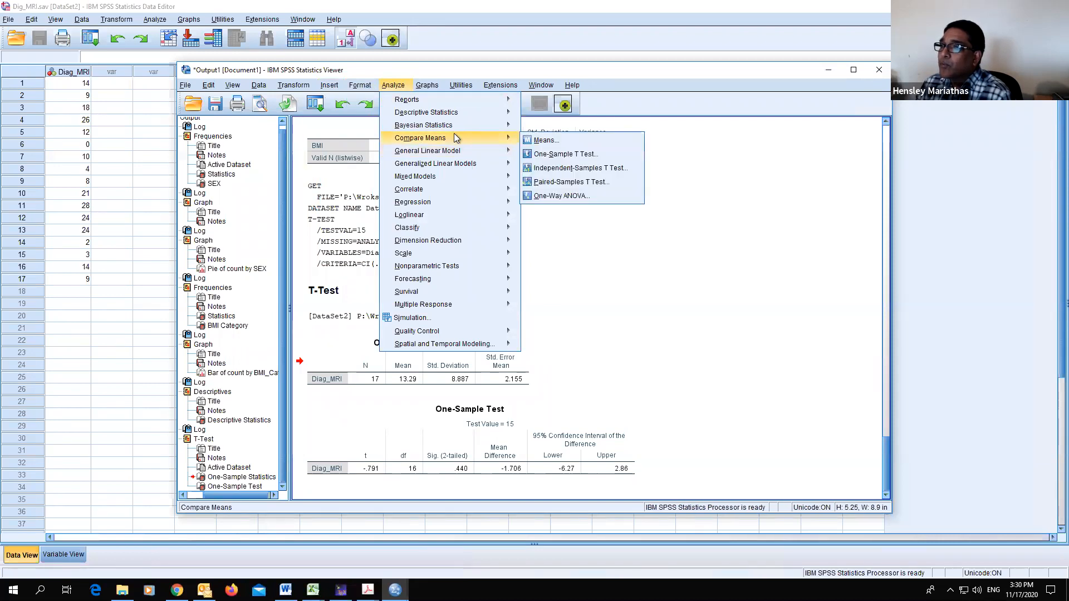
left_click(563, 157)
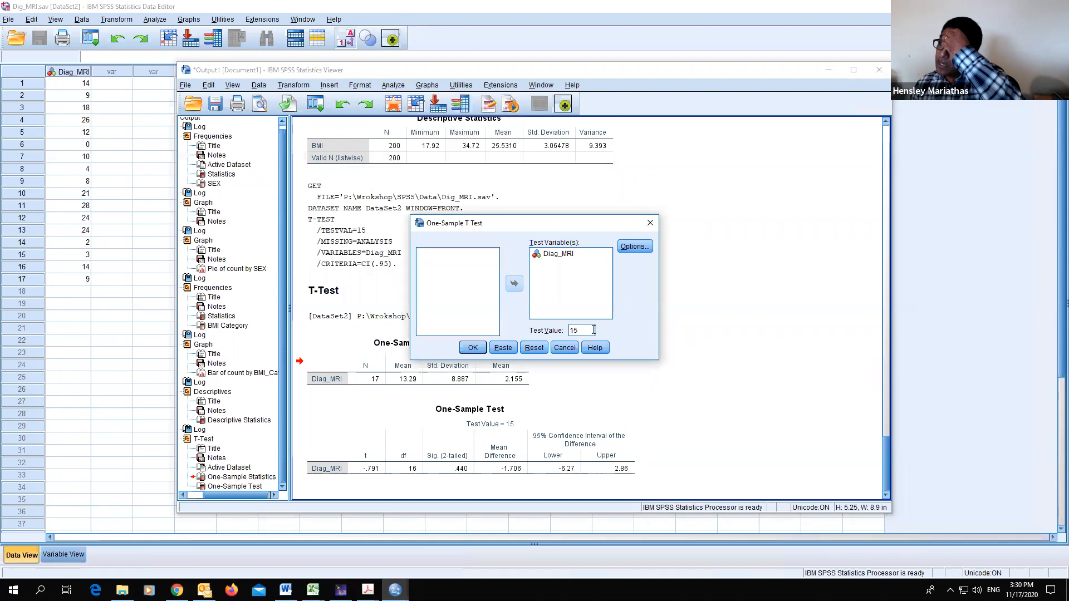
left_click_drag(579, 330, 565, 335)
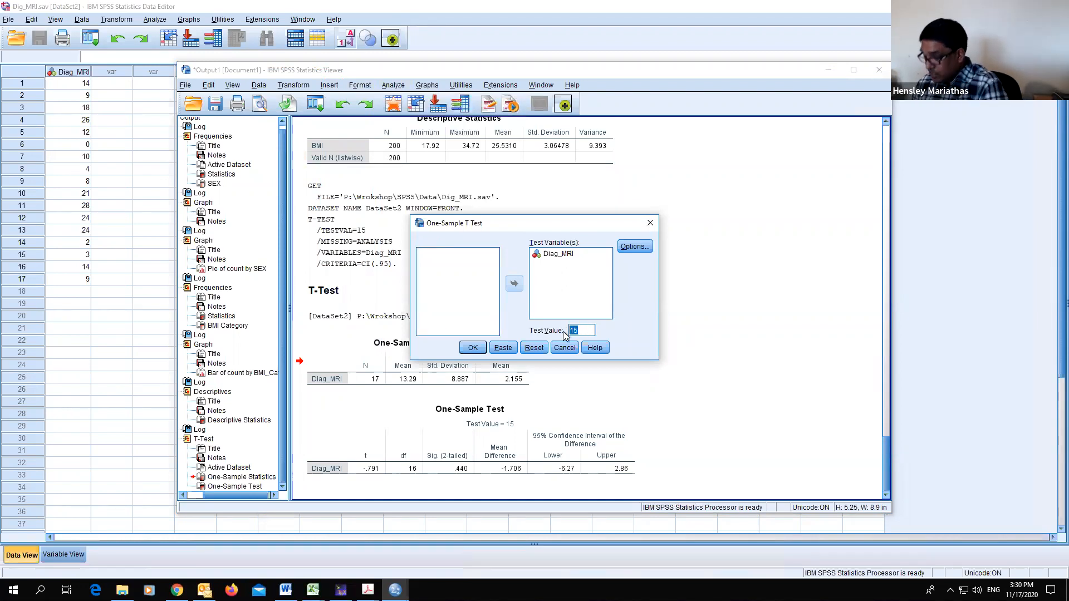
type("0")
left_click(472, 348)
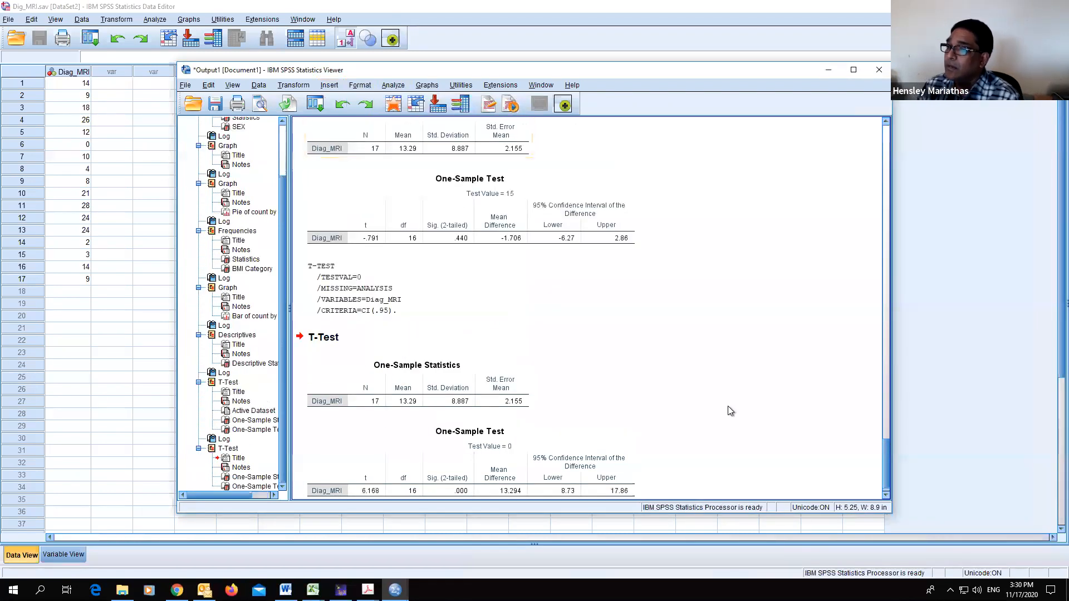
- Examine the test-value-0 output tables, then return to the data editor
left_click(561, 470)
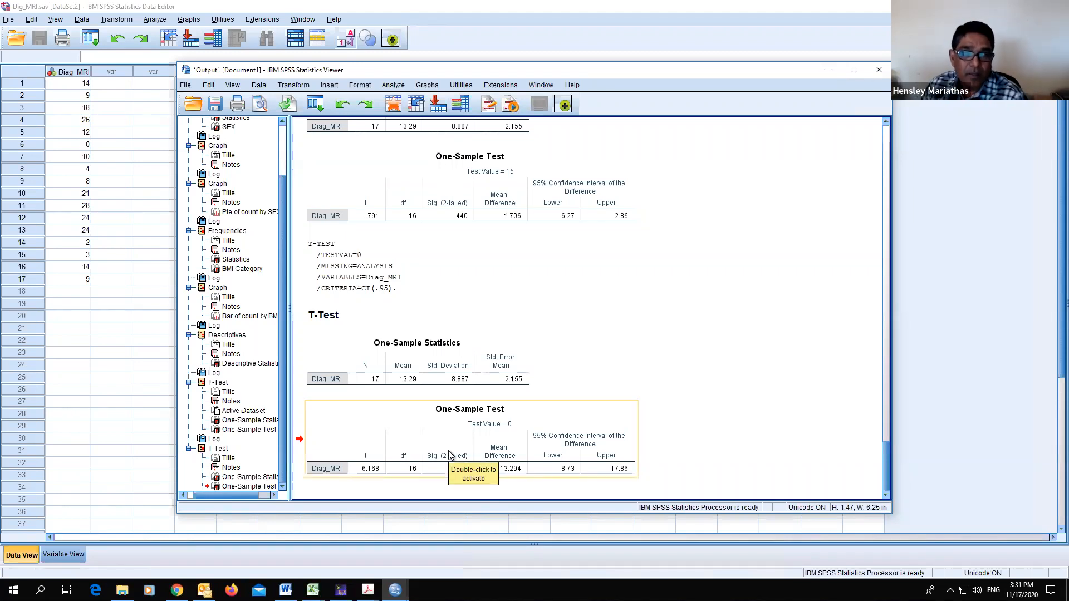
left_click(522, 479)
left_click(594, 370)
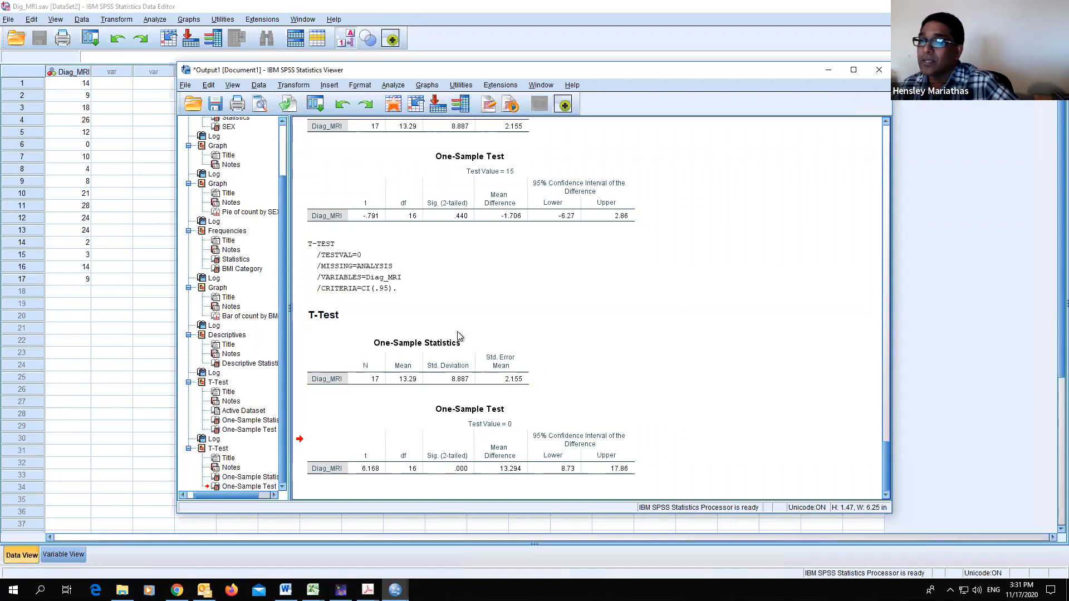
left_click(476, 319)
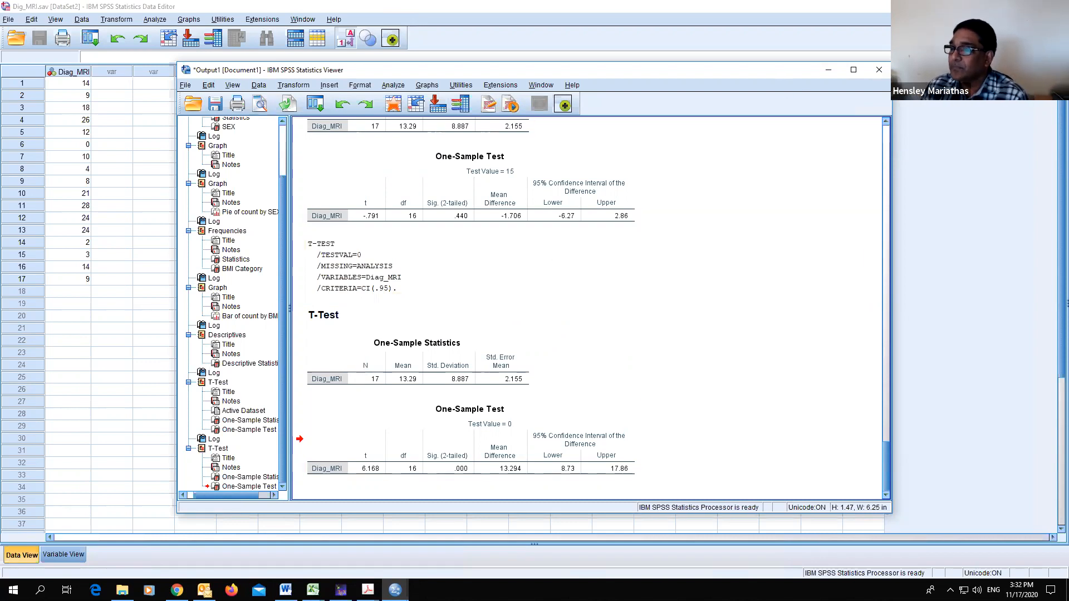
left_click(940, 136)
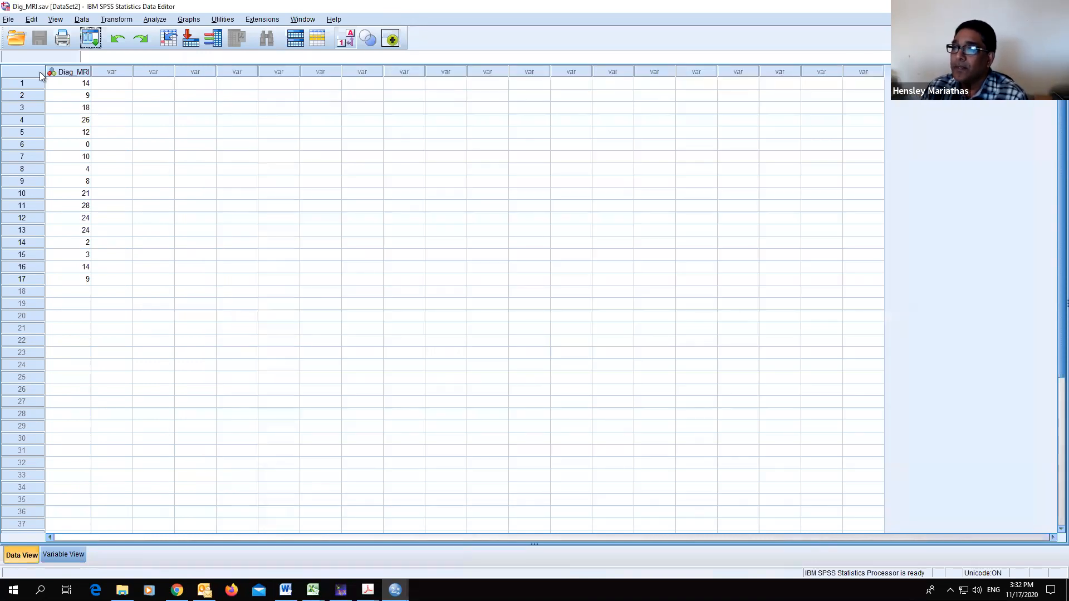
- Open the data file dialog, then switch to the workshop PDF showing the one-sample test slide
left_click(9, 19)
mouse_move(24, 50)
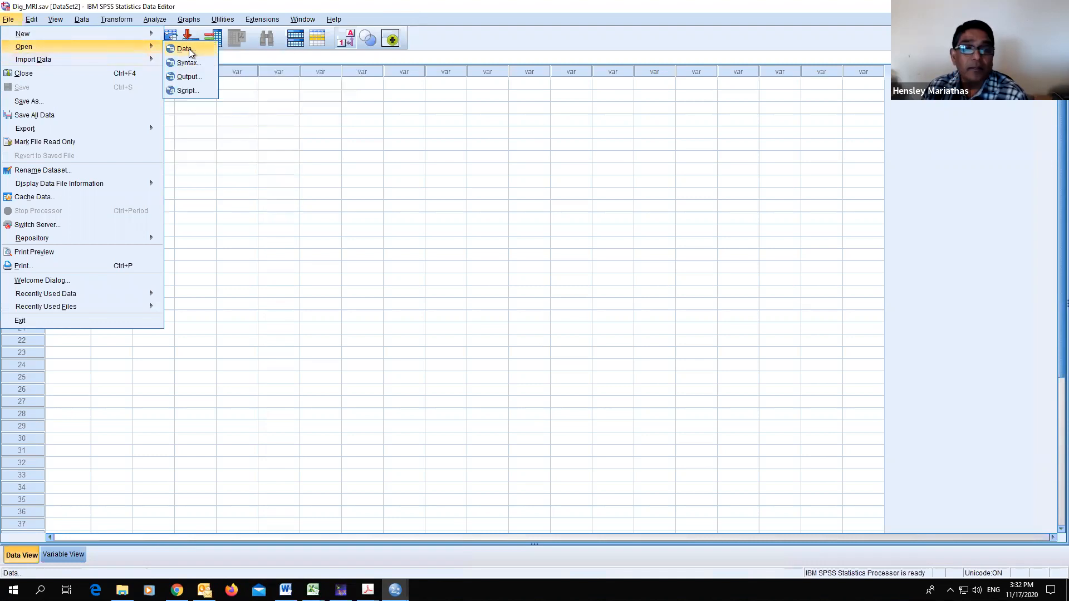
left_click(190, 50)
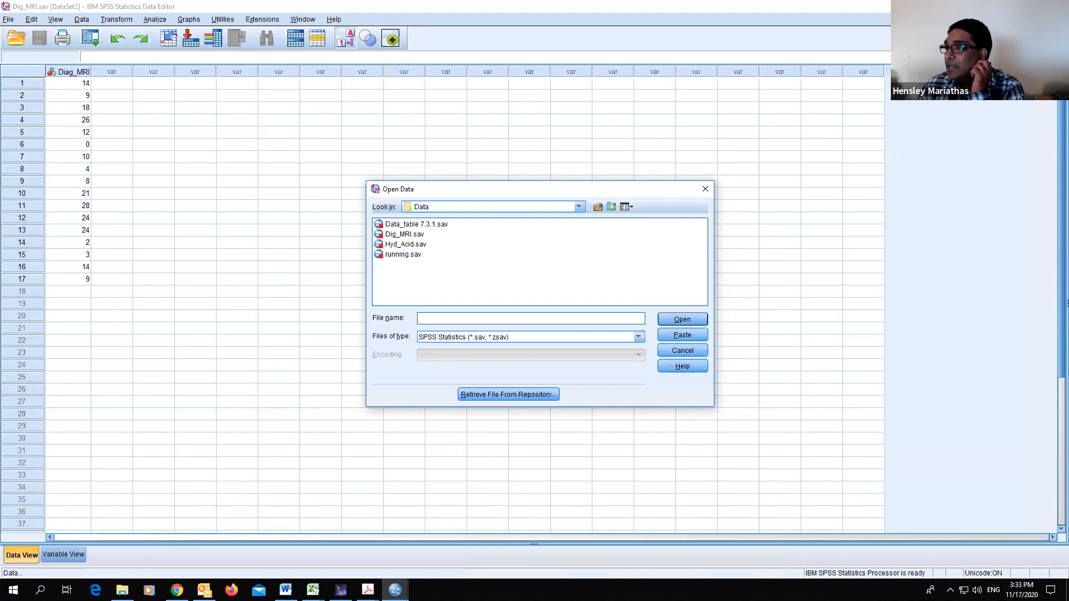
left_click(368, 590)
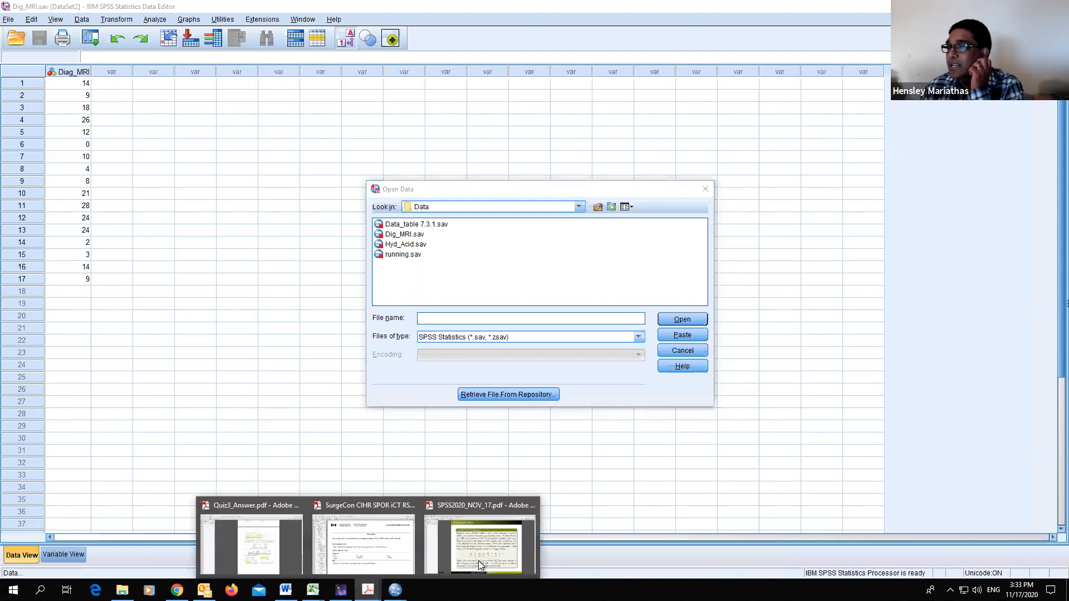
left_click(479, 560)
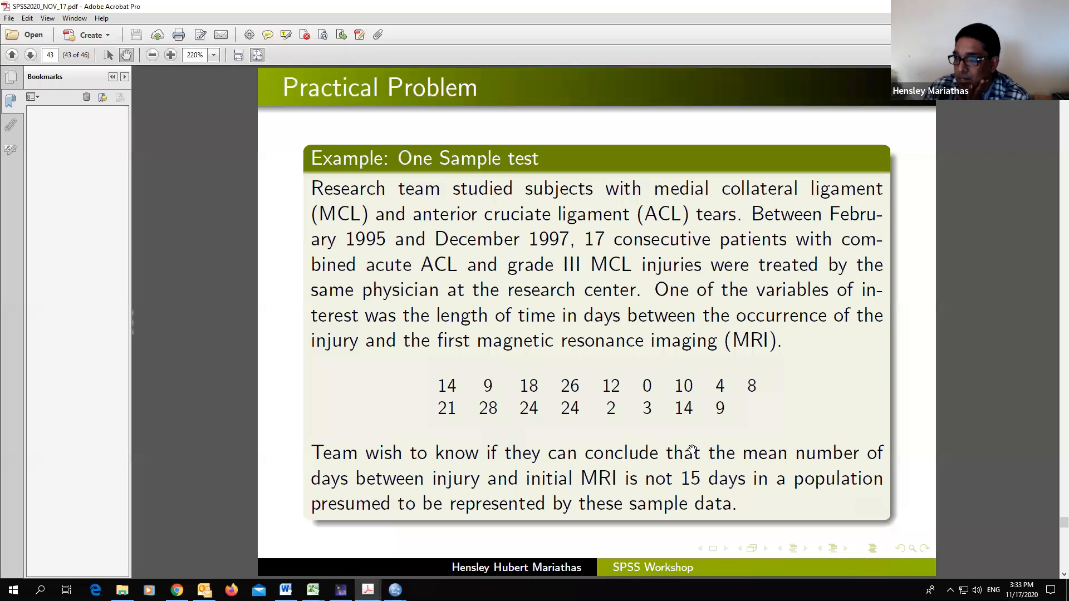
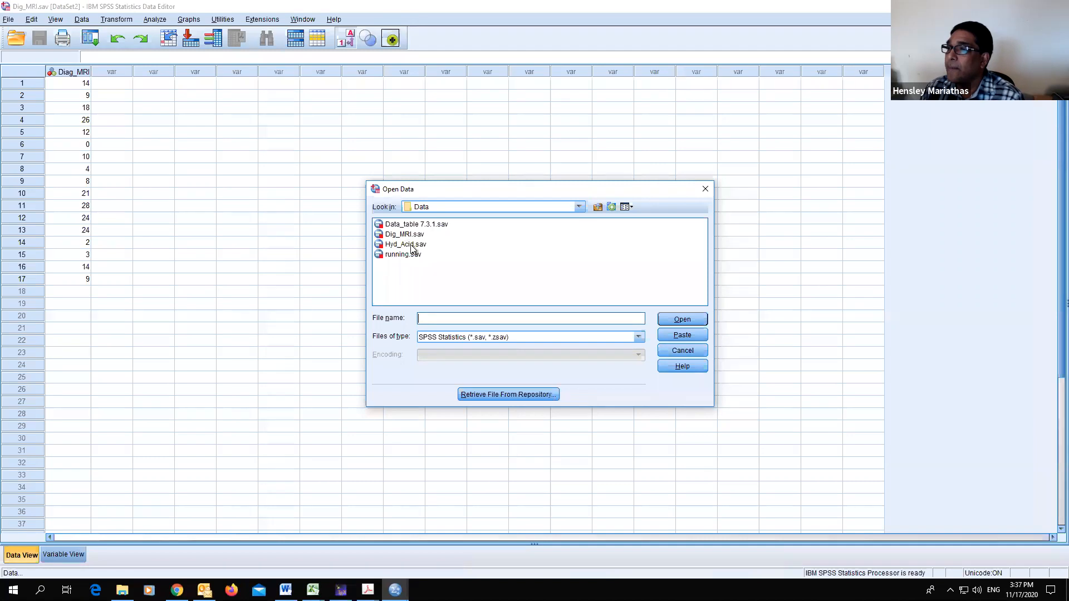
- Open the Hyd_Acid.sav data file and glance over its rows
left_click(687, 321)
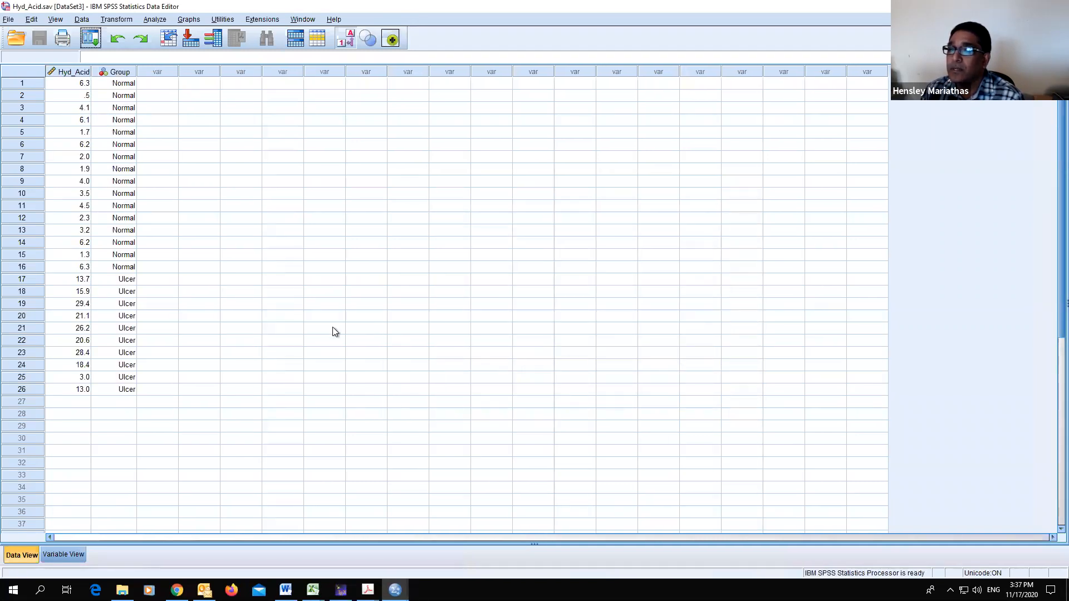
scroll(282, 313, "down", 2)
scroll(282, 311, "up", 2)
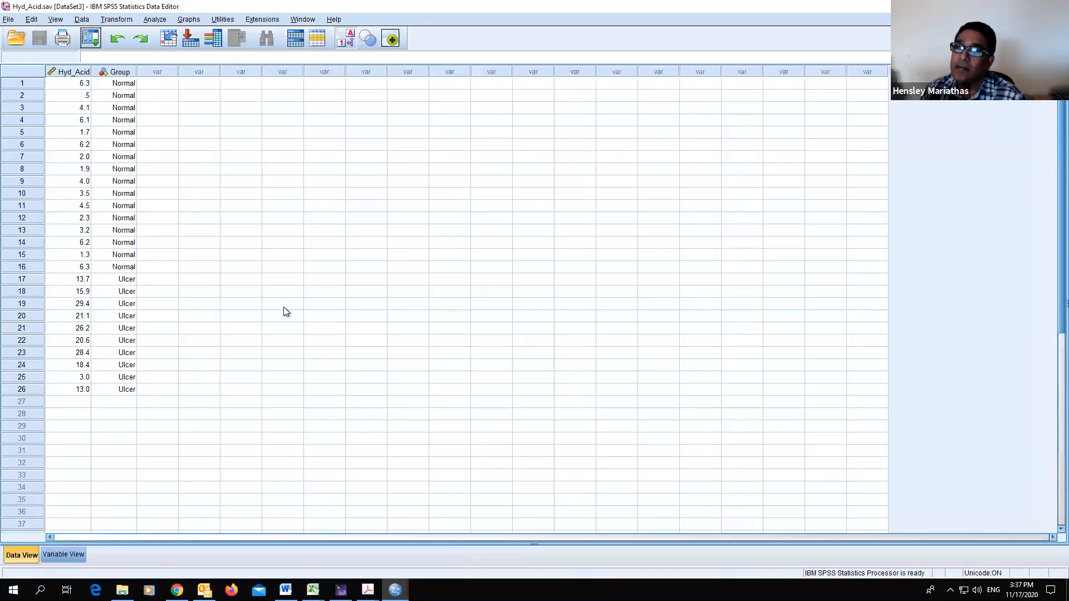
- Toggle value labels off so the Group column shows its numeric codes
left_click(349, 42)
left_click(349, 43)
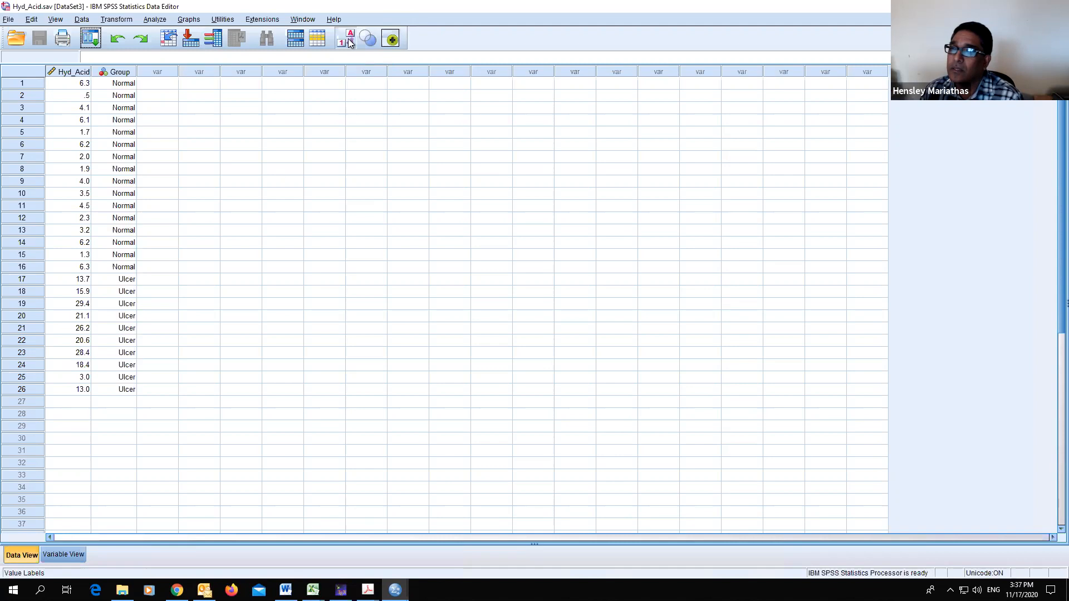
left_click(349, 42)
left_click(349, 43)
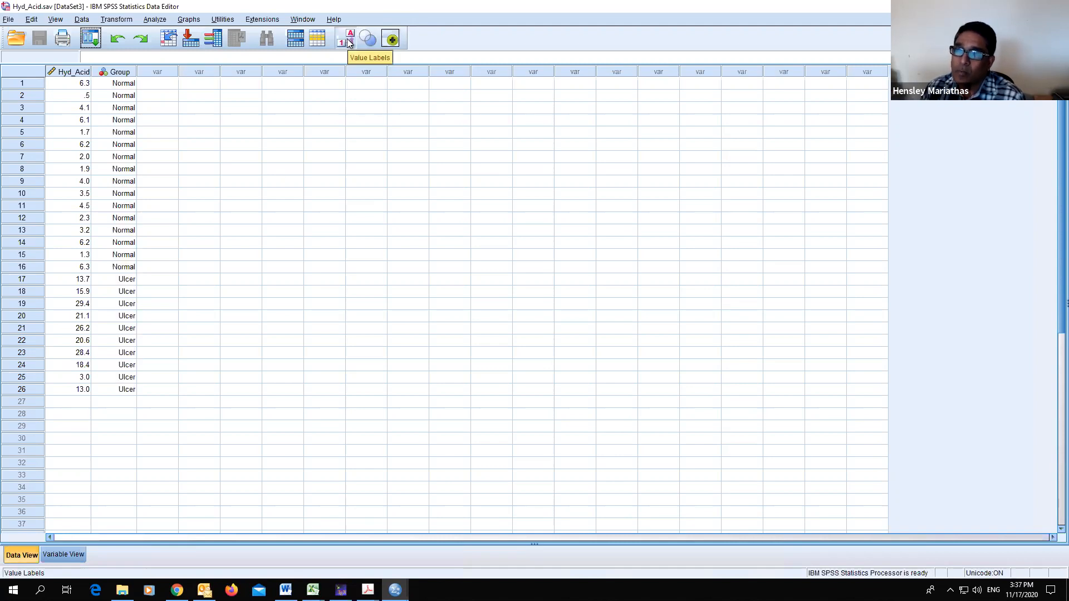
left_click(349, 42)
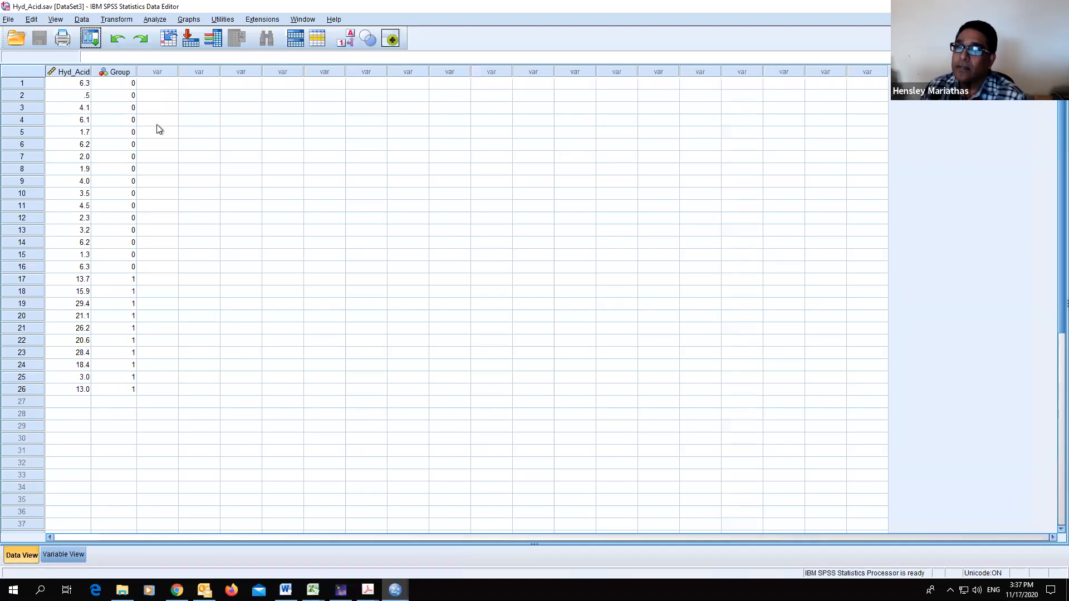
- Start an Independent-Samples T Test with Hyd_Acid as the test variable and Group as the grouping variable
left_click(158, 21)
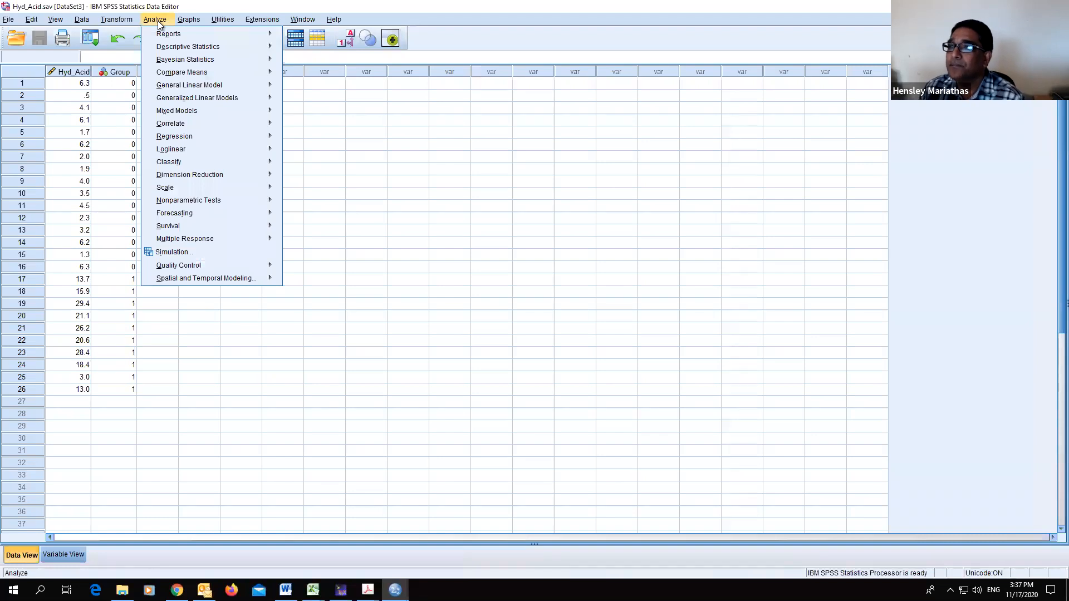
mouse_move(182, 72)
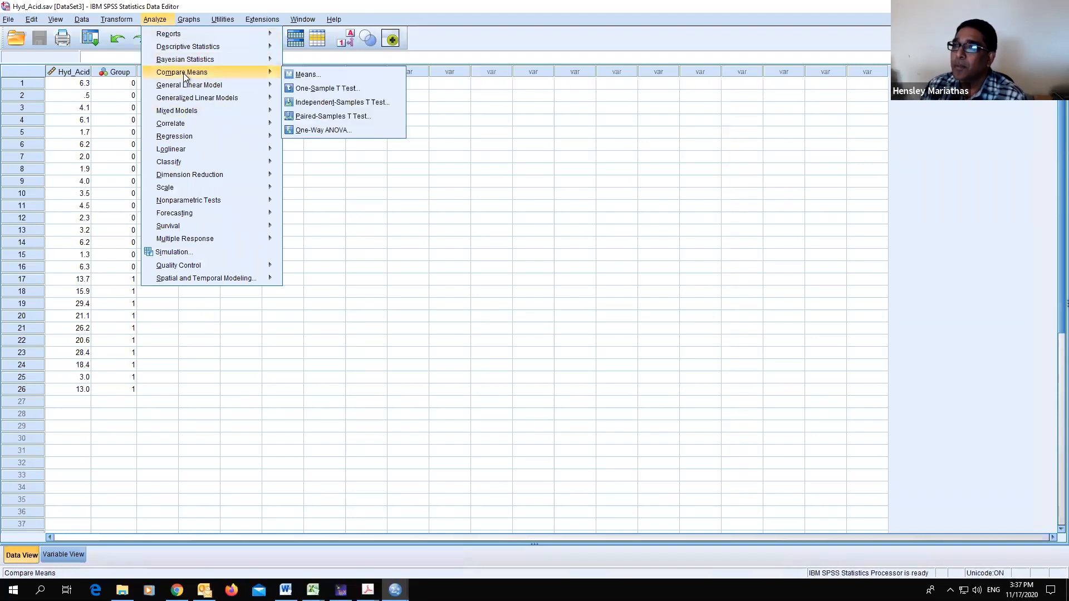
left_click(350, 102)
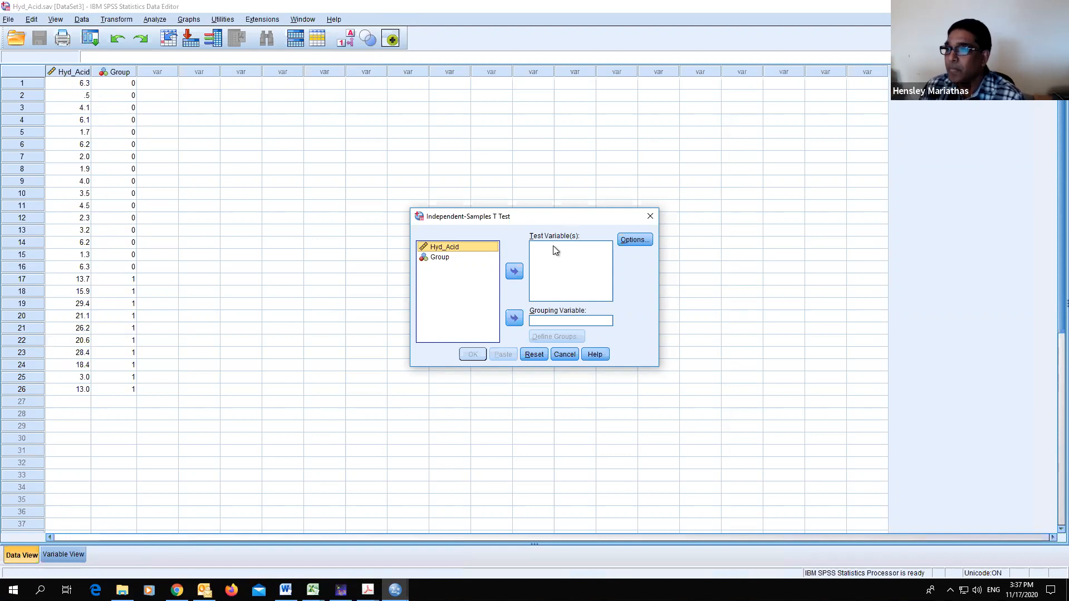
left_click(514, 271)
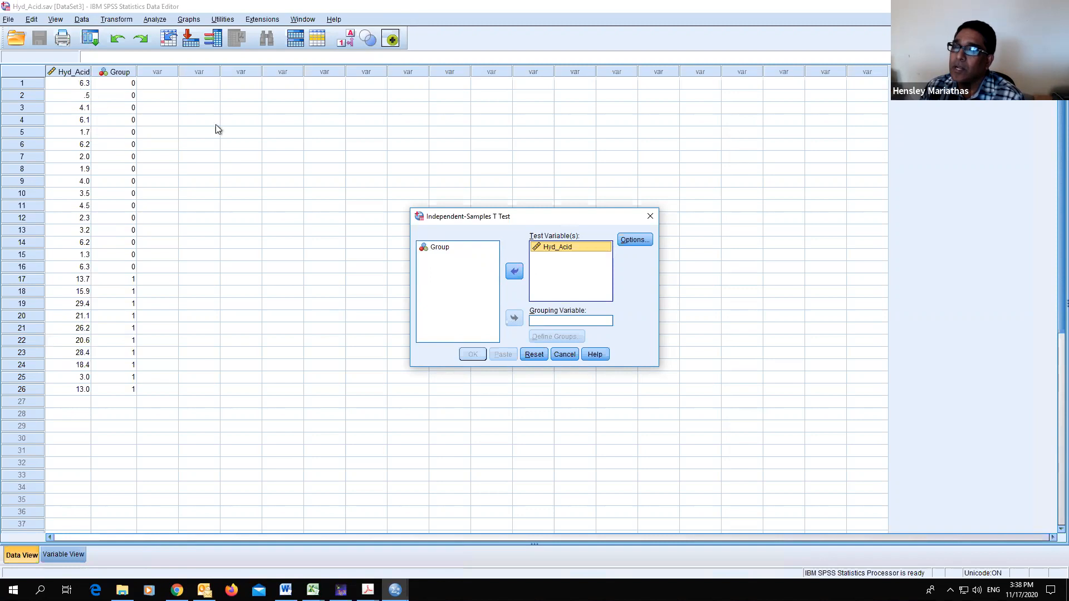
left_click(446, 246)
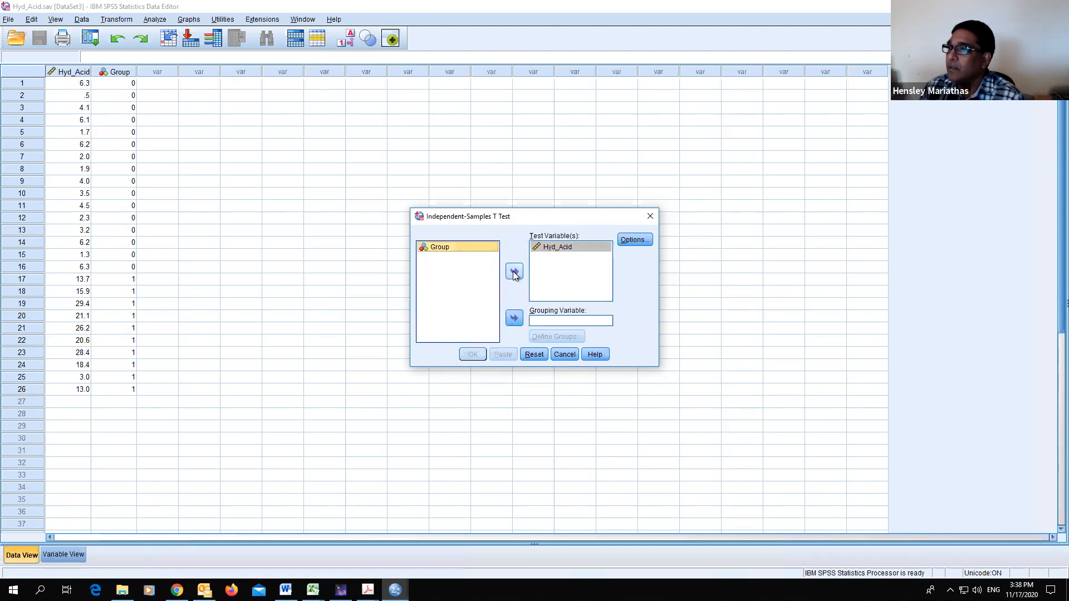
left_click(514, 318)
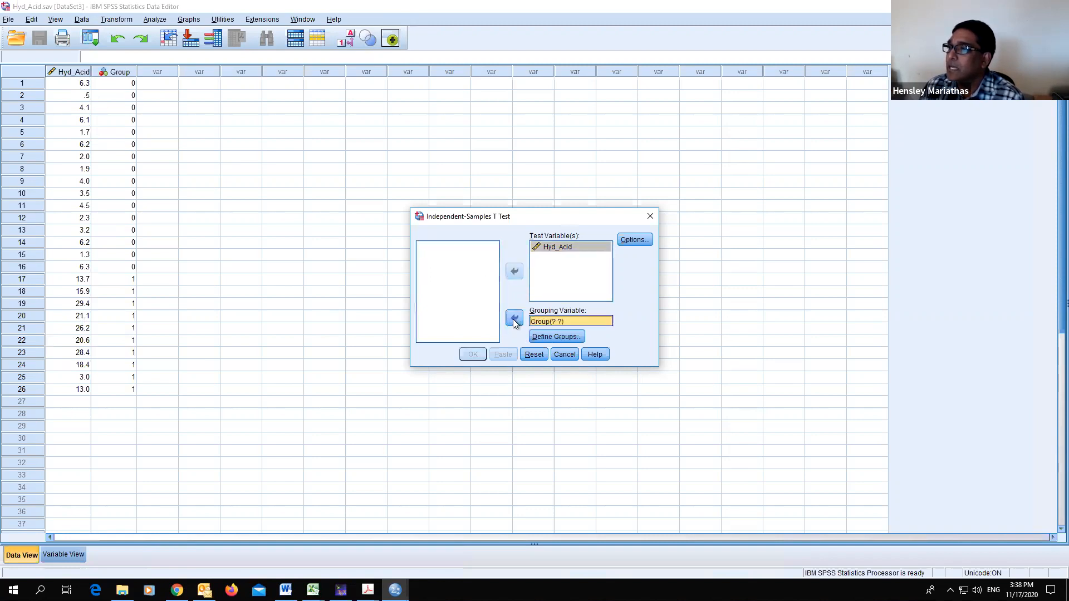
- Define the two groups as 0 and 1 for the grouping variable
left_click(557, 338)
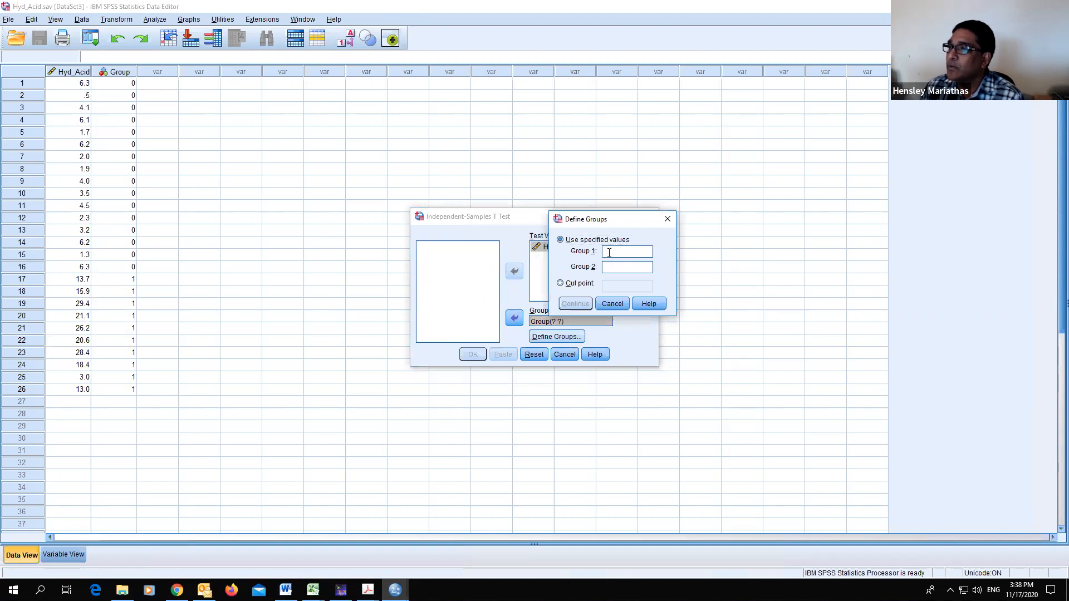
type("0")
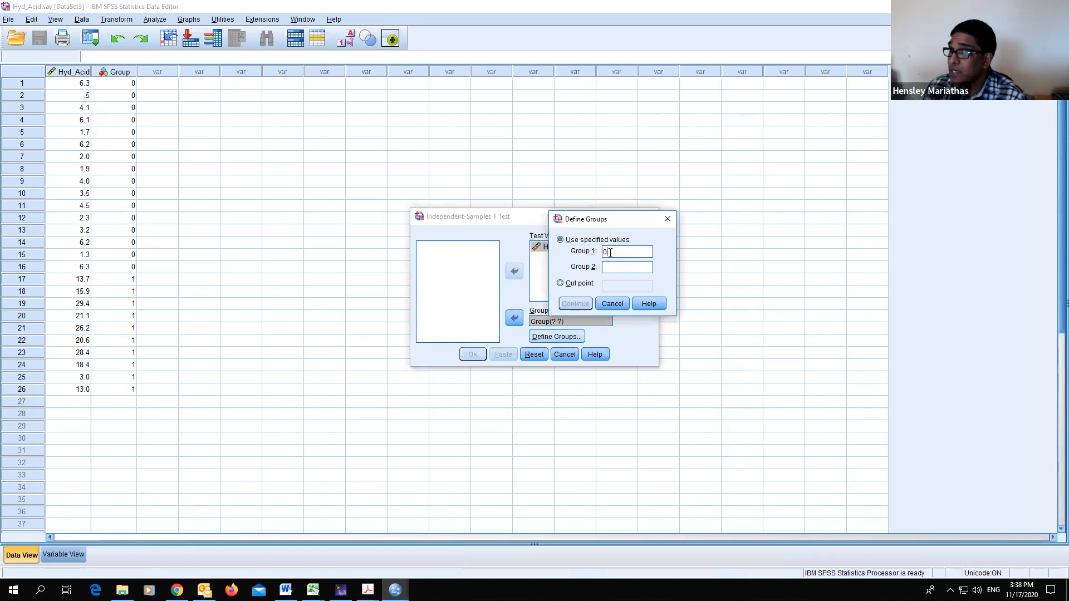
left_click(630, 267)
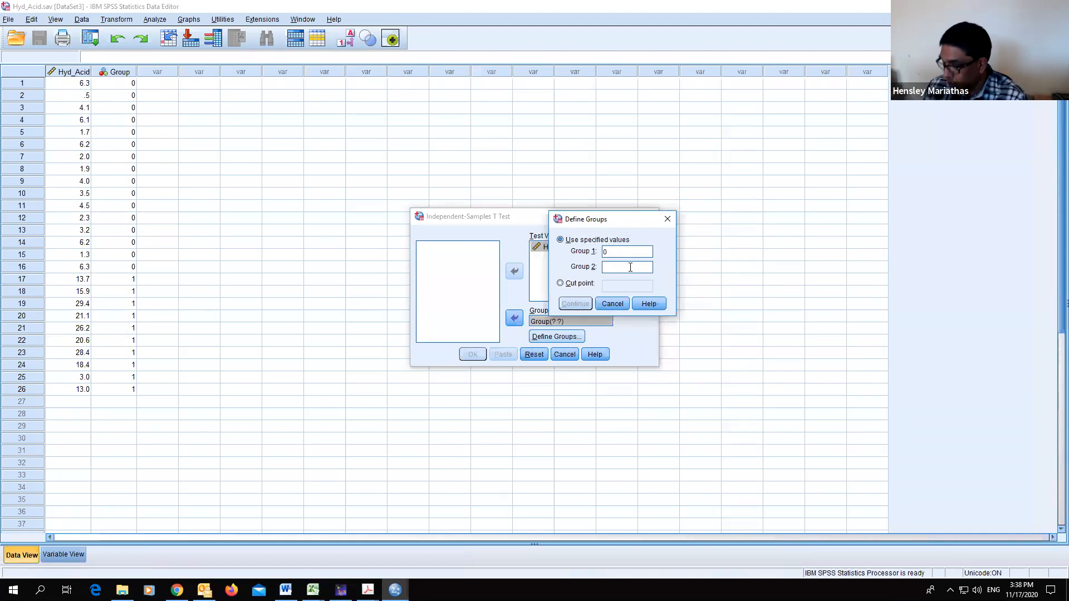
type("1")
left_click(574, 302)
- Open the test options, then consult the two-sample t-test slide in the workshop PDF and return
left_click(635, 240)
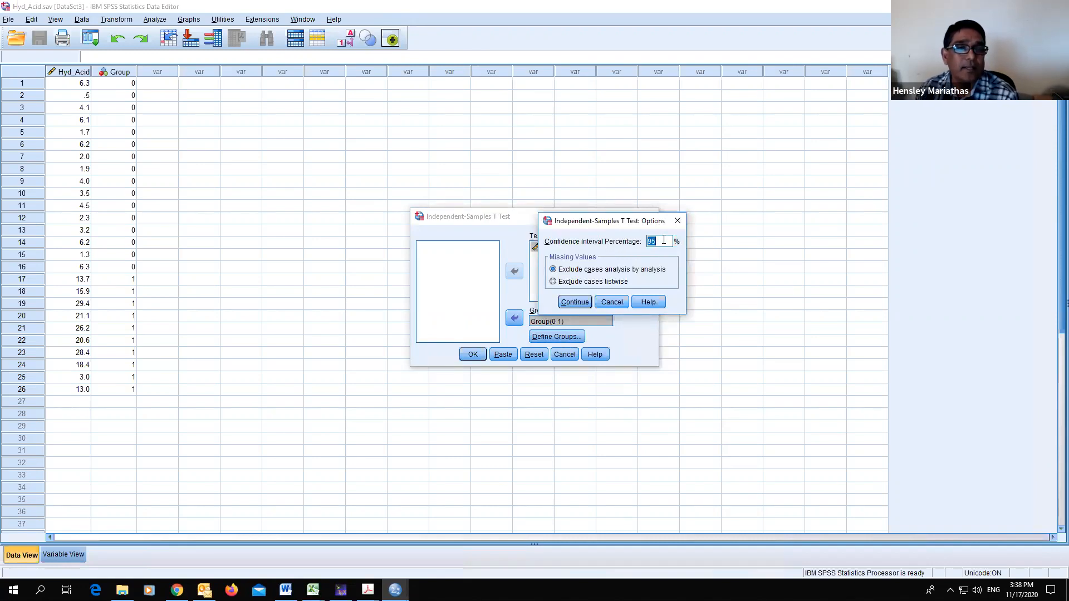
mouse_move(368, 590)
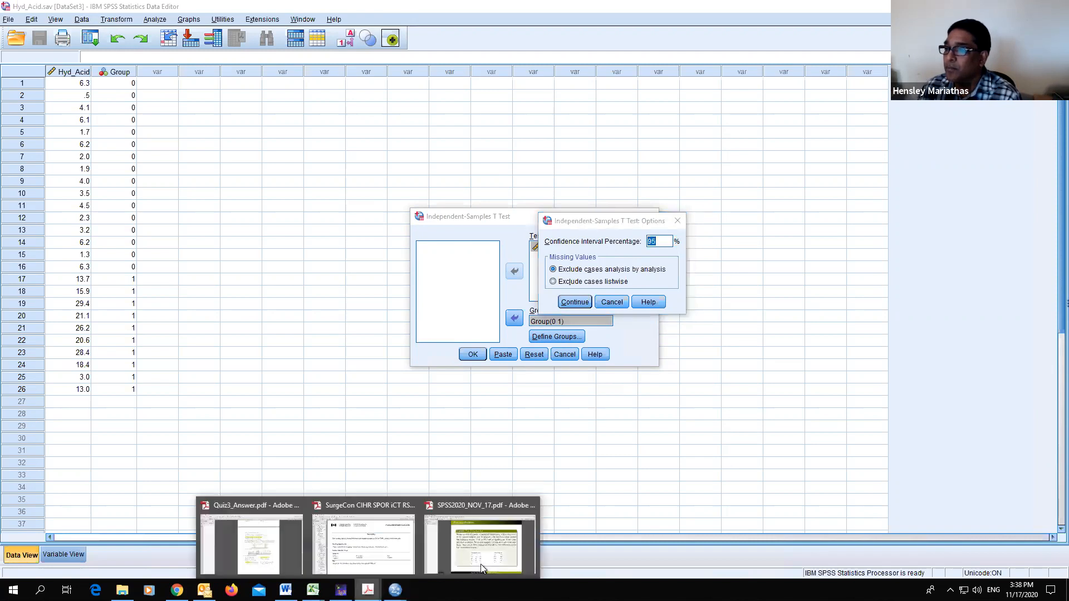
left_click(480, 548)
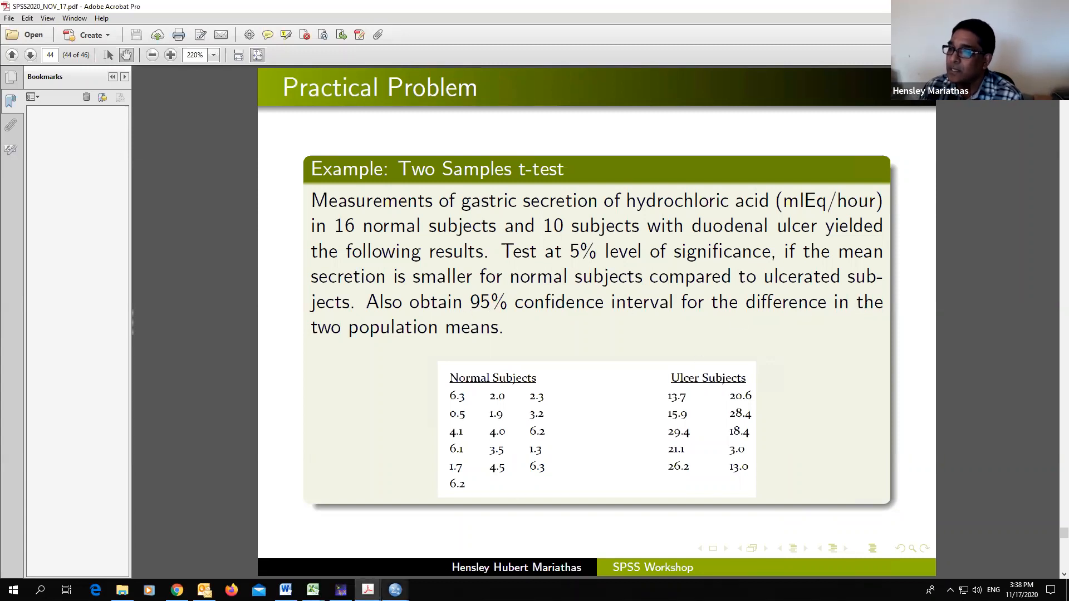
mouse_move(395, 590)
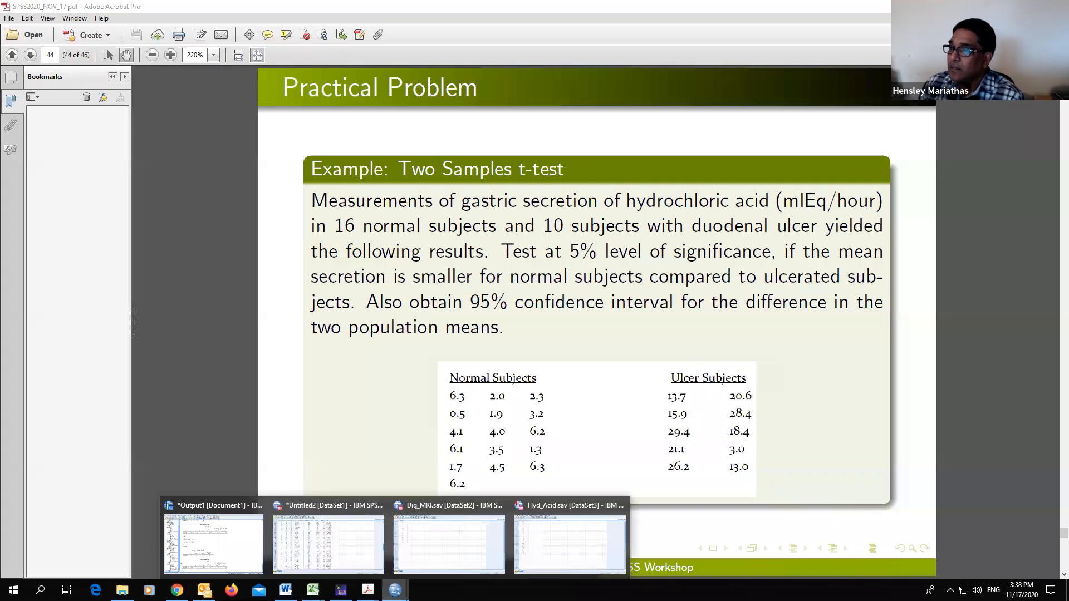
left_click(559, 547)
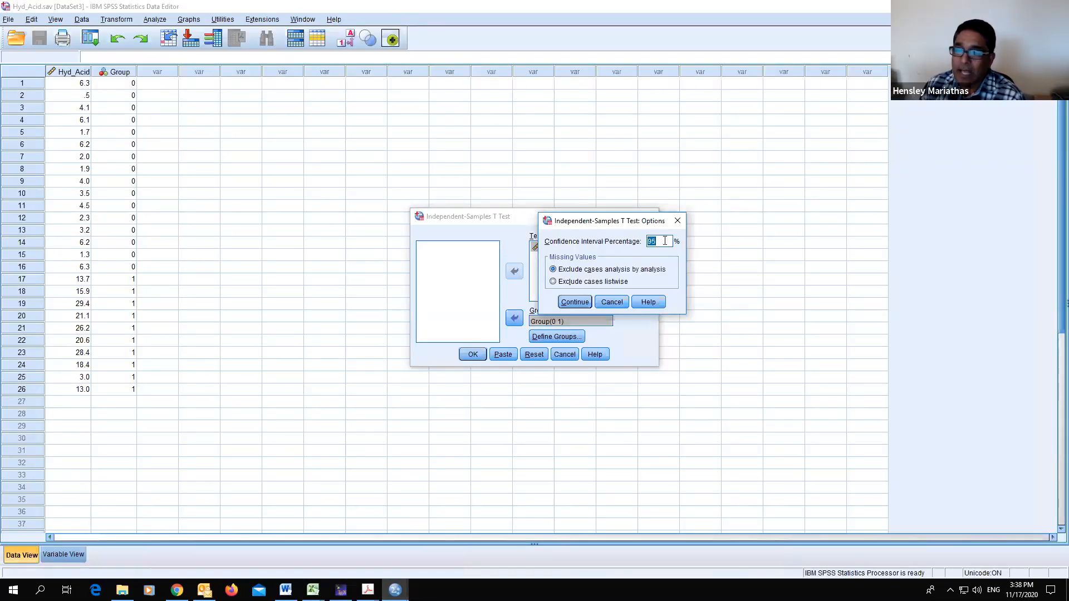
- Keep the 95% confidence interval, run the test, and maximize the output viewer
left_click(575, 301)
left_click(473, 354)
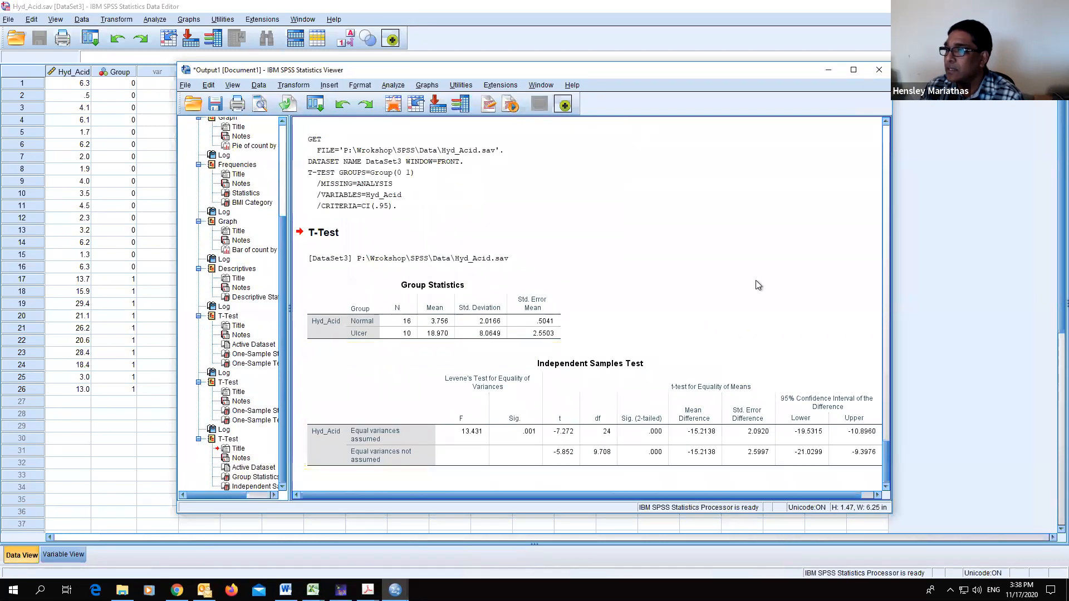
left_click(853, 70)
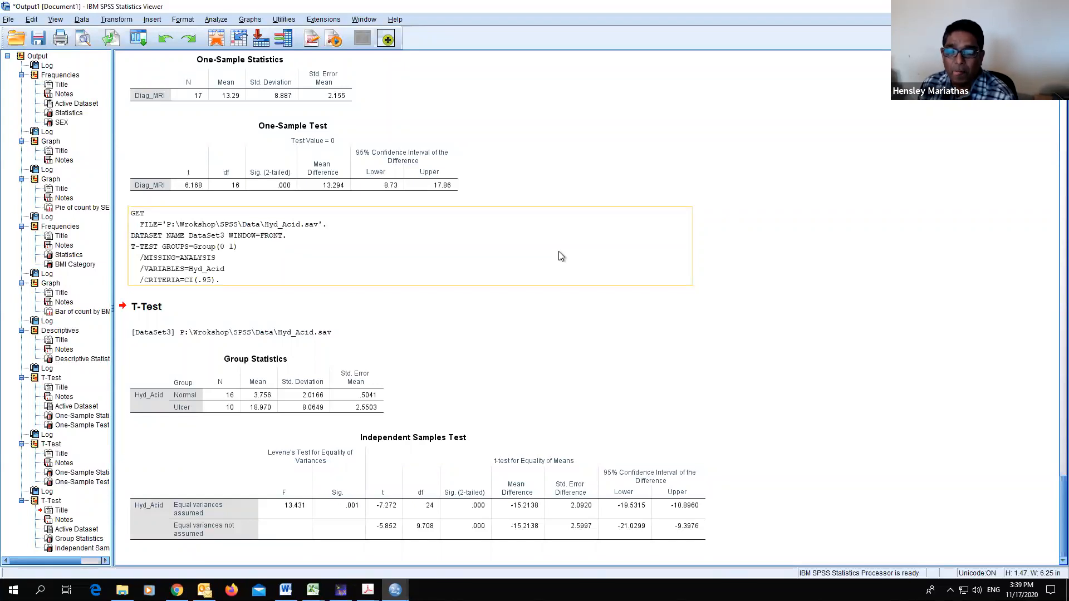
- Examine the group statistics and independent samples test tables in the output
left_click(159, 453)
left_click(150, 391)
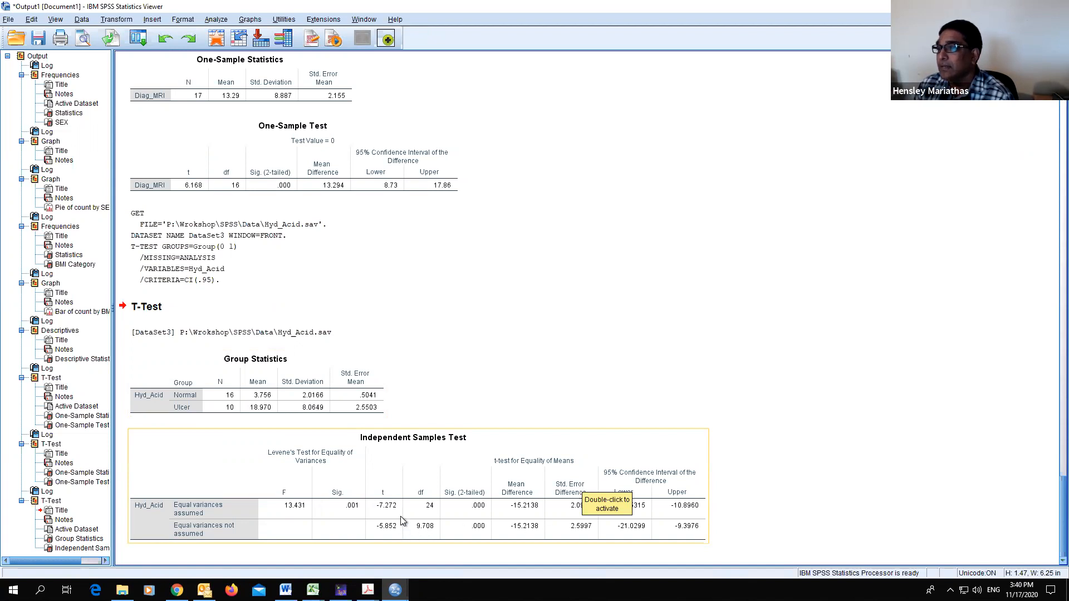
left_click(368, 449)
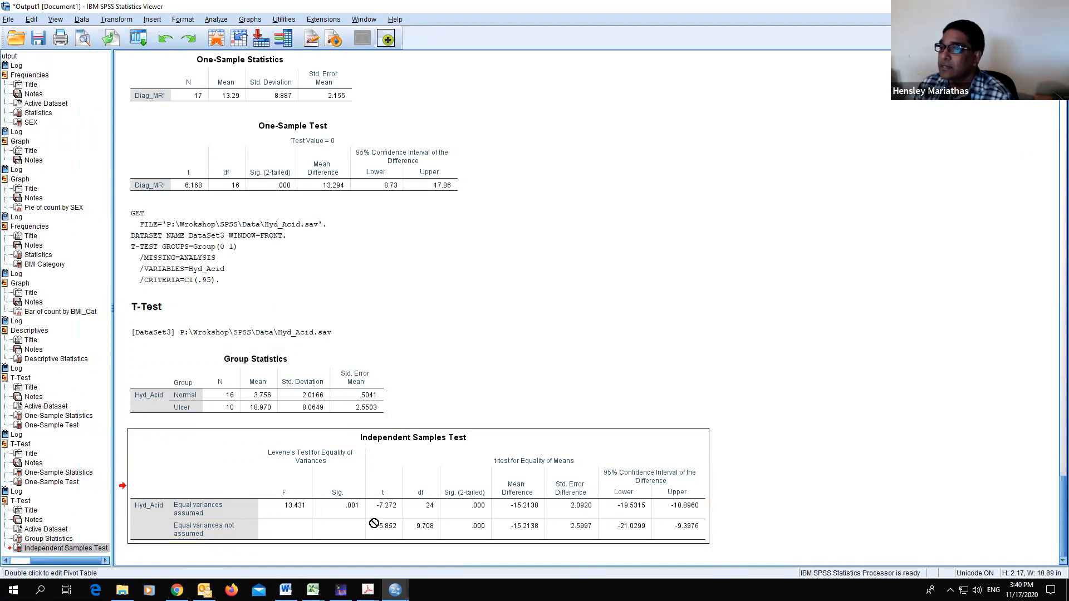
mouse_move(320, 480)
left_mouse_down()
mouse_move(499, 123)
mouse_move(487, 93)
mouse_move(534, 23)
mouse_move(313, 550)
mouse_move(302, 552)
mouse_move(301, 485)
left_mouse_up()
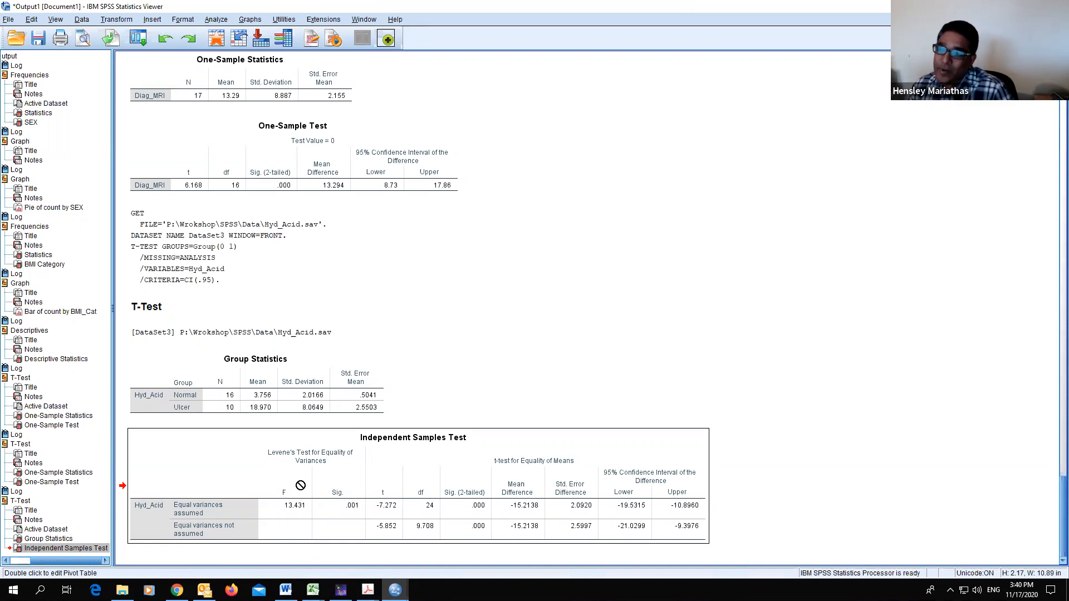
left_click_drag(300, 485, 305, 441)
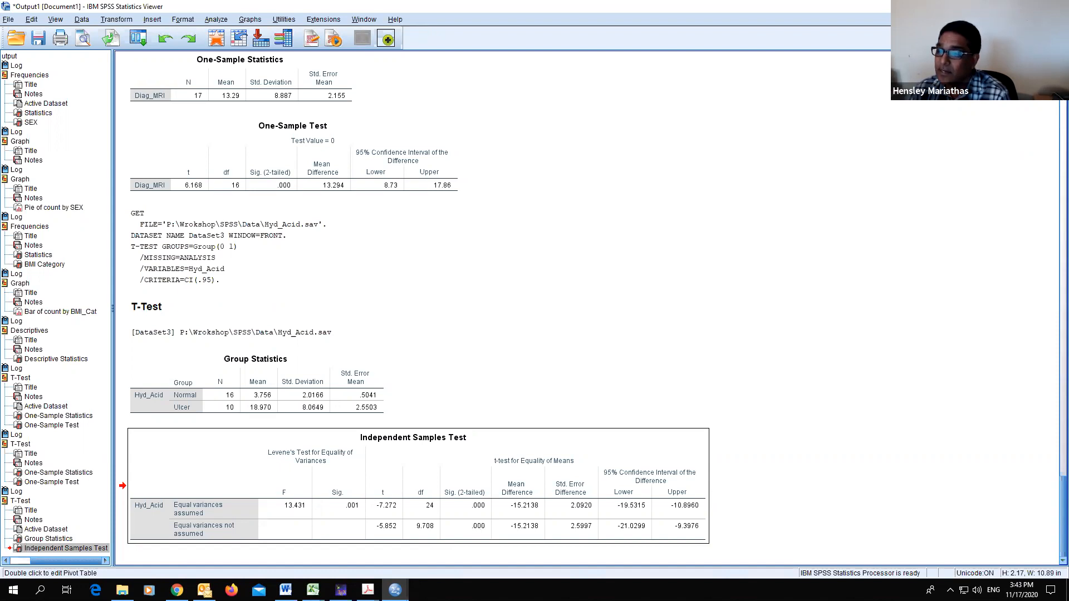
- Compare the two-sample slide in the PDF with the data editor windows and the output viewer
left_click(453, 563)
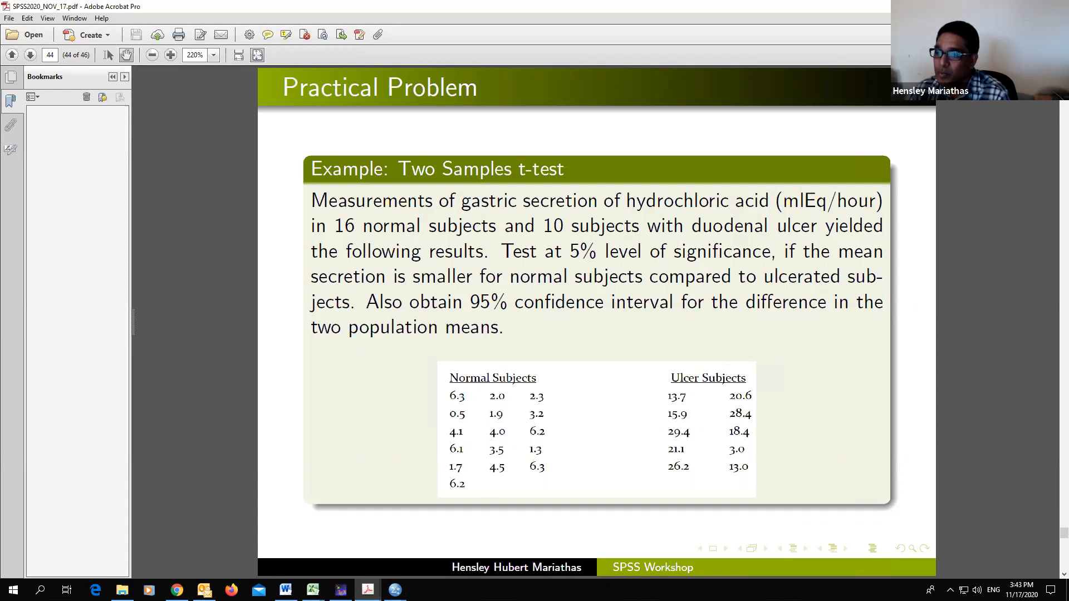
mouse_move(396, 590)
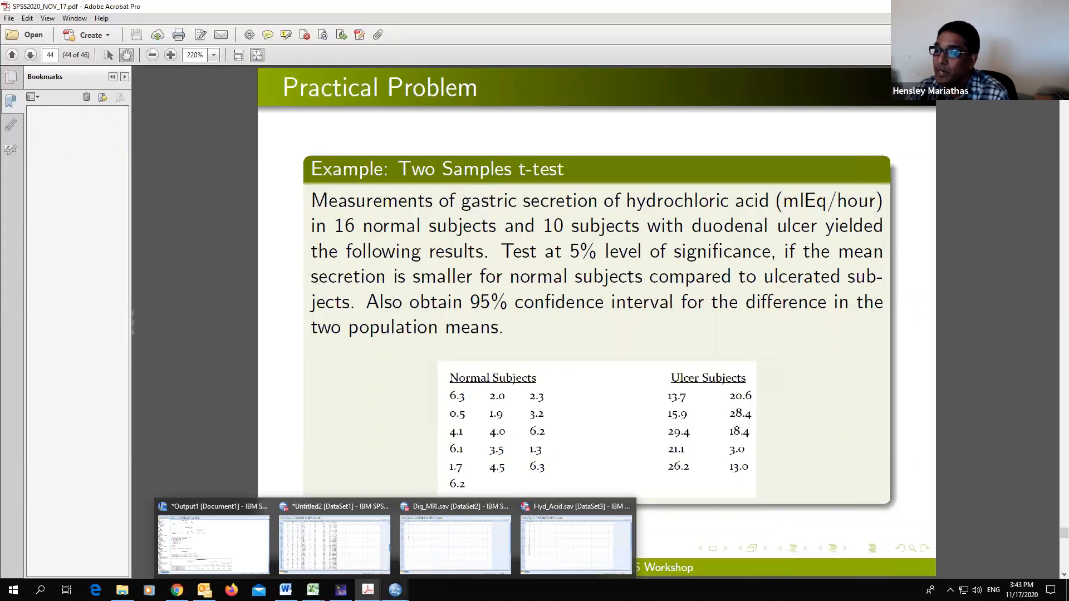
left_click(549, 559)
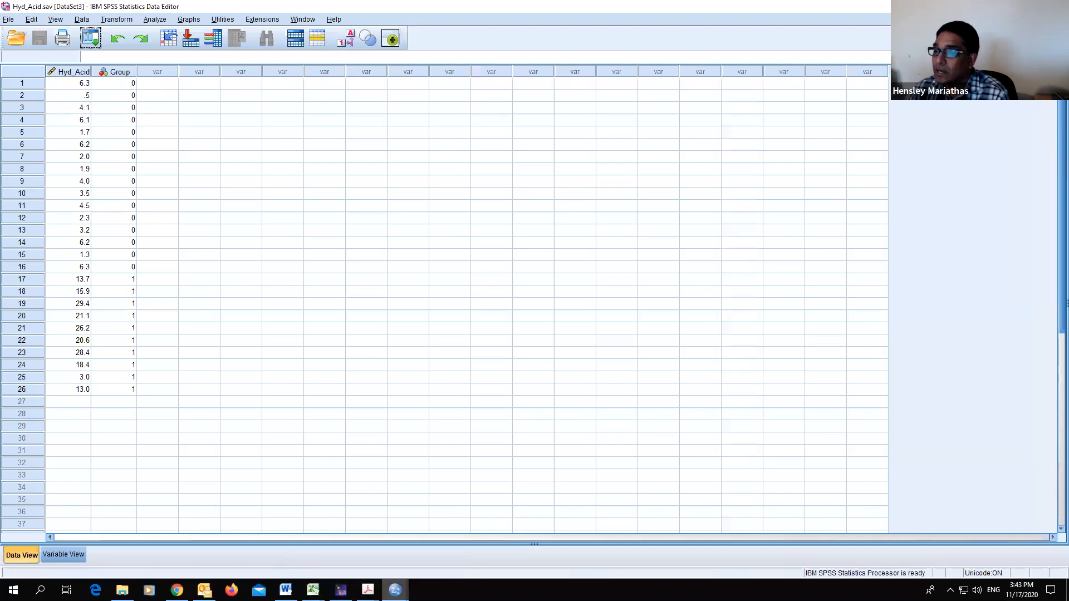
mouse_move(395, 590)
left_click(436, 546)
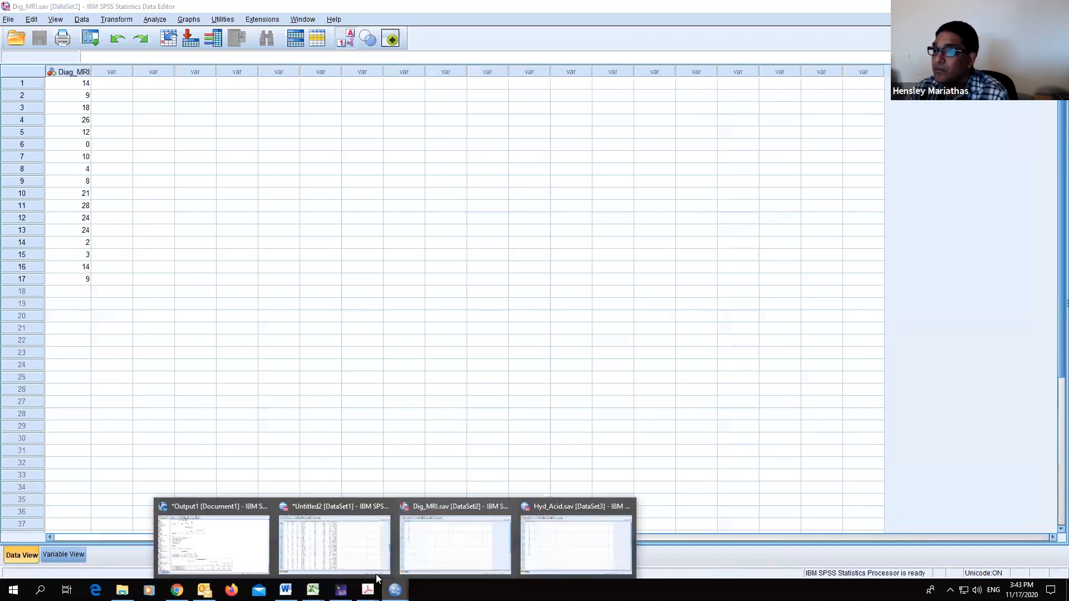
left_click(251, 546)
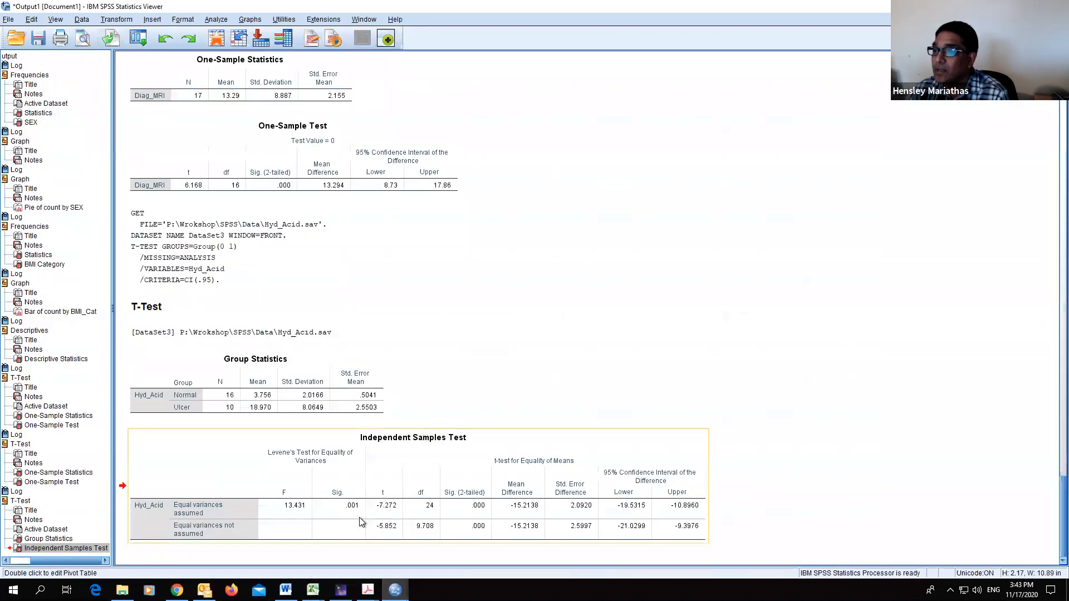
- Revisit the two-sample t-test slide, then return to the Hyd_Acid data editor
double_click(472, 541)
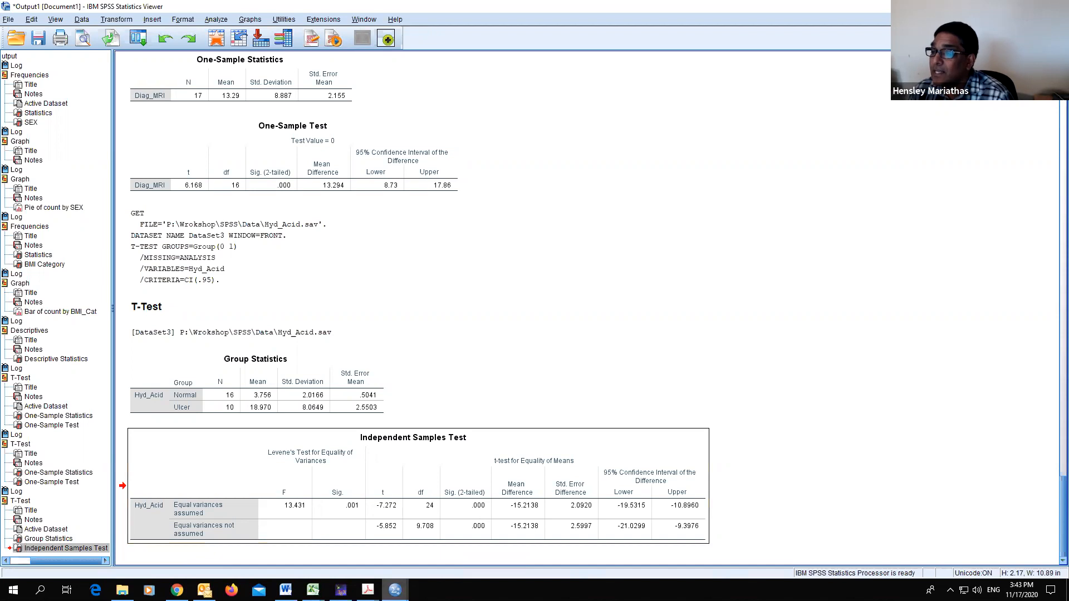
left_click(368, 591)
left_click(472, 552)
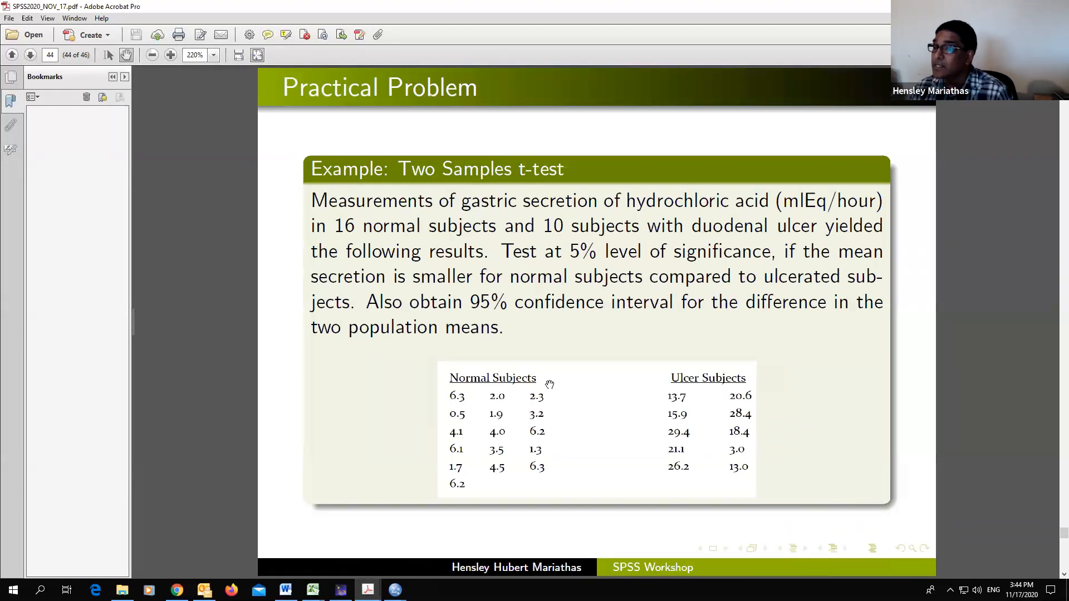
mouse_move(396, 590)
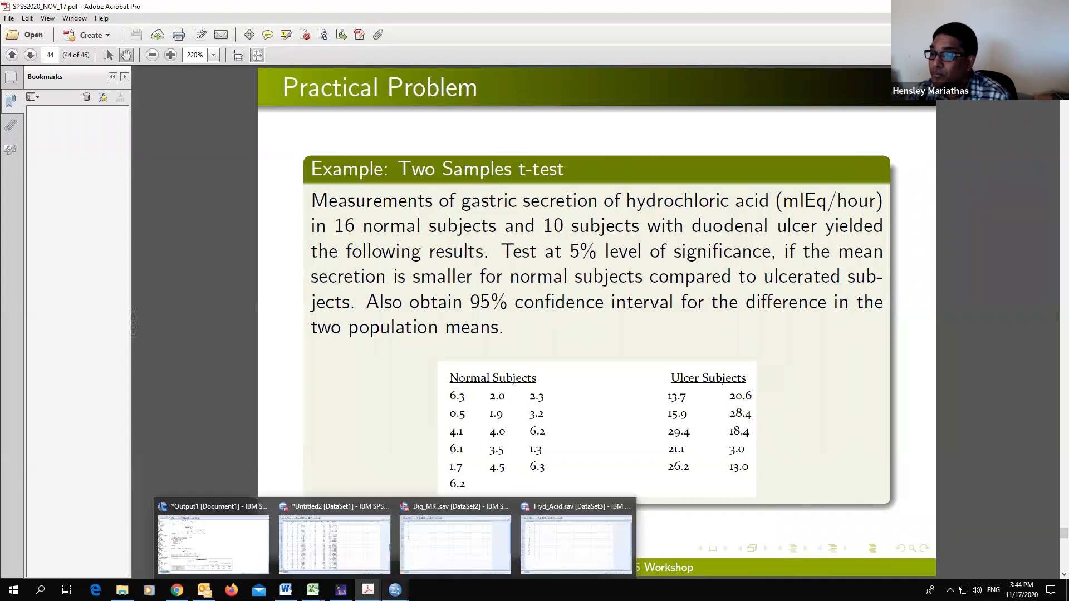
left_click(575, 555)
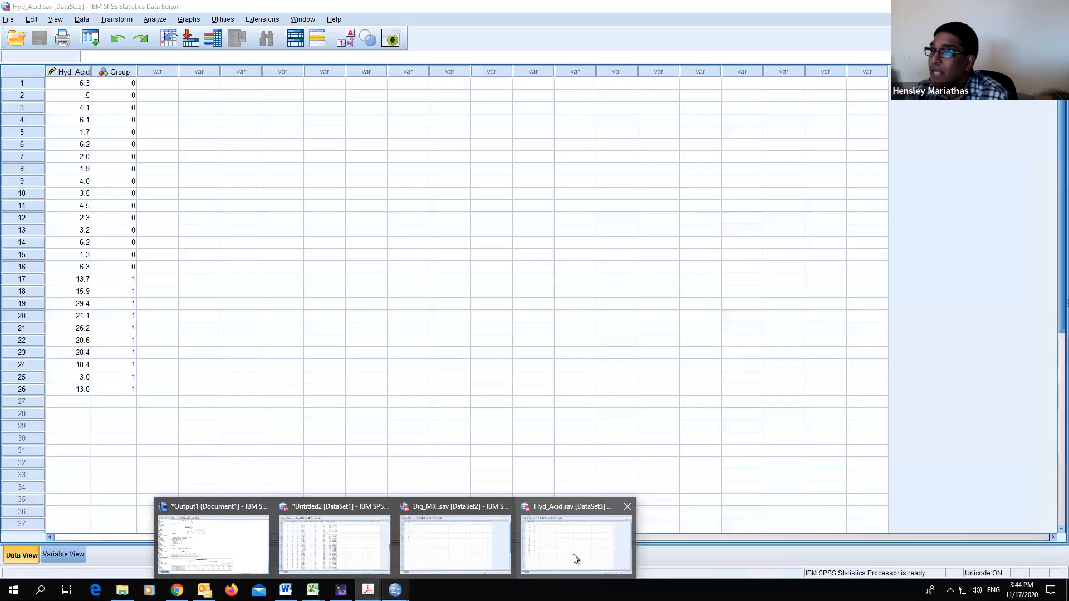
mouse_move(395, 590)
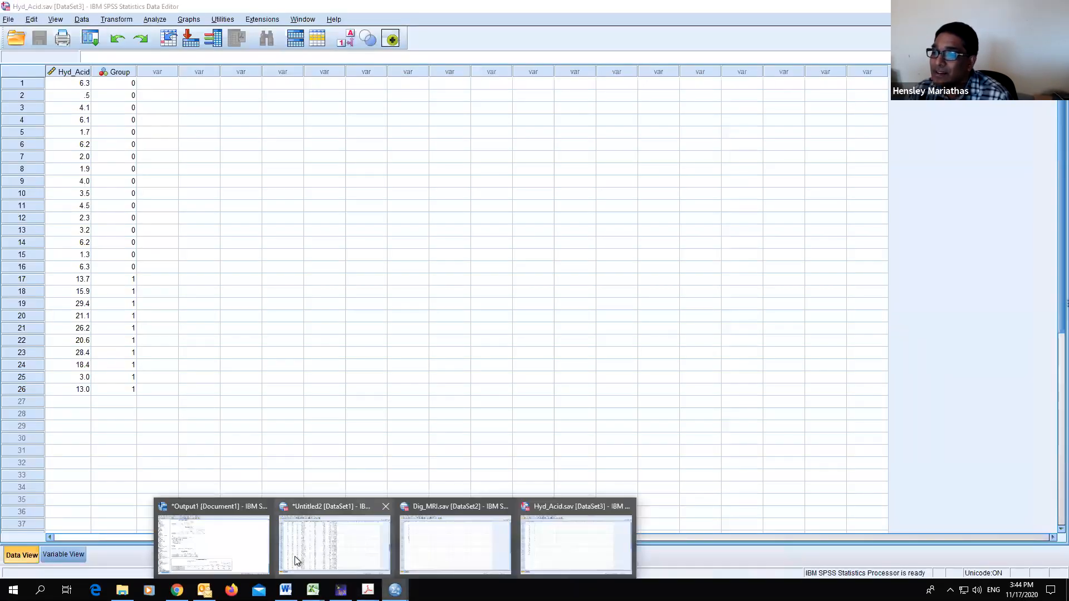
- Switch to the output viewer and examine the Group Statistics and Independent Samples Test tables
left_click(229, 537)
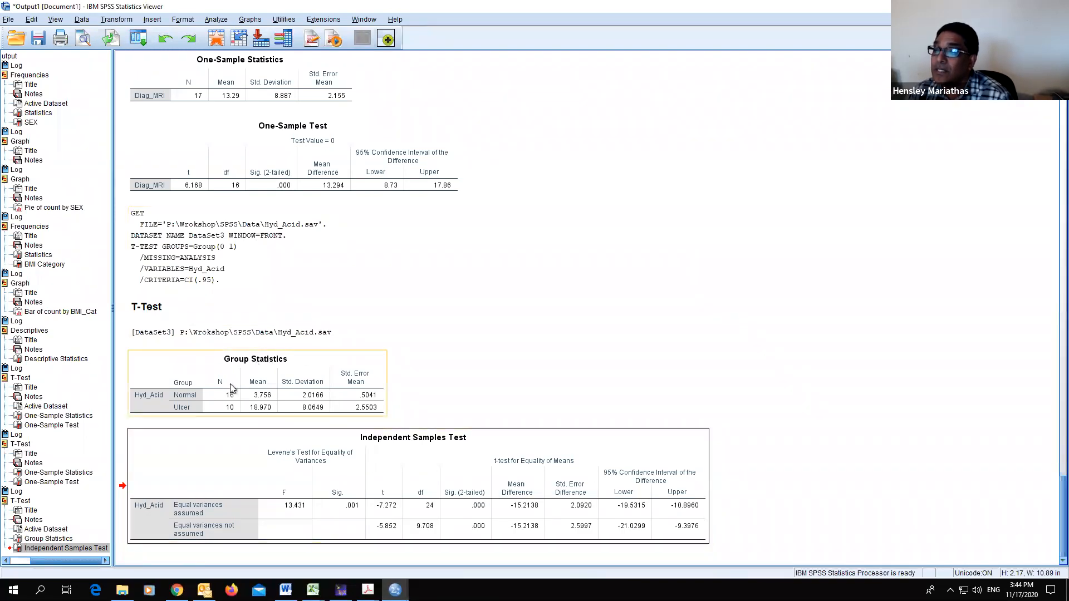
left_click_drag(236, 387, 317, 339)
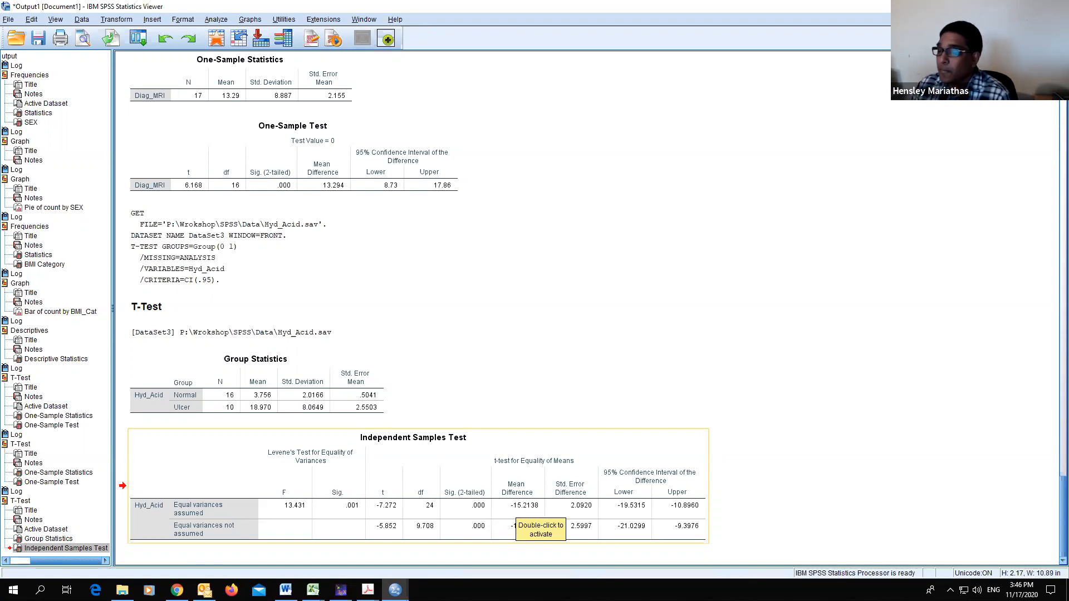
left_click(511, 508)
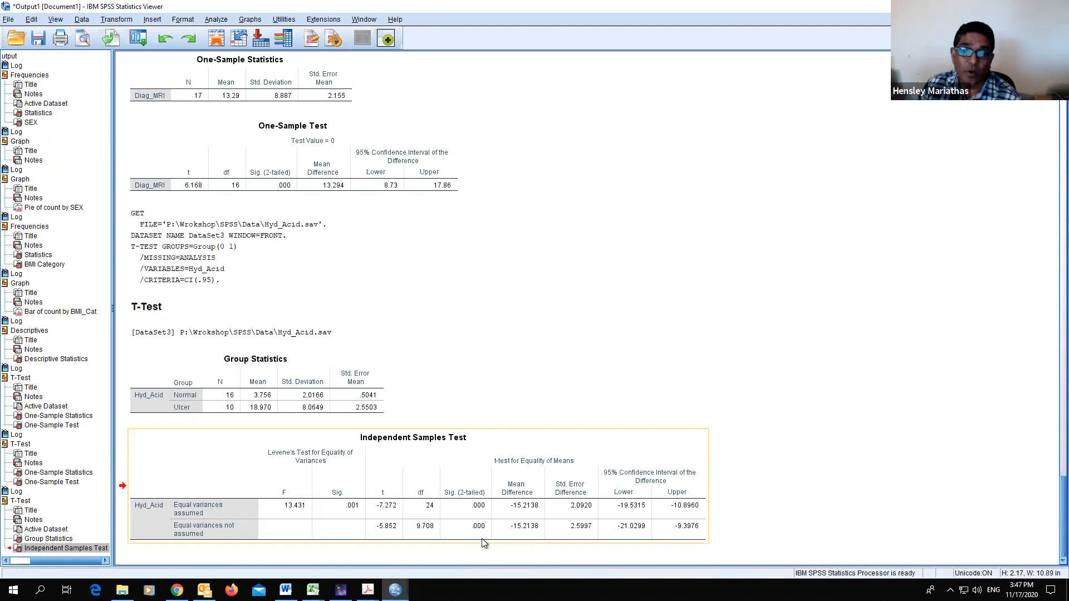
left_click_drag(459, 521, 538, 347)
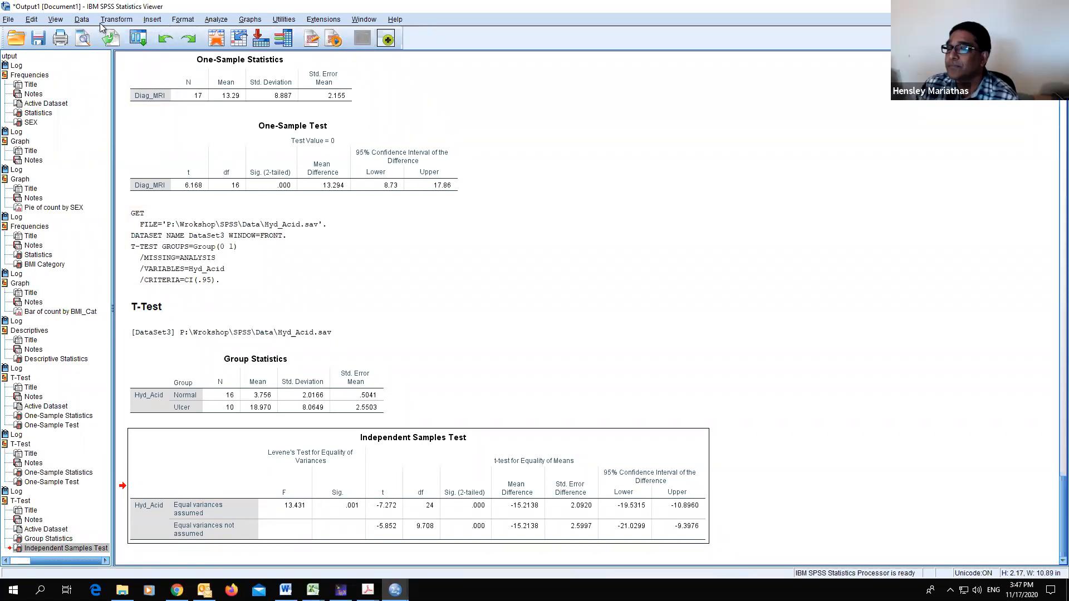
- Reopen the Independent-Samples T Test dialog and its options to review the settings, then cancel both
left_click(217, 19)
mouse_move(253, 79)
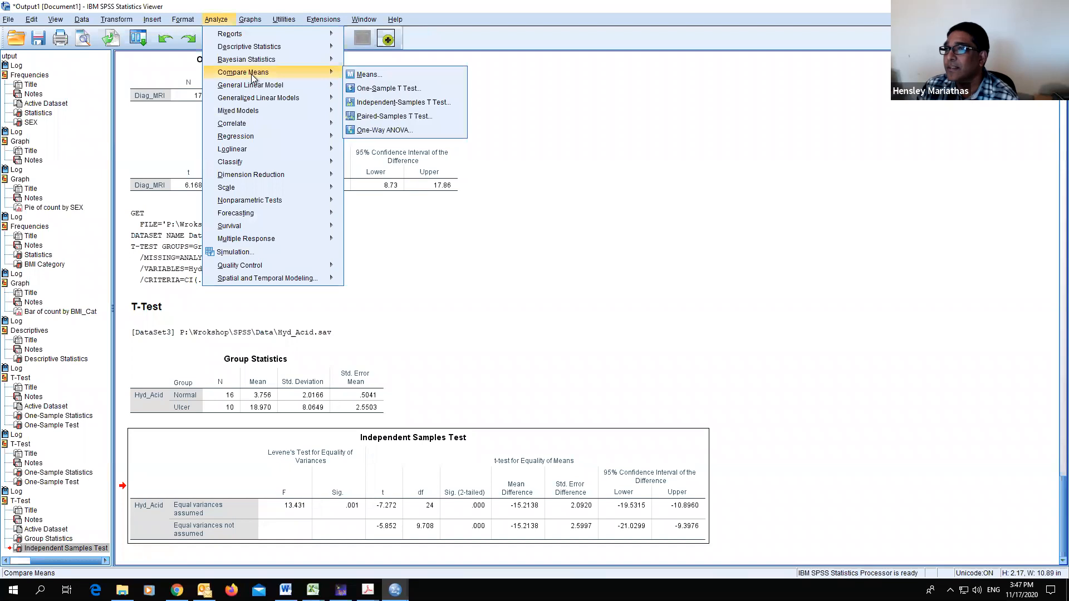
left_click(381, 103)
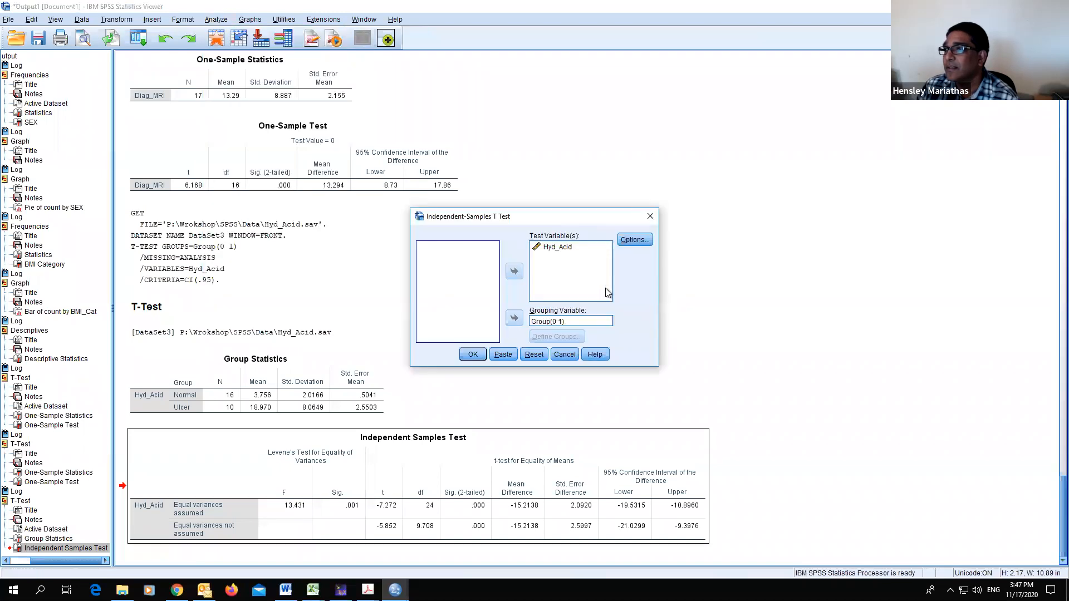
left_click(634, 239)
double_click(659, 242)
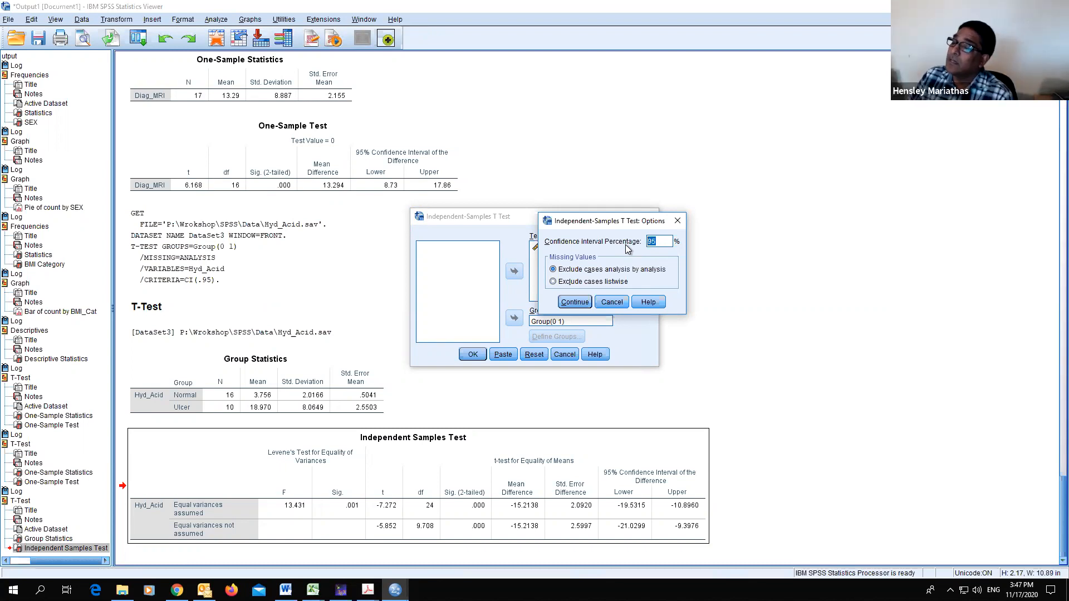
left_click(612, 305)
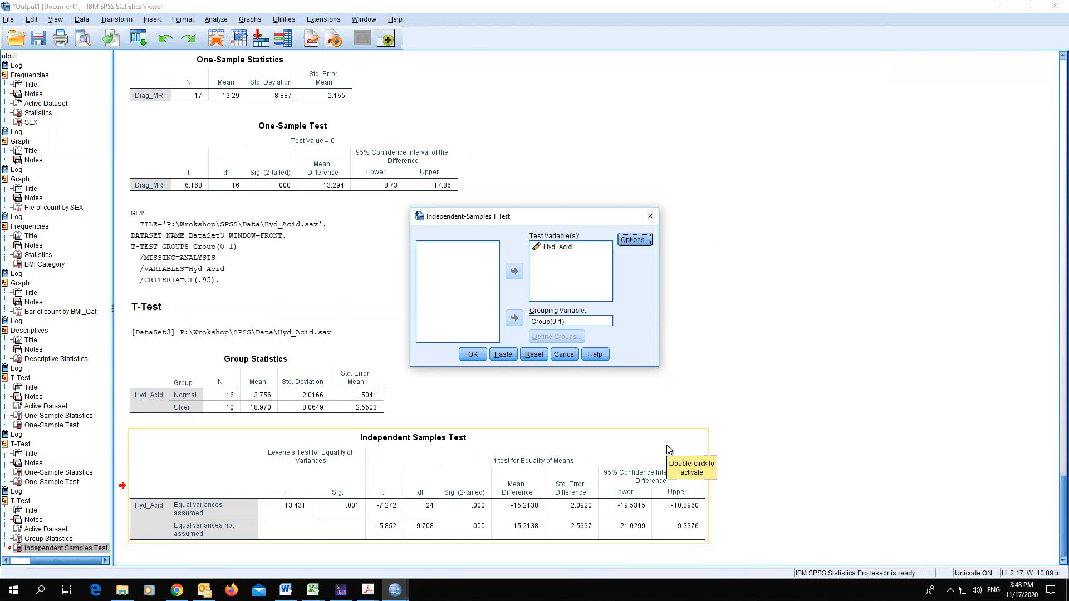
left_click_drag(680, 435, 774, 277)
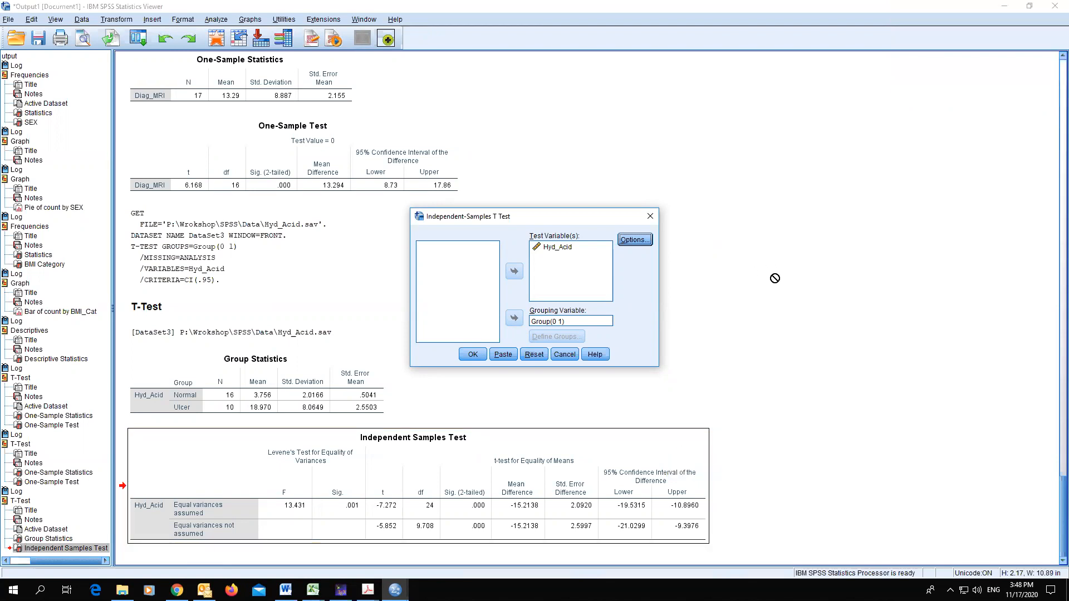
scroll(805, 268, "up", 5)
left_click(564, 355)
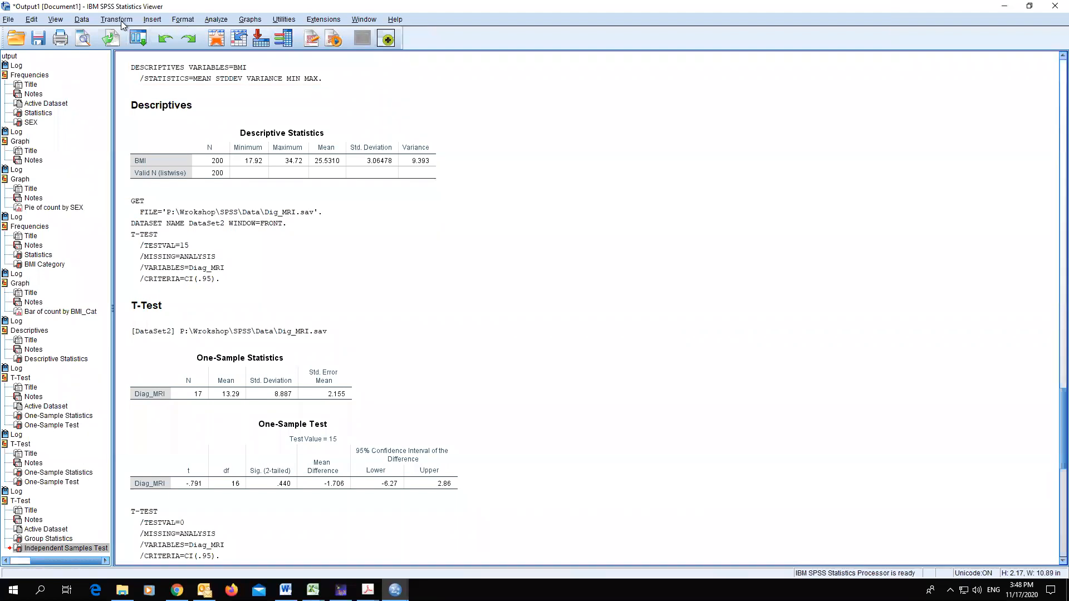
- Open the running.sav data file from the workshop Data folder
left_click(8, 20)
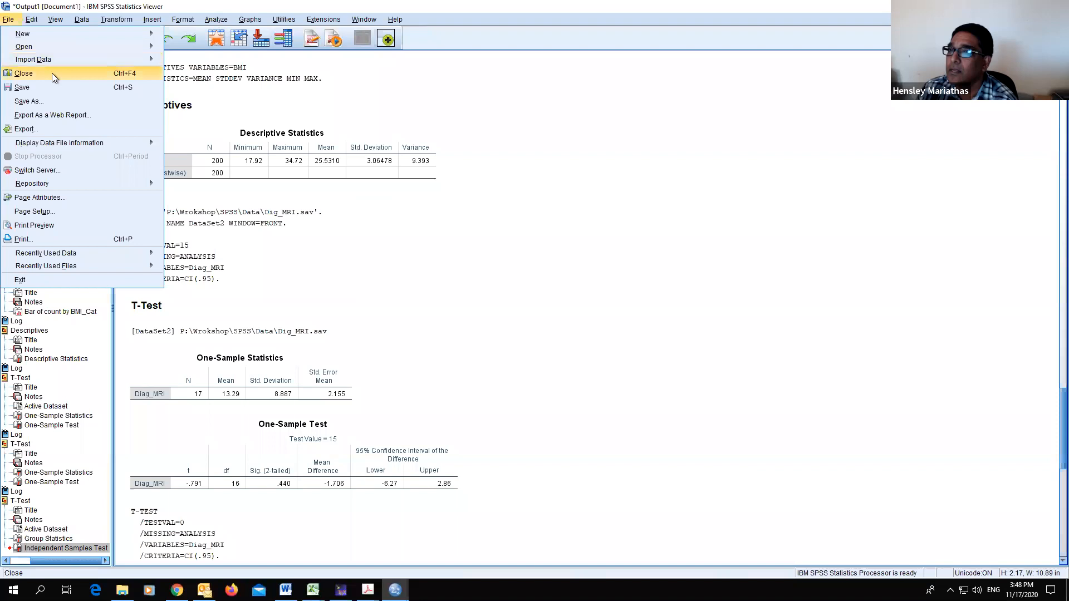
mouse_move(47, 49)
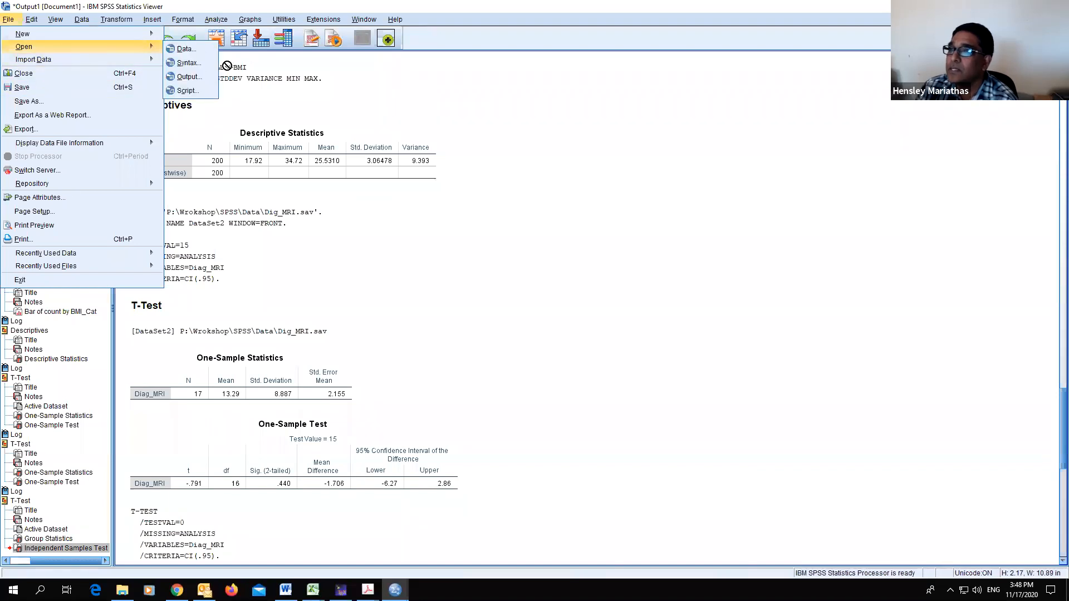
left_click(196, 50)
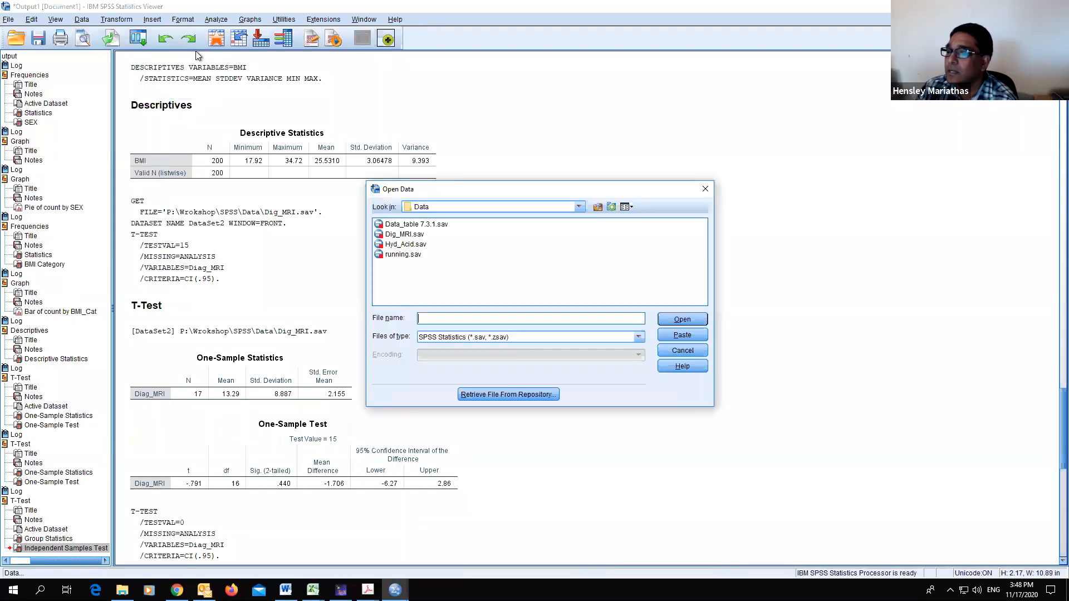
left_click(404, 255)
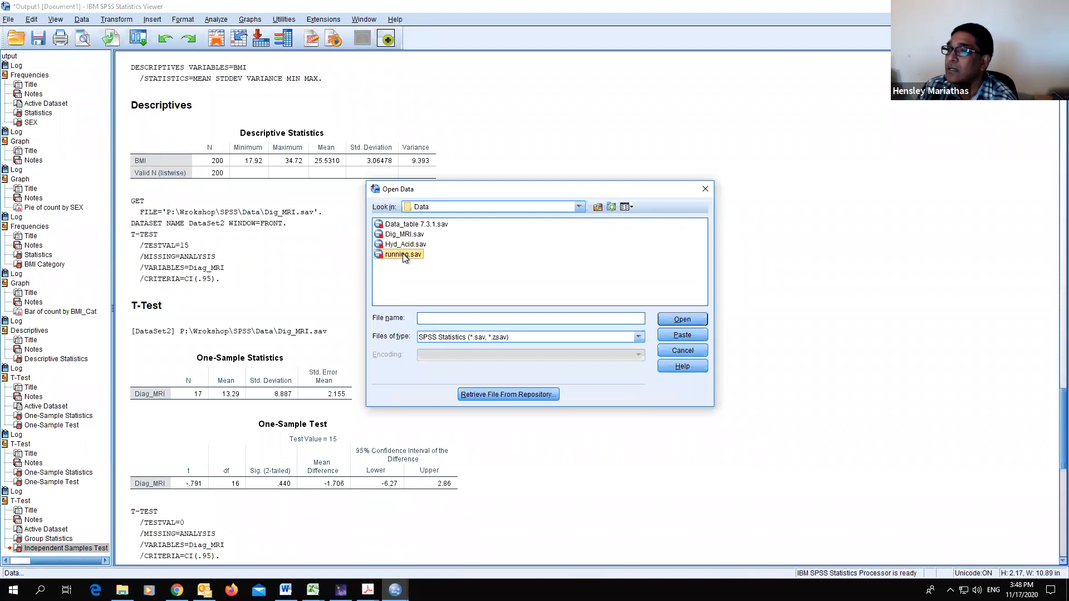
left_click(682, 321)
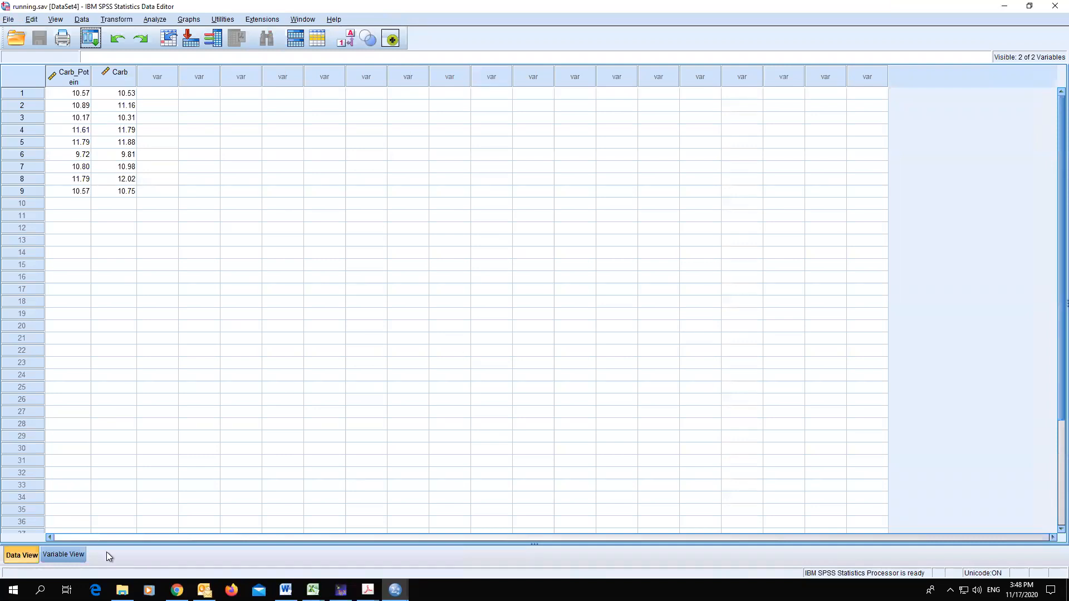
mouse_move(204, 590)
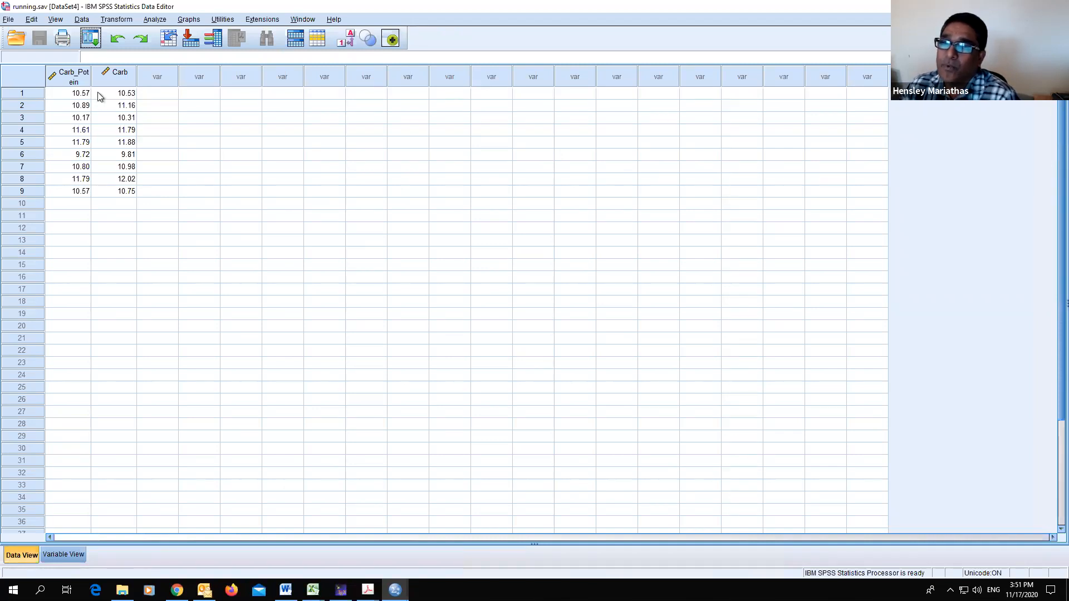
- Compute a new variable named diff as Carb minus Carb_Potein
left_click(159, 76)
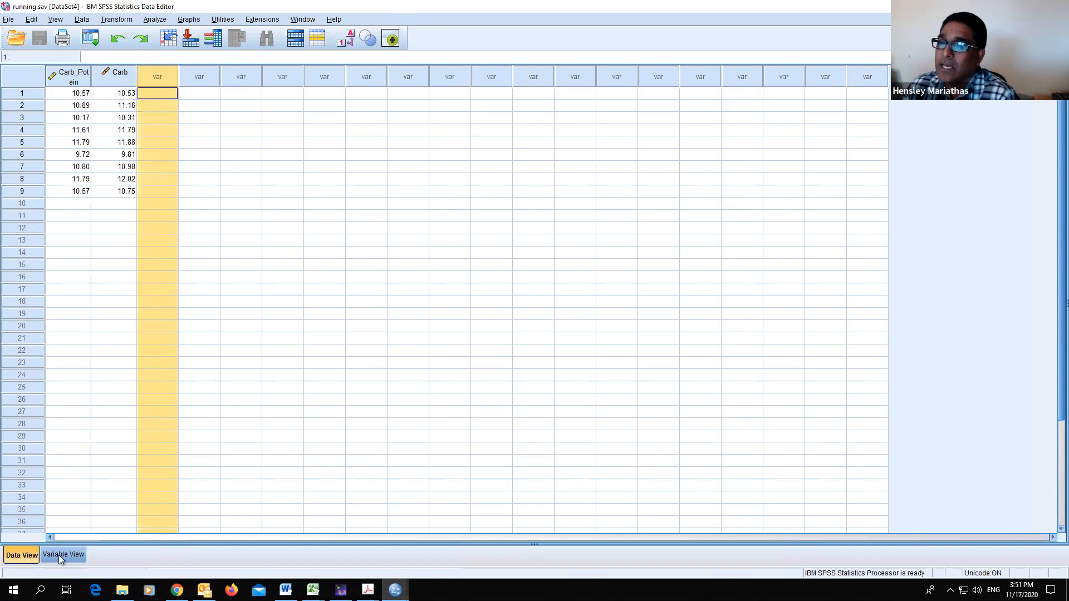
left_click(120, 20)
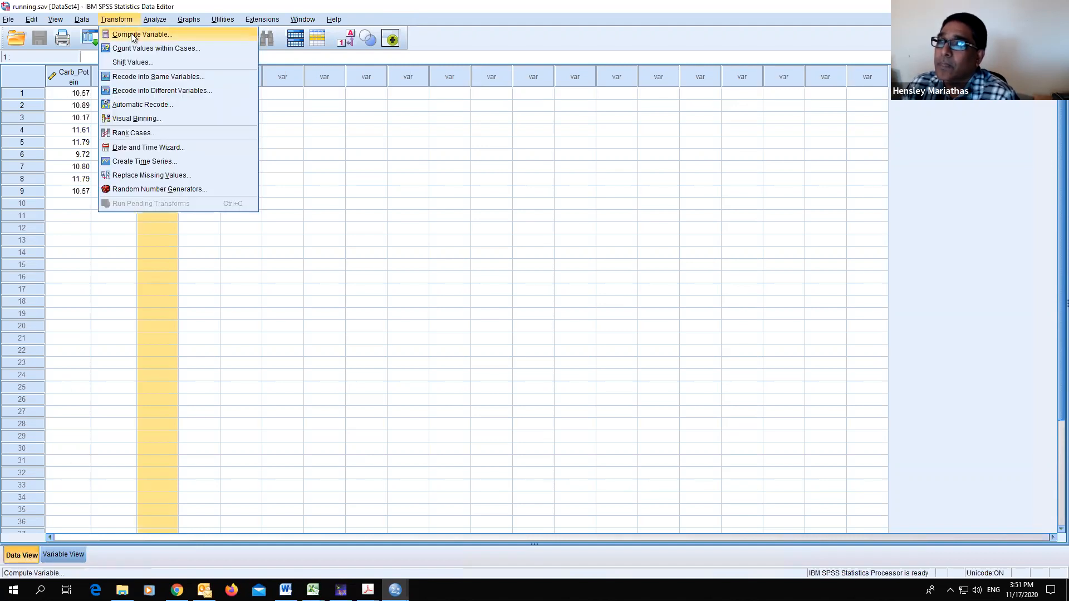
left_click(135, 36)
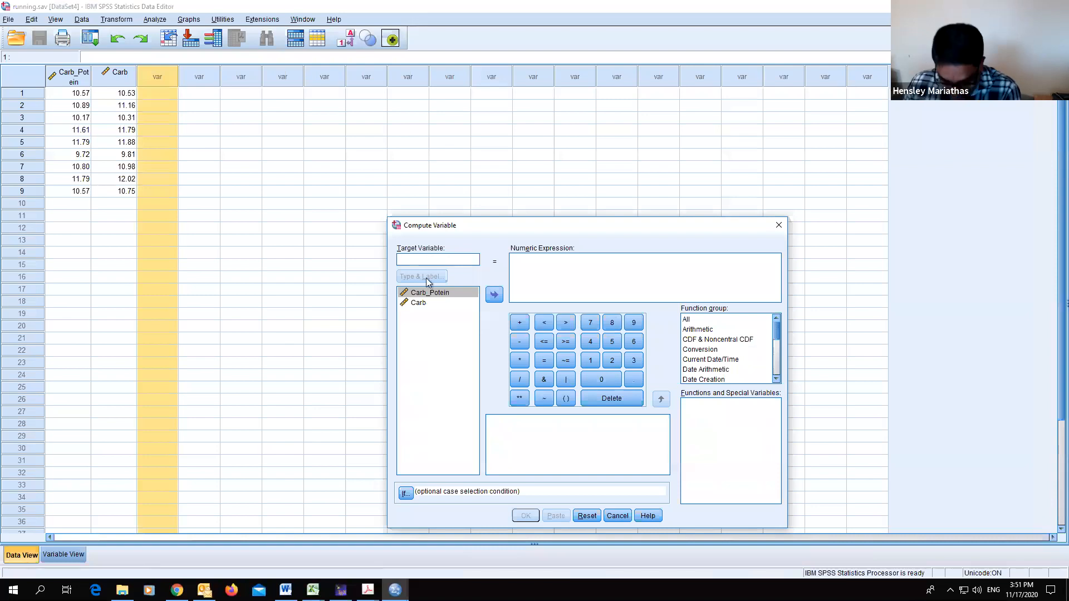
type("di")
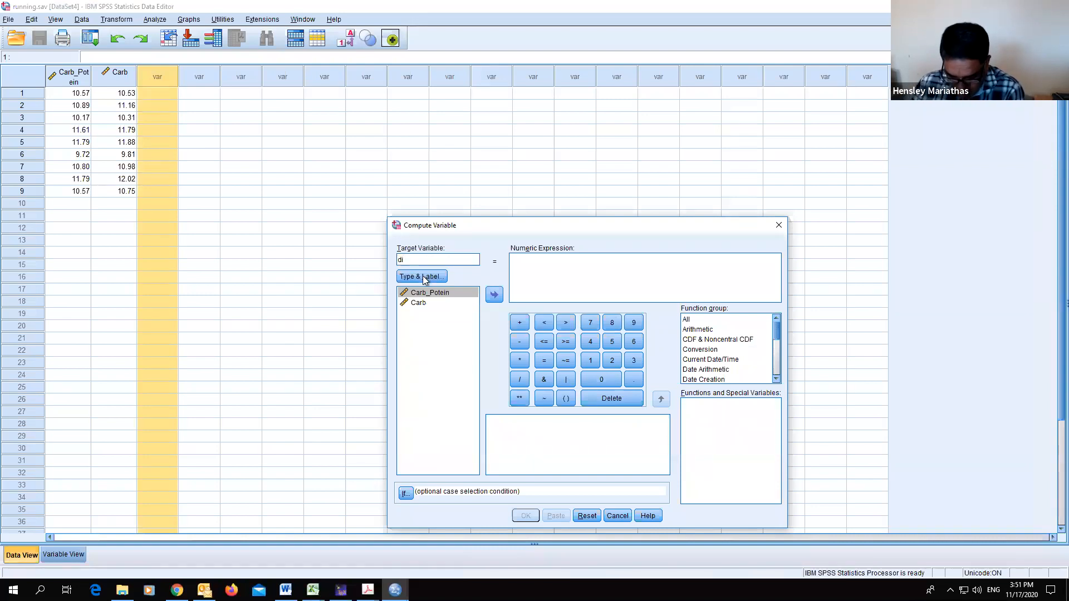
type("ff")
left_click(540, 264)
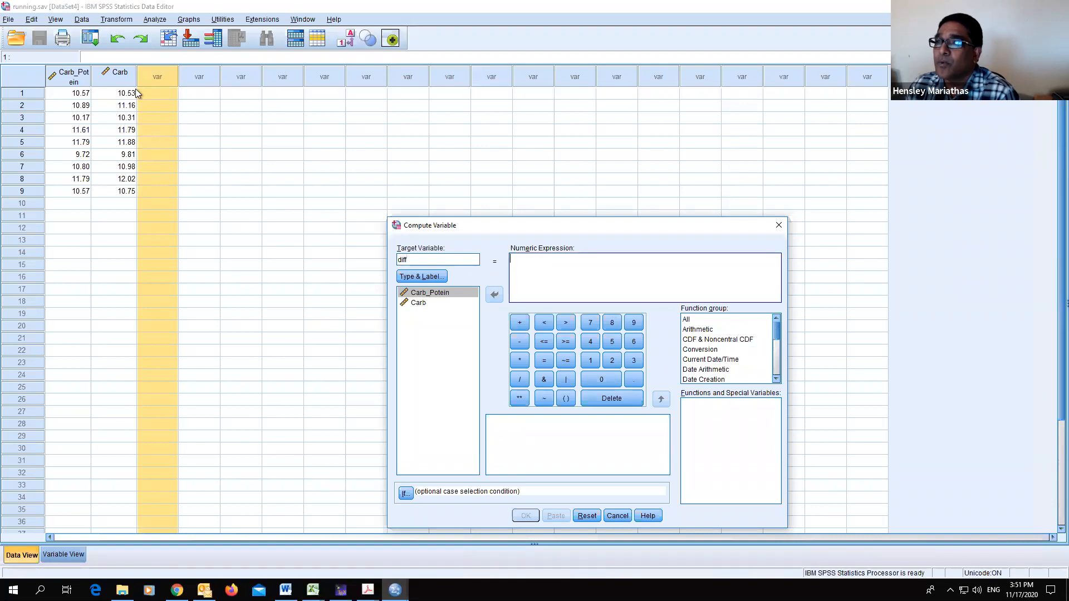
left_click(419, 303)
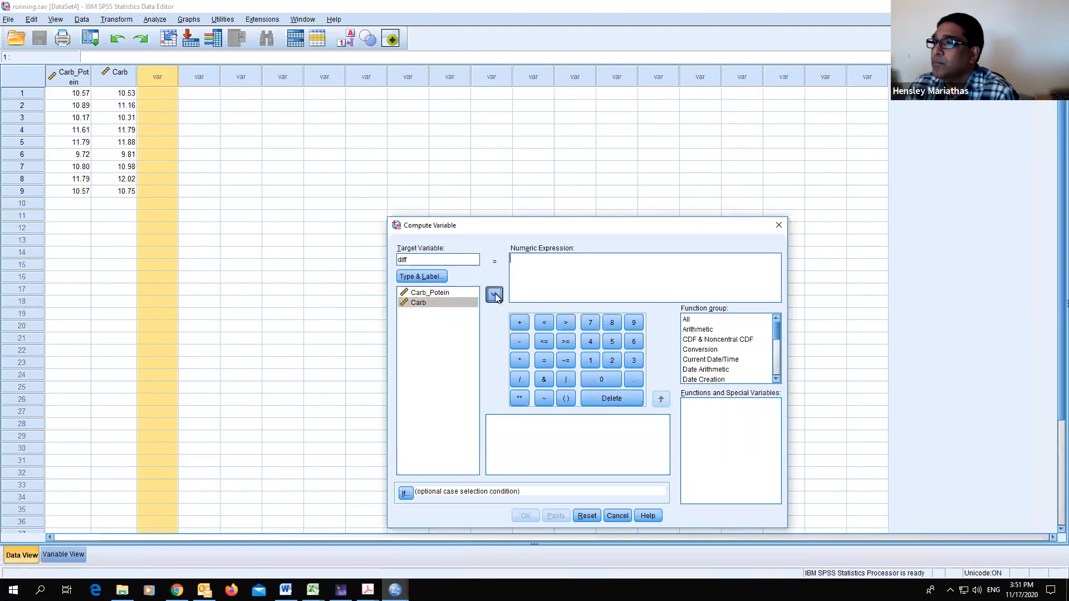
left_click(495, 296)
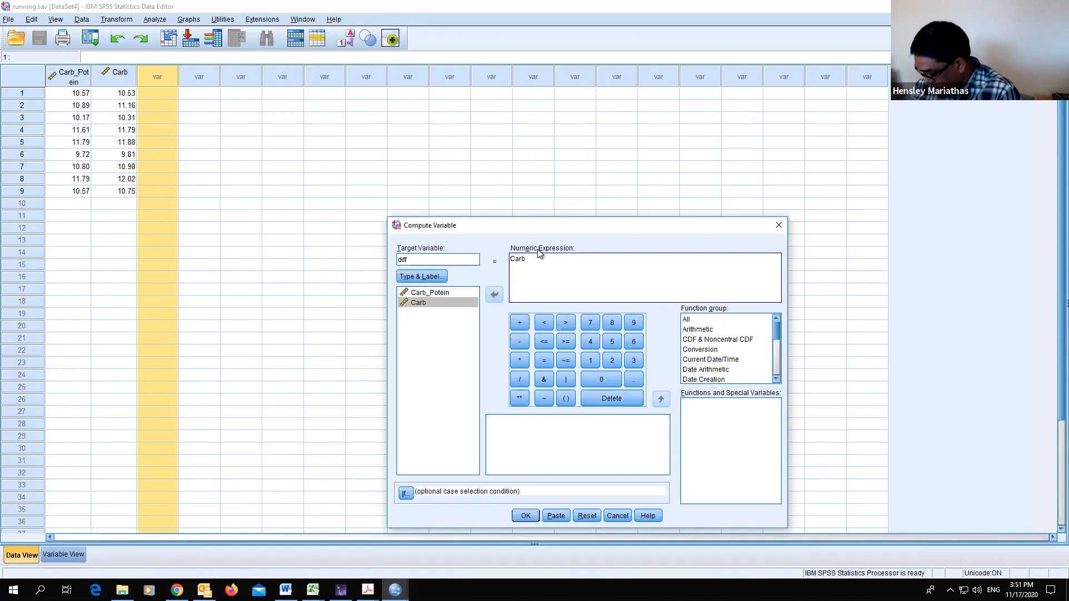
type("-")
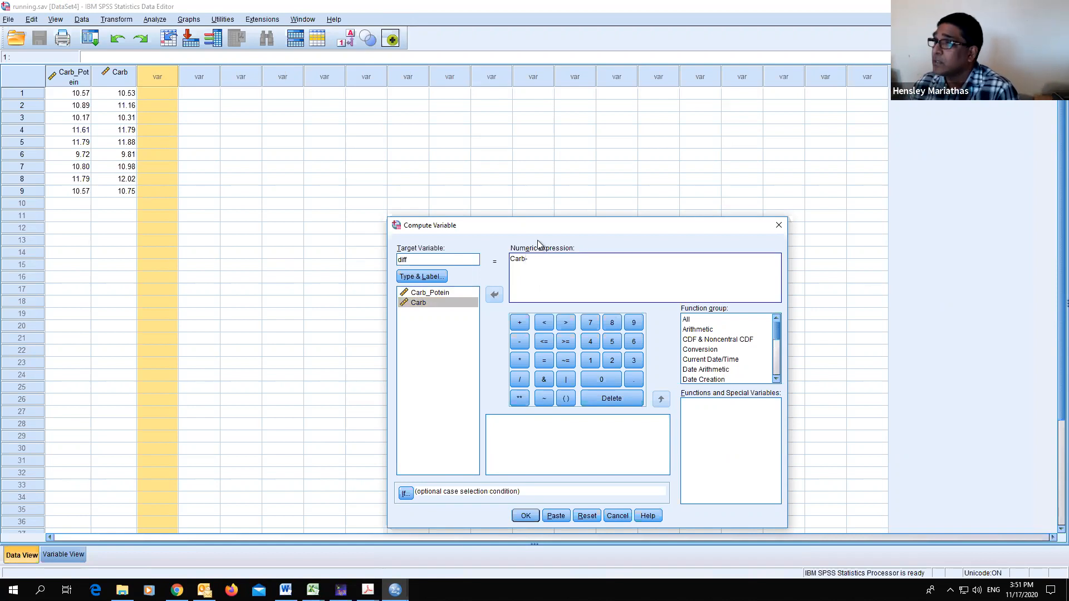
left_click(432, 292)
left_click(489, 297)
left_click(526, 516)
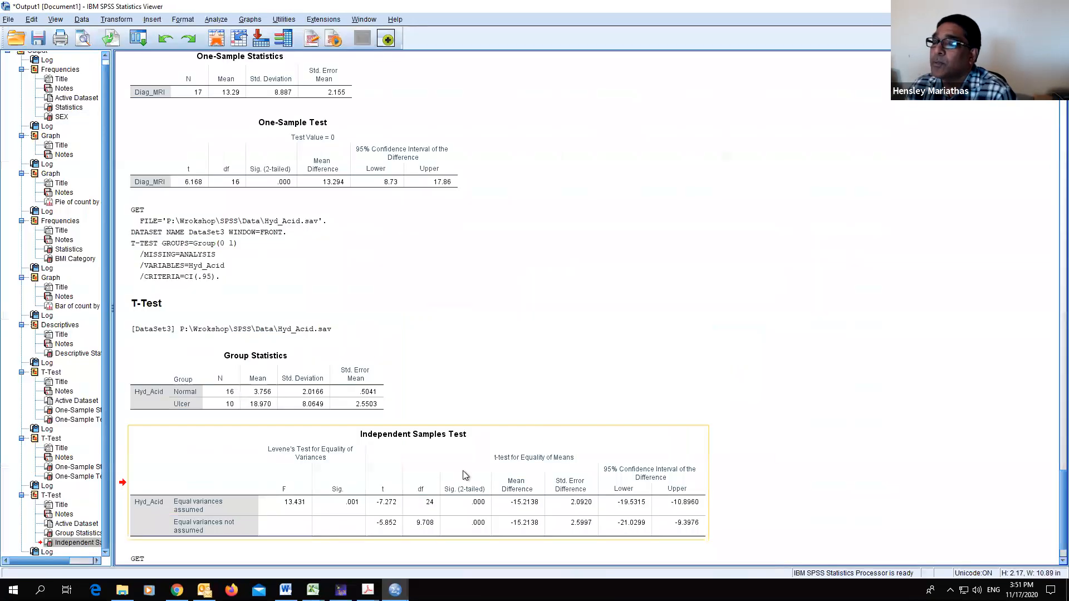
- Switch to the running.sav data editor and set the diff variable to show two decimal places
left_click(395, 590)
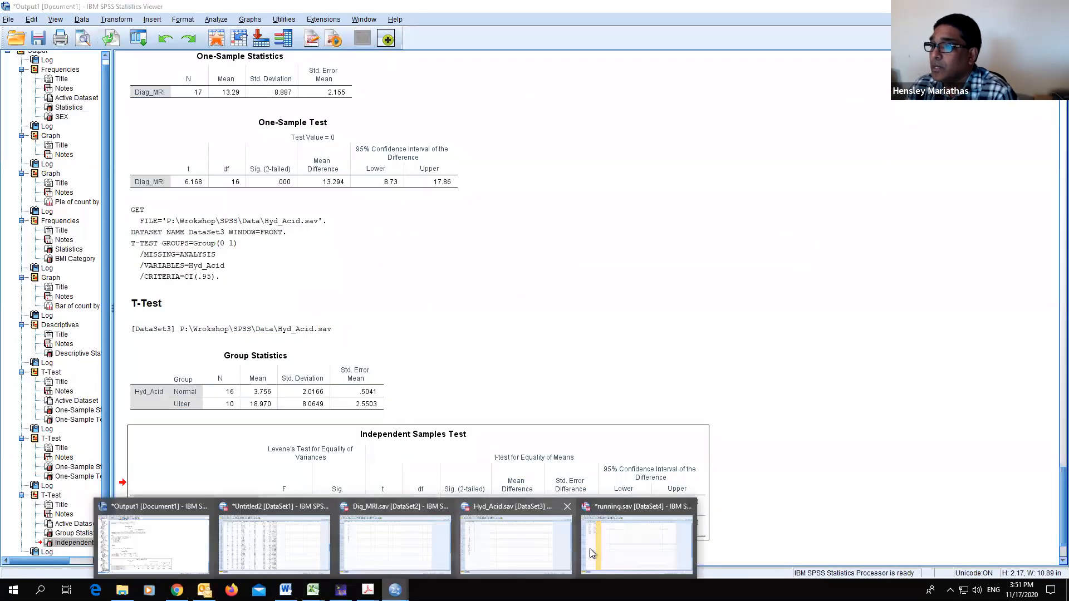
left_click(603, 546)
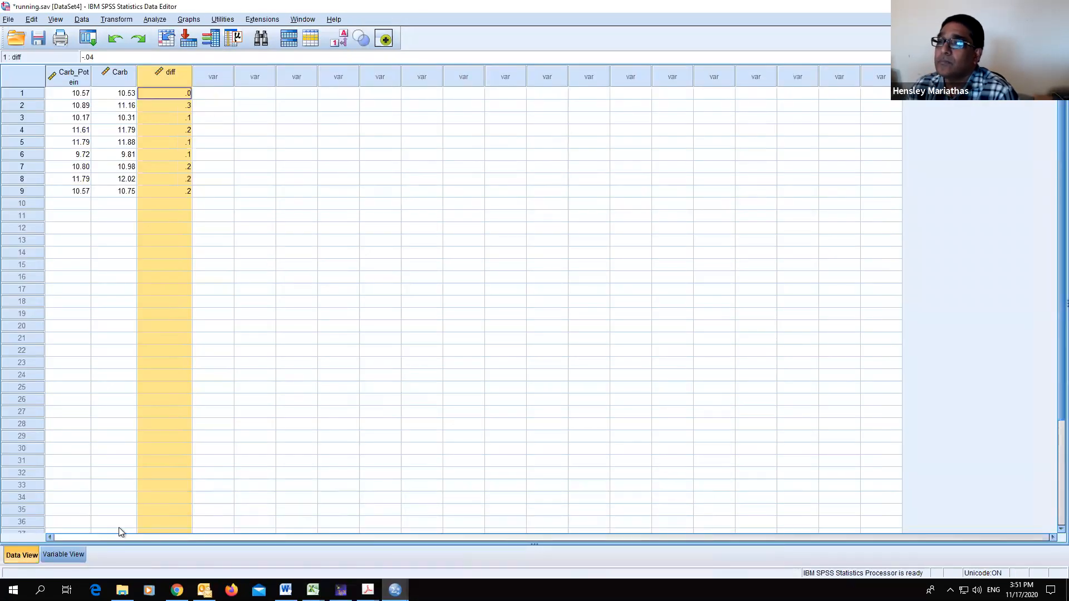
left_click(71, 553)
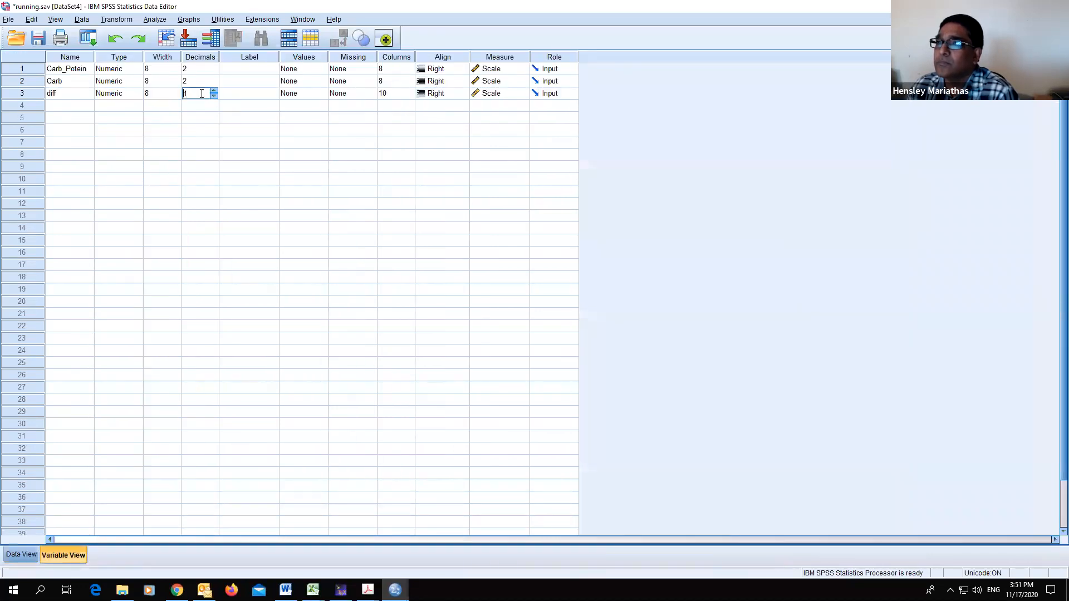
left_click(21, 555)
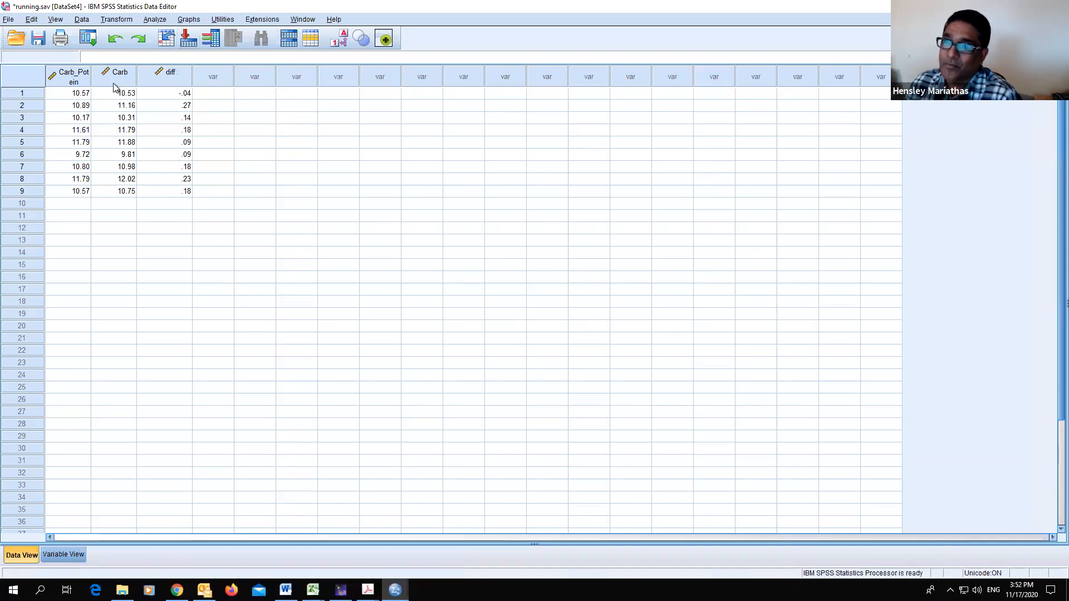
- Run a paired-samples t test pairing Carb with Carb_Potein
left_click(155, 20)
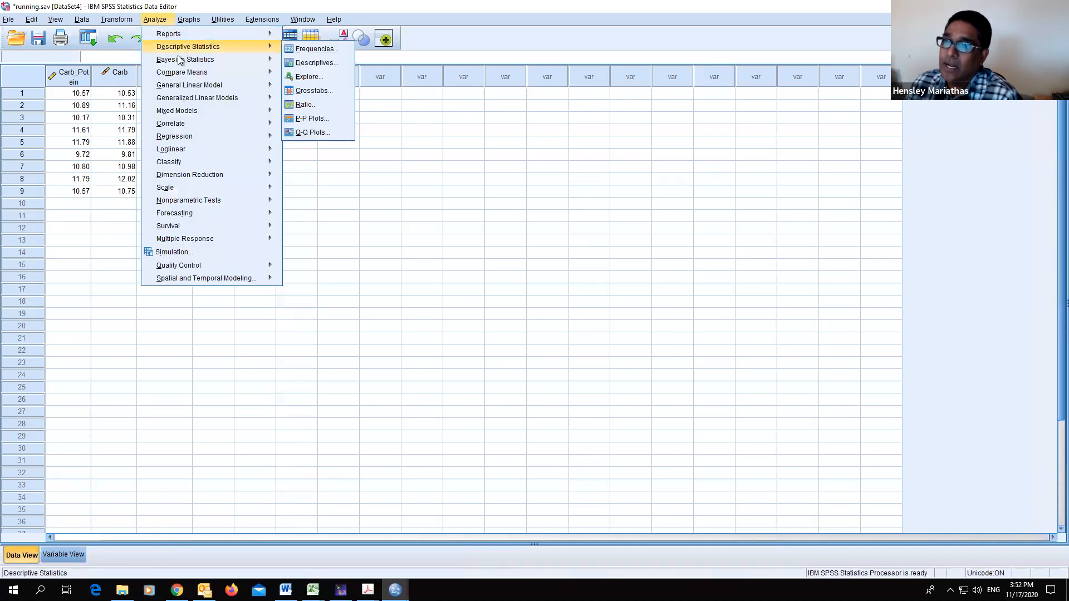
mouse_move(184, 77)
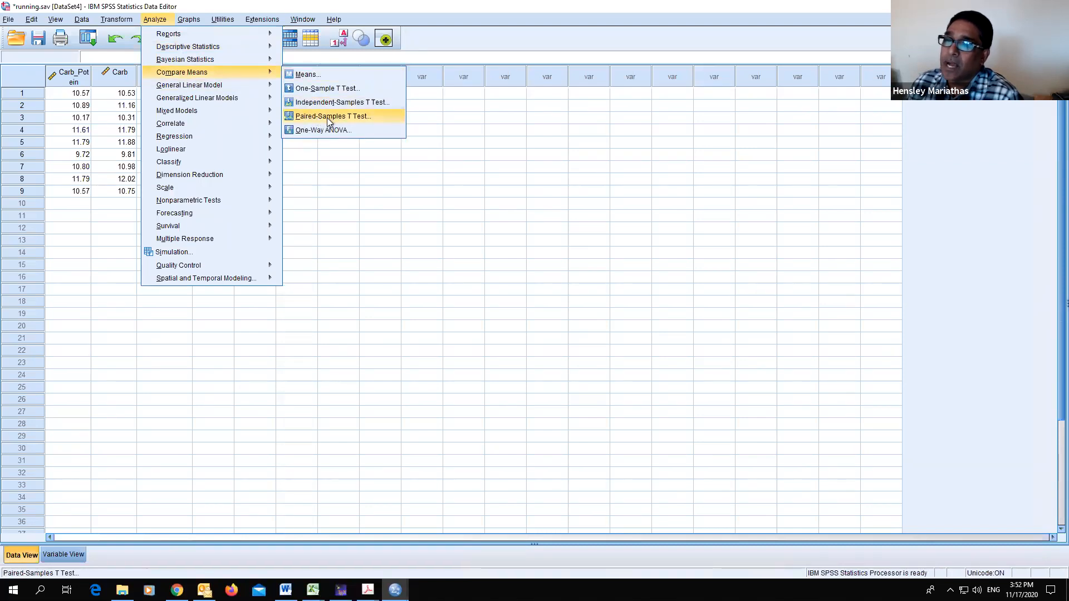
left_click(327, 116)
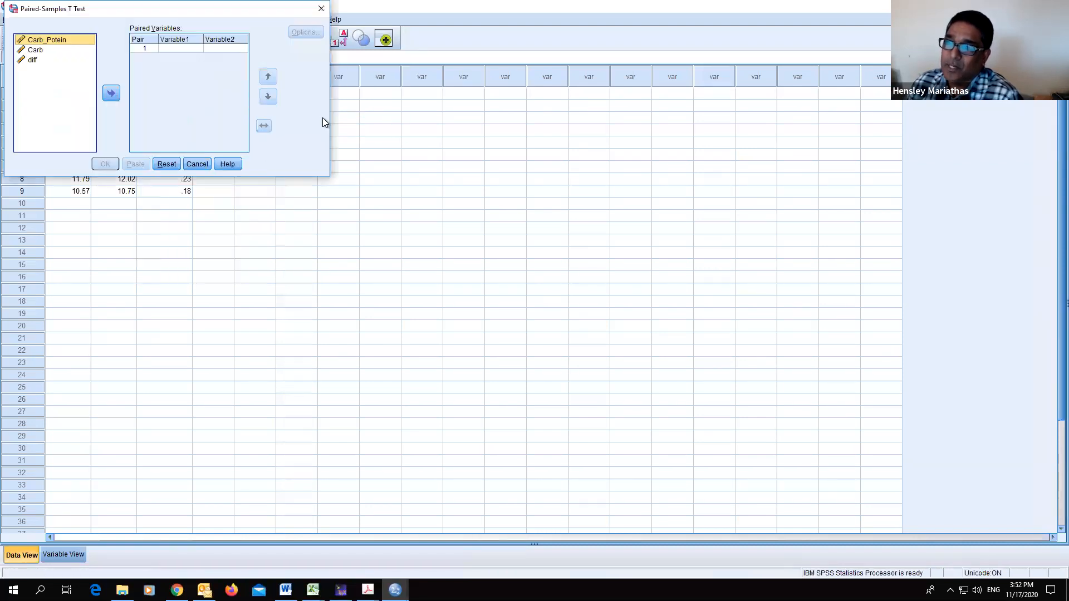
left_click(40, 50)
left_click(112, 93)
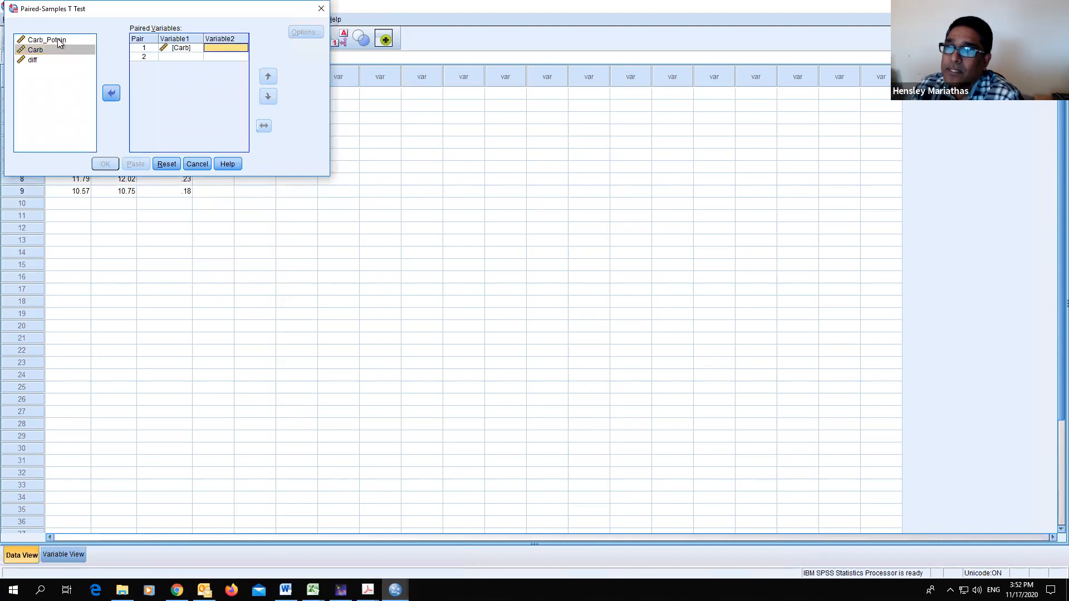
left_click(60, 42)
left_click(111, 94)
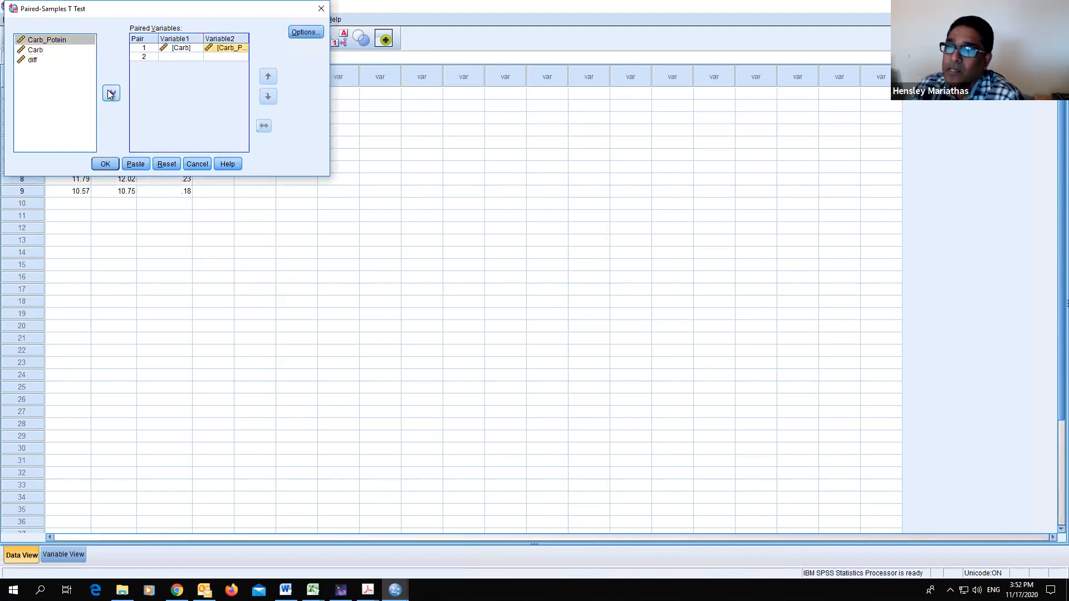
left_click(110, 166)
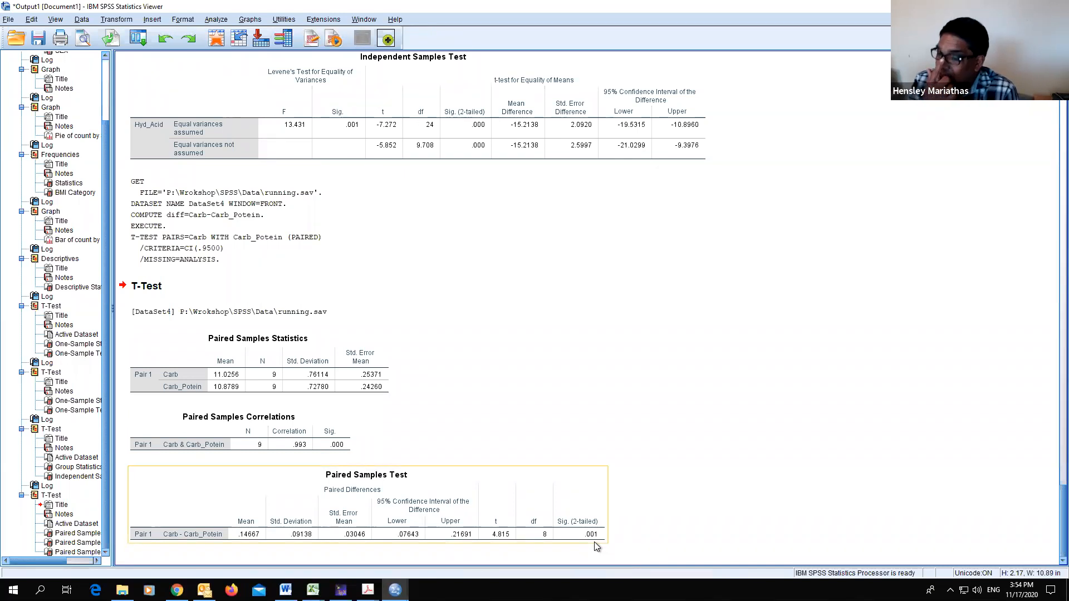
- Examine the paired samples statistics, correlations and test tables for Carb and Carb_Potein
left_click_drag(593, 543, 639, 532)
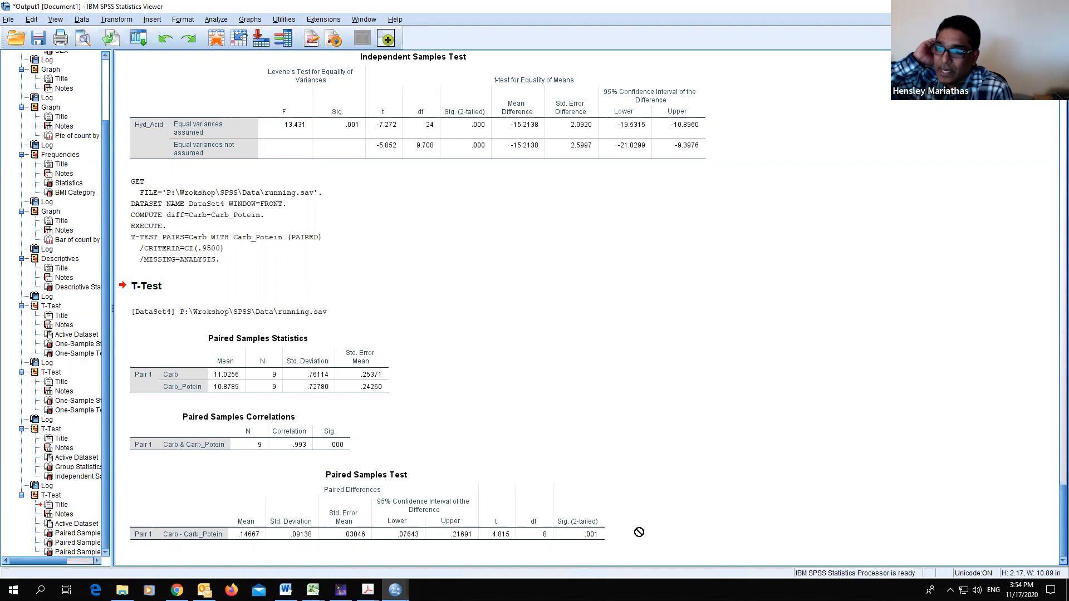
left_click_drag(639, 532, 594, 421)
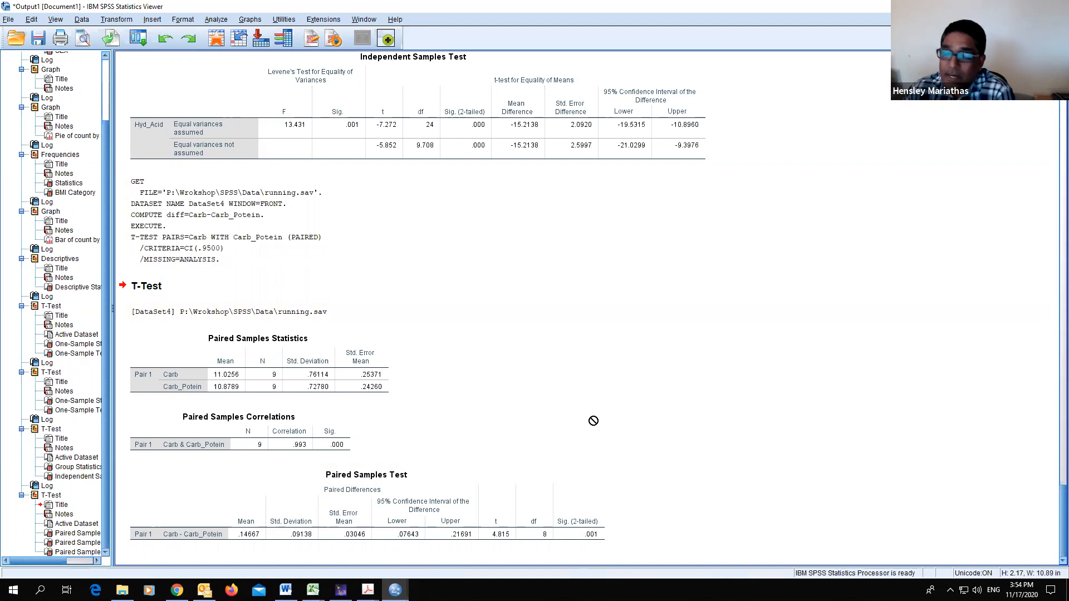
left_click_drag(593, 421, 678, 411)
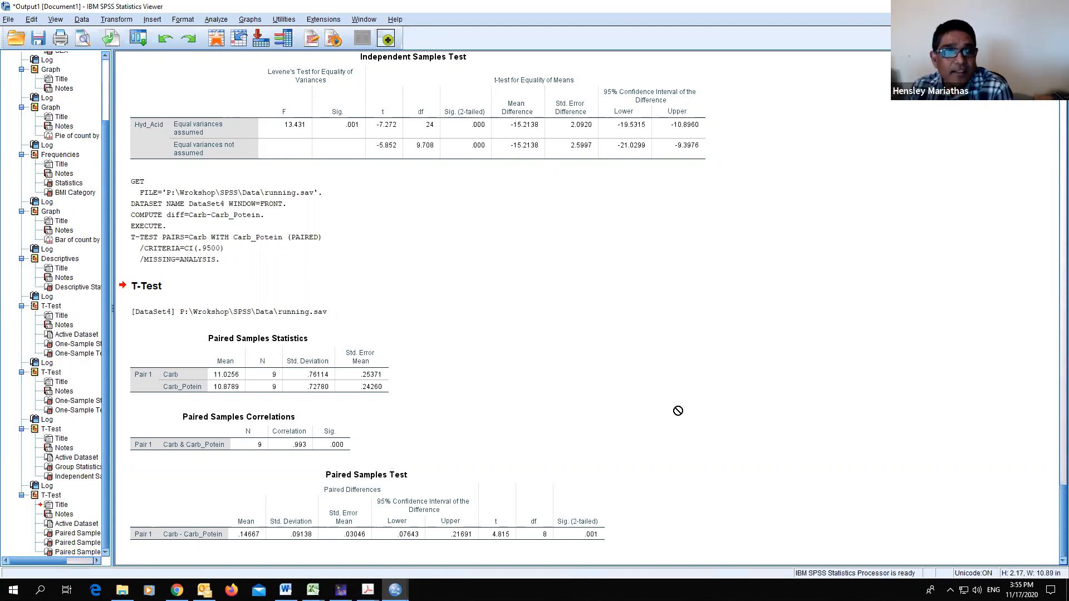
left_click(689, 237)
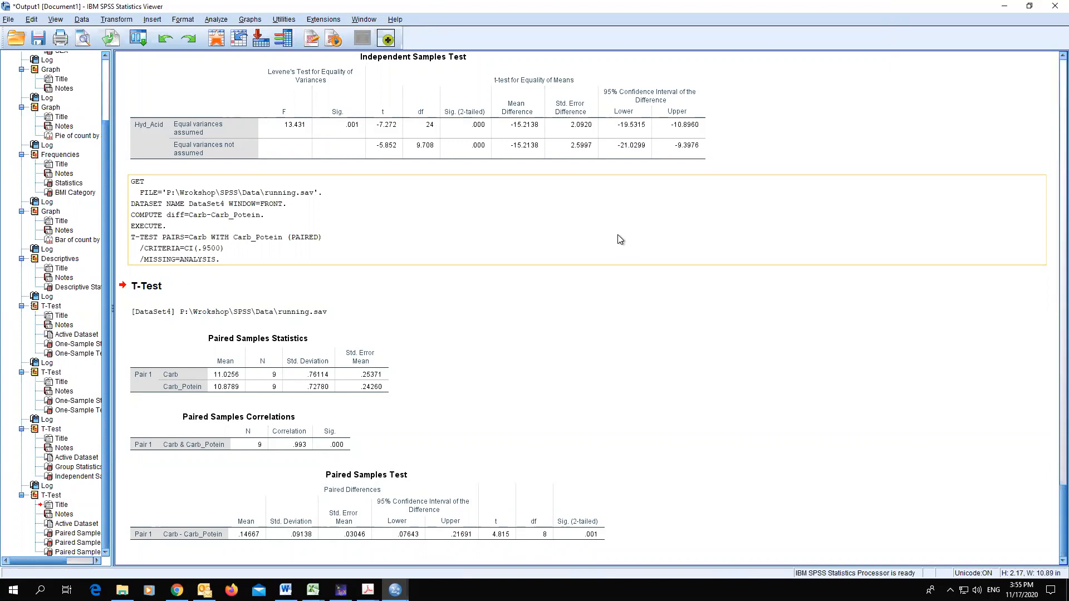
left_click(348, 493)
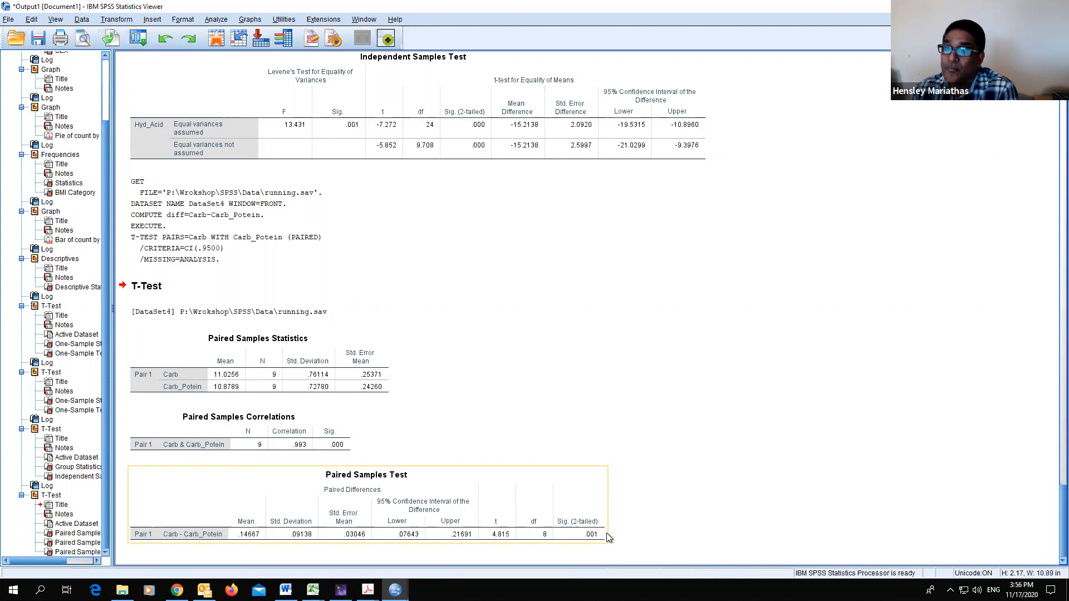
left_click_drag(606, 533, 604, 308)
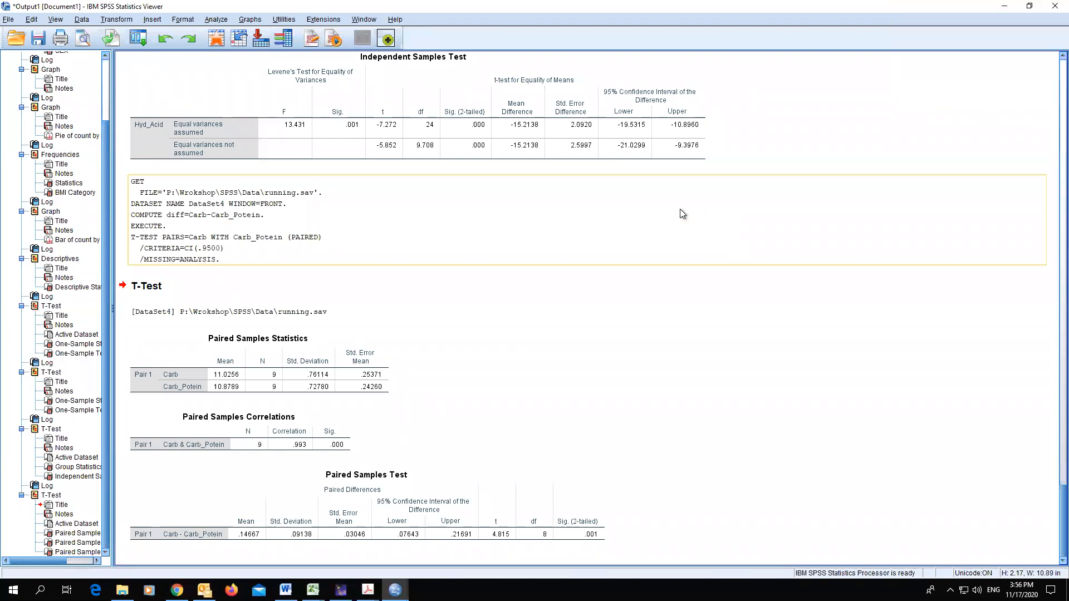
left_click_drag(680, 209, 293, 487)
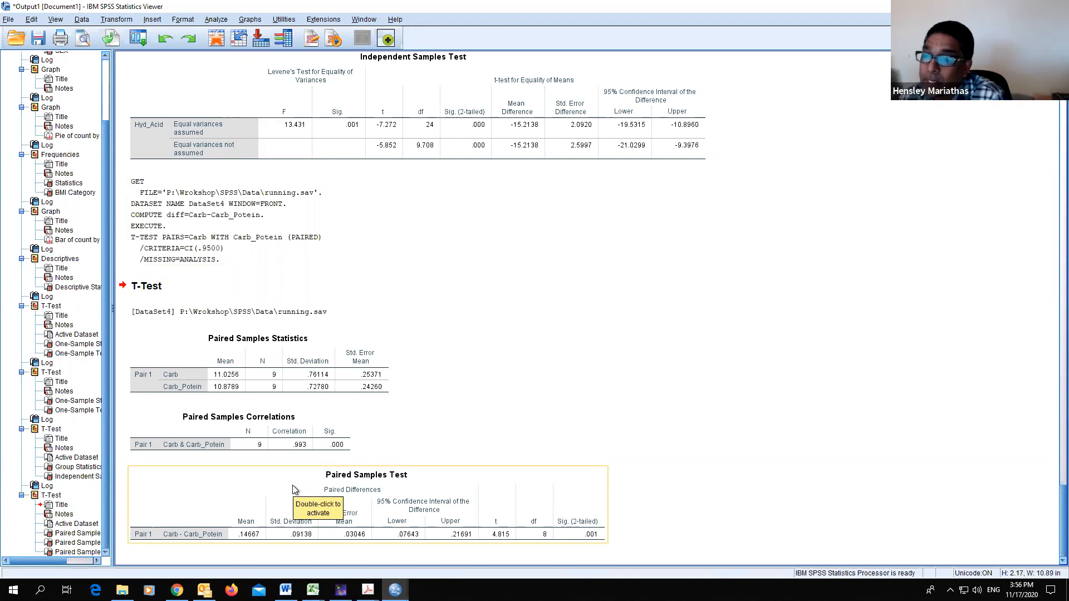
left_click(484, 313)
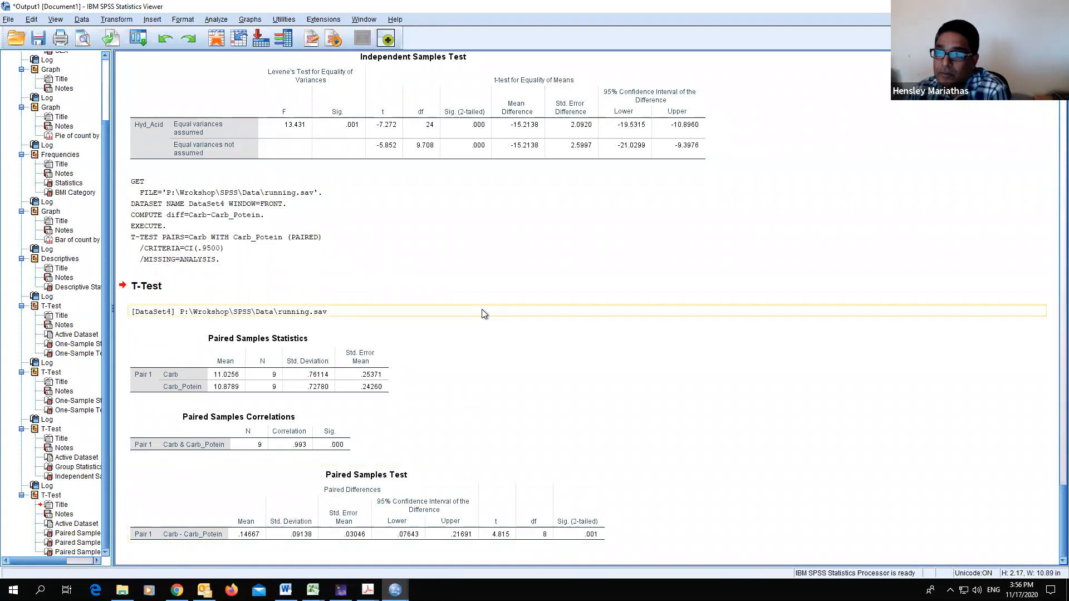
- Review the earlier syntax and output entries in the viewer
scroll(552, 296, "up", 15)
scroll(552, 295, "up", 15)
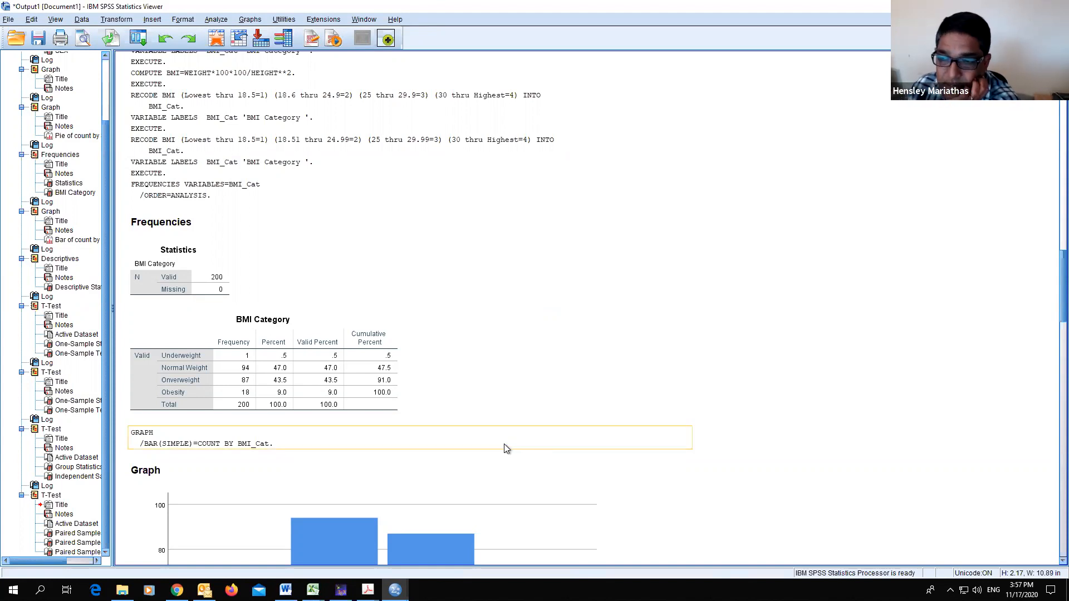
scroll(360, 315, "up", 3)
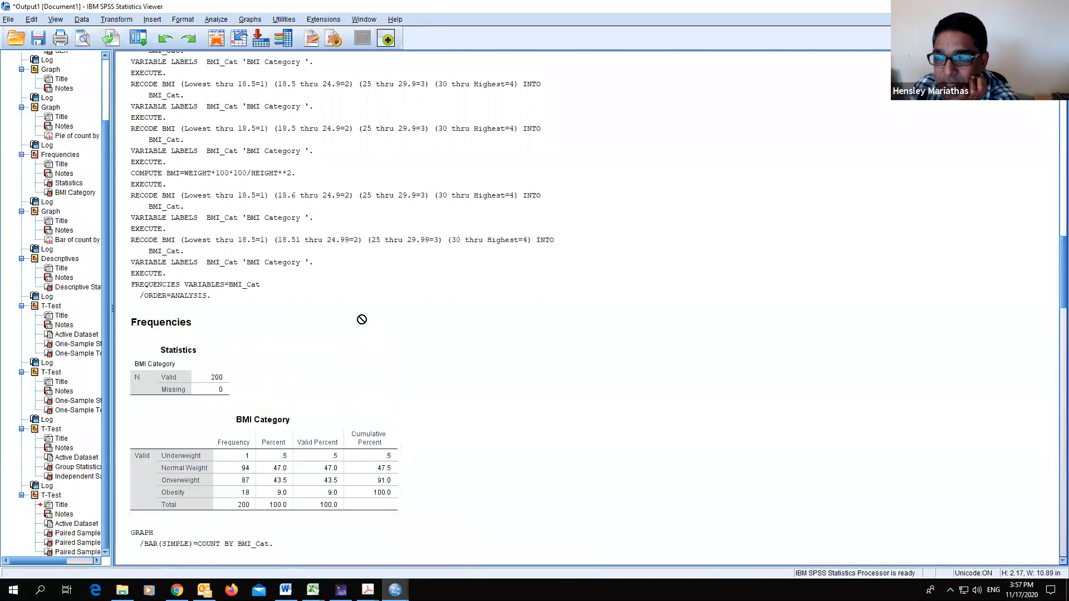
scroll(362, 319, "up", 20)
scroll(376, 319, "up", 10)
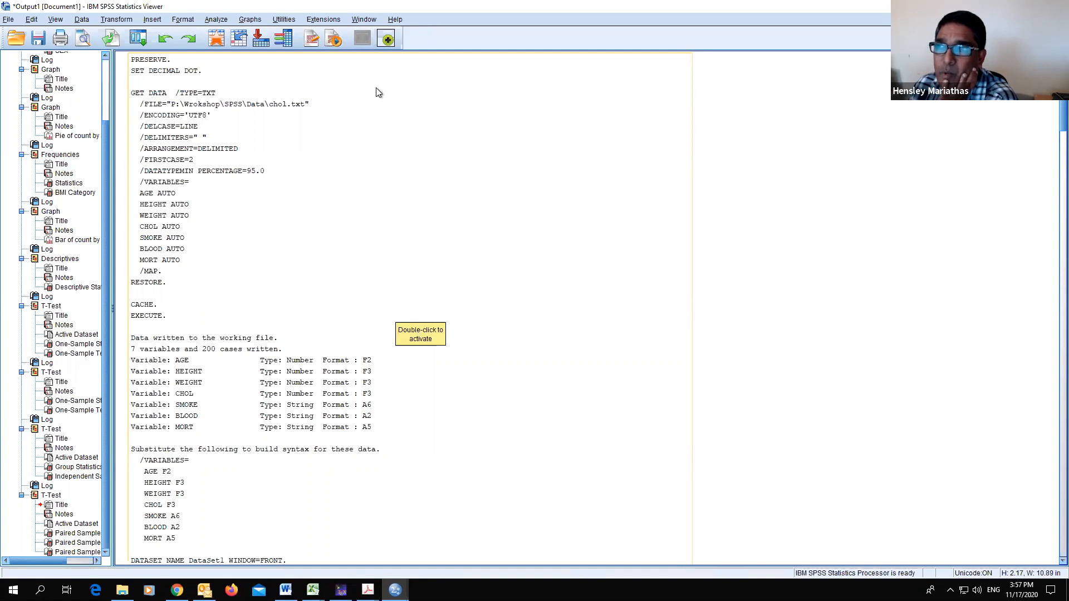
left_click(218, 20)
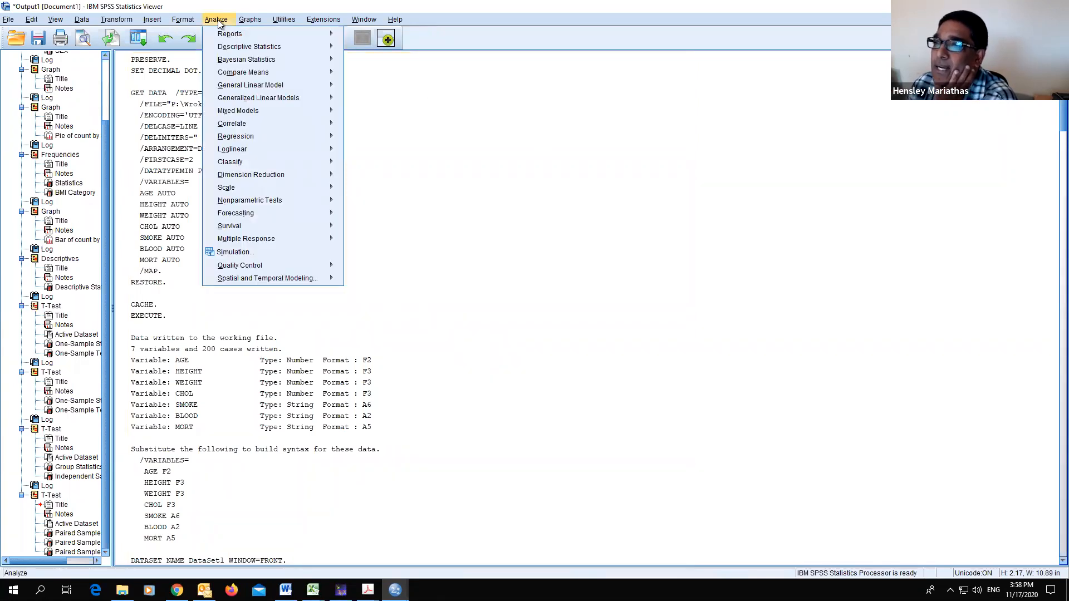
mouse_move(247, 100)
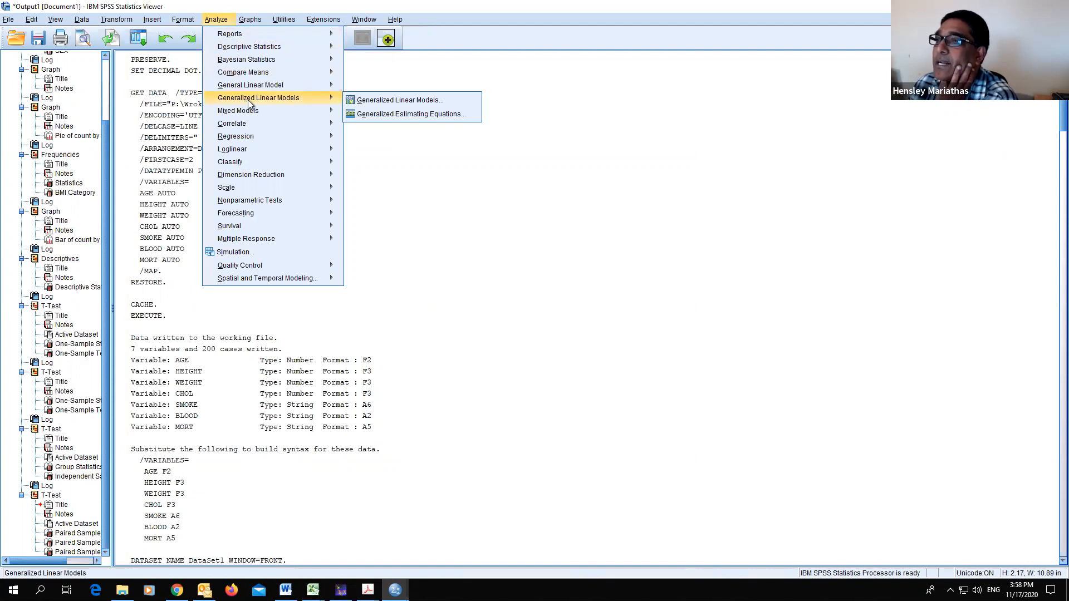
mouse_move(252, 137)
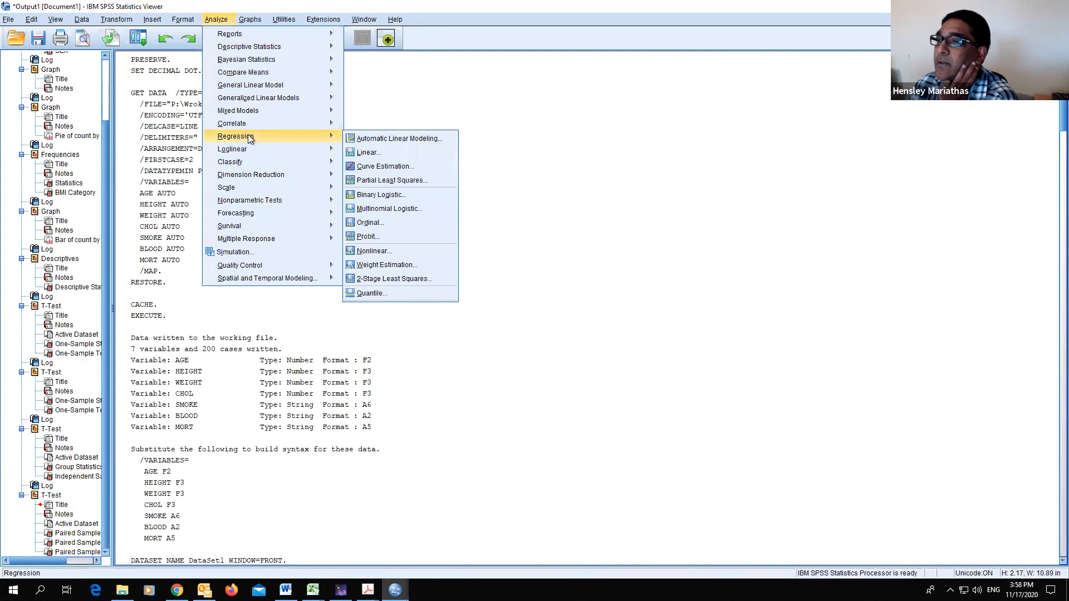
left_click(378, 153)
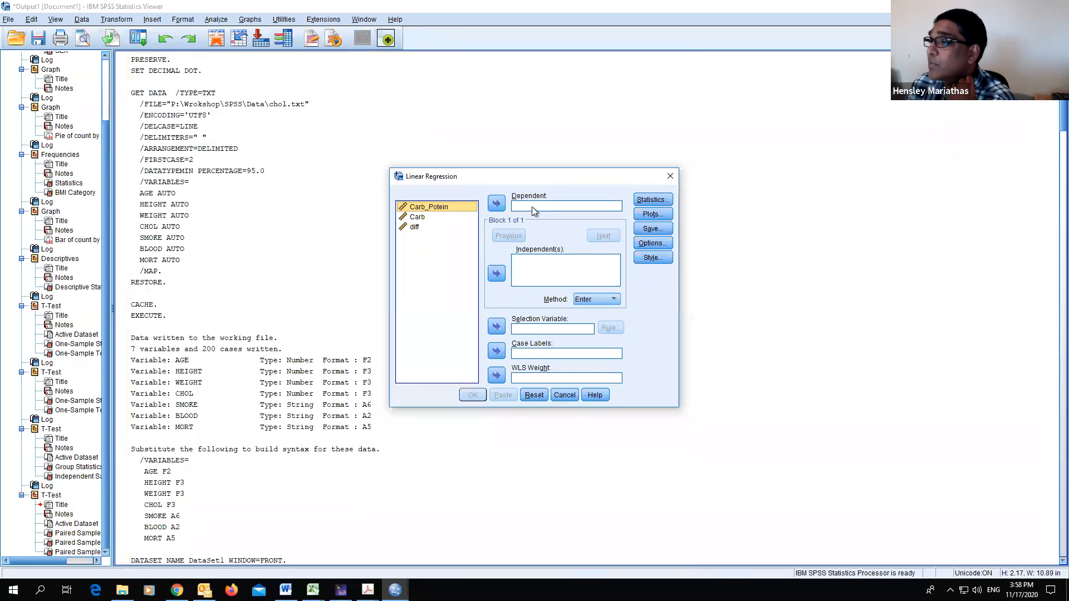
left_click(566, 393)
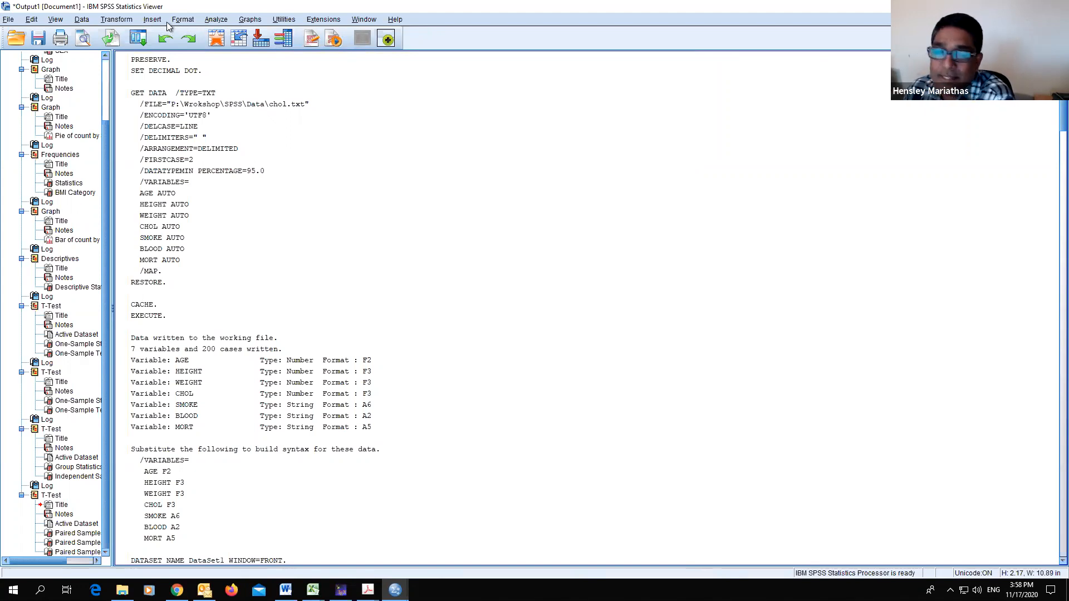
left_click(117, 21)
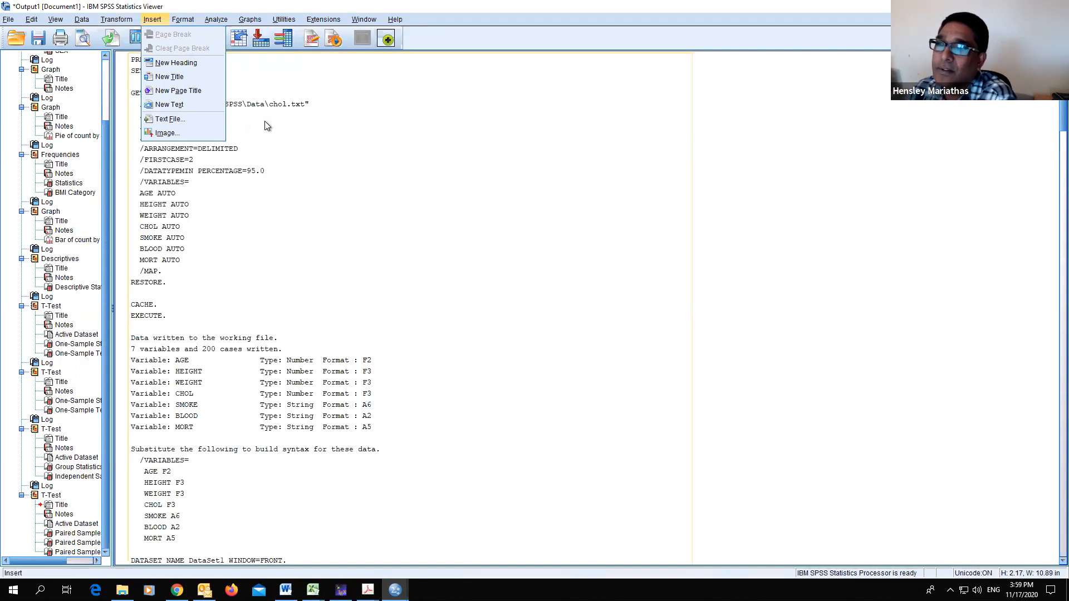
left_click(215, 21)
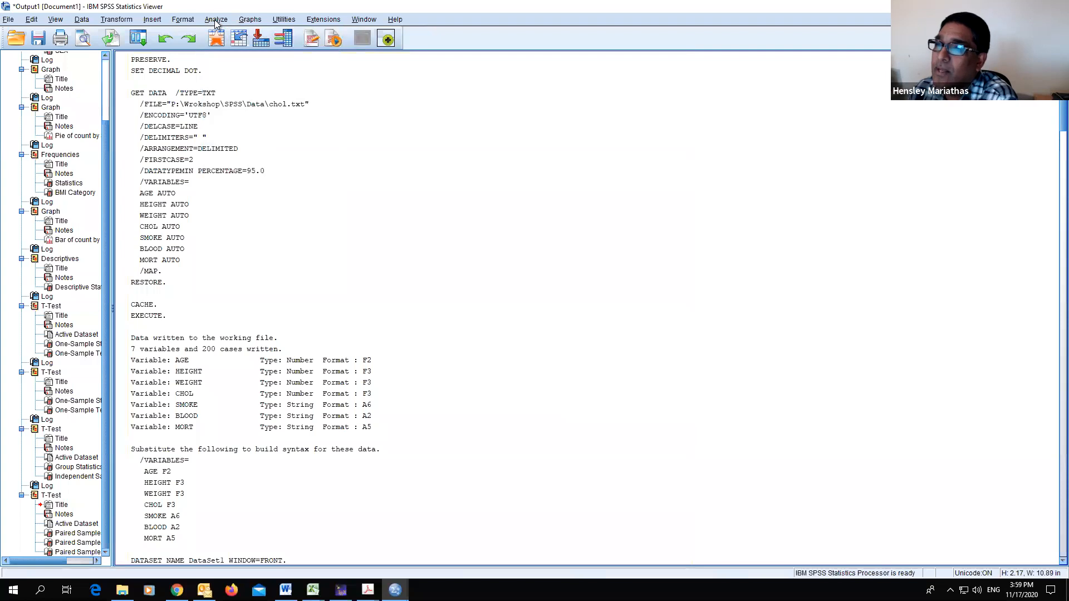
left_click(216, 21)
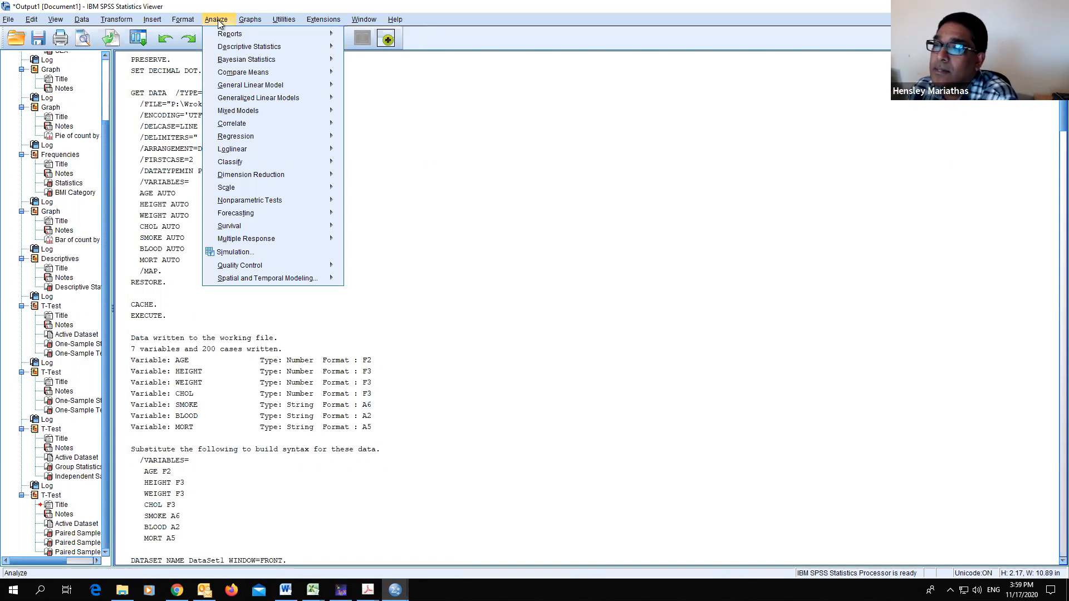
mouse_move(243, 72)
left_click(530, 202)
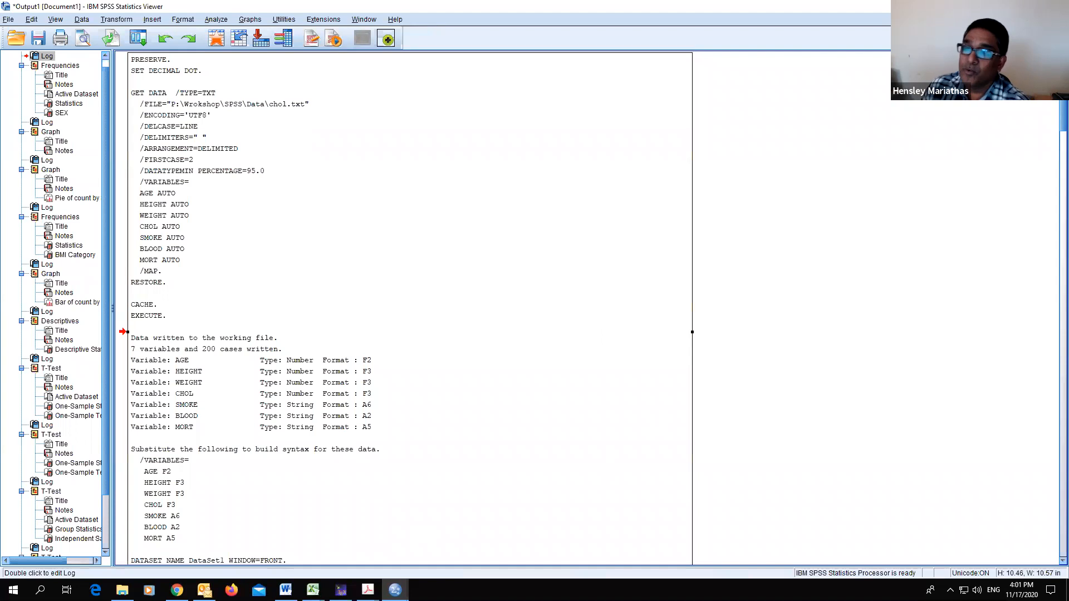
- Switch to the SPSS2020_NOV_17.pdf workshop slides in Adobe Acrobat and page through them
mouse_move(176, 590)
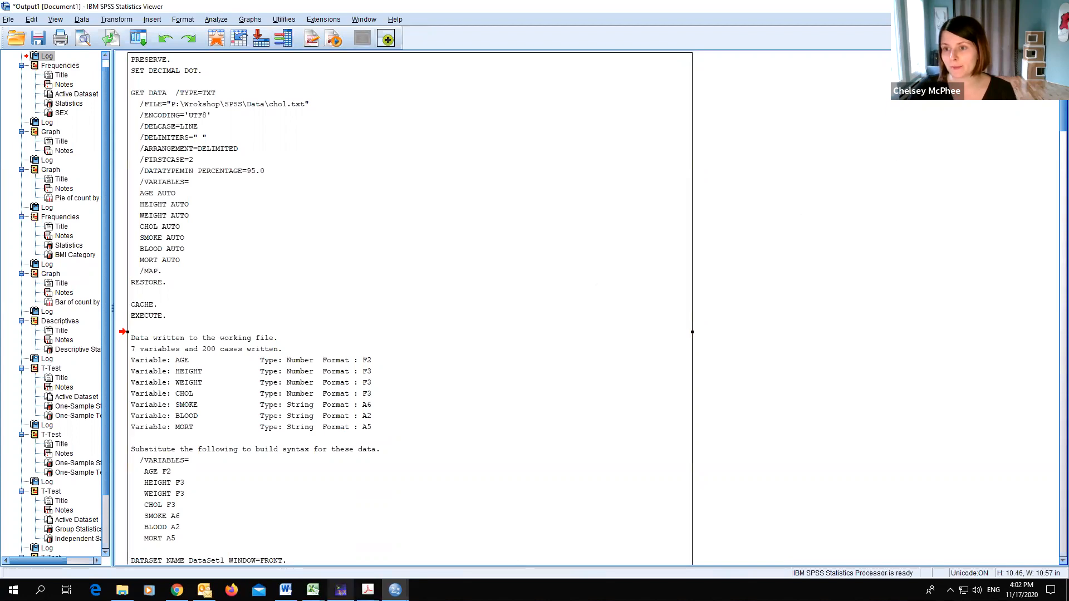
mouse_move(368, 590)
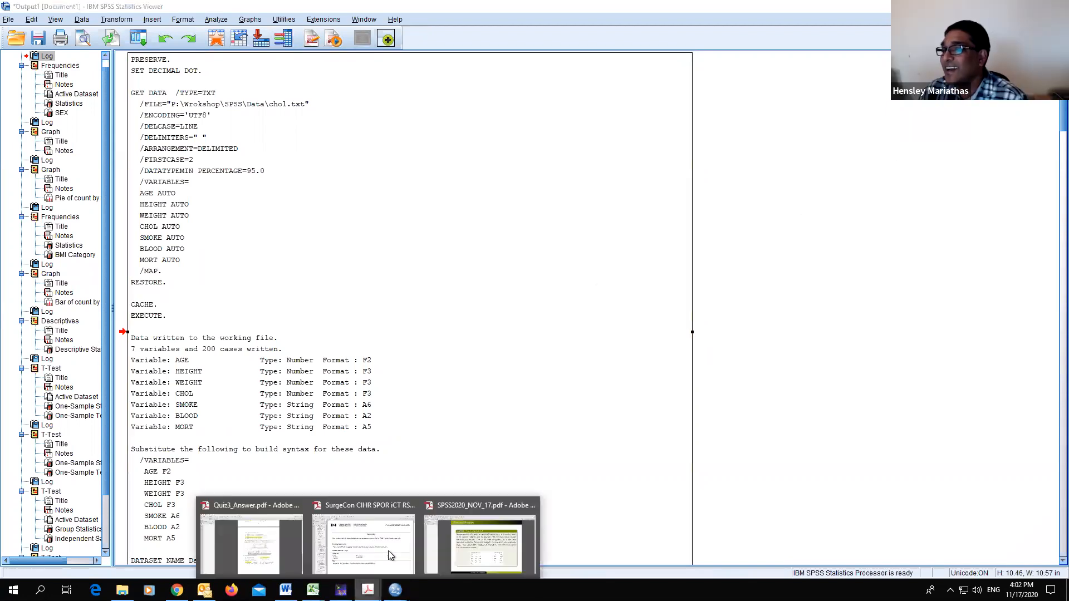
left_click(483, 543)
scroll(616, 390, "down", 2)
scroll(618, 385, "up", 1)
scroll(618, 384, "down", 1)
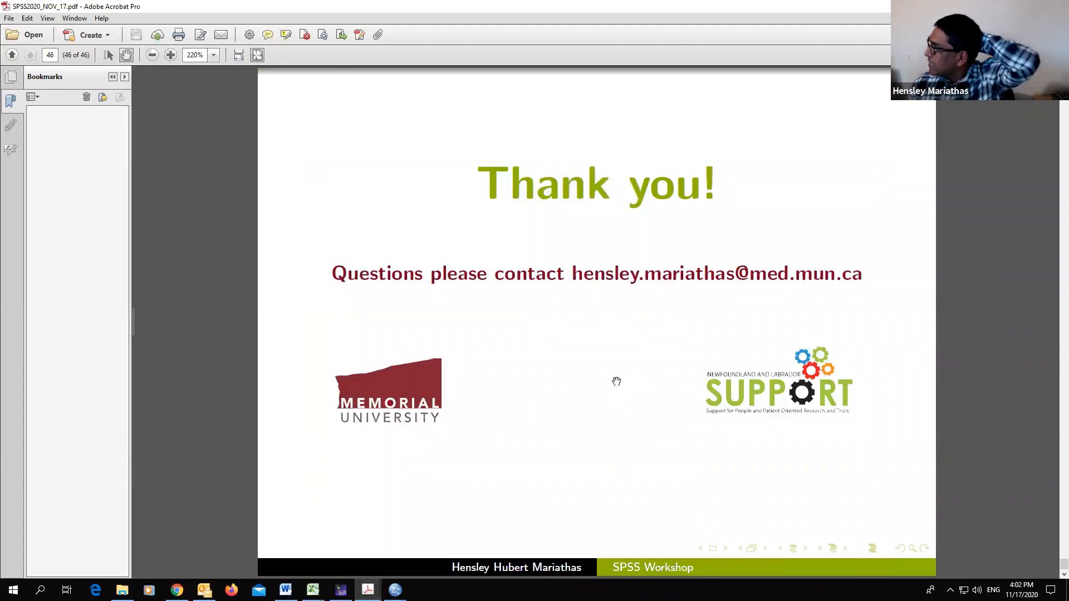